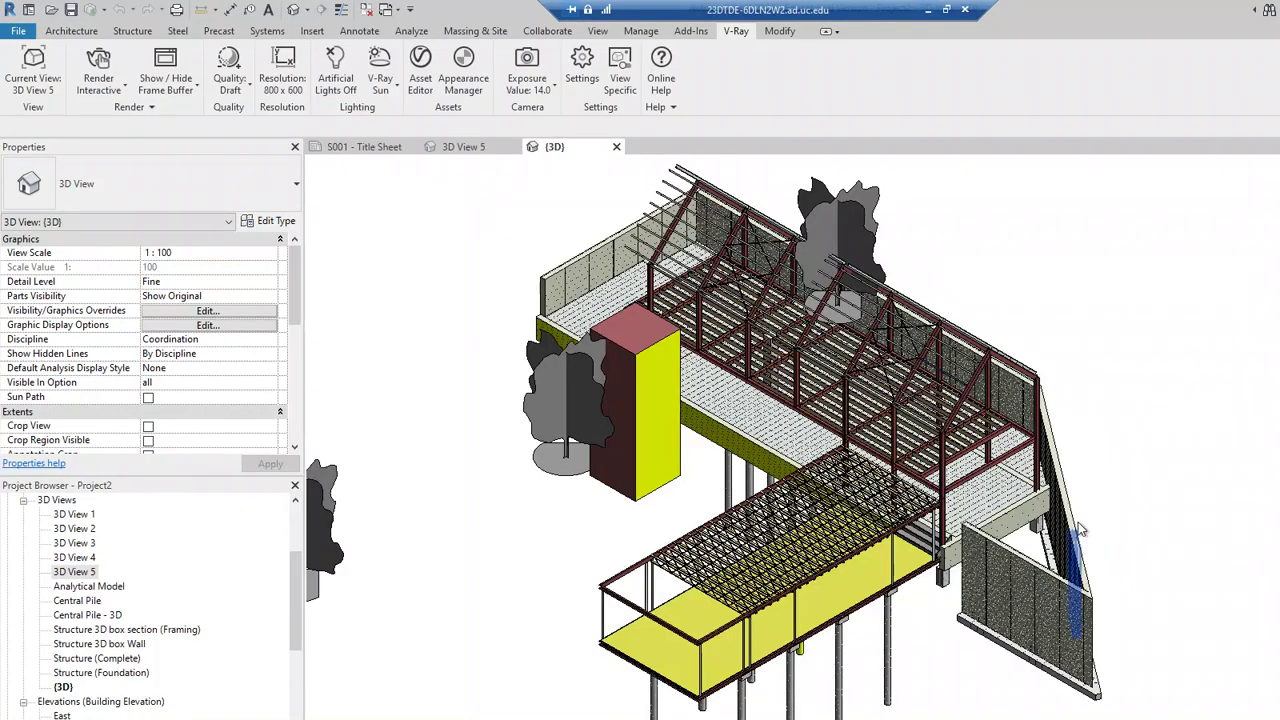
click(928, 9)
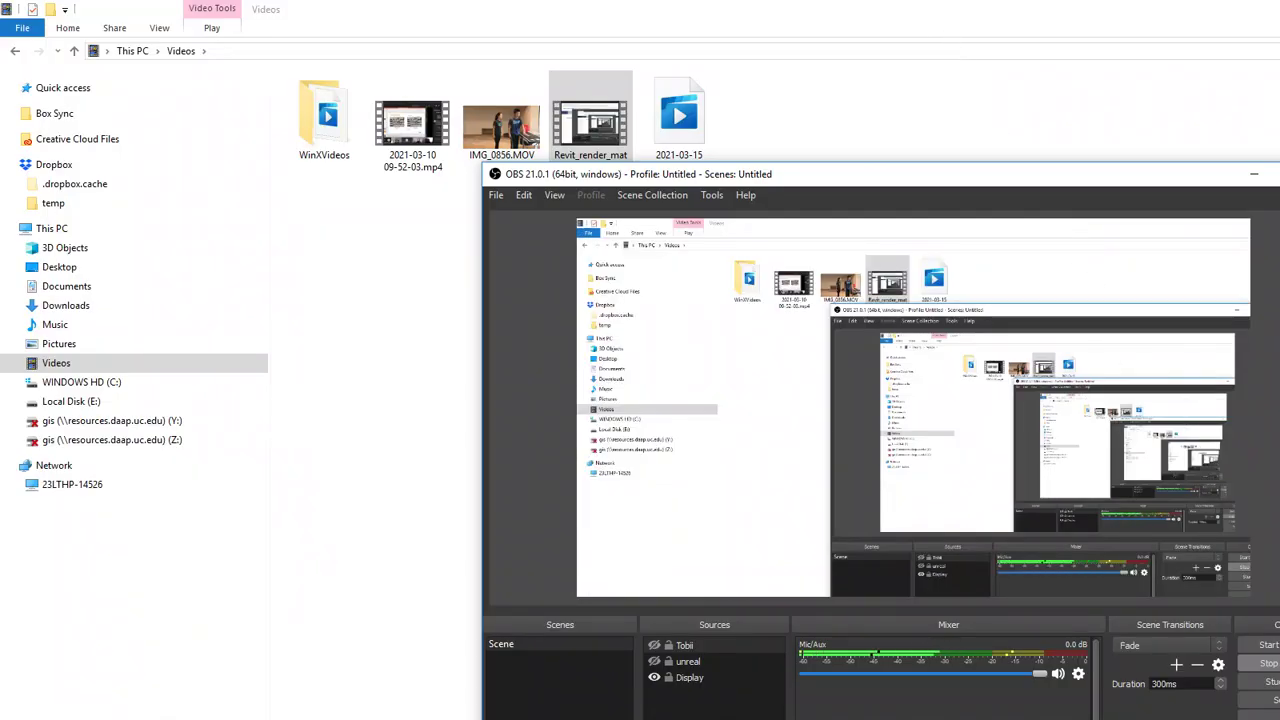
click(700, 719)
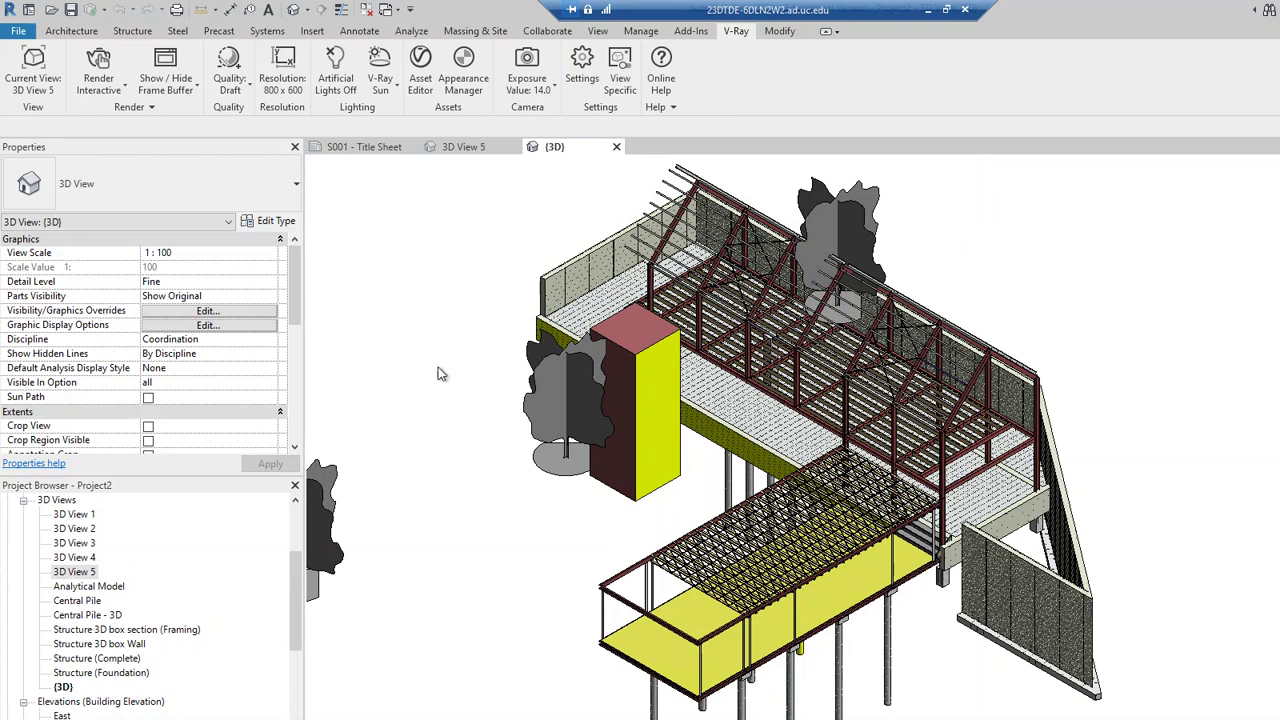
- Browse the project materials in the Material Browser around Brick, Common and the concrete entries, leaving them unedited
click(643, 32)
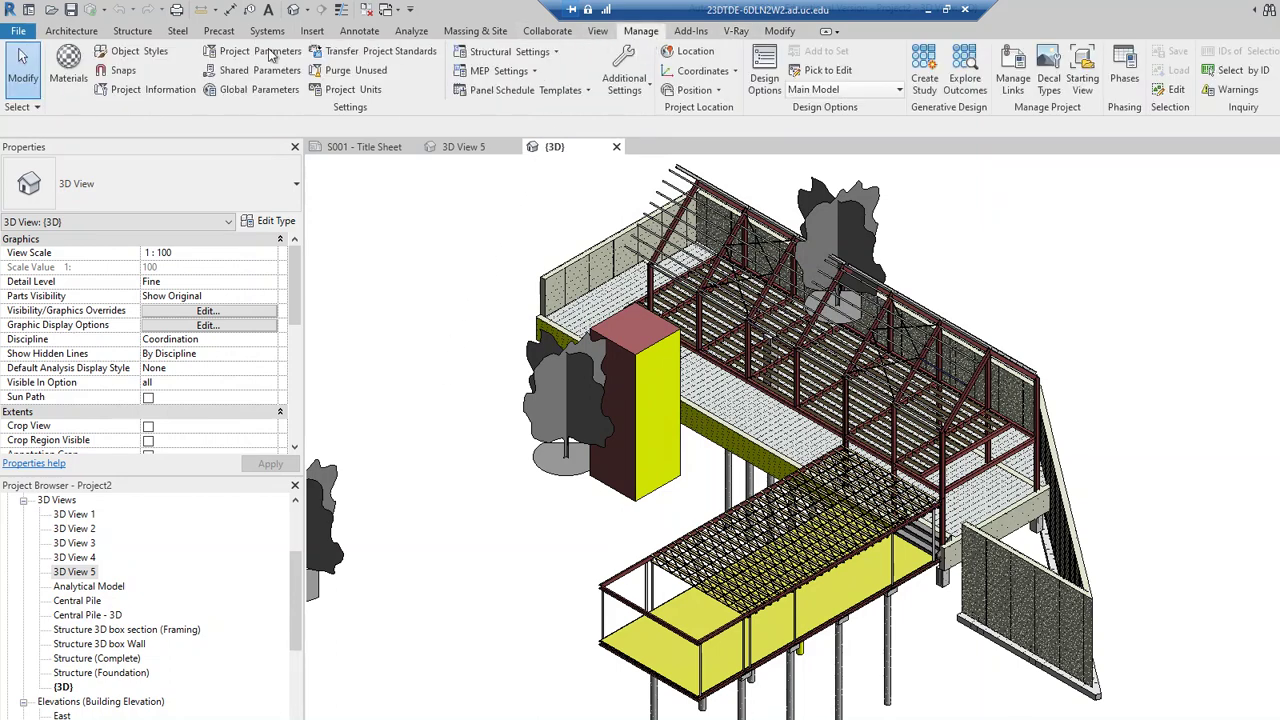
click(70, 64)
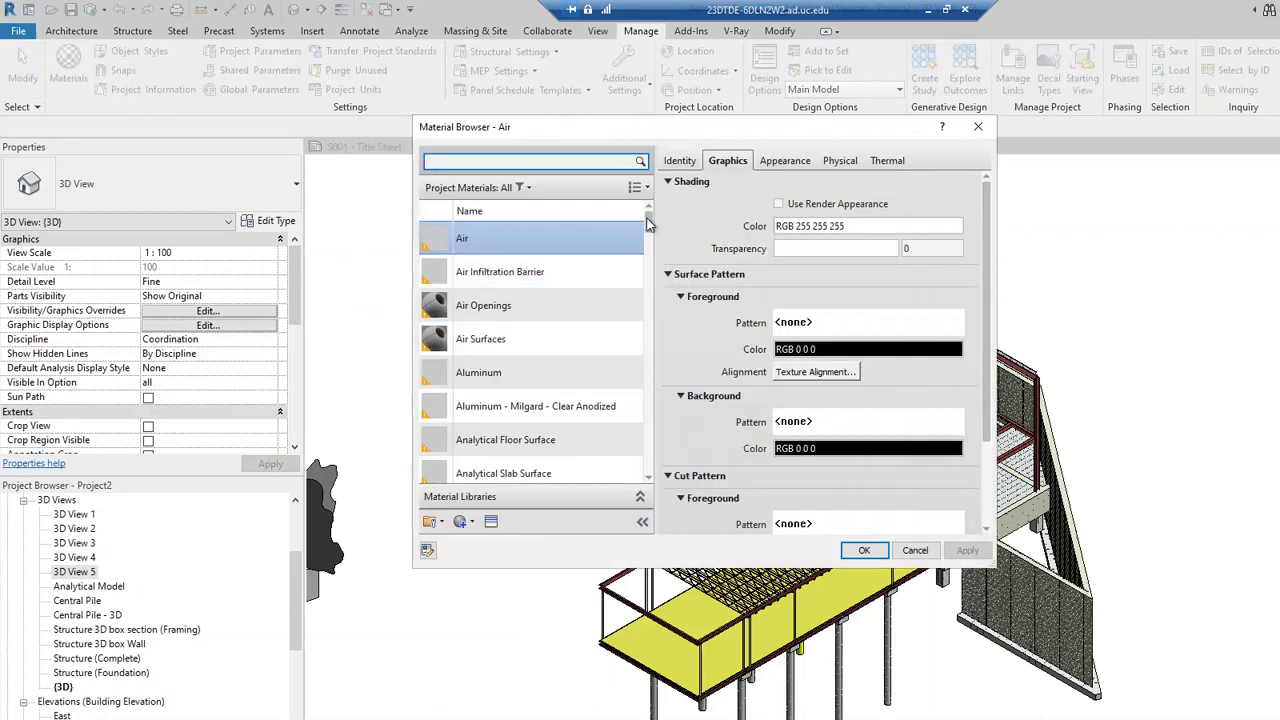
scroll(592, 400, down, 4)
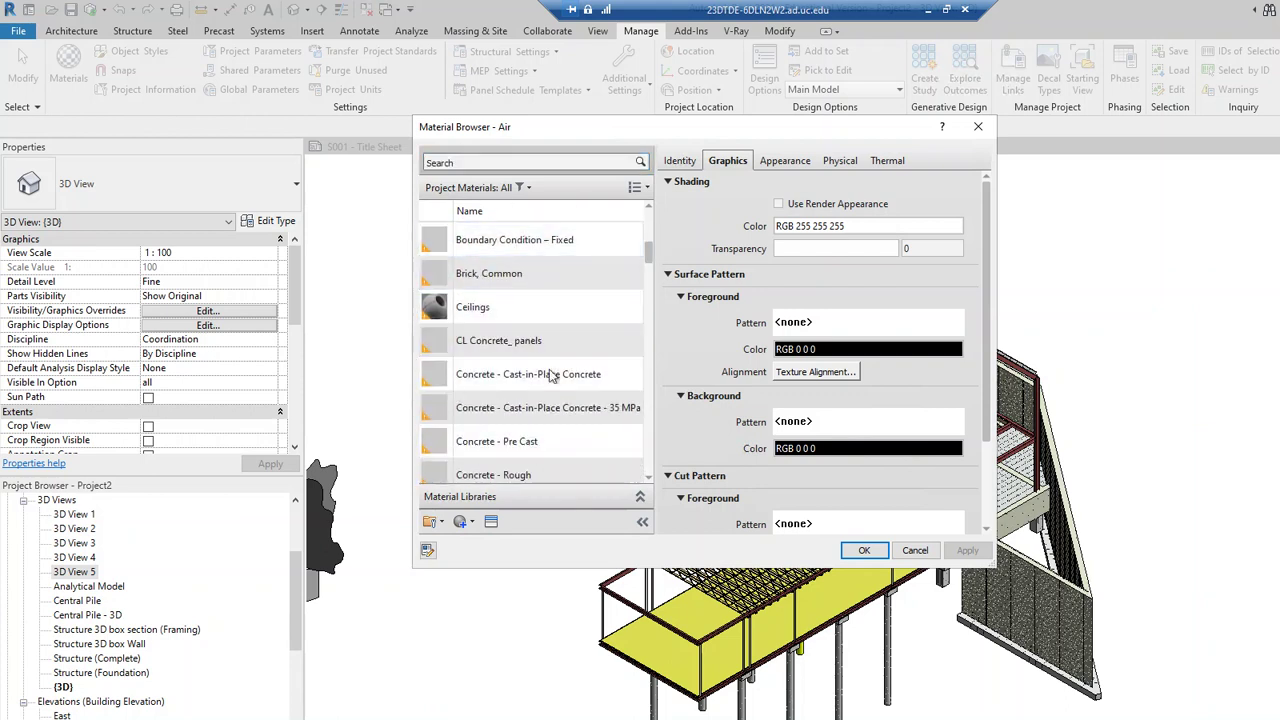
click(498, 250)
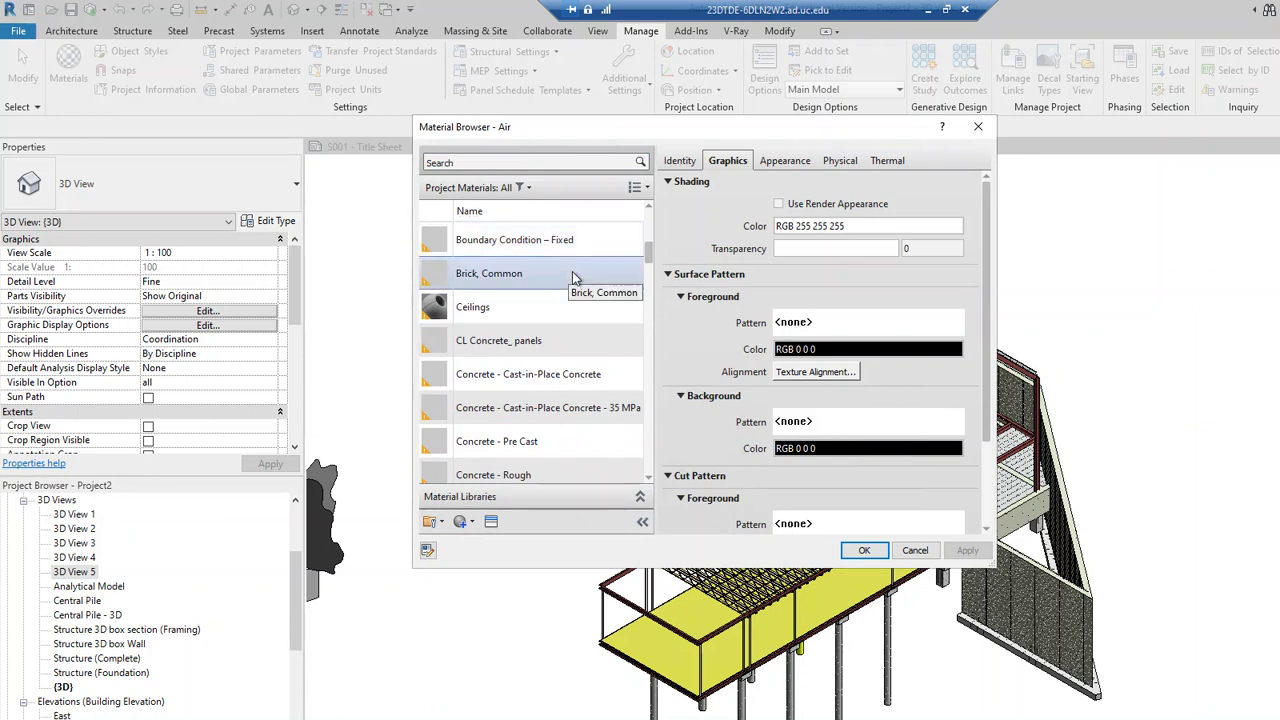
click(978, 126)
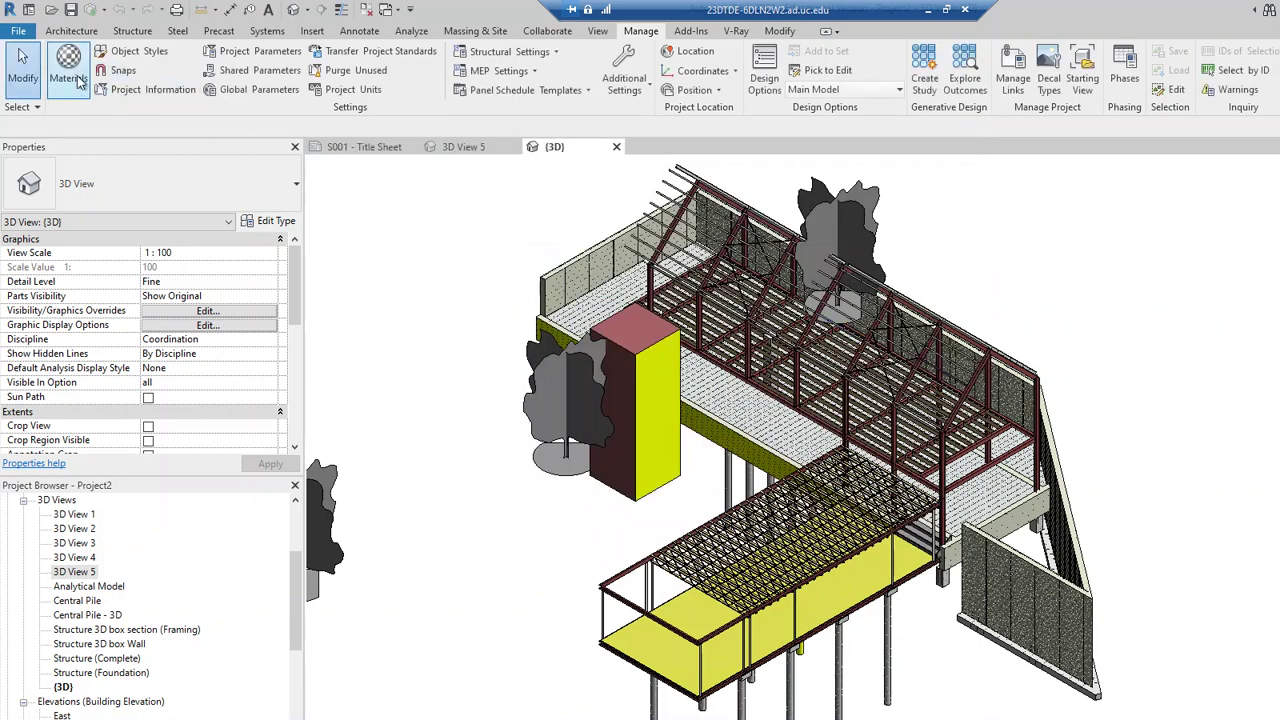
click(736, 31)
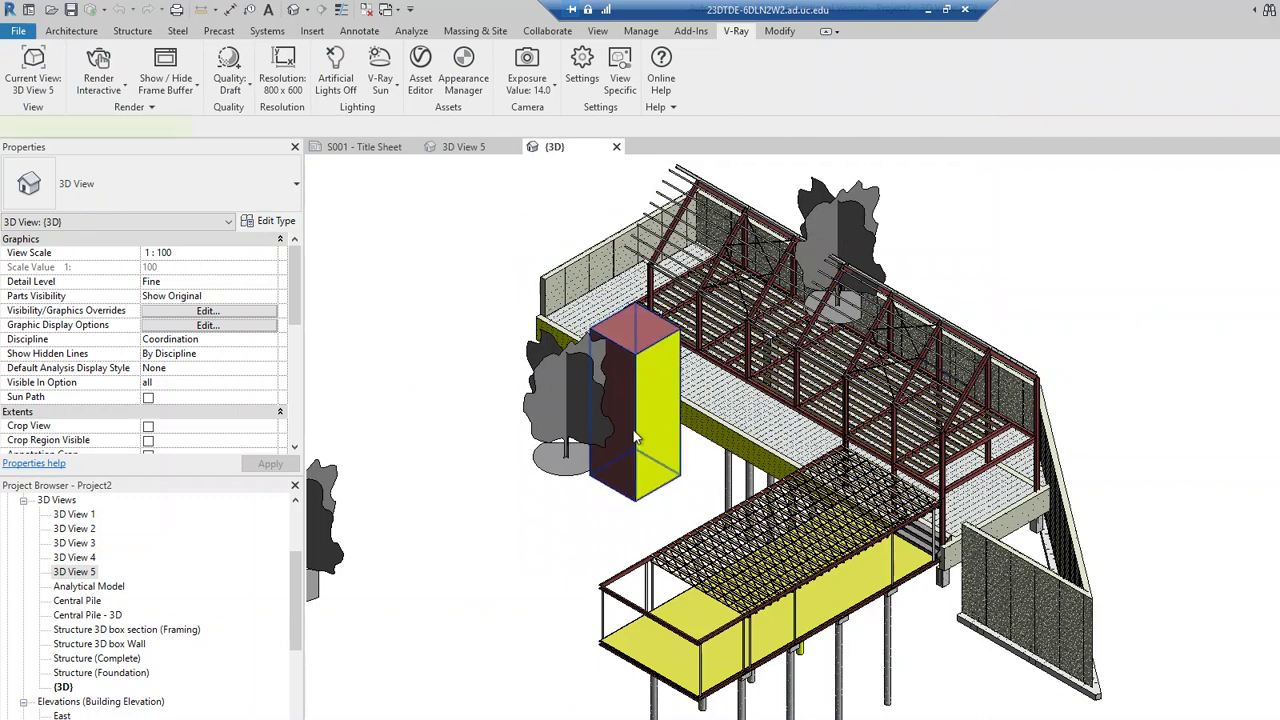
click(593, 432)
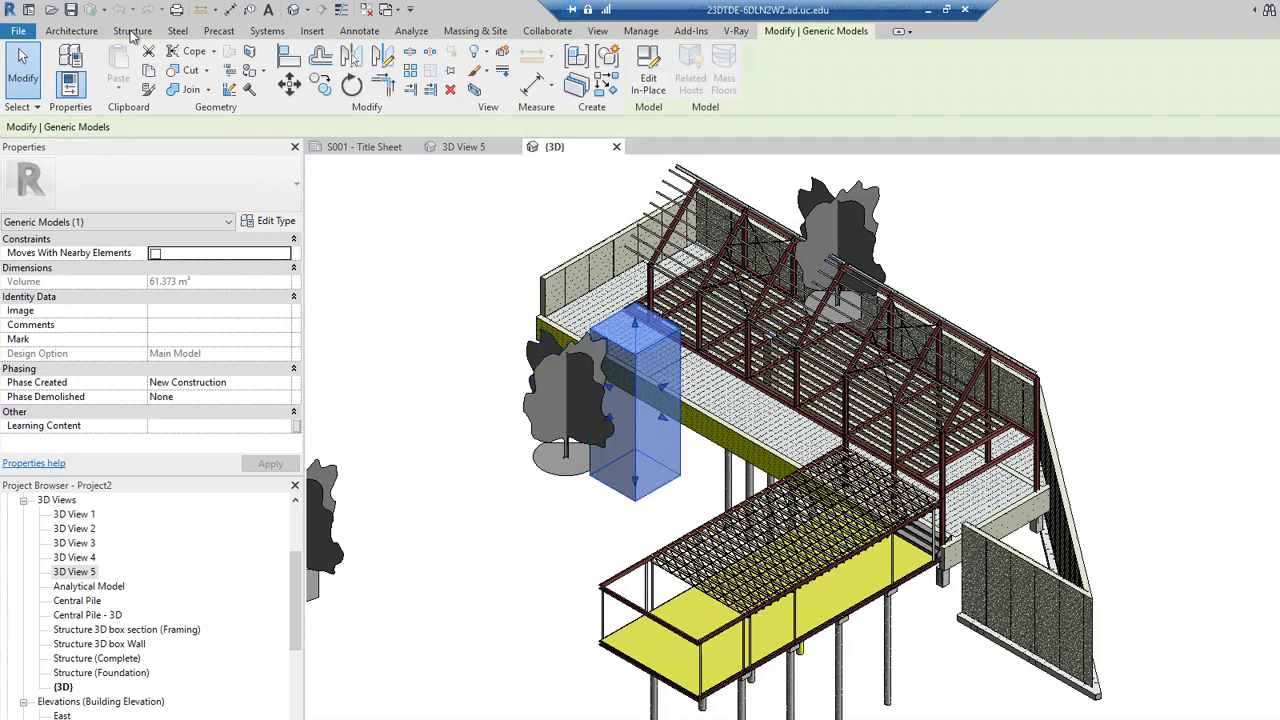
click(71, 31)
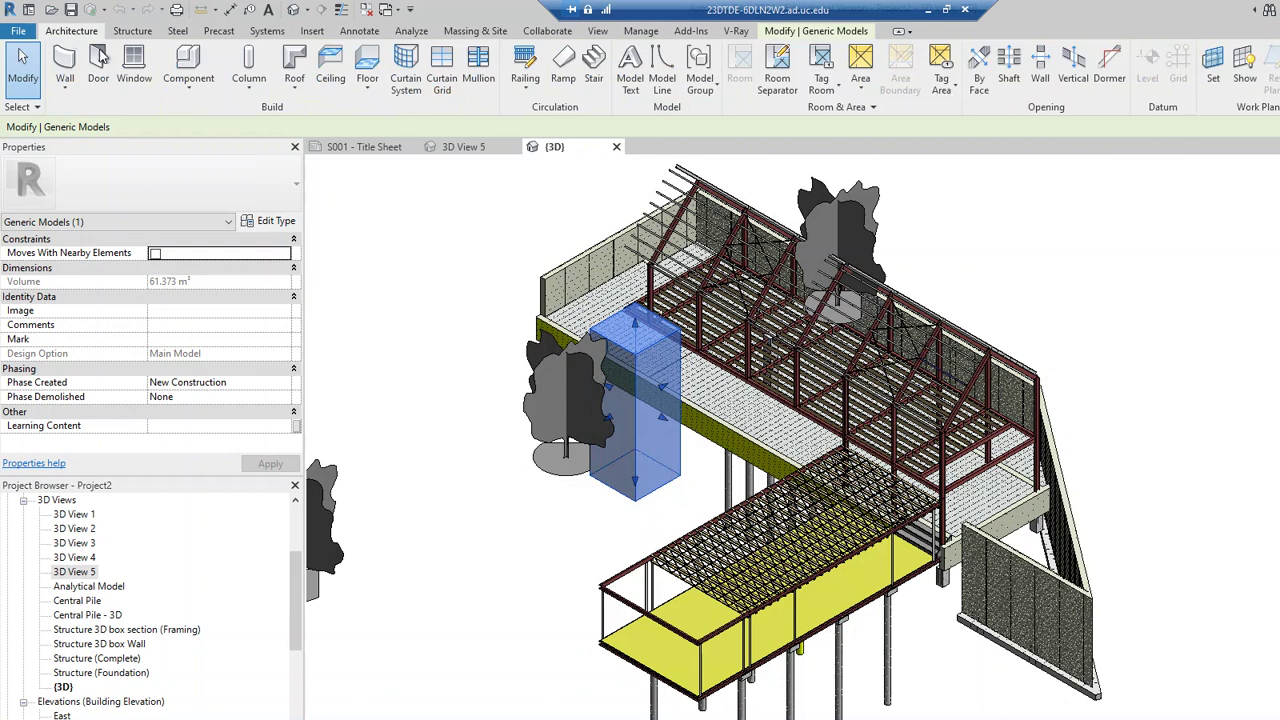
click(185, 88)
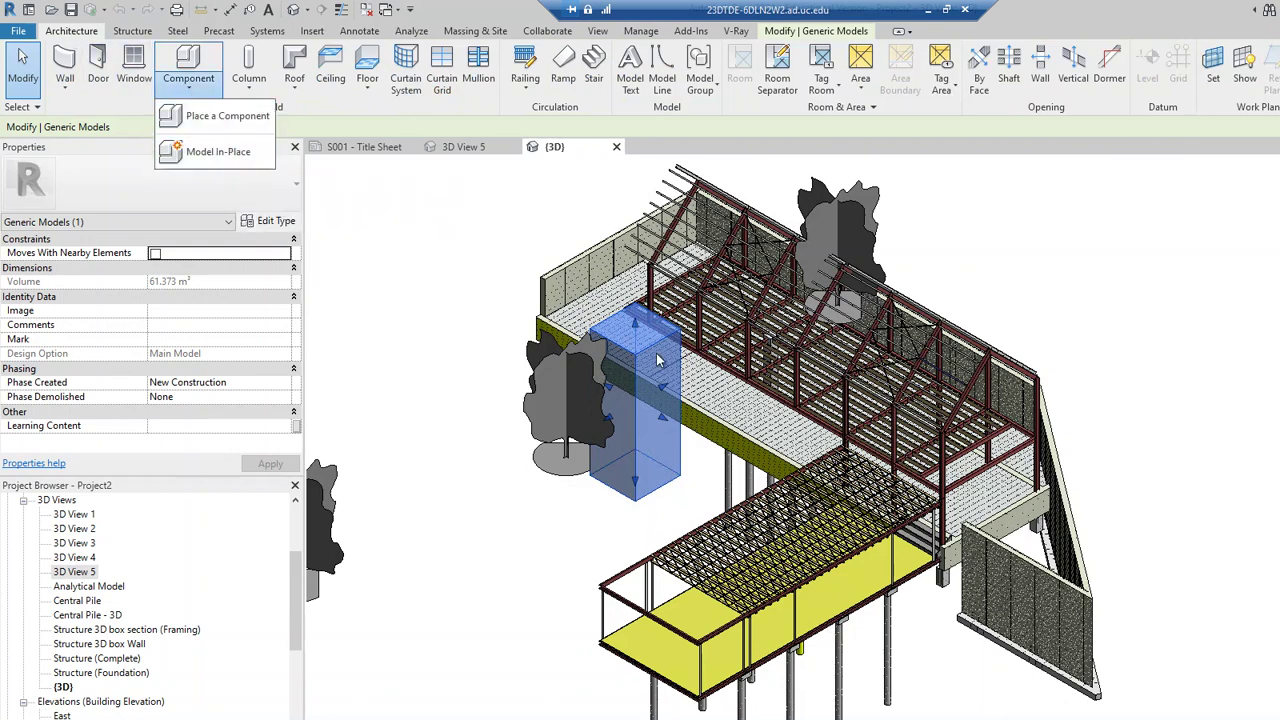
click(455, 246)
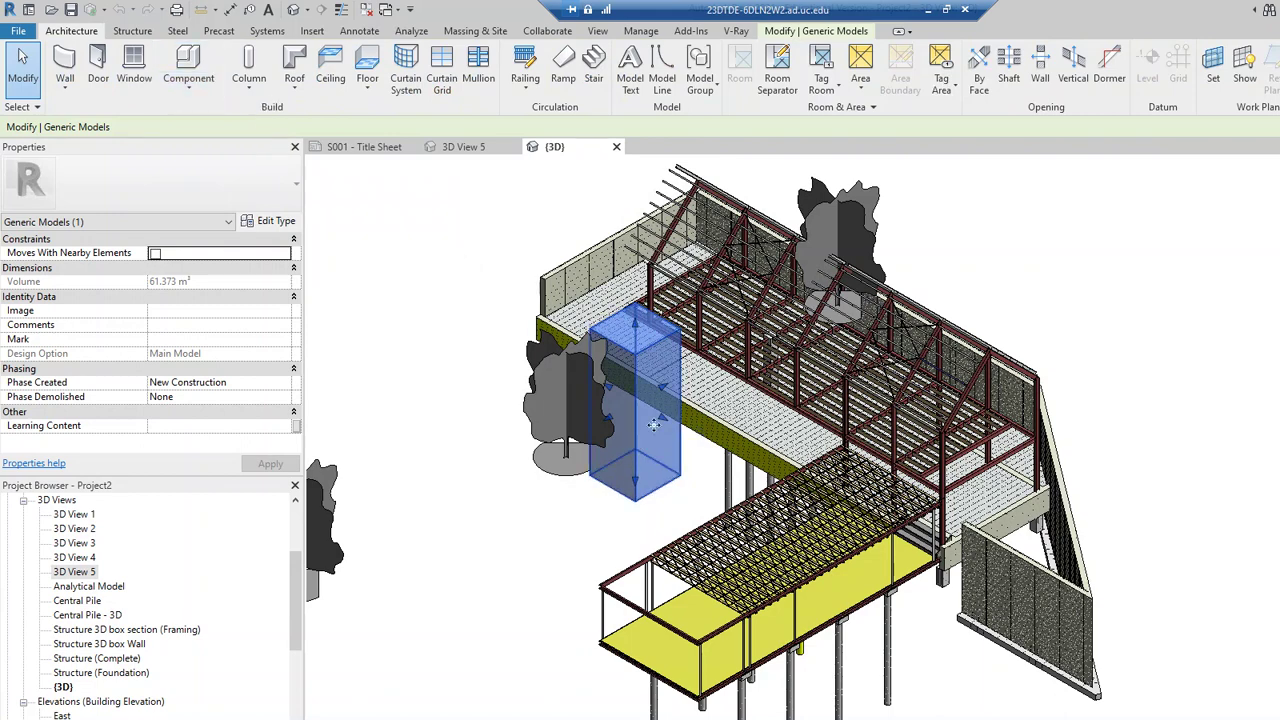
click(428, 390)
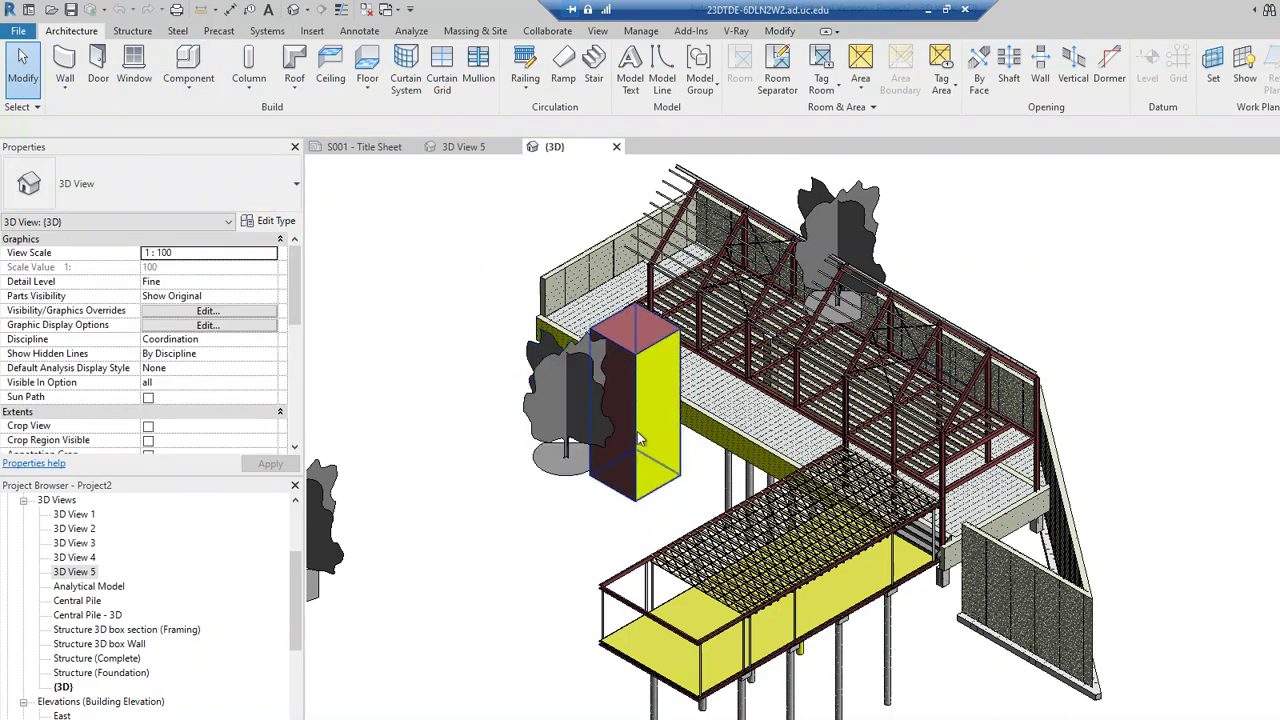
- Try to paint a side face and the top face of the tall box with Analytical Floor Surface in in-place editing, and discard the edit
click(637, 432)
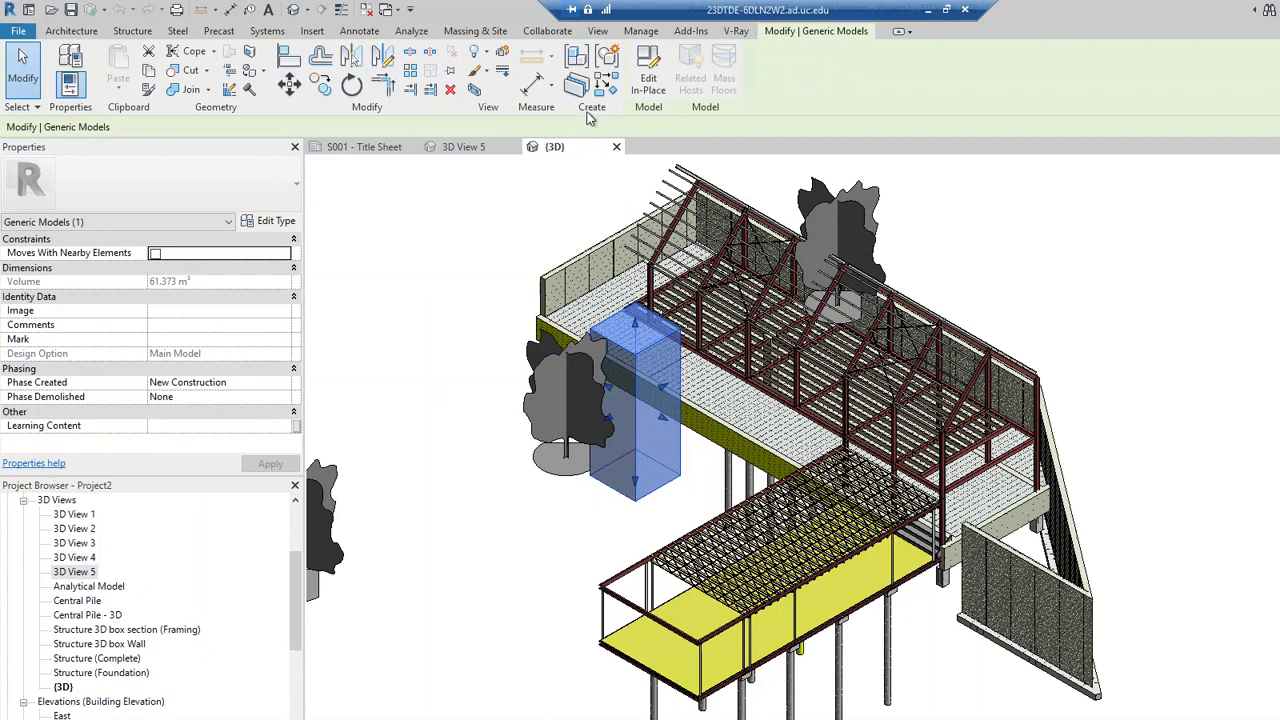
click(648, 80)
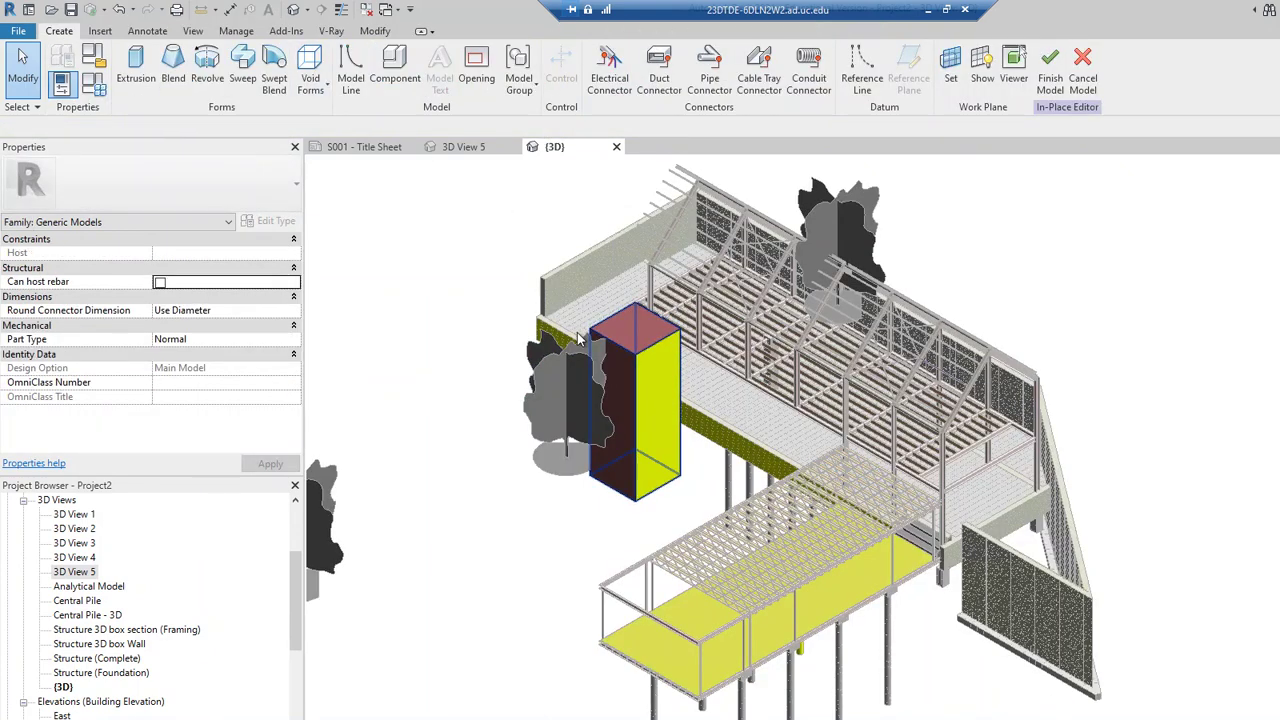
click(375, 31)
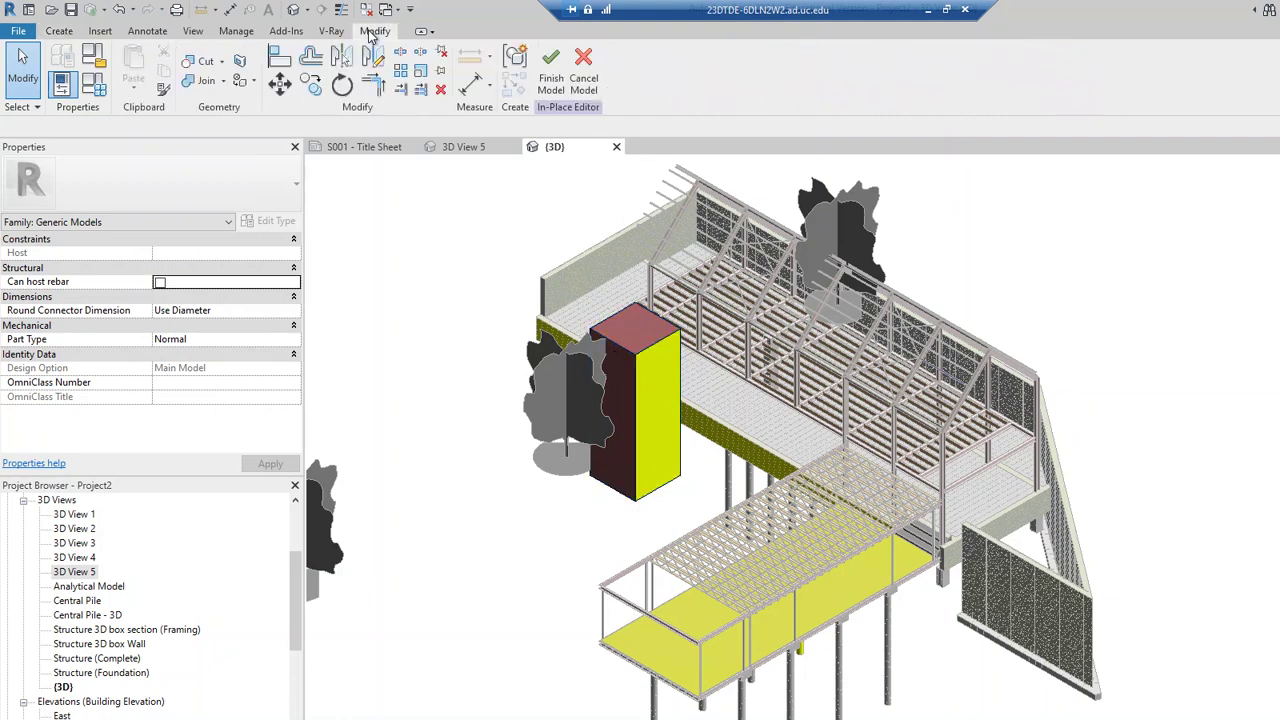
click(248, 82)
scroll(198, 220, up, 1)
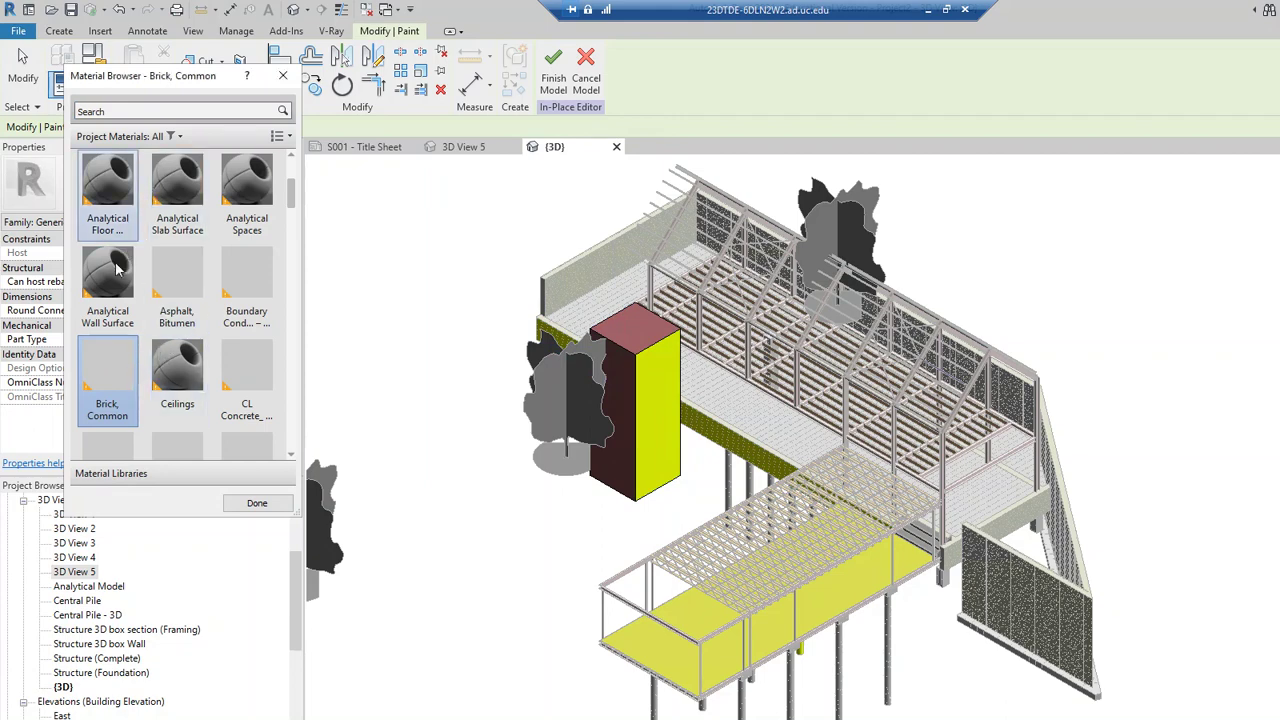
click(112, 185)
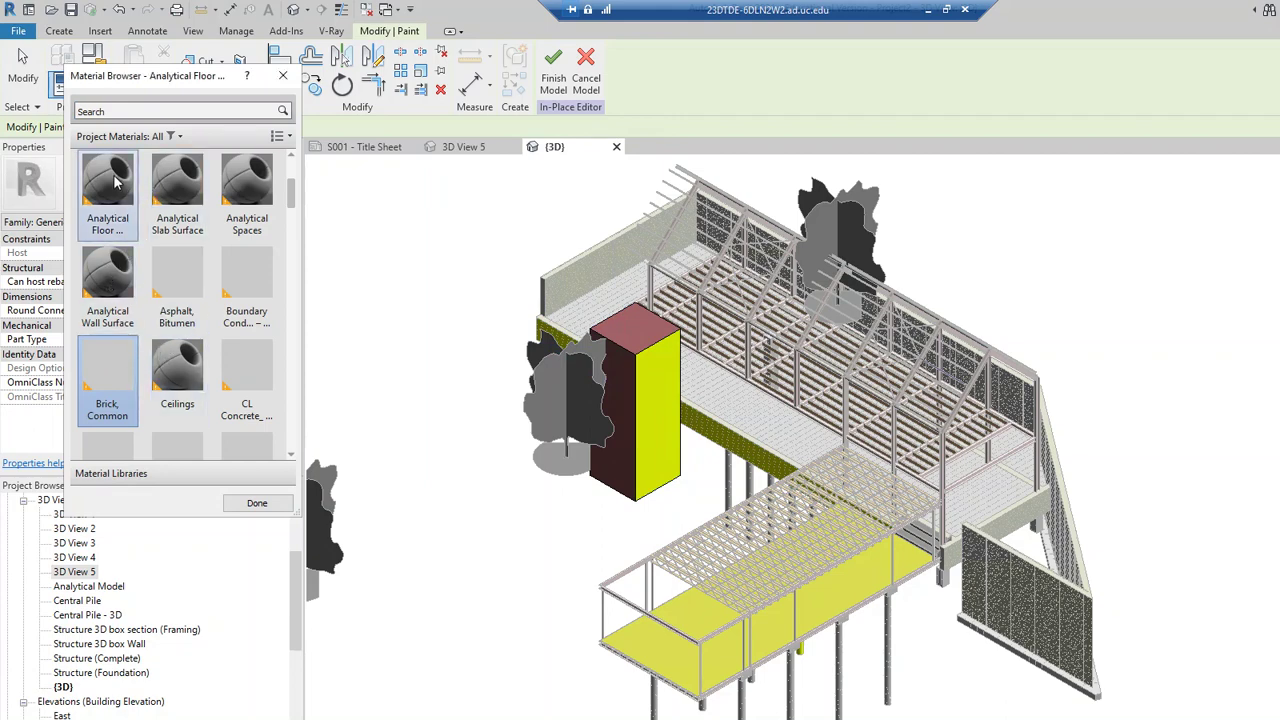
click(624, 362)
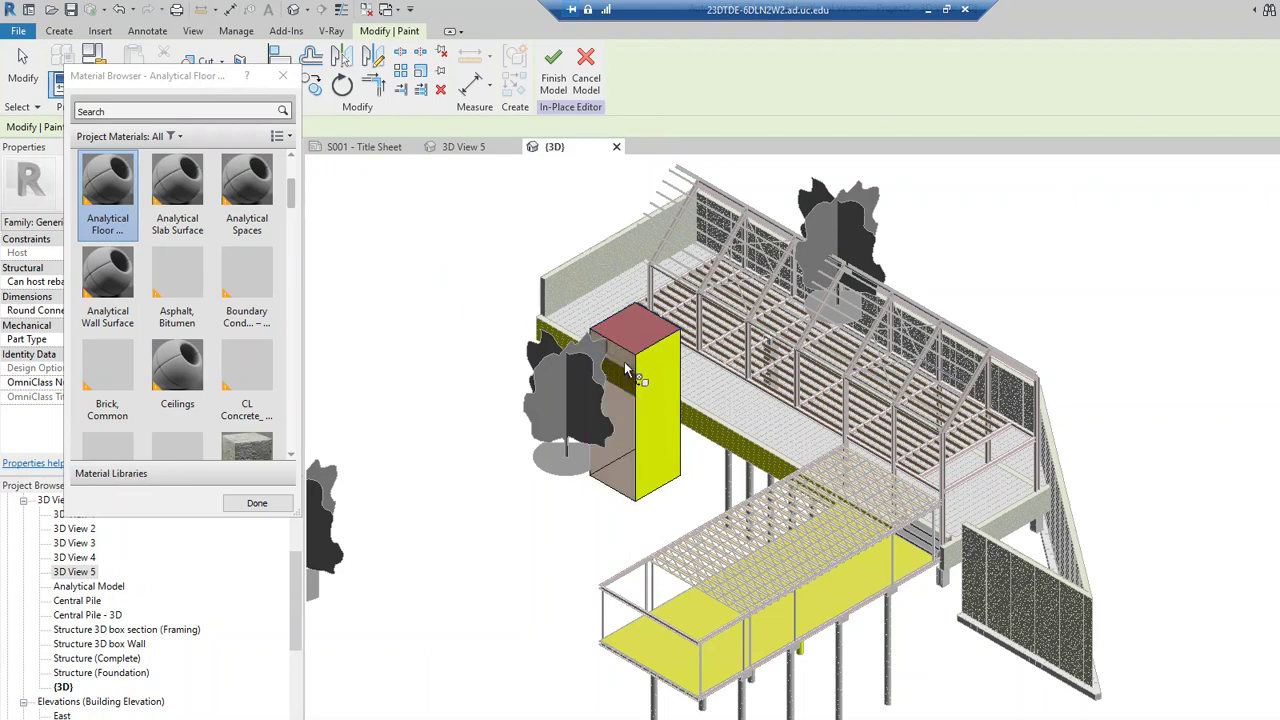
click(635, 330)
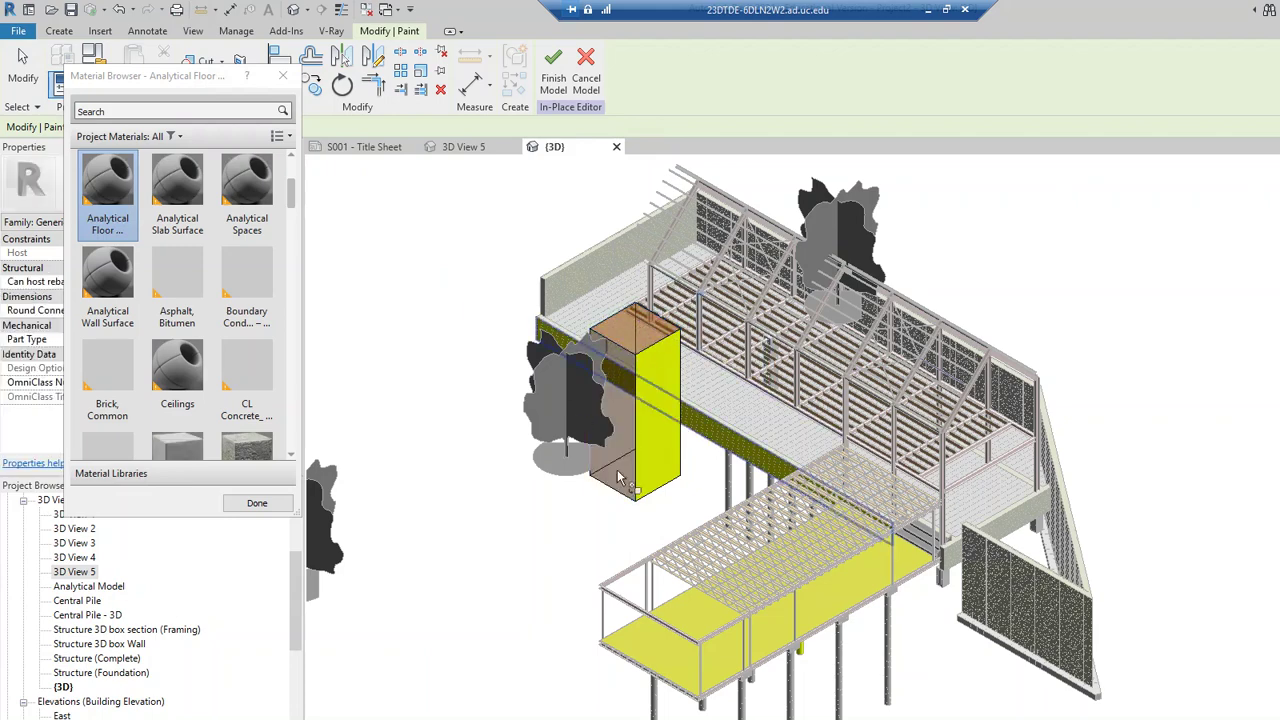
click(586, 80)
click(790, 441)
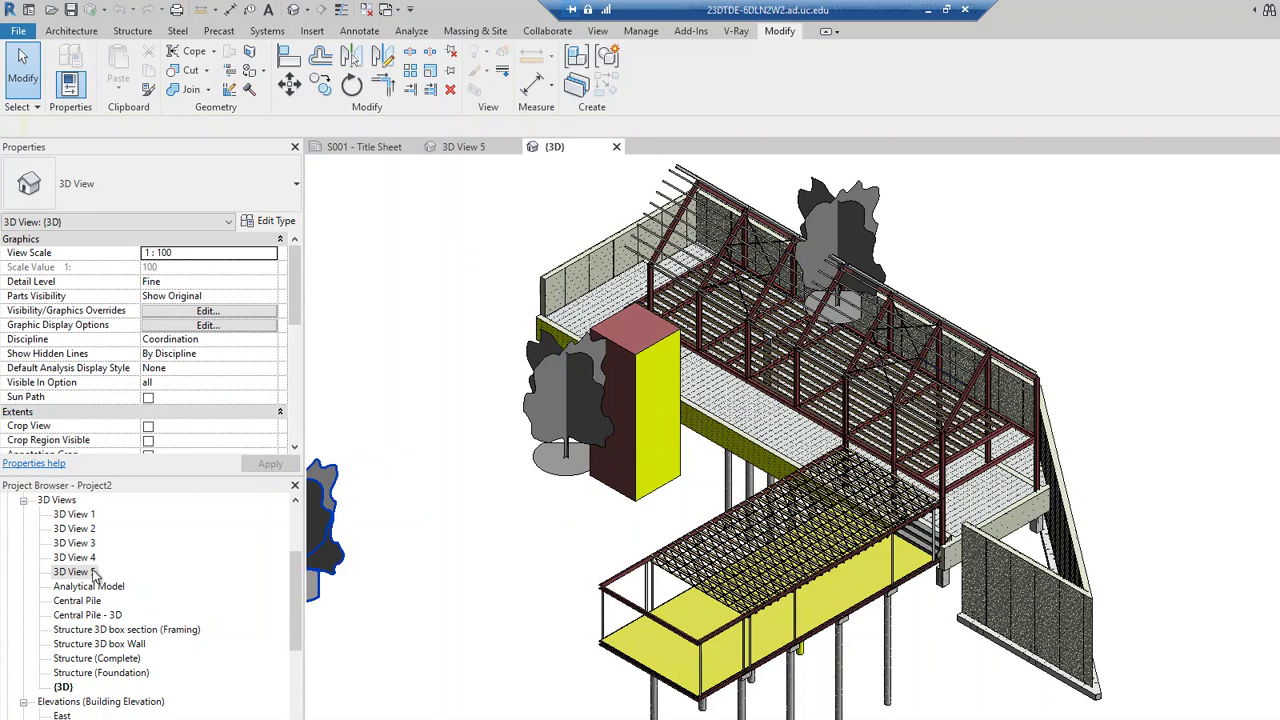
- Run a V-Ray interactive render of 3D View 5 at 800 x 600 and examine the tall box behind the tree
double_click(75, 572)
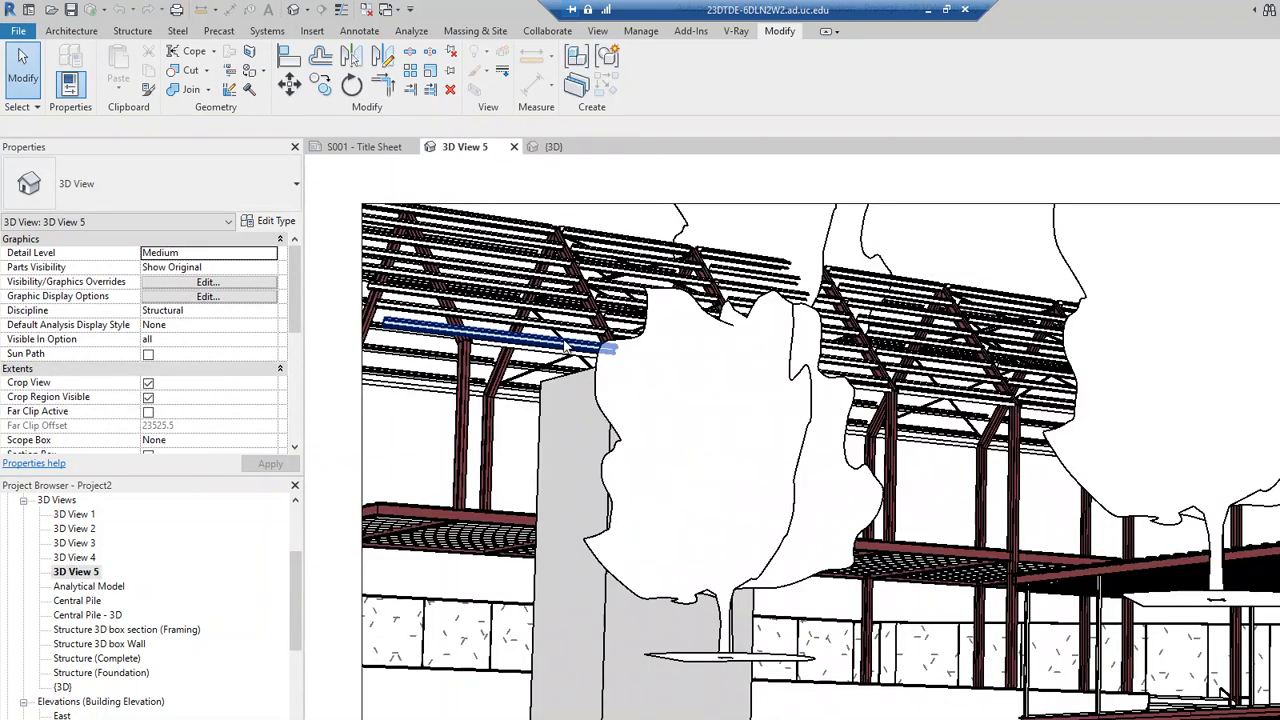
click(737, 33)
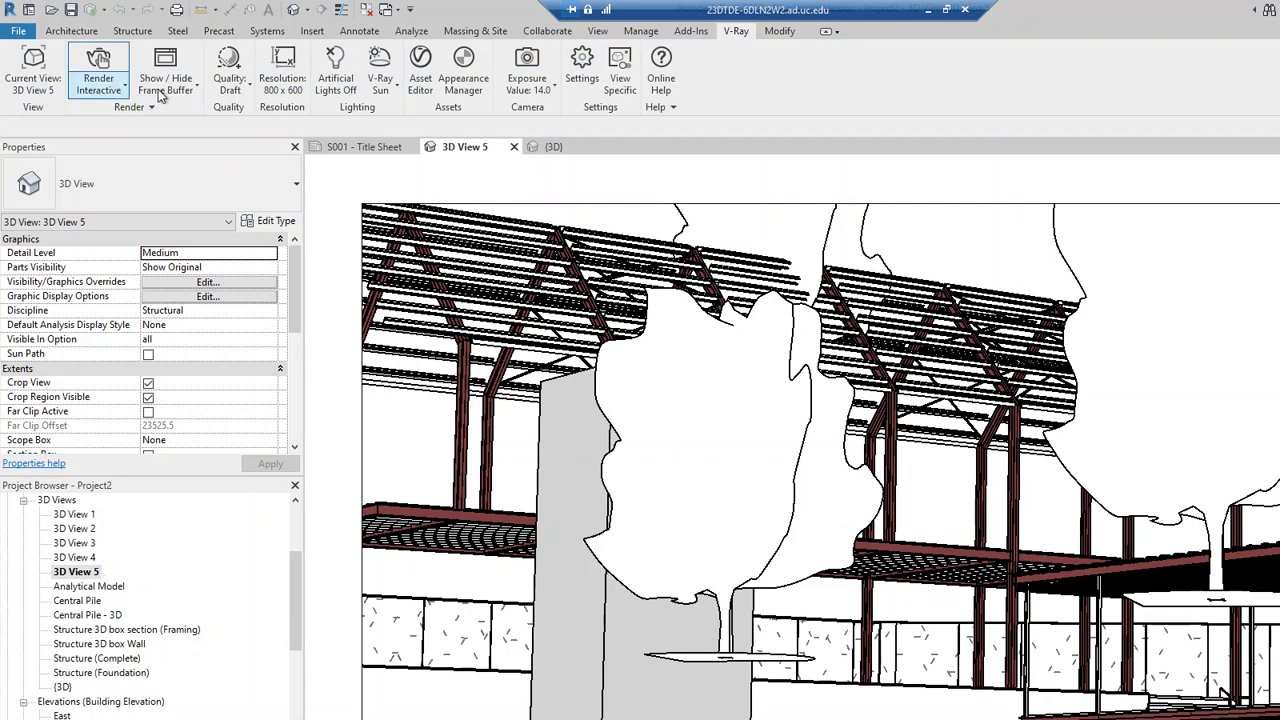
click(284, 80)
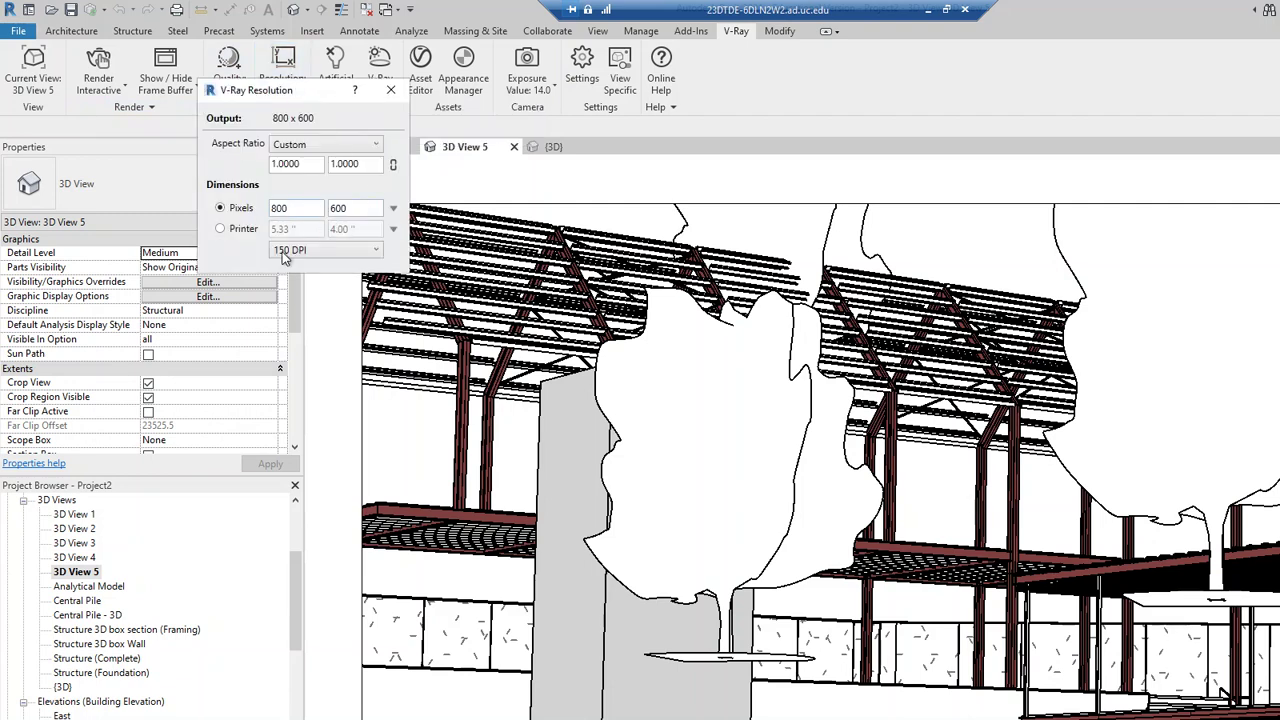
click(390, 90)
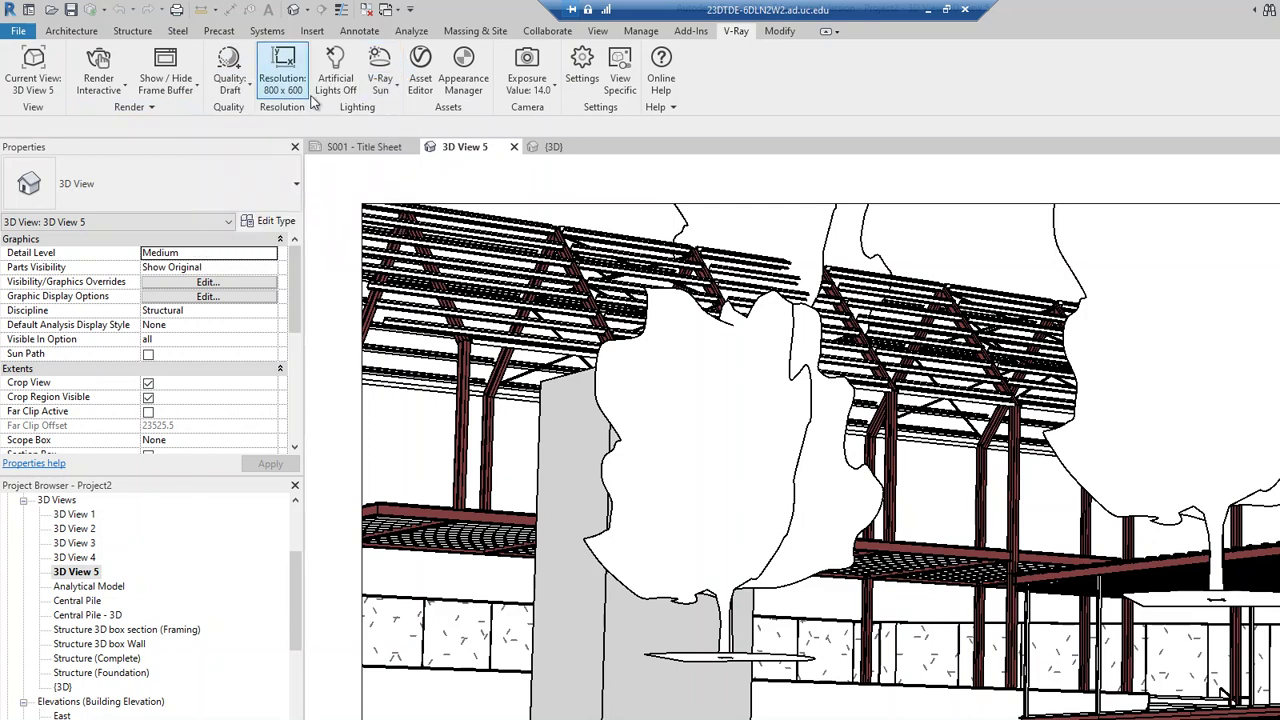
click(92, 78)
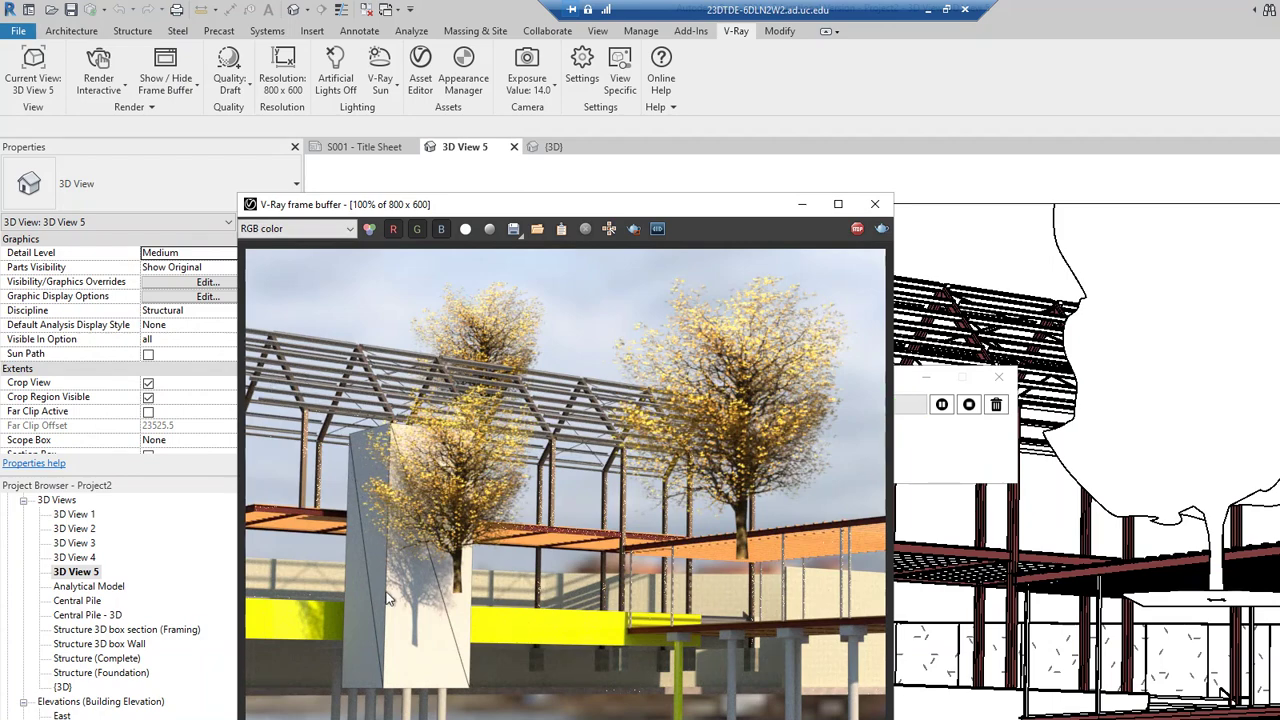
scroll(374, 590, up, 2)
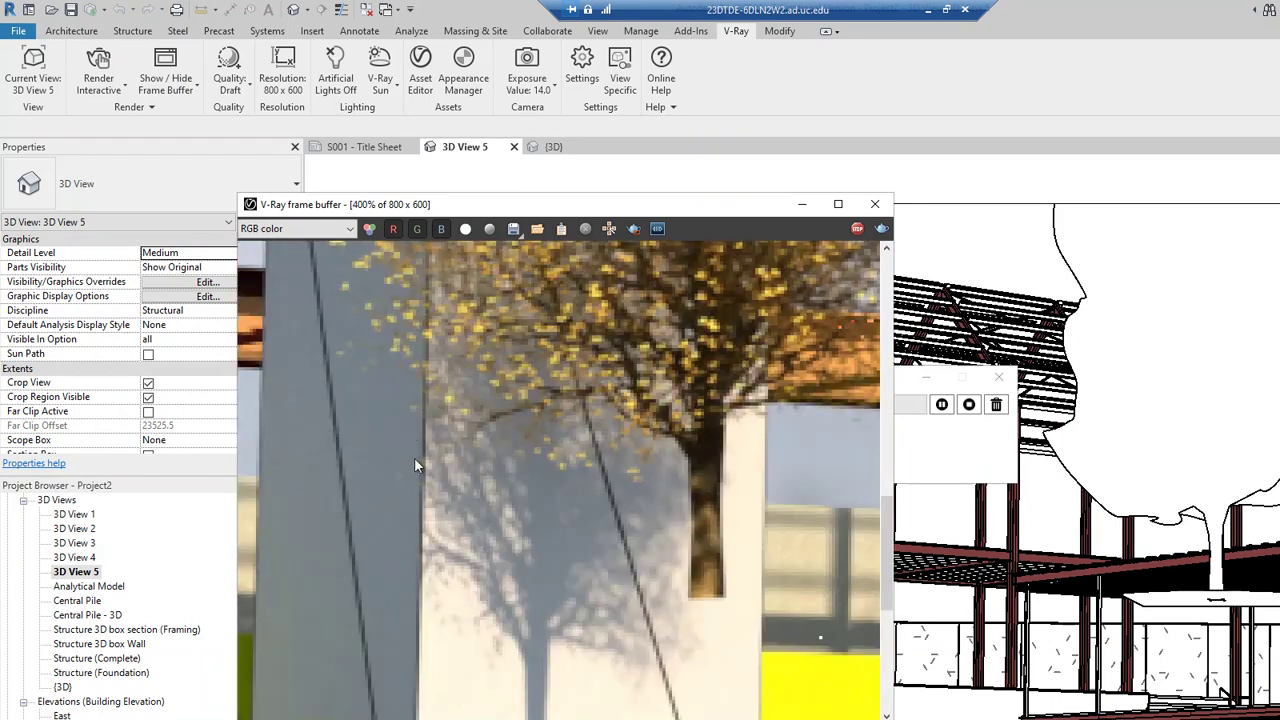
scroll(427, 490, down, 1)
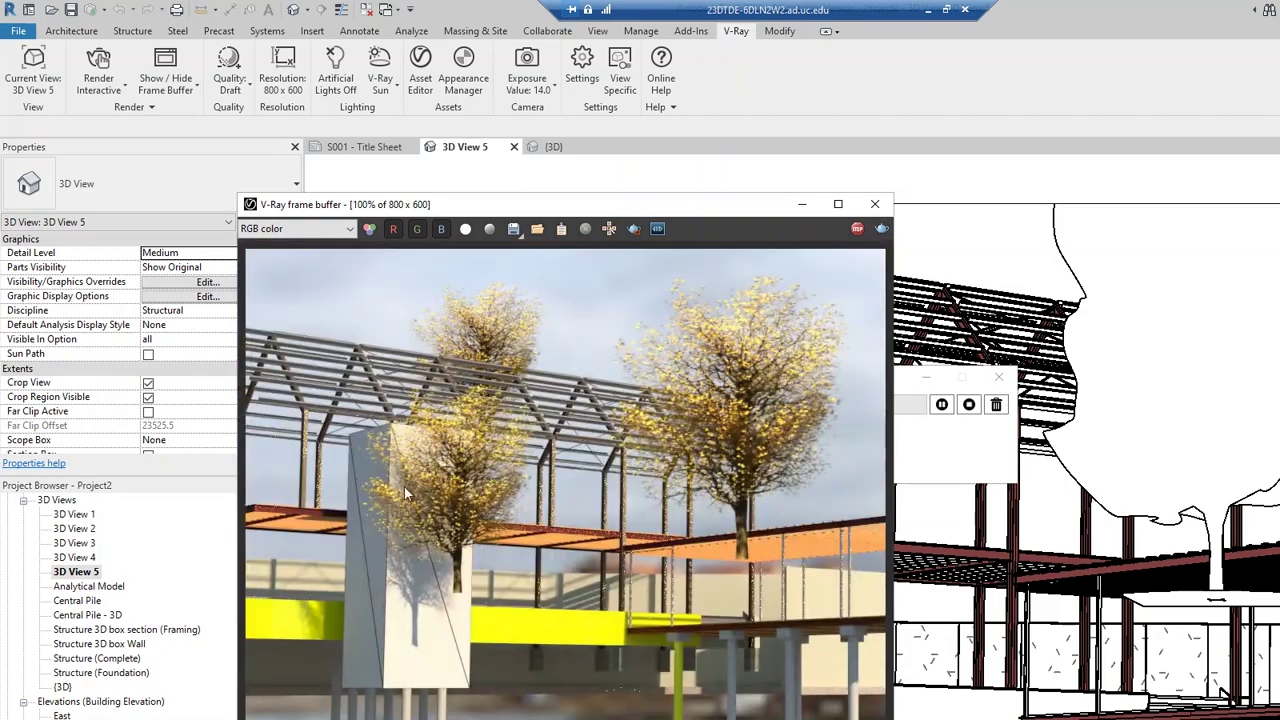
scroll(354, 481, up, 1)
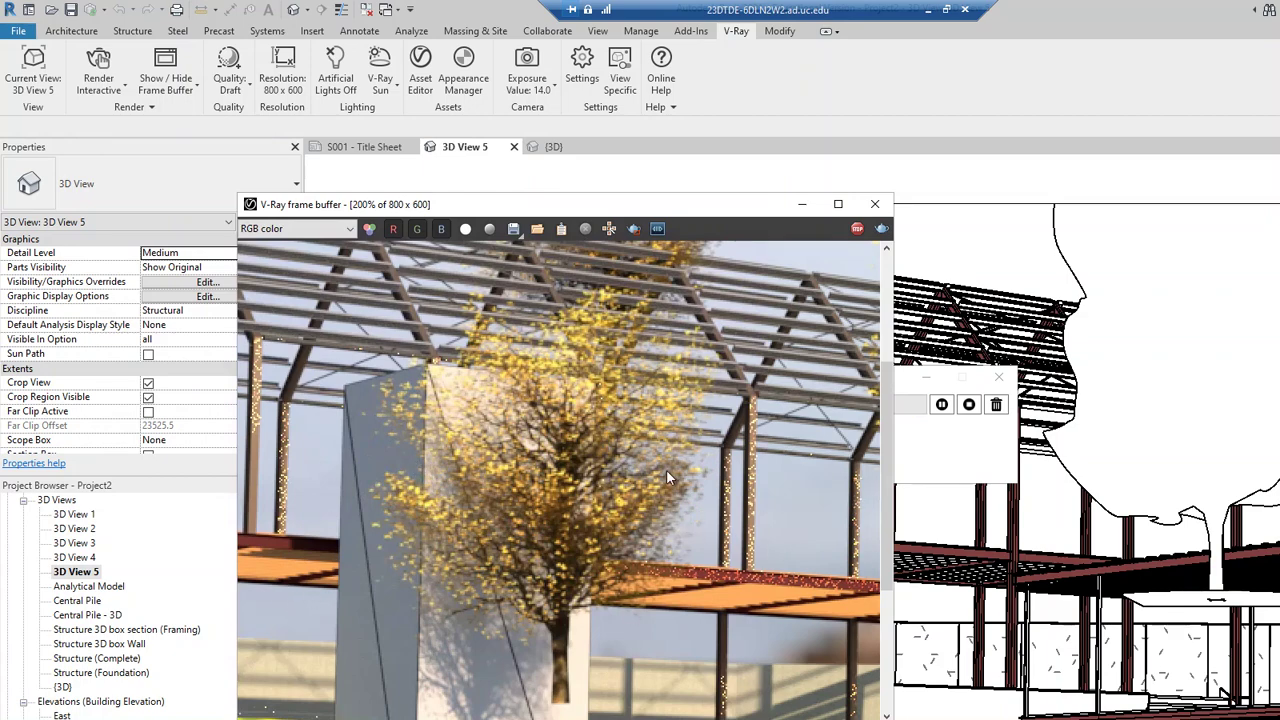
scroll(666, 470, down, 1)
- Stop the V-Ray interactive rendering and close its progress window and the frame buffer
drag(760, 205, 608, 303)
click(810, 379)
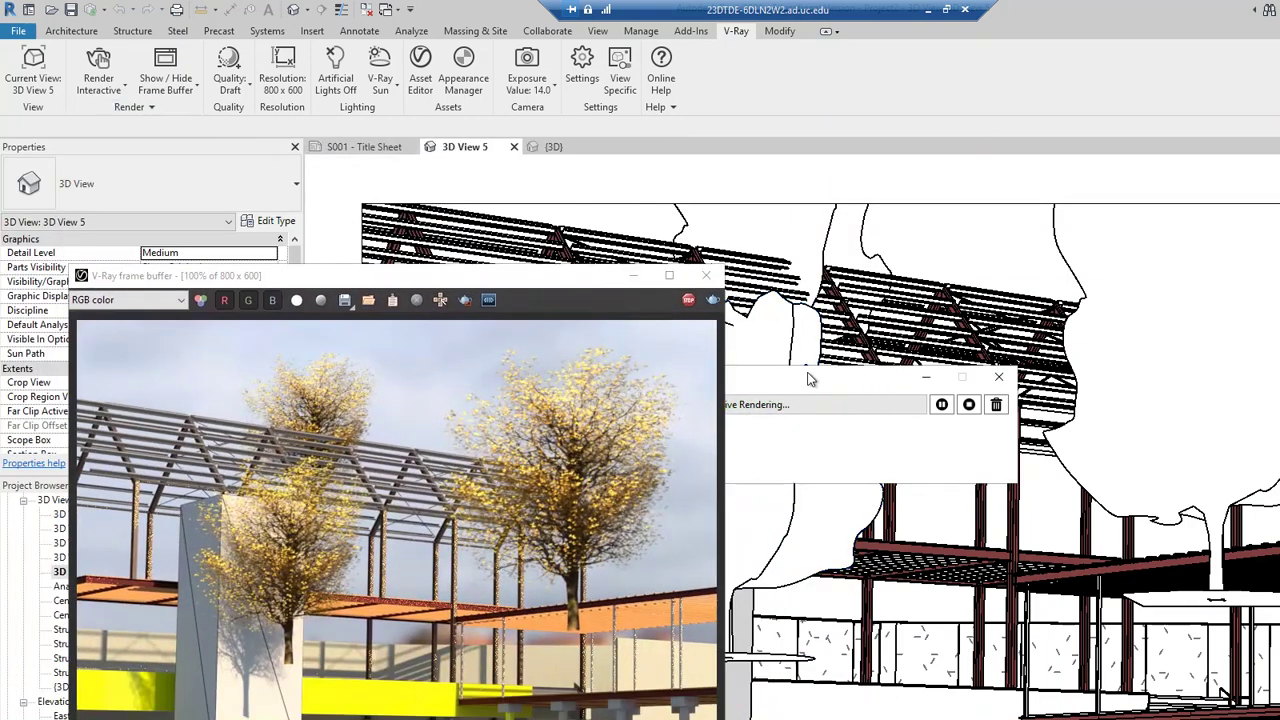
drag(781, 384, 1029, 285)
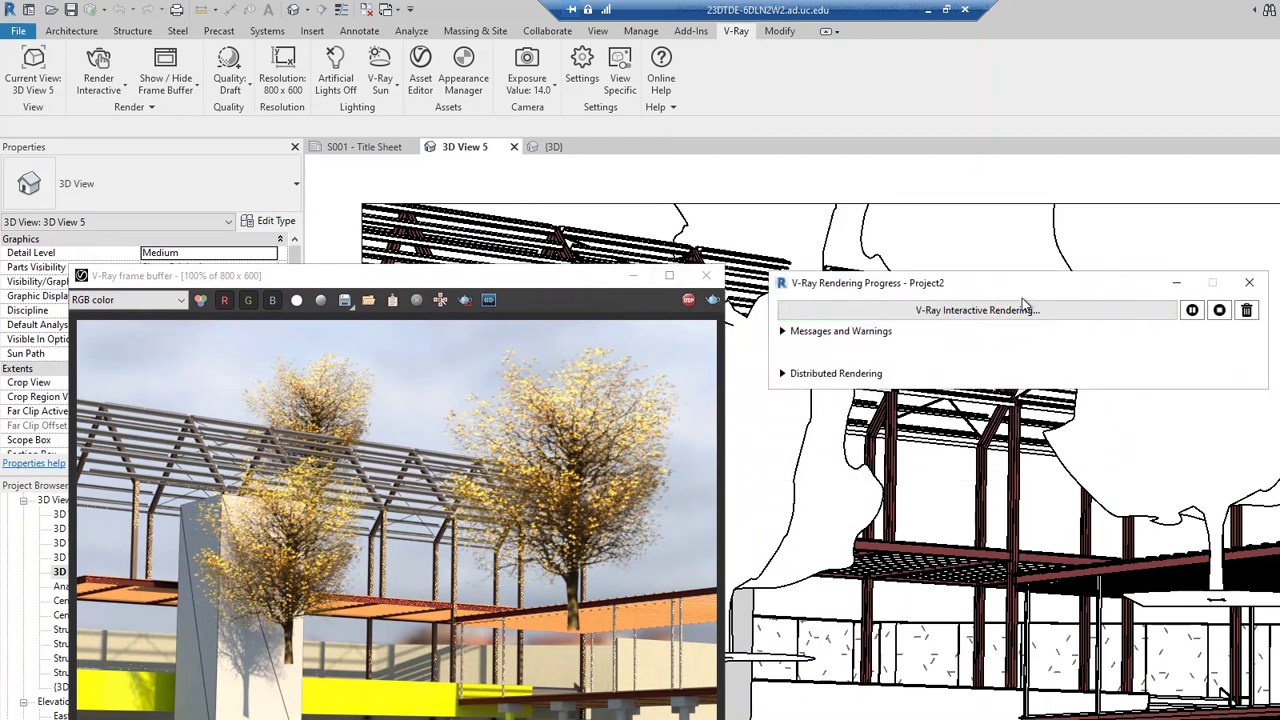
click(1219, 311)
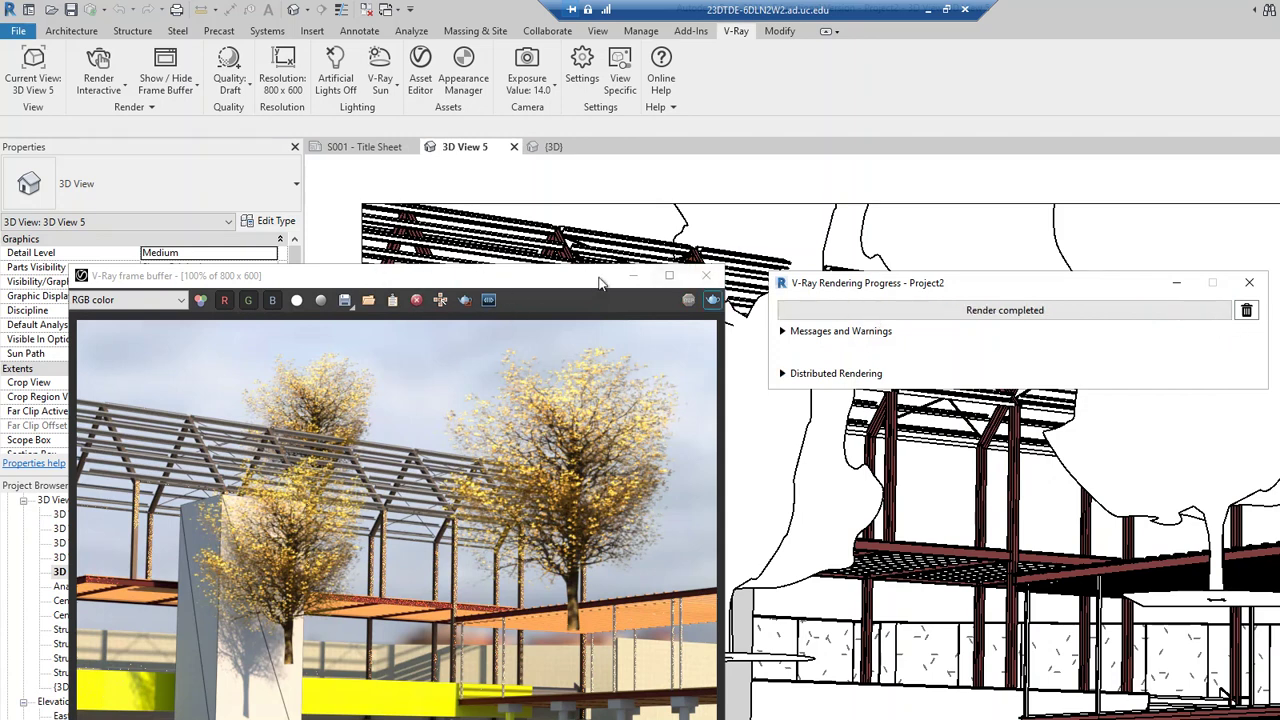
click(1249, 285)
click(706, 275)
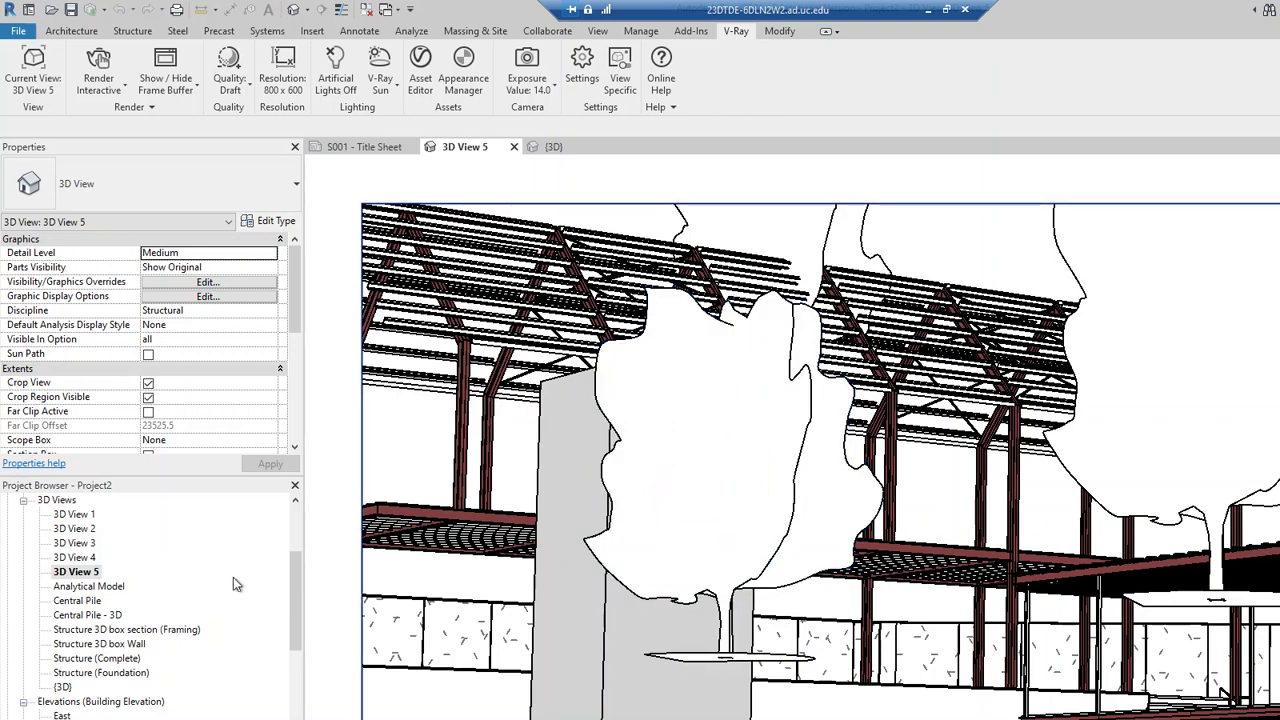
- Open the Level 1 structural plan
scroll(233, 577, up, 5)
double_click(72, 544)
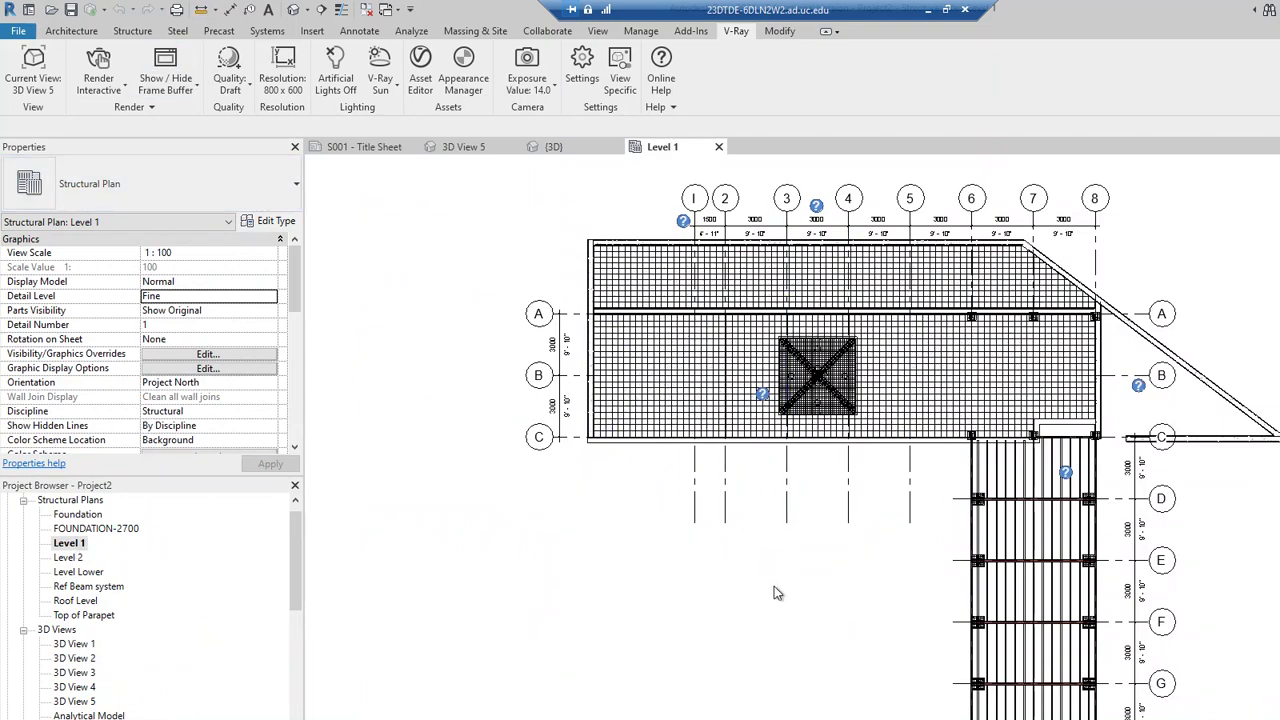
scroll(790, 610, down, 1)
middle_drag(760, 625, 674, 556)
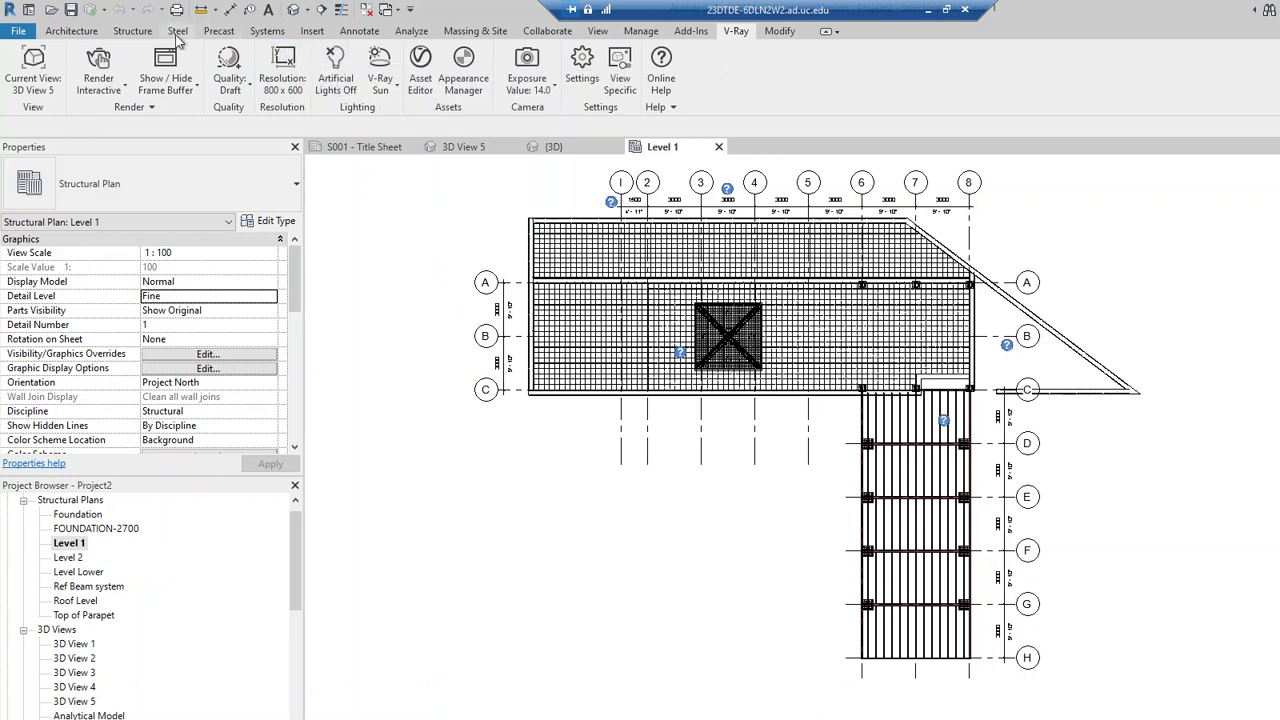
- Place a perspective camera on Level 1 in the open area below grid C, aimed up at the building between grids 4 and 5
click(601, 33)
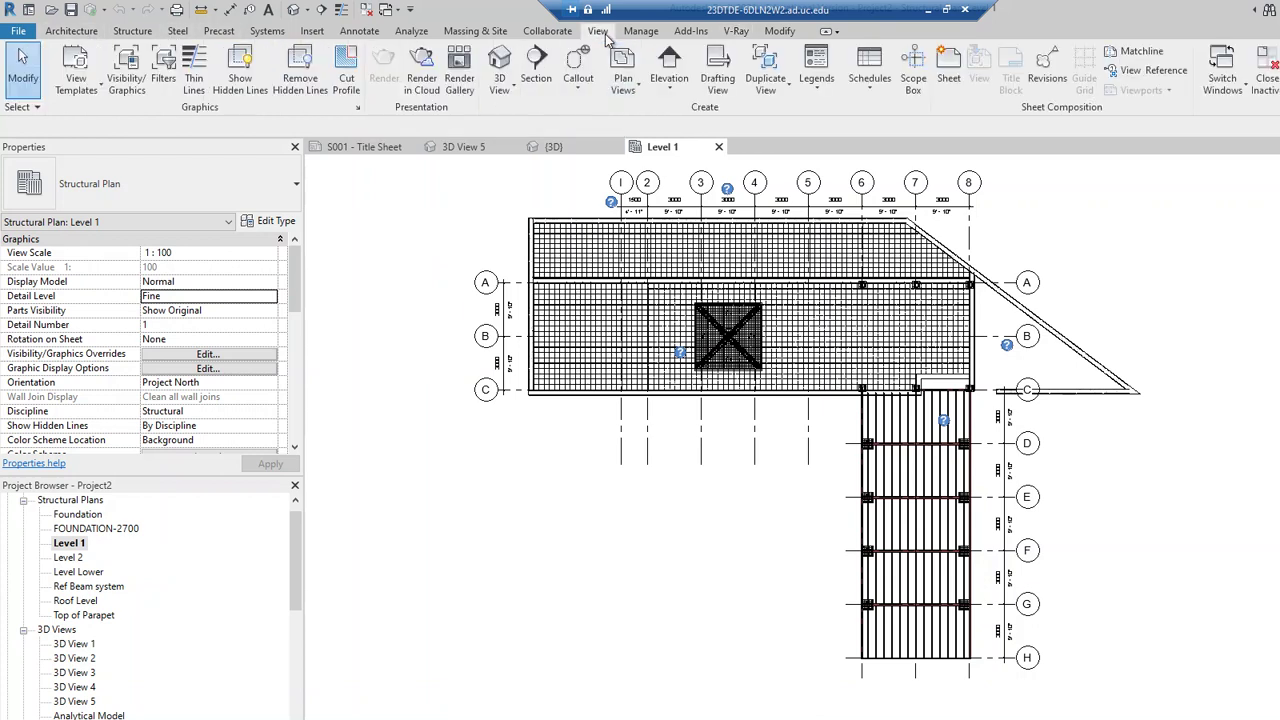
click(503, 91)
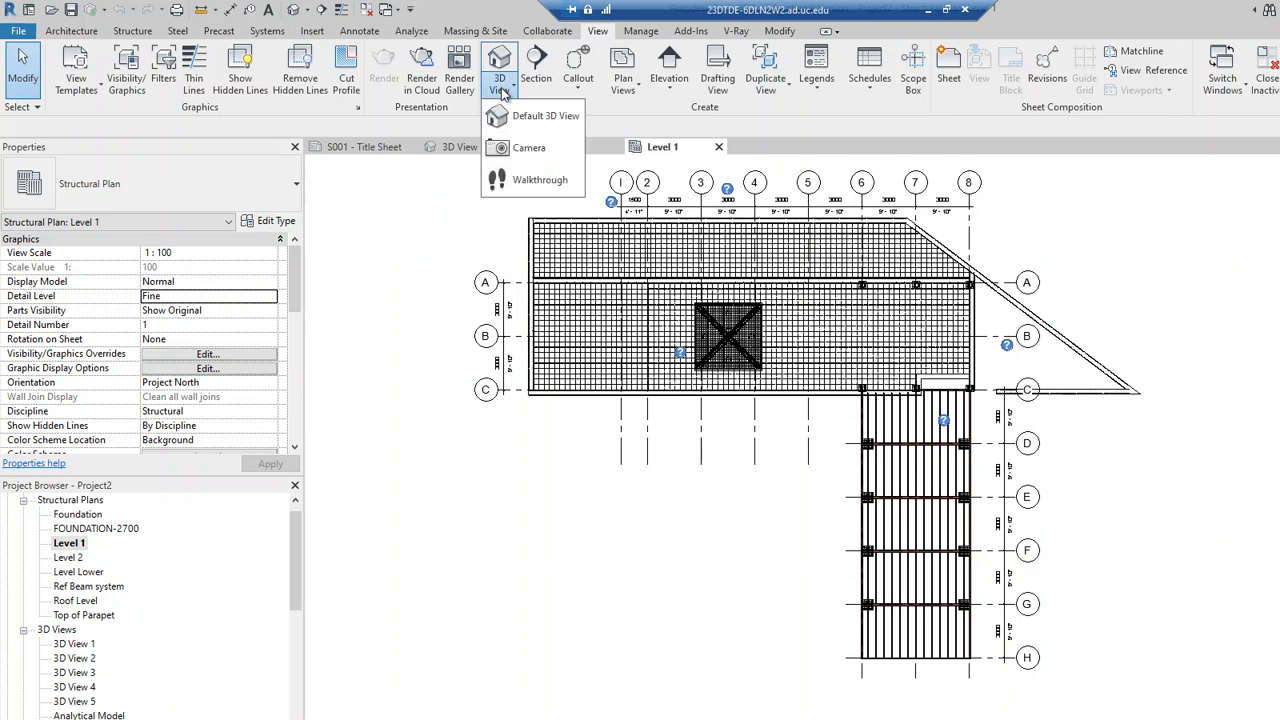
click(521, 150)
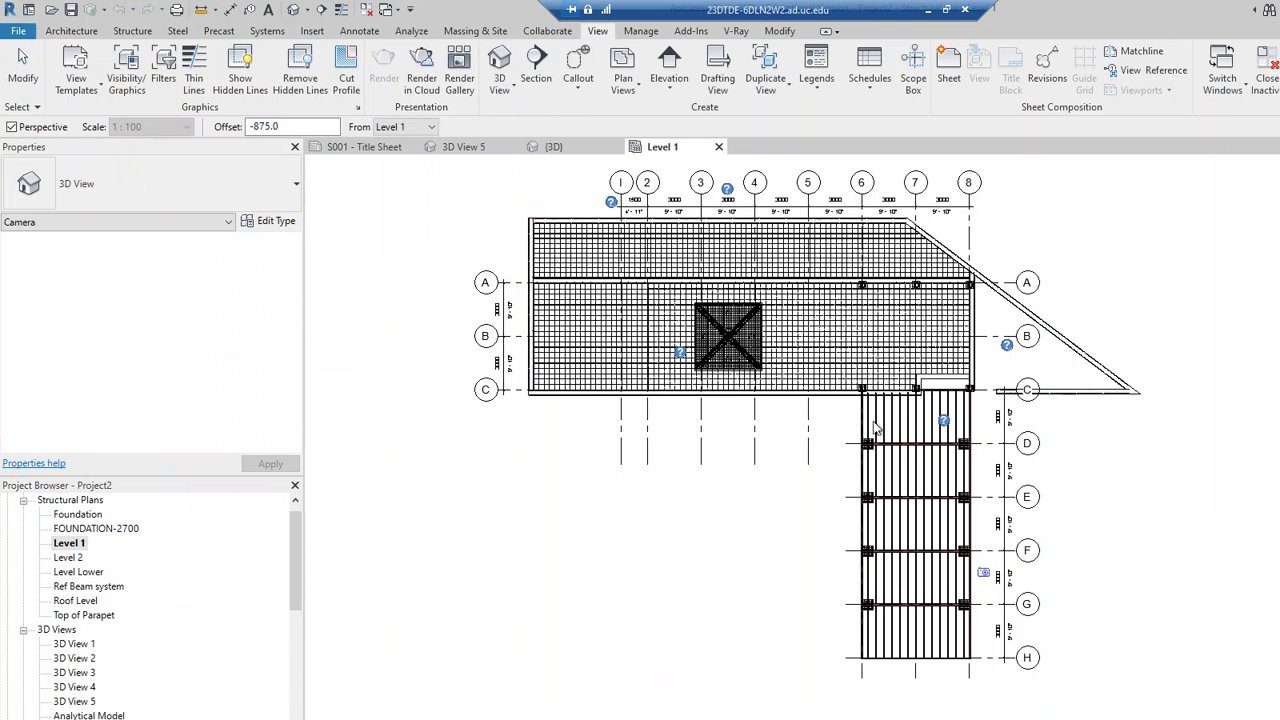
click(741, 667)
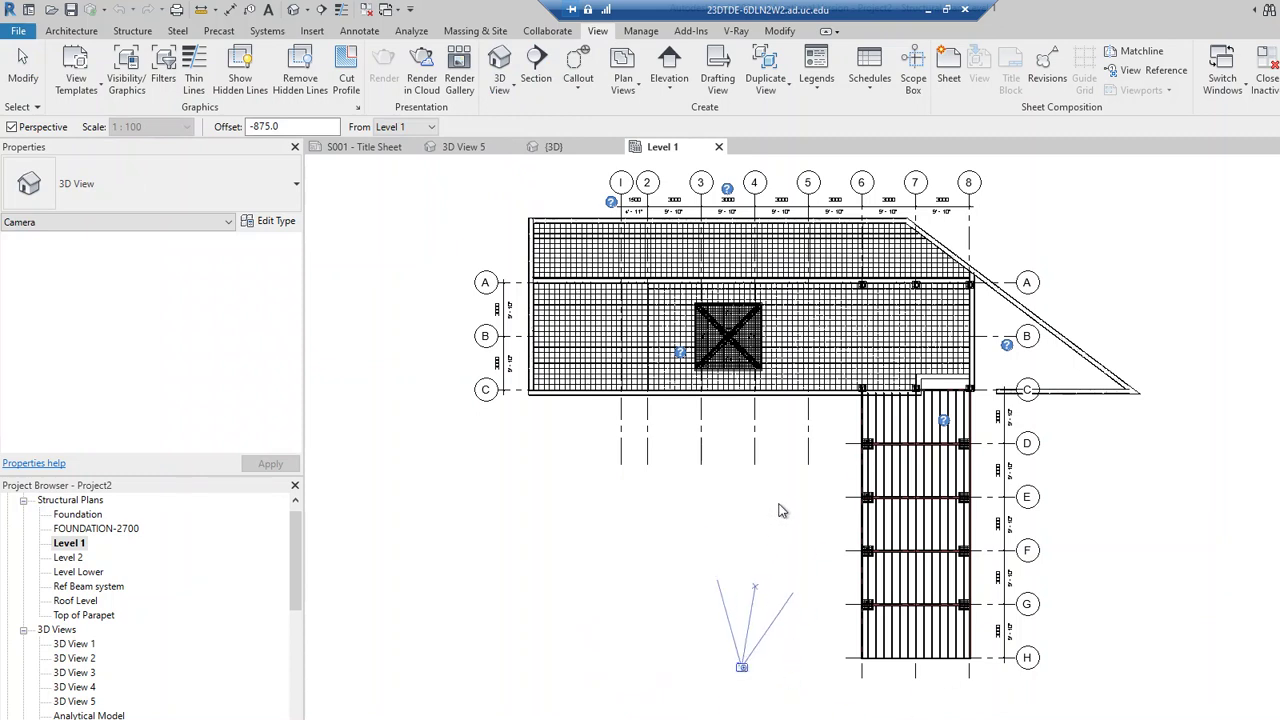
click(793, 413)
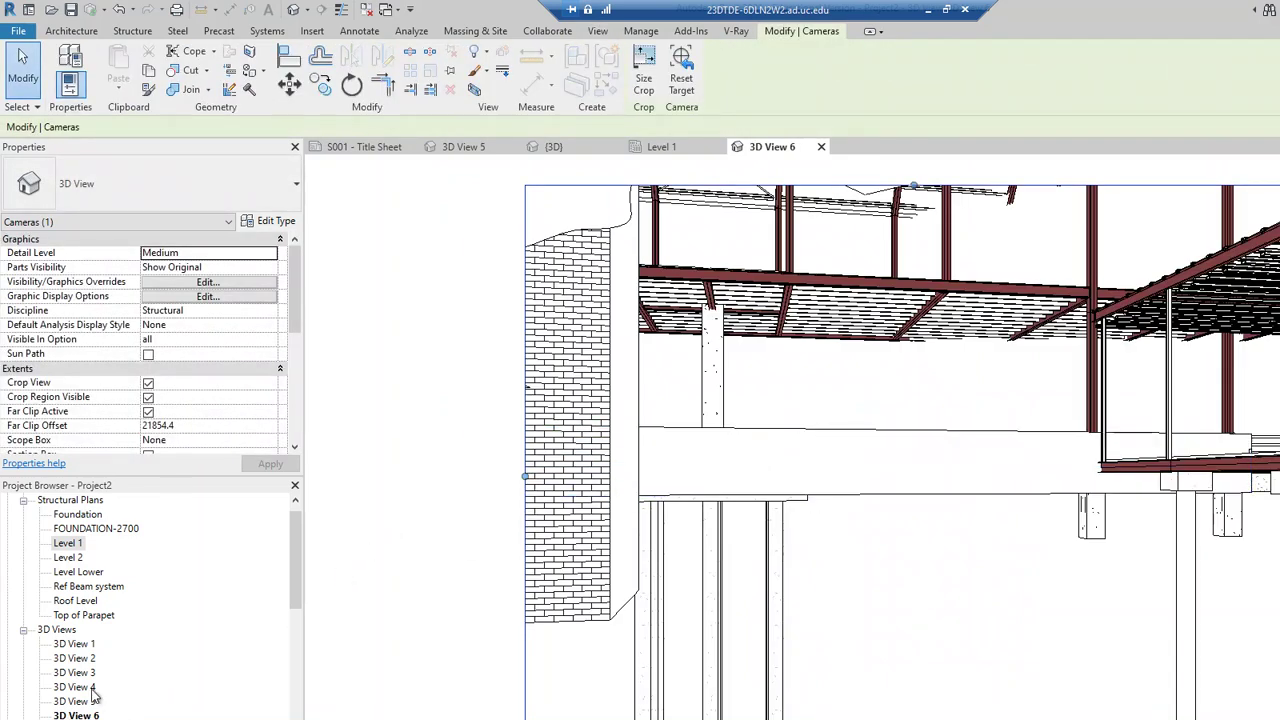
- Widen the new camera view's crop region on both sides, extend it upward, and tilt the view toward the steel framing
scroll(458, 532, down, 1)
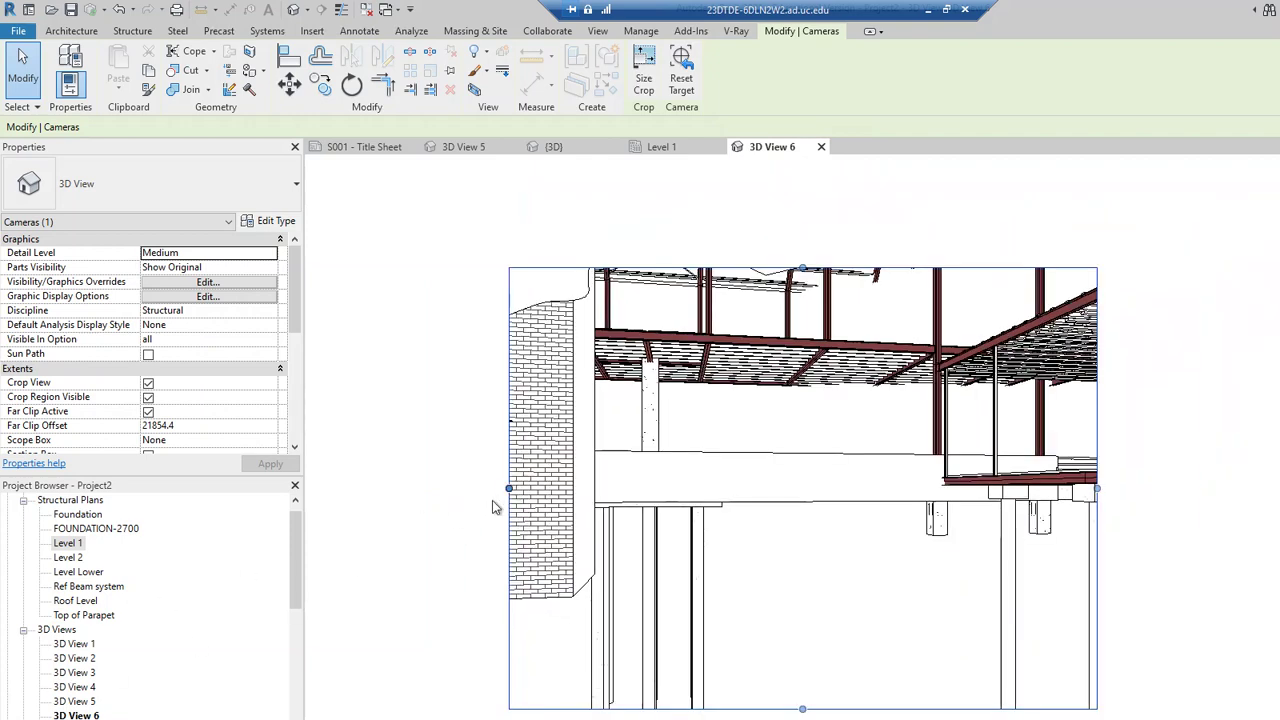
drag(509, 490, 392, 488)
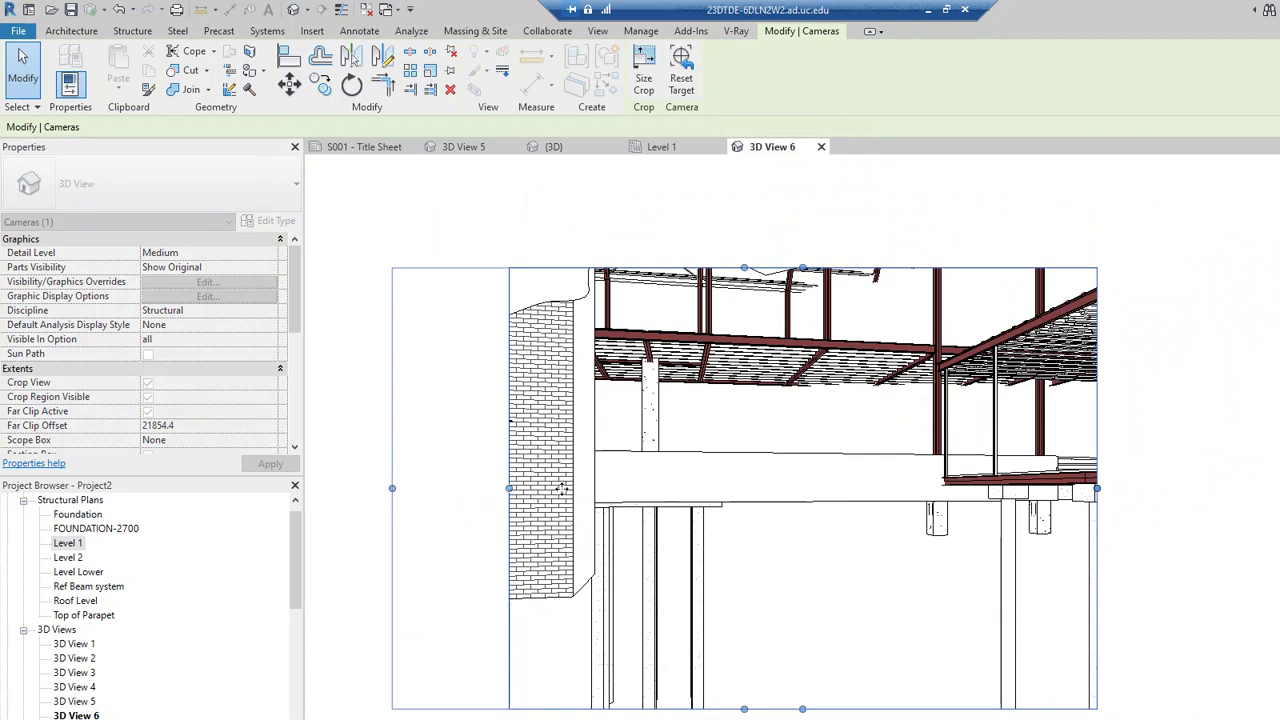
drag(1097, 492, 1164, 488)
drag(777, 270, 782, 200)
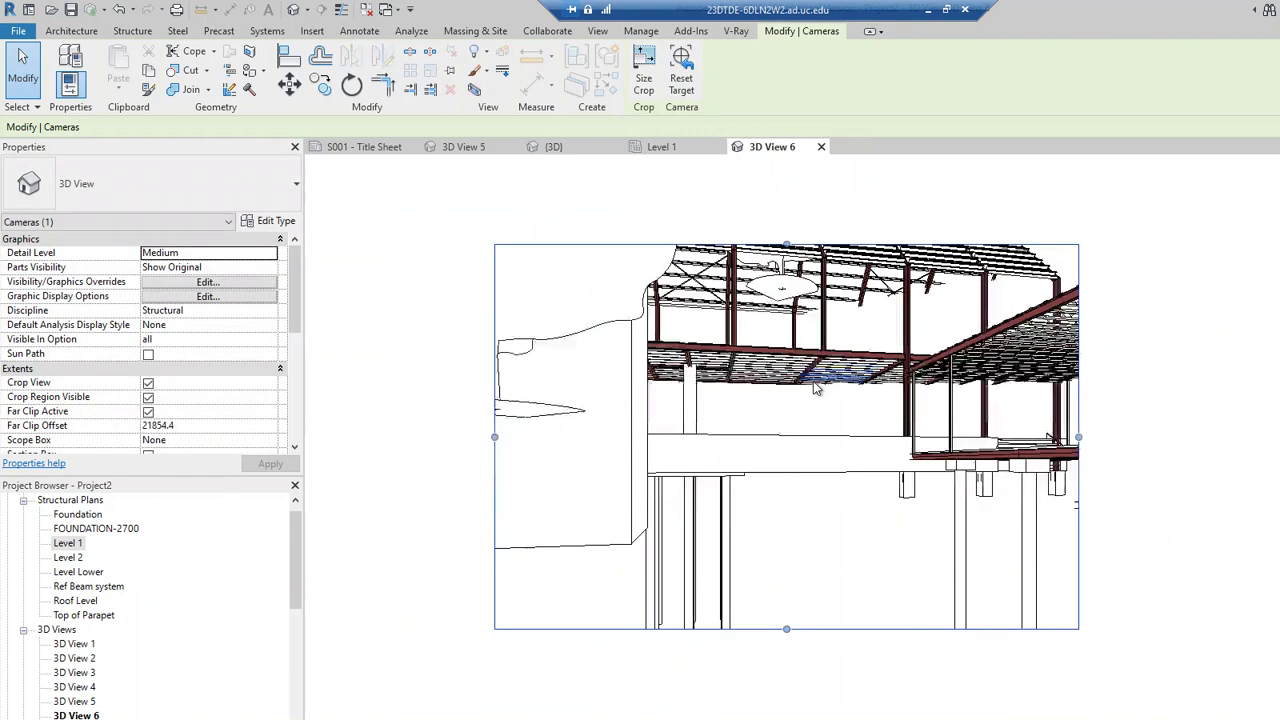
click(828, 507)
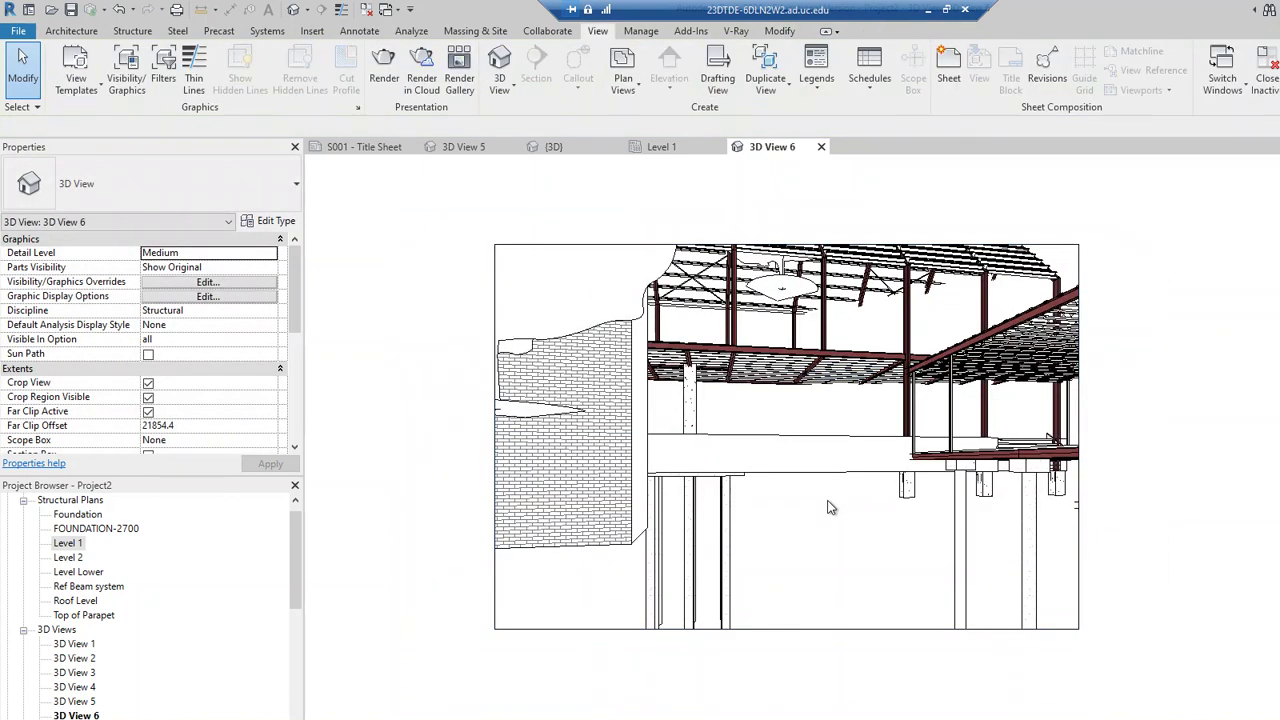
shift+middle_drag(820, 510, 840, 560)
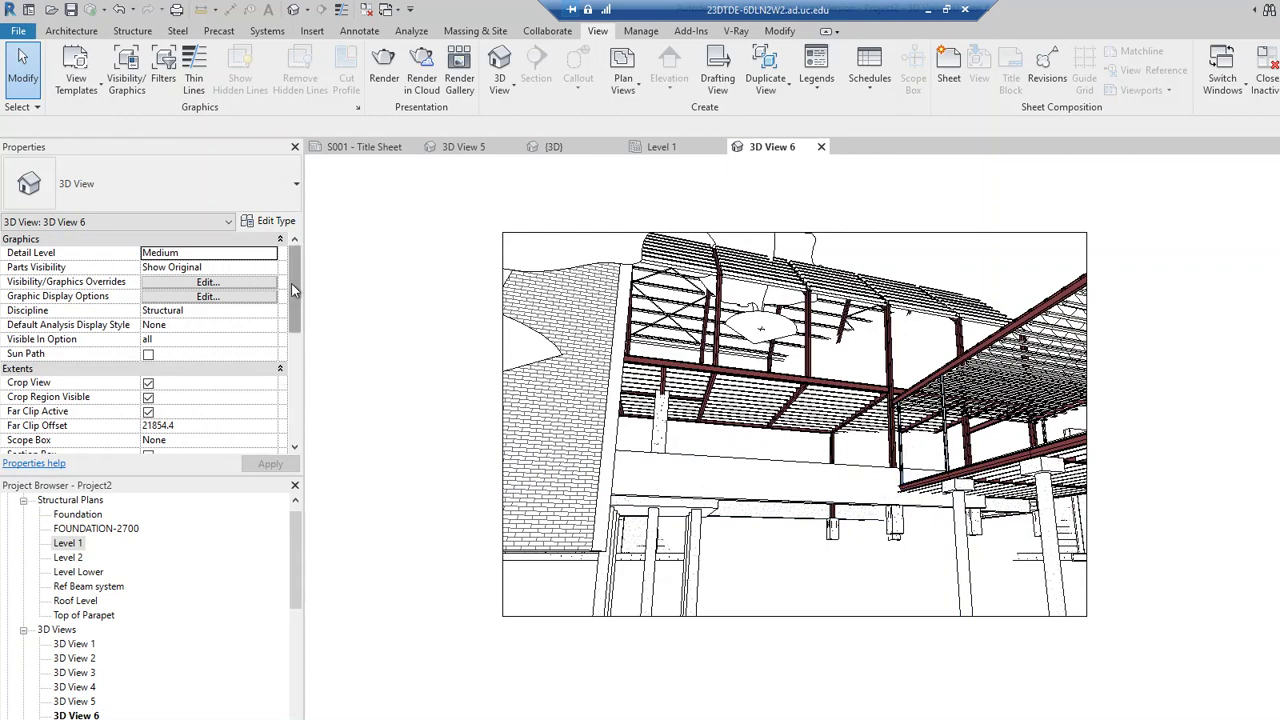
- Turn on the section box for 3D View 6 and pull its far right face inward toward the building
scroll(285, 320, down, 2)
drag(285, 325, 291, 387)
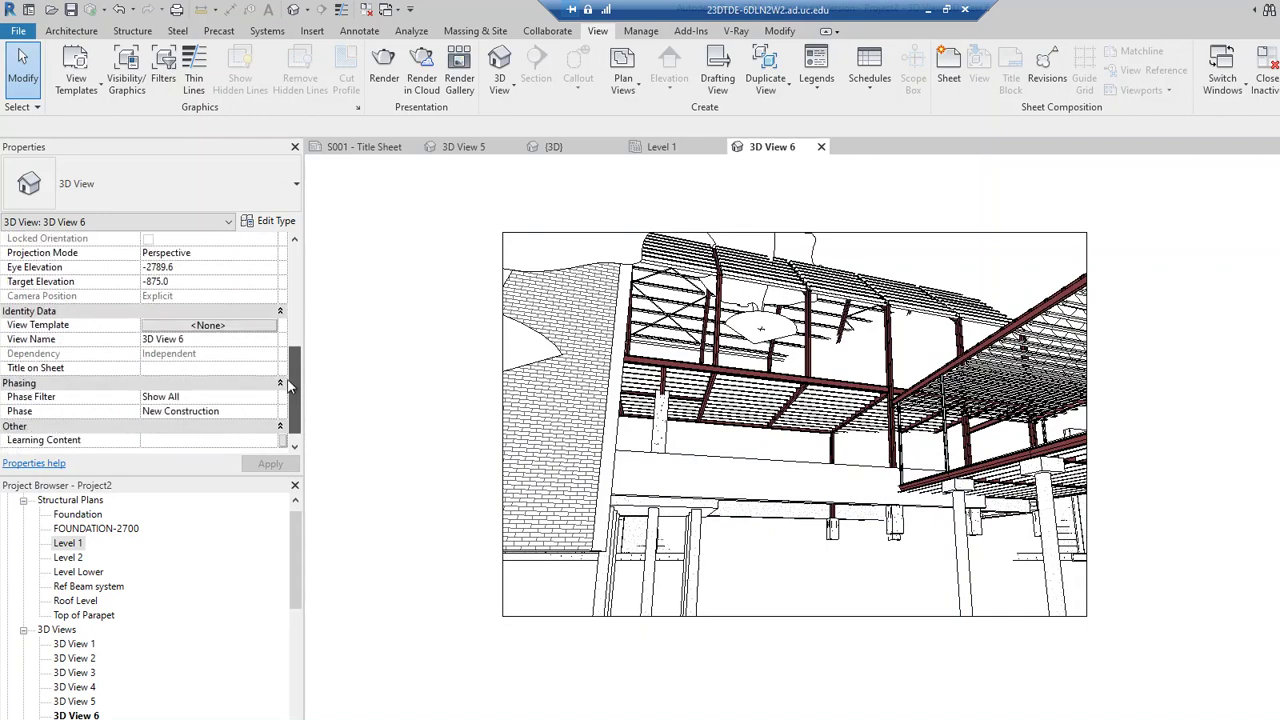
scroll(183, 372, up, 3)
click(148, 341)
click(268, 463)
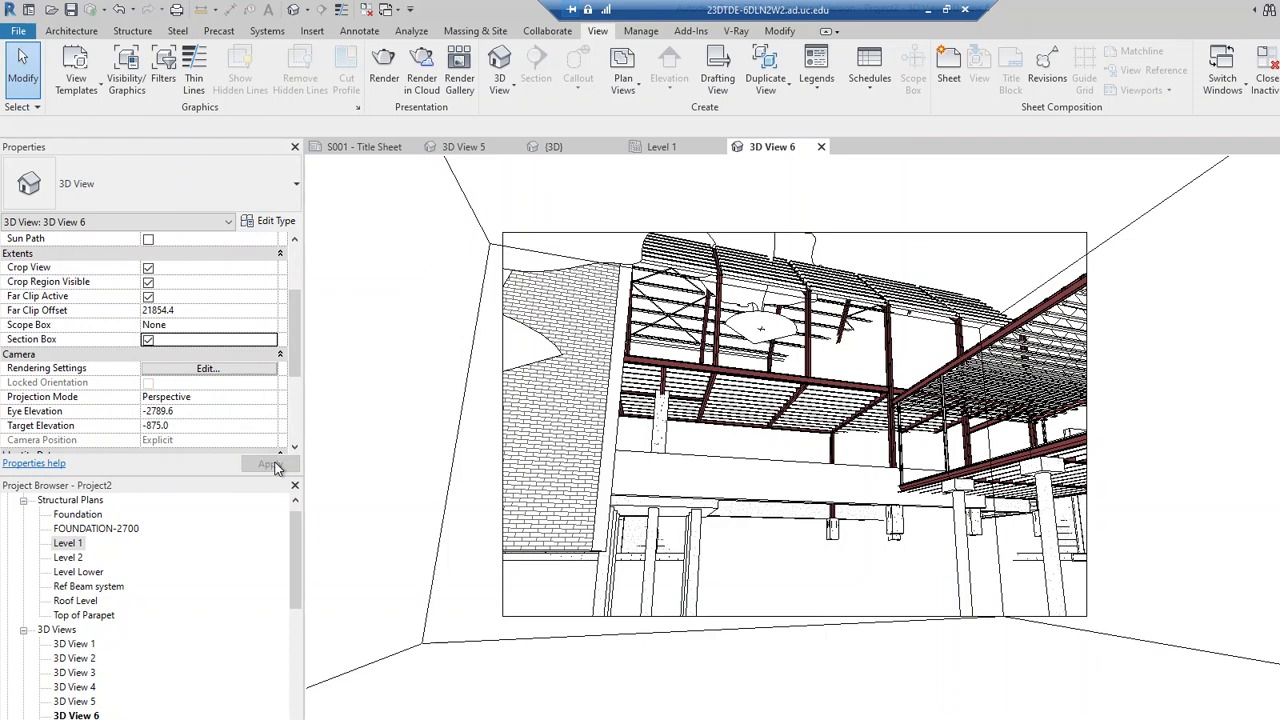
click(457, 437)
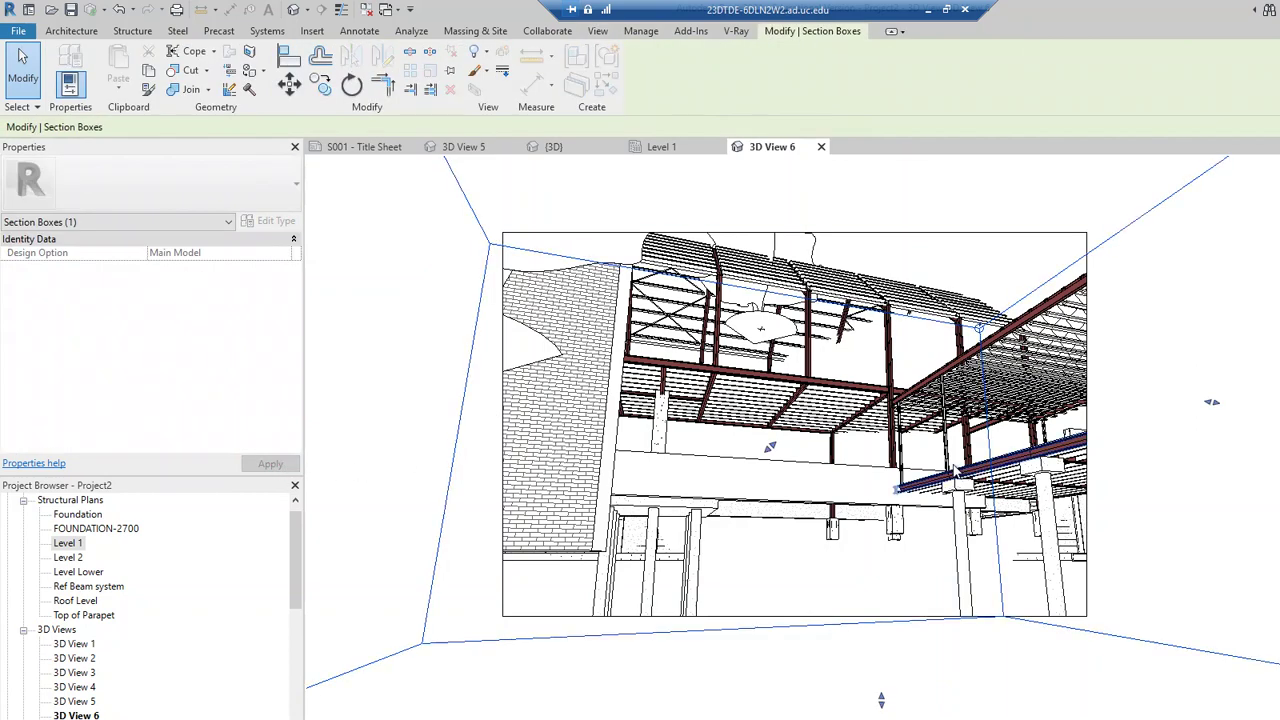
drag(1216, 408, 1120, 393)
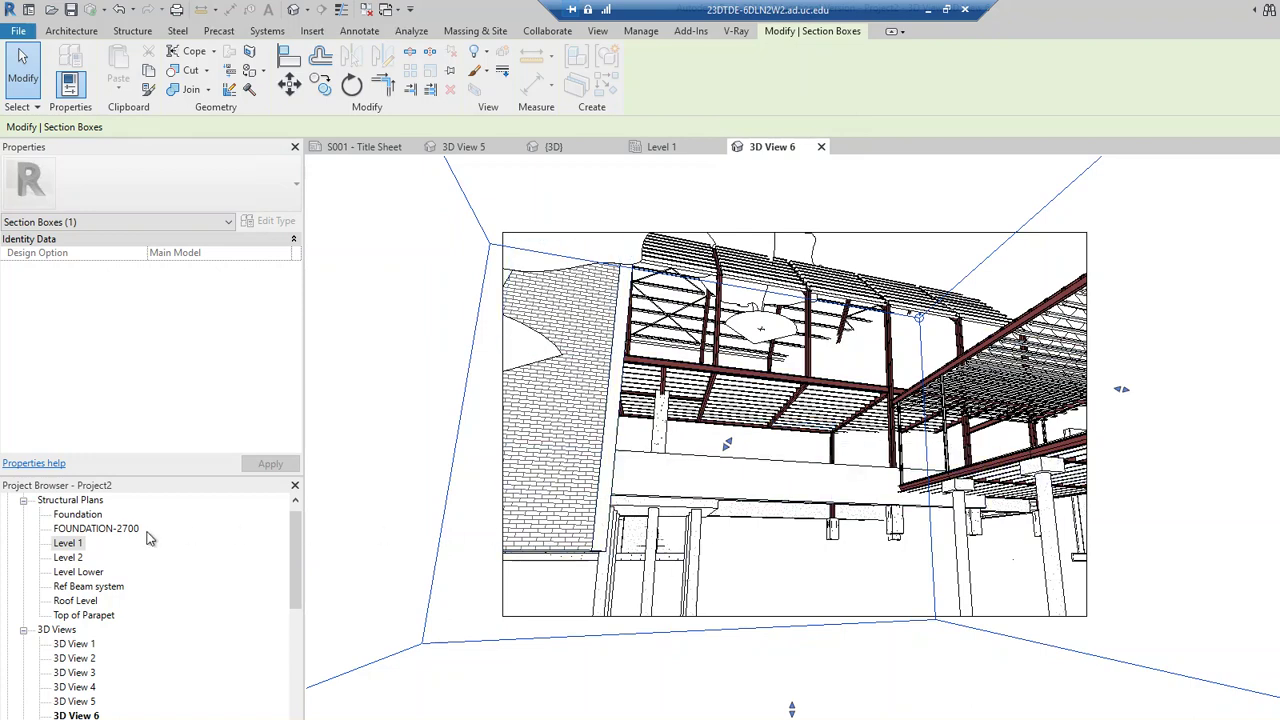
- Open the Level 1 plan and show the camera and the section box of 3D View 6 in it
double_click(68, 543)
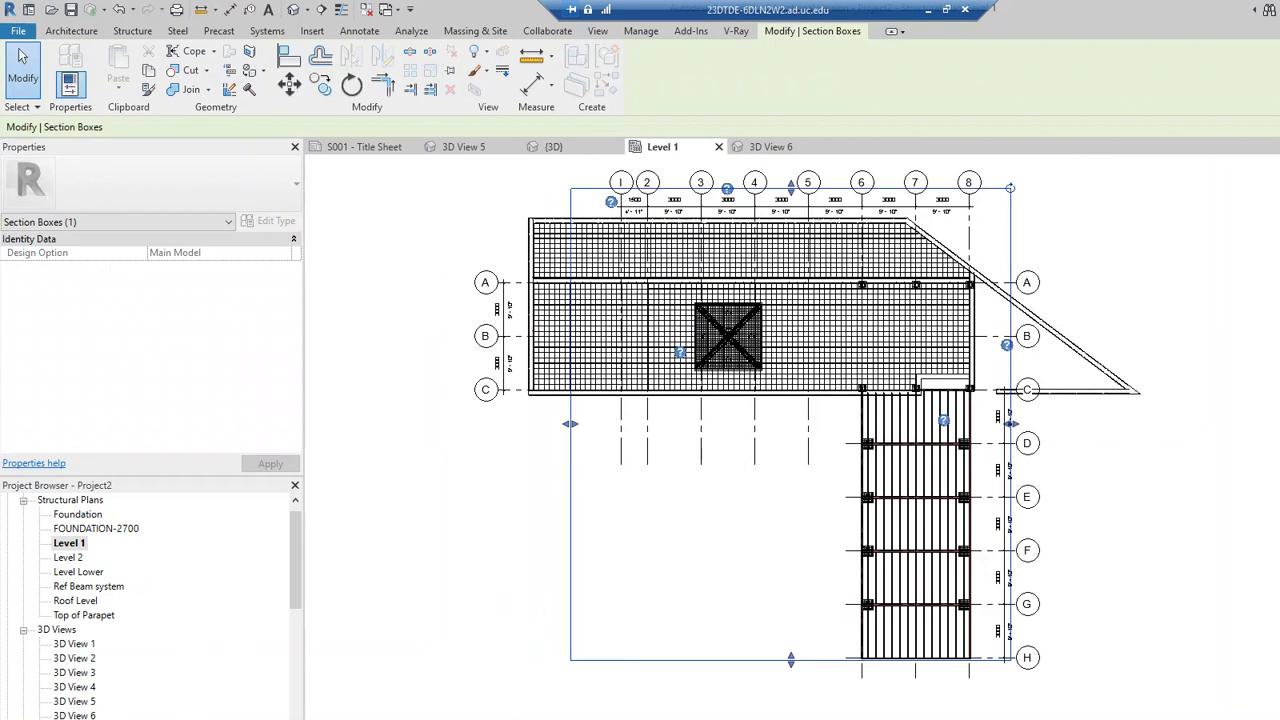
right_click(80, 713)
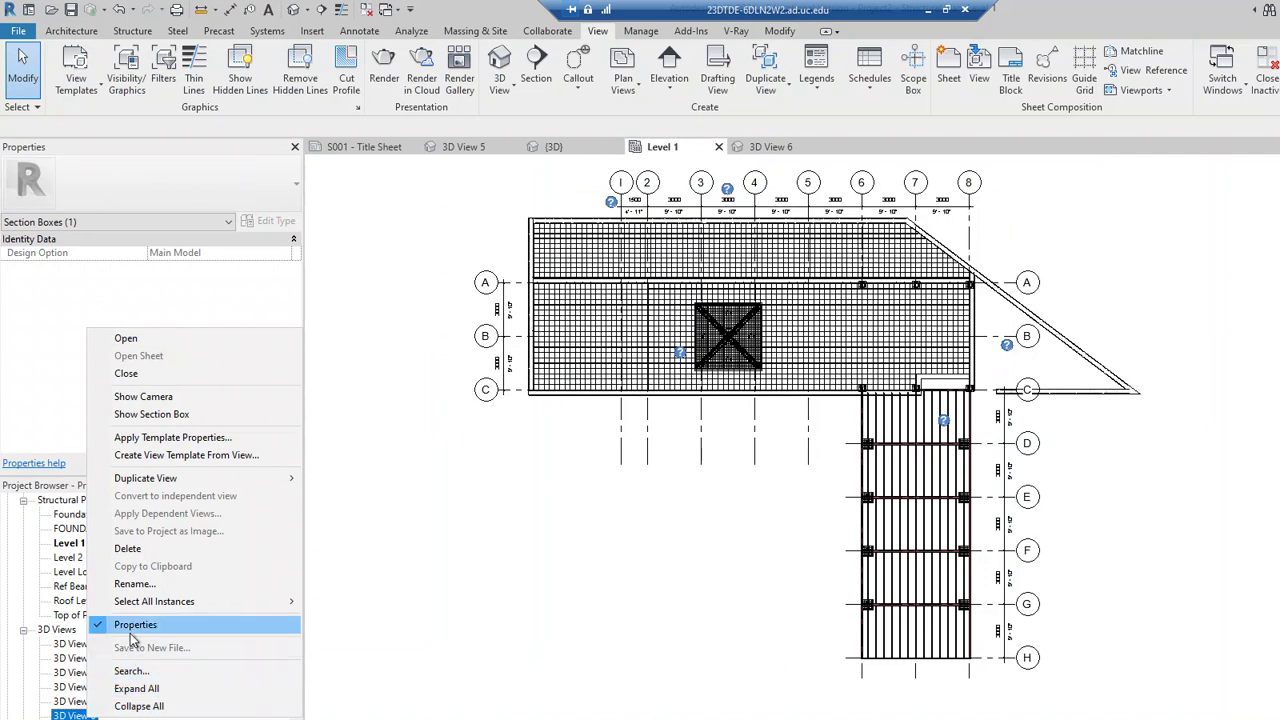
click(190, 416)
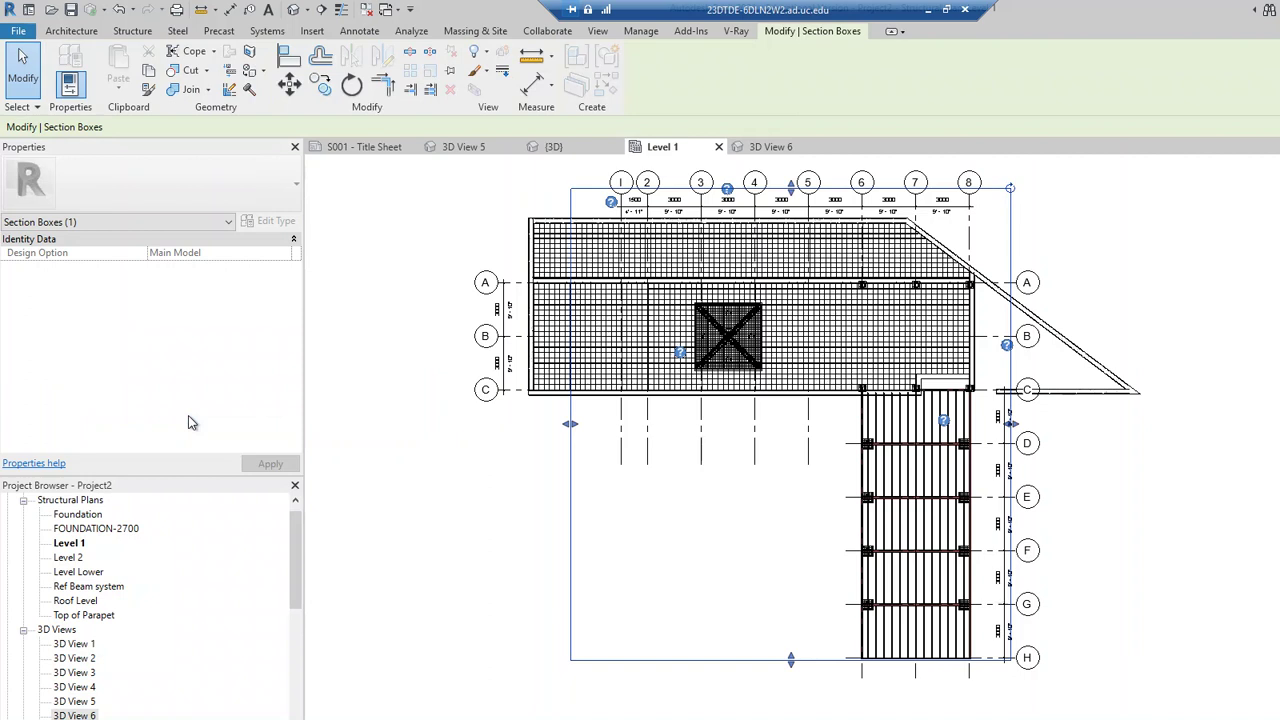
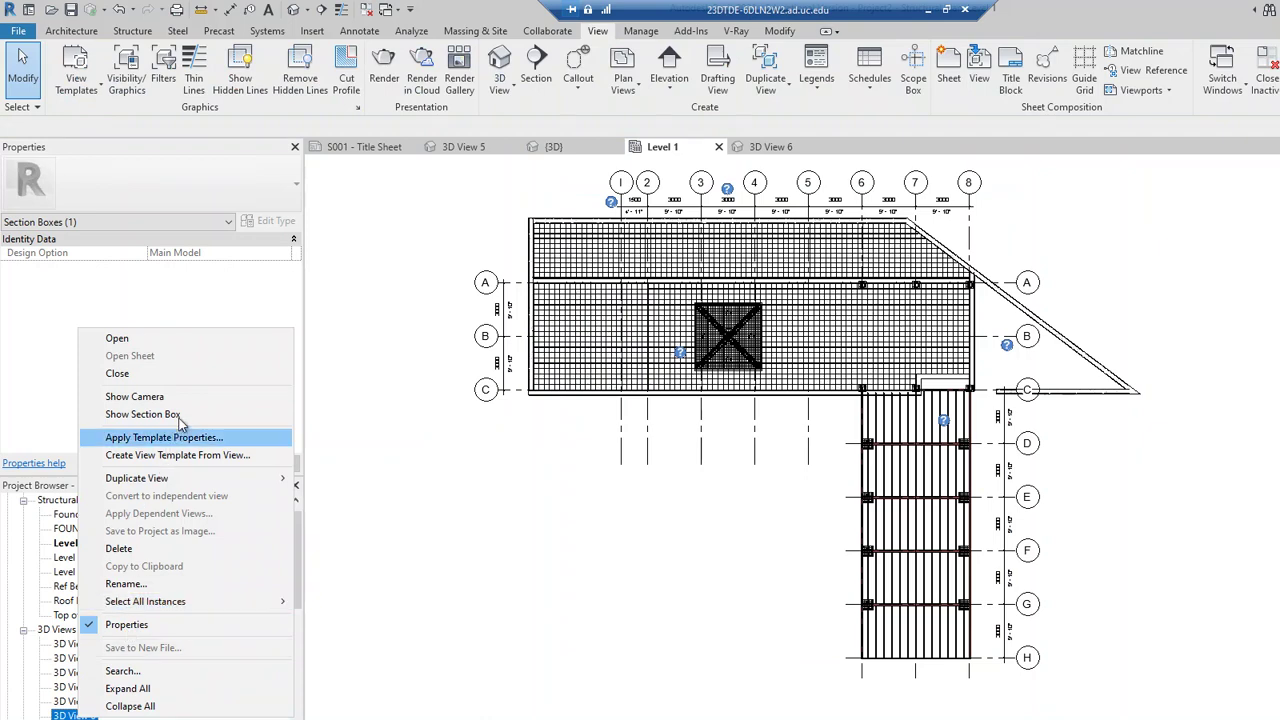
click(134, 396)
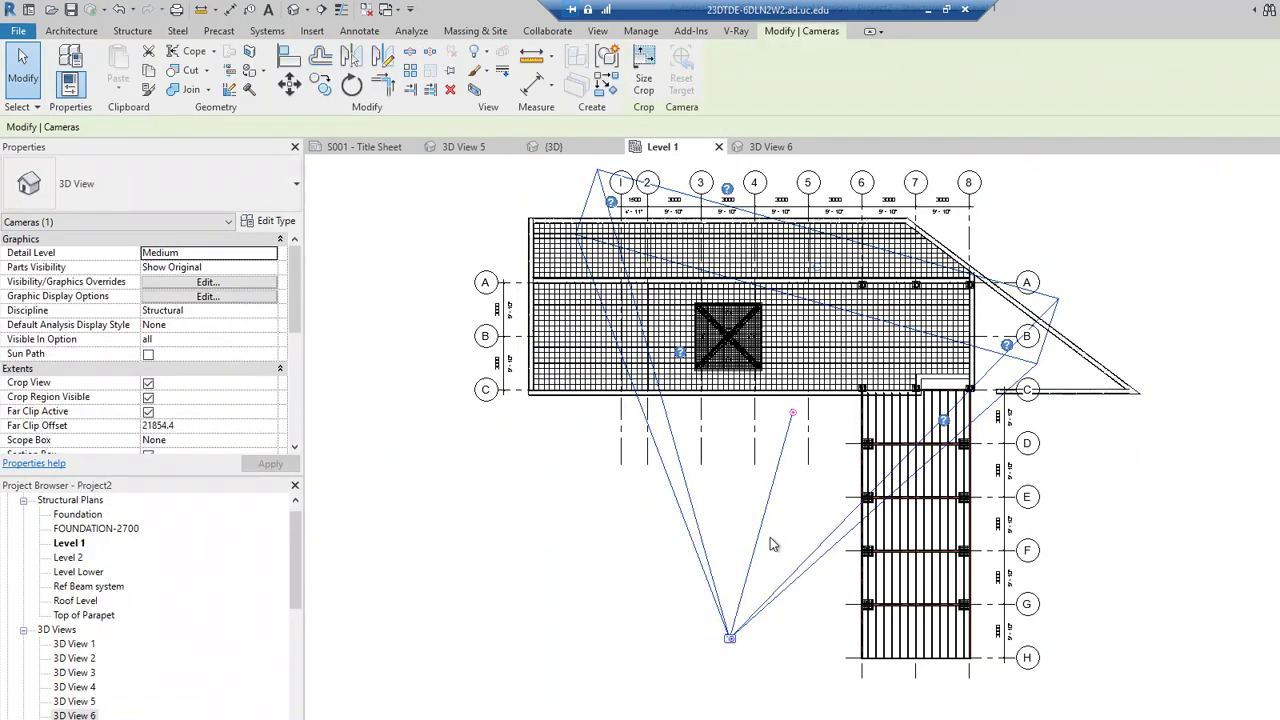
right_click(75, 715)
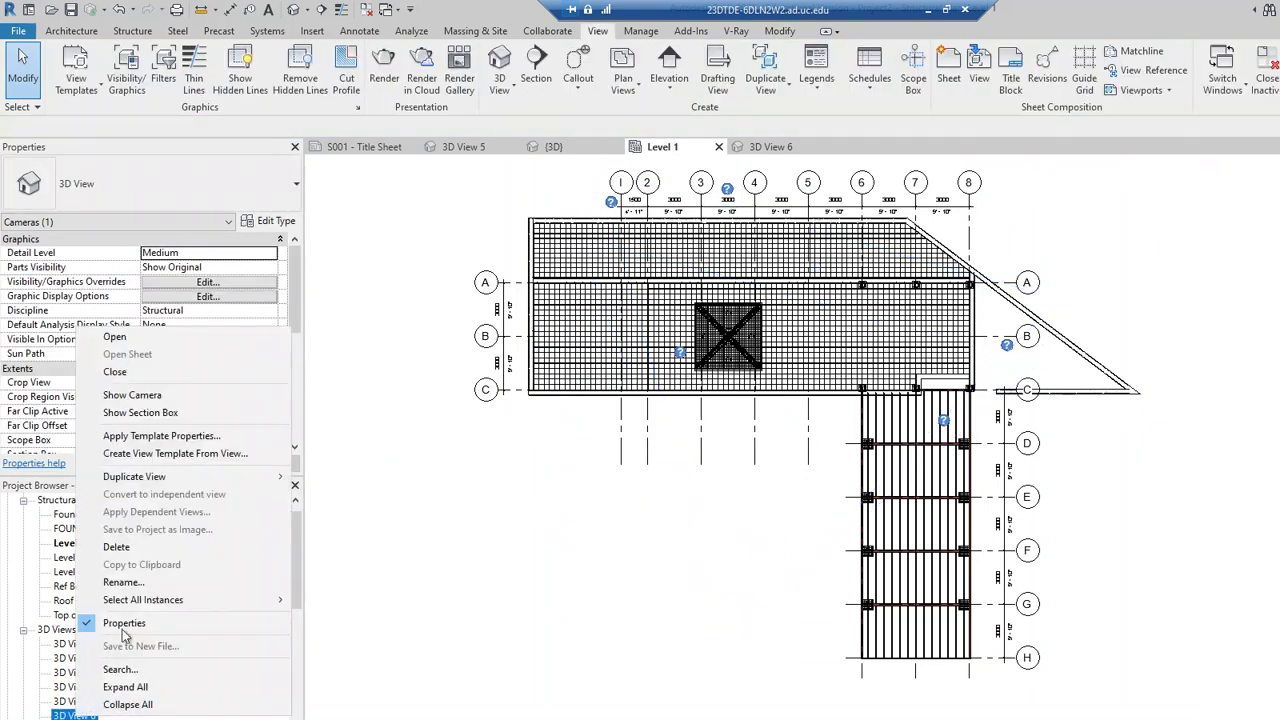
click(170, 412)
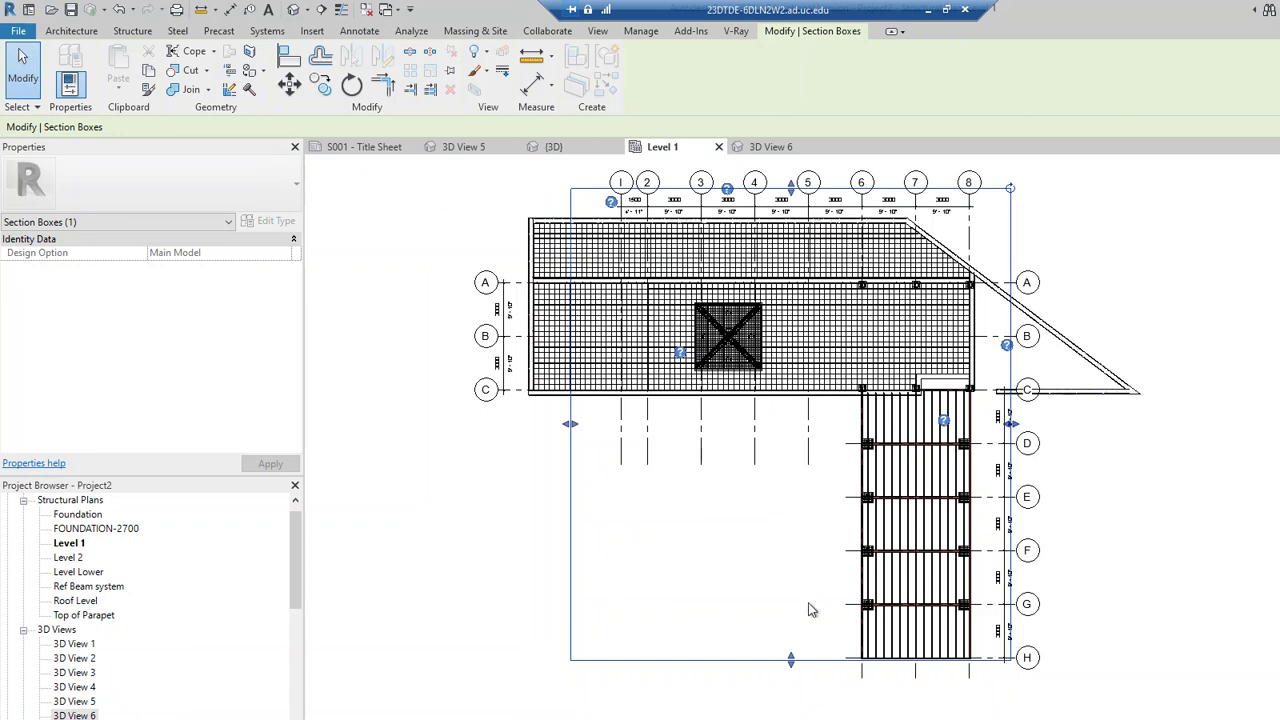
- Shrink the section box in plan to run from between grids 2 and 3 to just past grid 7, and from below grid A to between D and E
drag(790, 662, 794, 464)
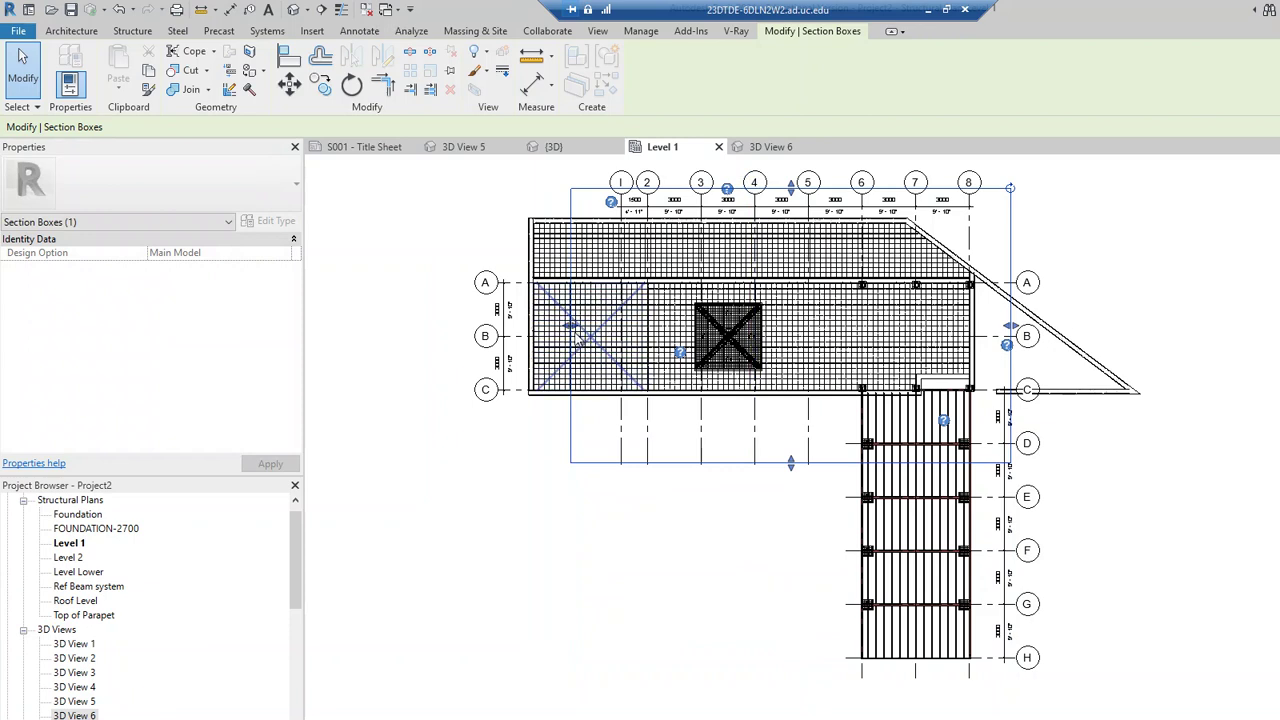
drag(791, 186, 791, 296)
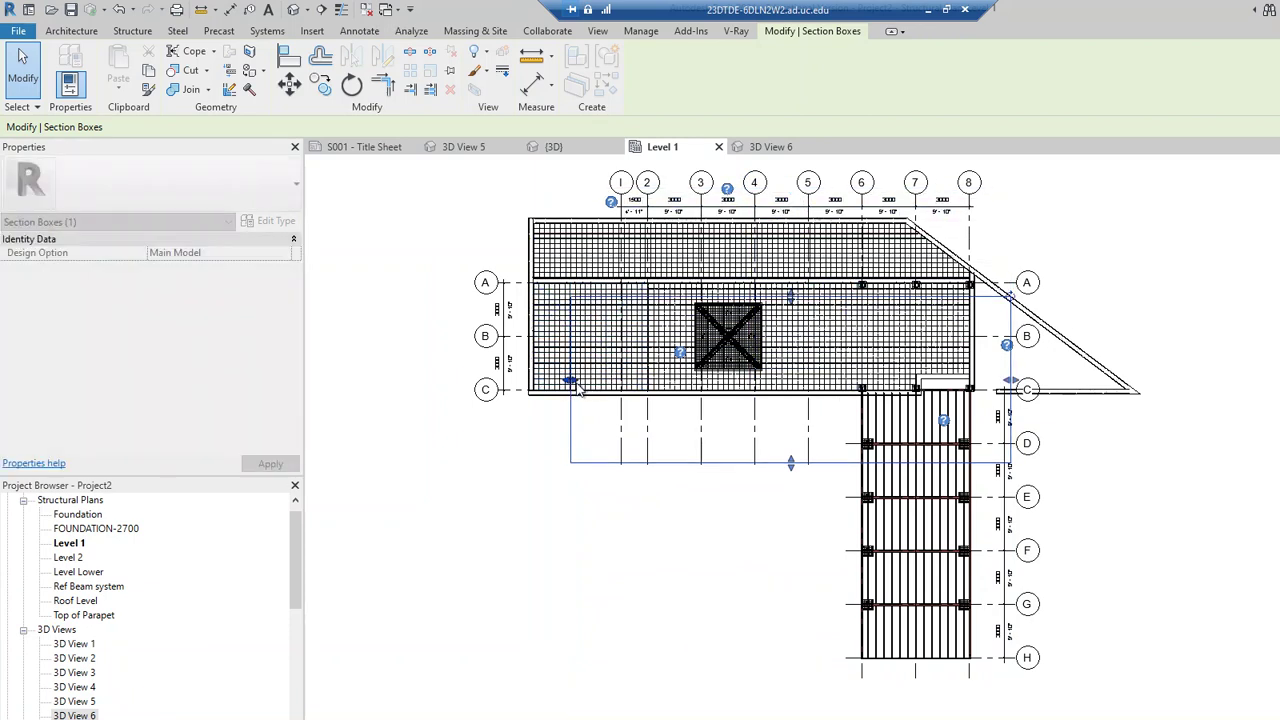
drag(572, 382, 667, 381)
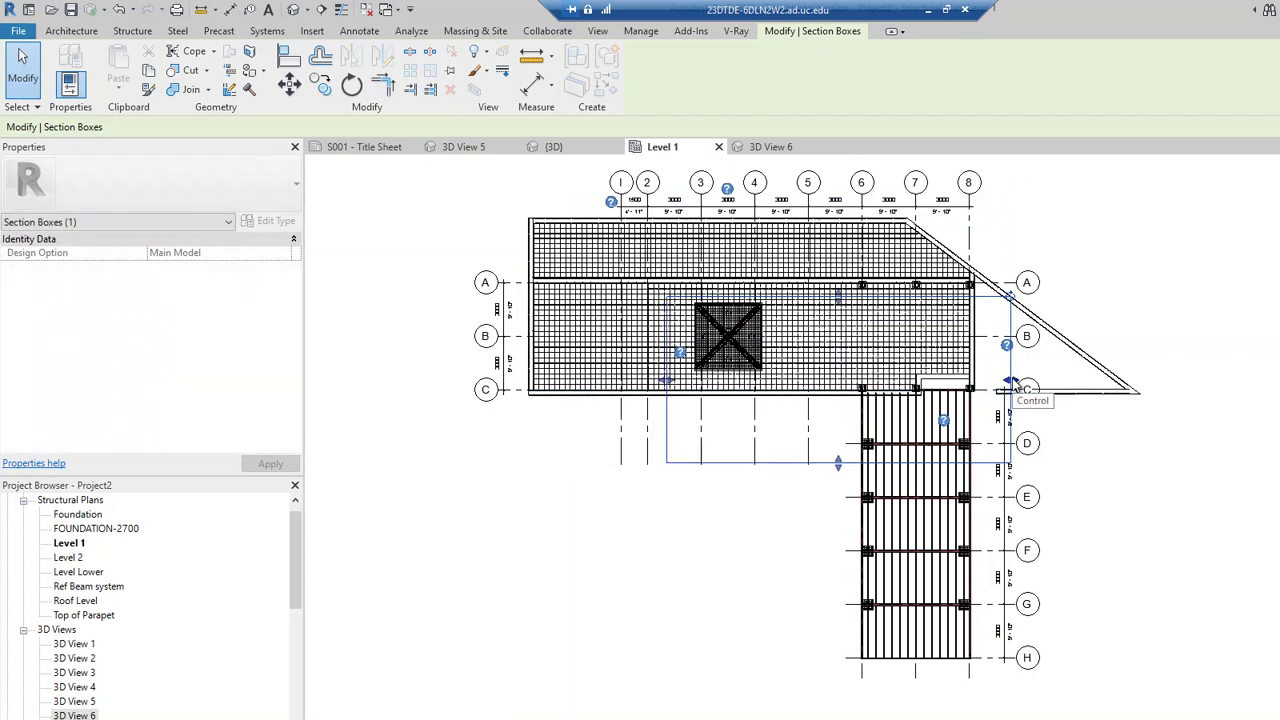
drag(1011, 382, 1009, 382)
drag(962, 472, 867, 512)
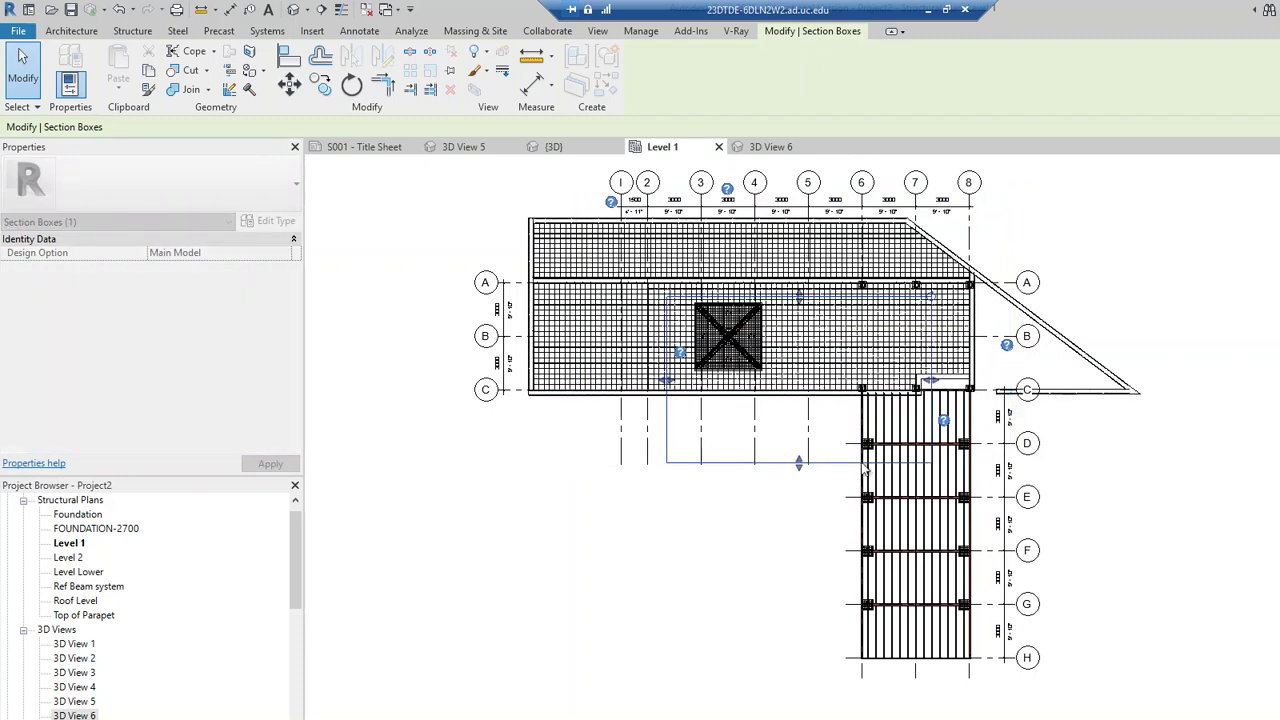
drag(690, 432, 690, 432)
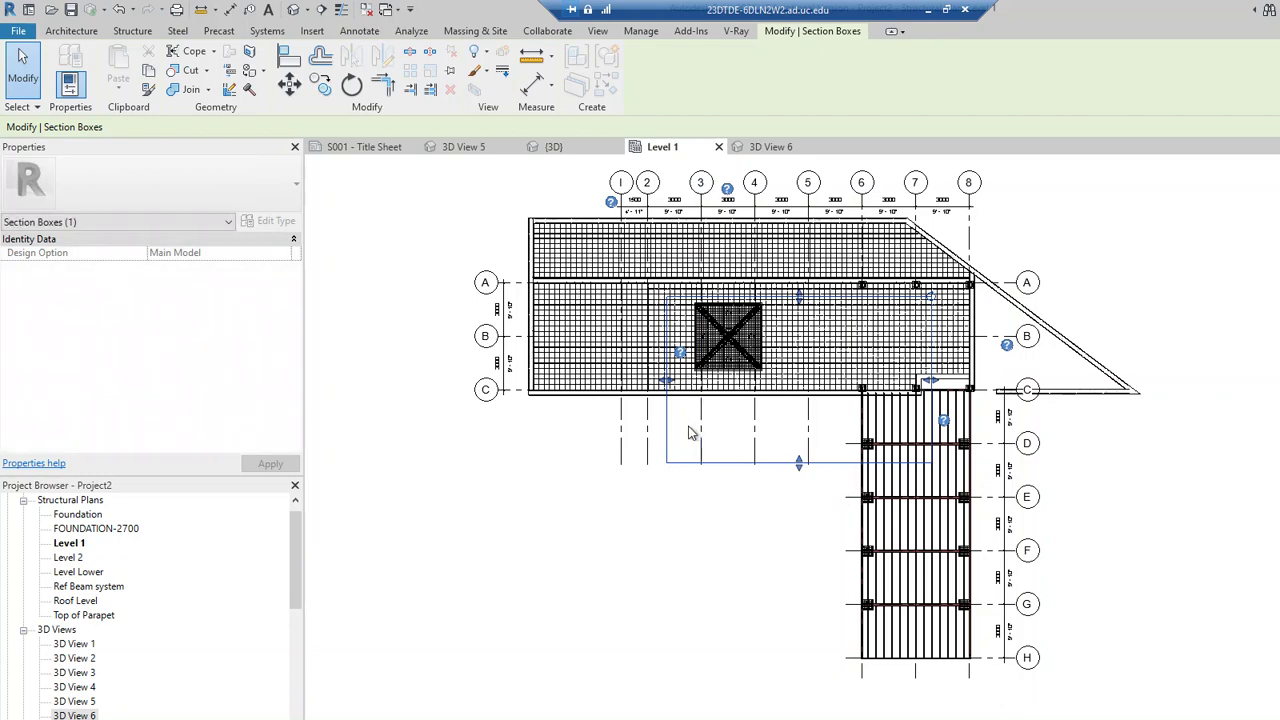
- Reopen 3D View 6, view the model from the opposite corner, and raise the section box's bottom face to cut the columns shorter
double_click(90, 716)
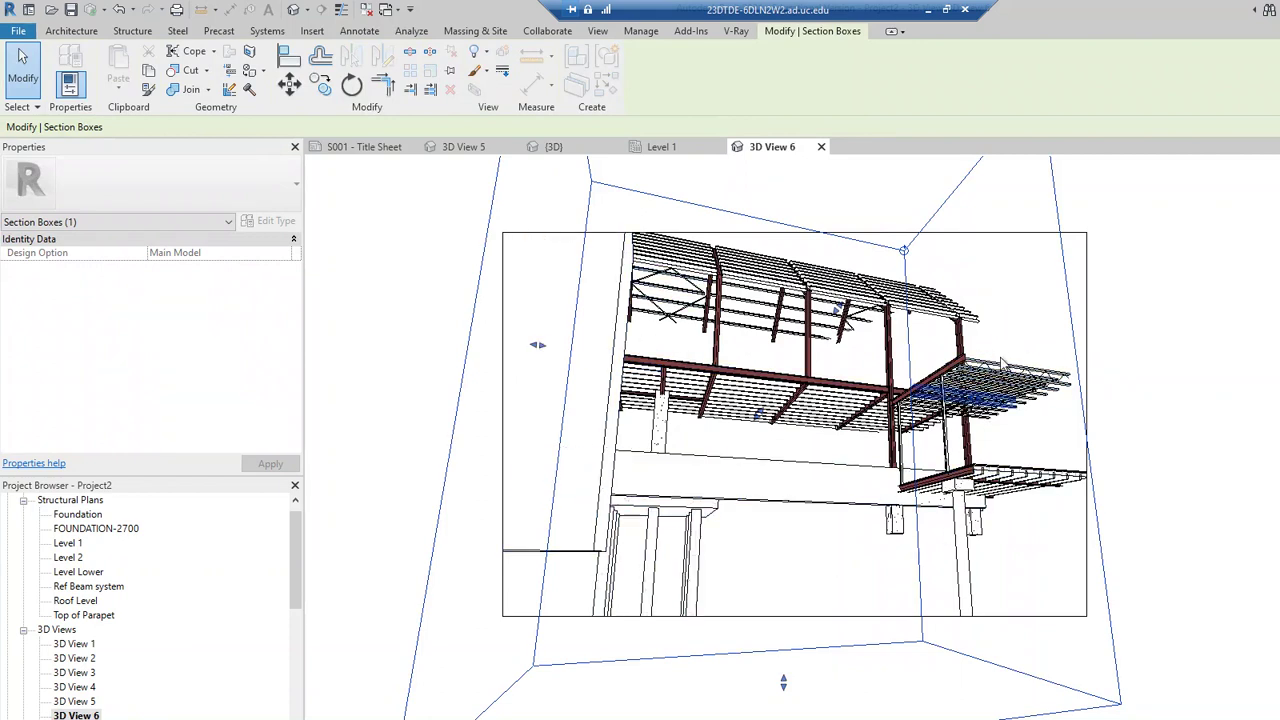
scroll(828, 527, up, 2)
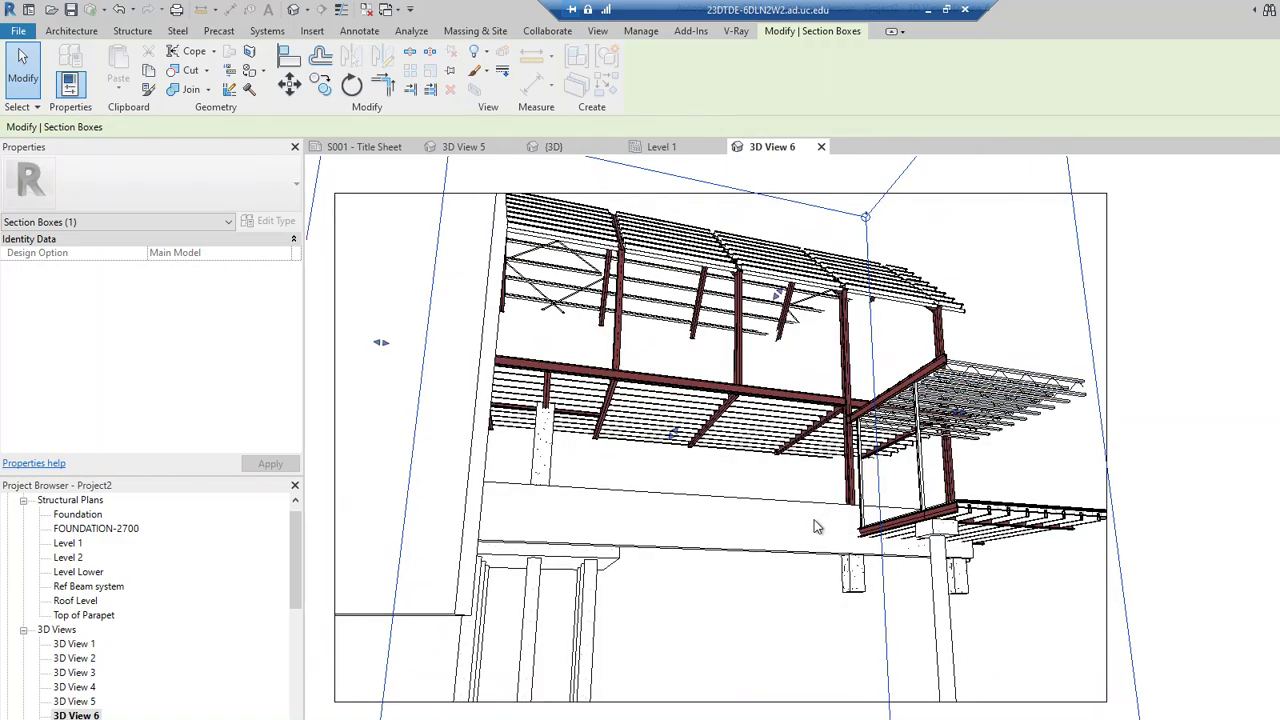
shift+middle_drag(798, 532, 629, 595)
scroll(1120, 632, down, 3)
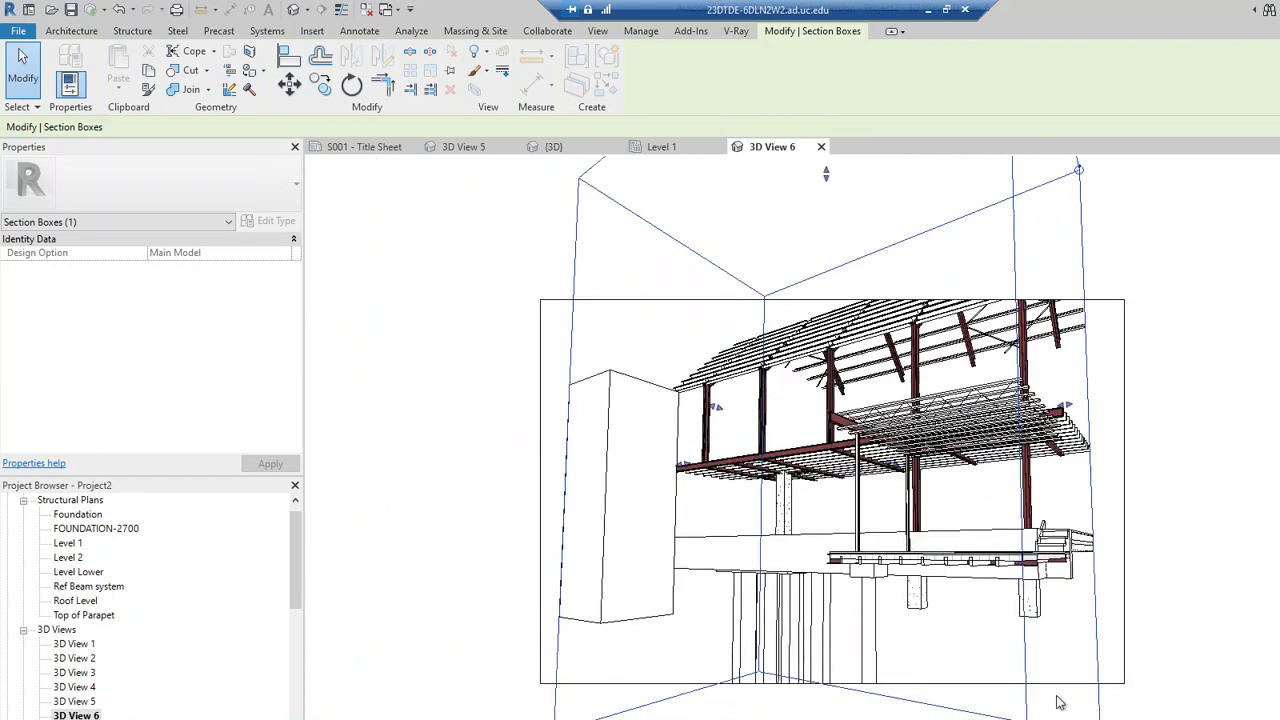
drag(825, 716, 824, 600)
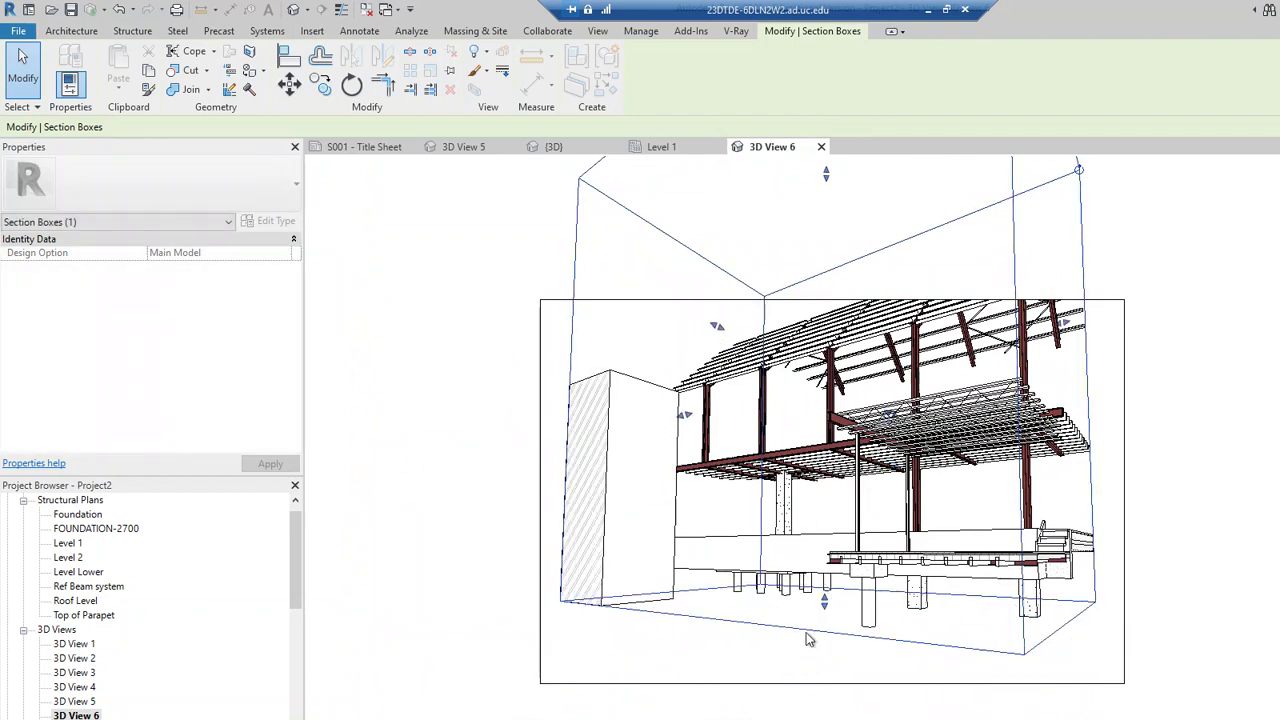
click(1197, 581)
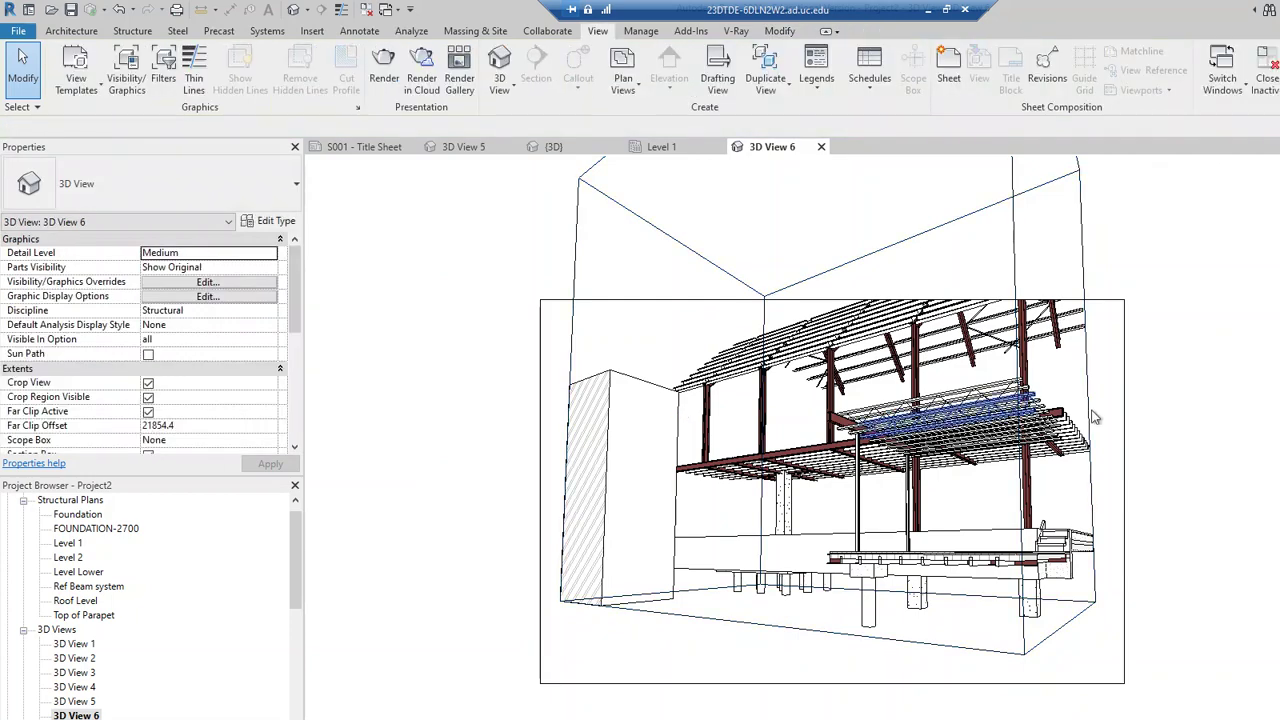
- Extend the crop region upward to include the whole roof and pull the section box's right side face inward
click(705, 300)
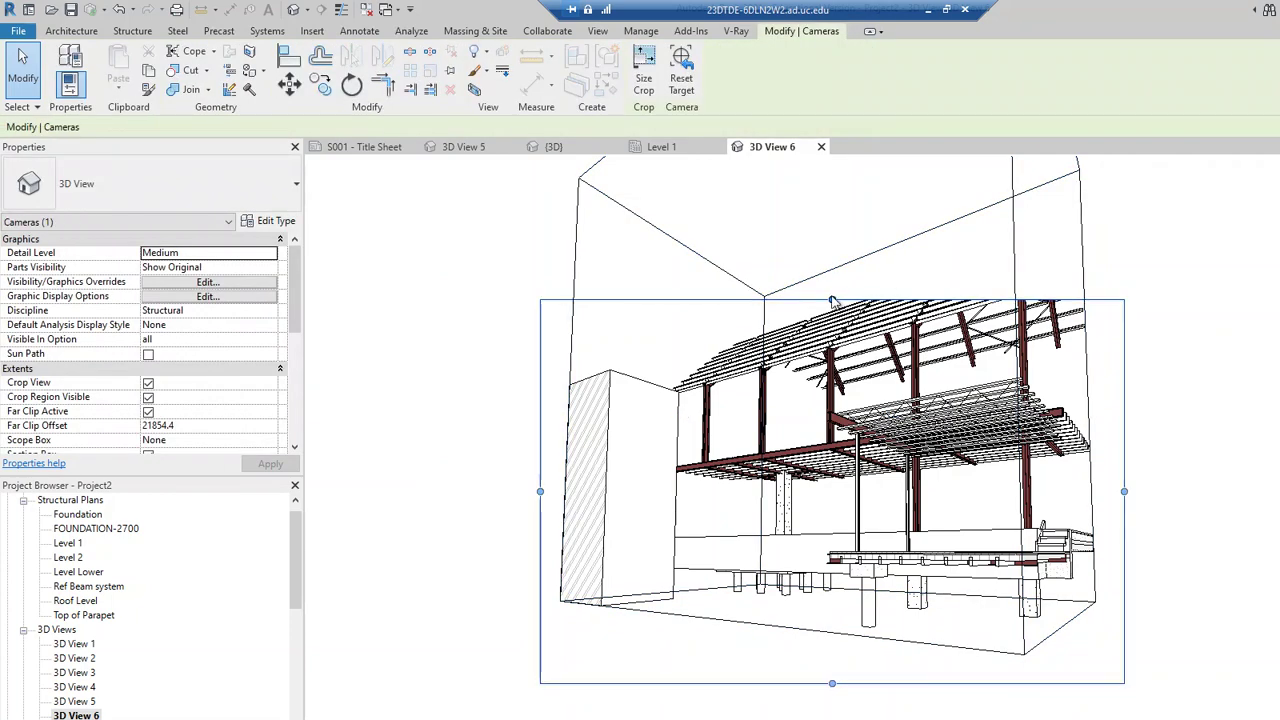
drag(832, 300, 834, 220)
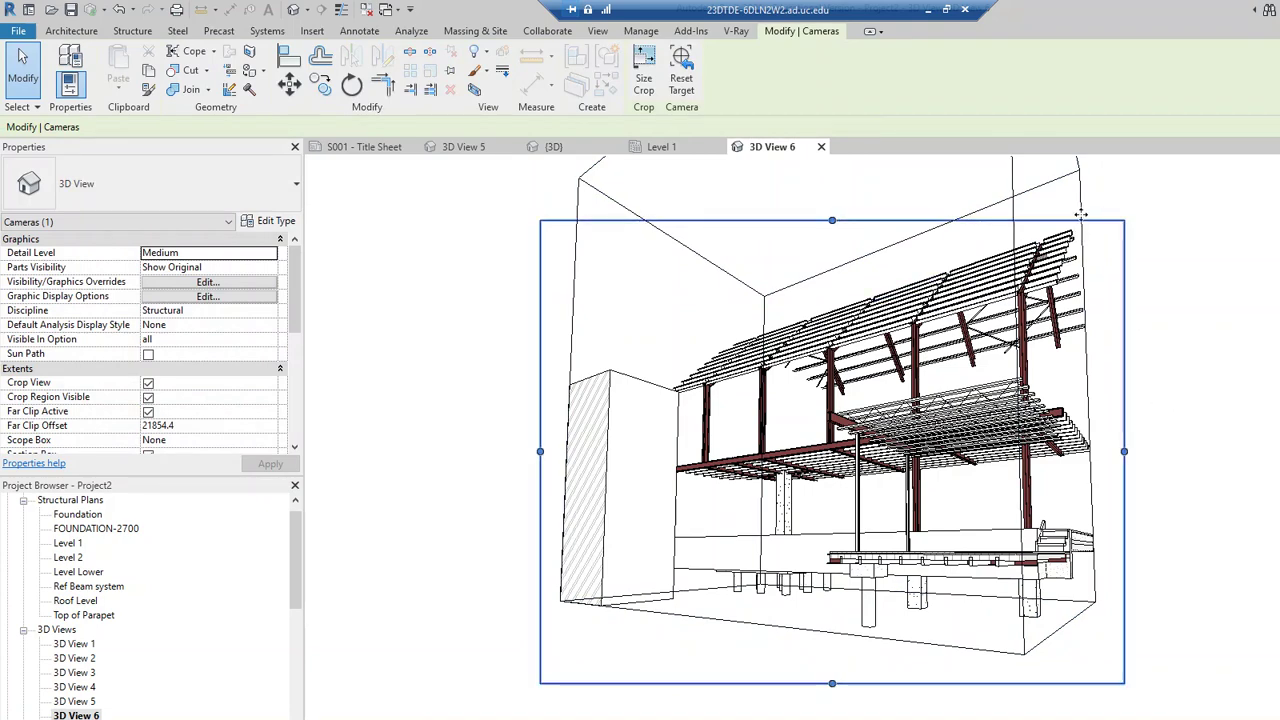
click(1011, 193)
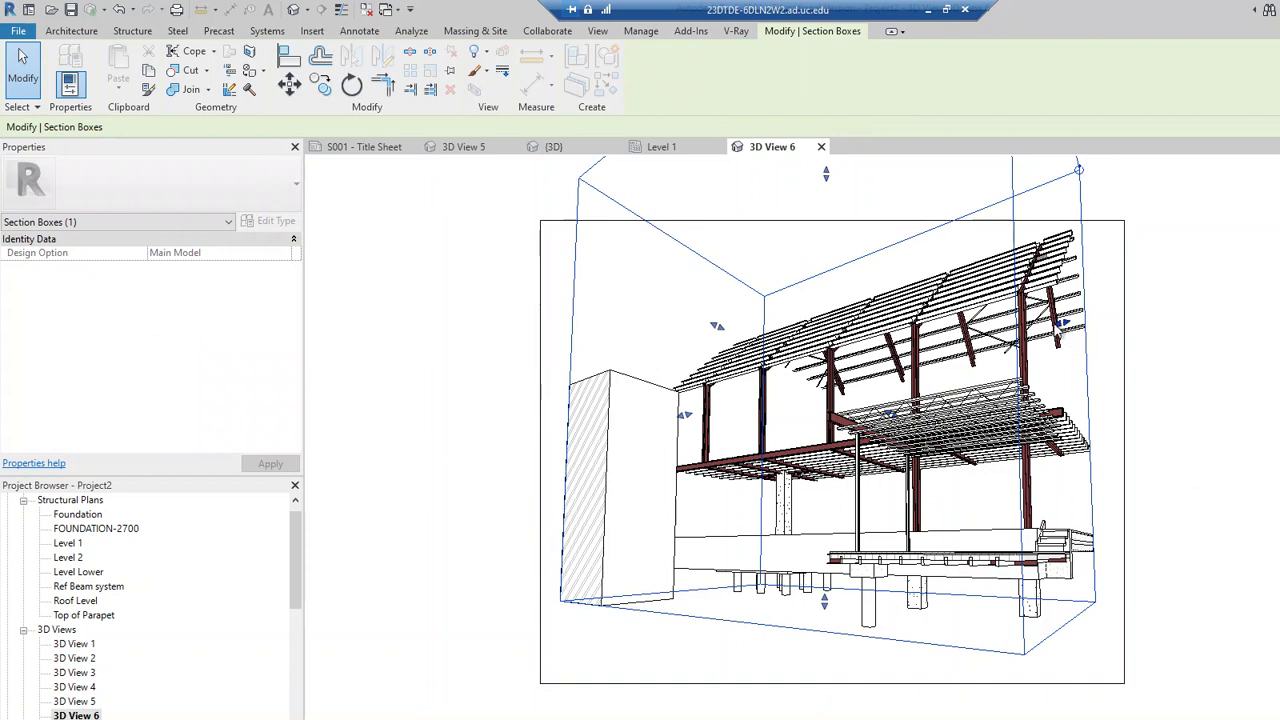
drag(1062, 328, 1010, 342)
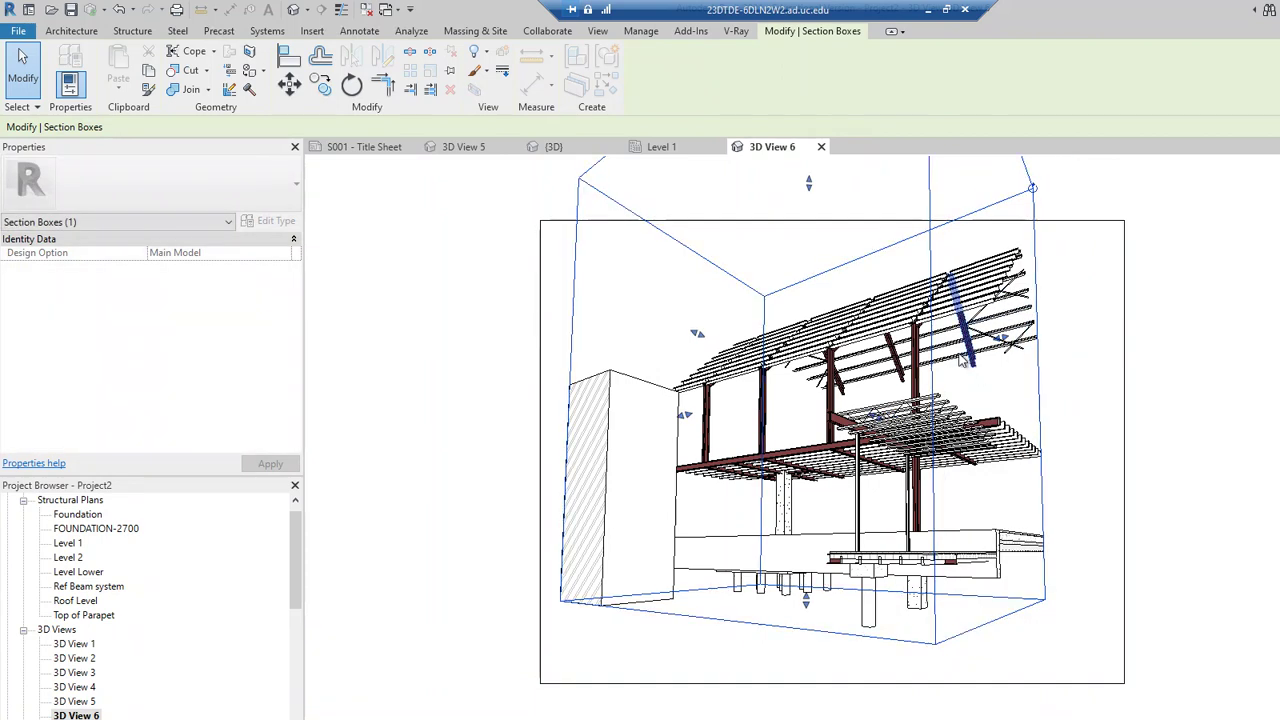
- Orbit 3D View 6 to look more along the length of the roof structure, and deselect the section box
shift+middle_drag(865, 515, 755, 540)
middle_drag(1186, 443, 1089, 471)
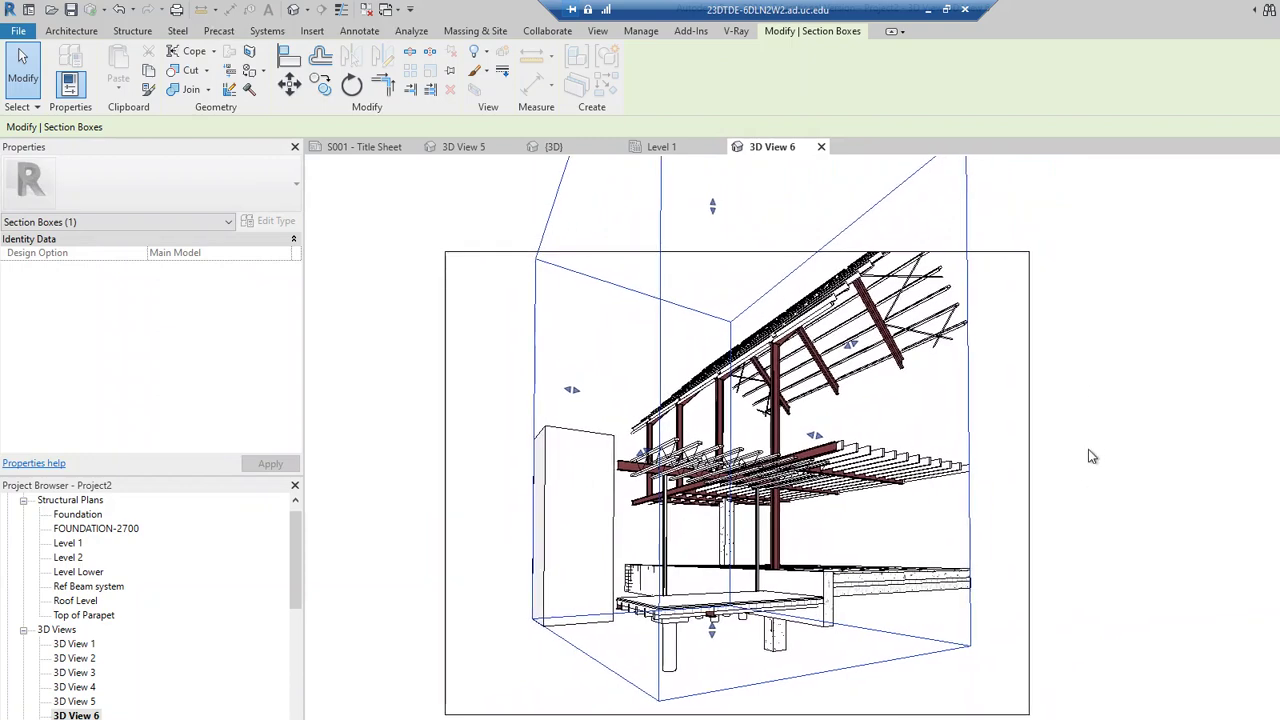
click(1091, 457)
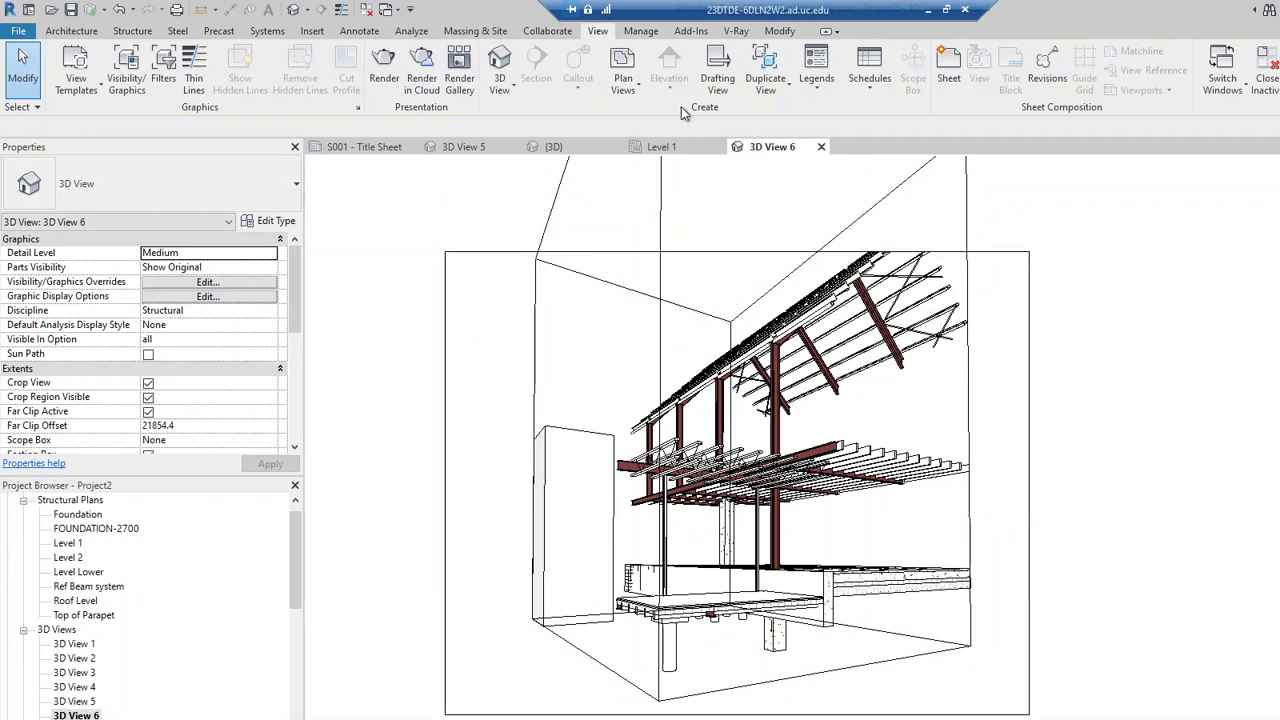
- Review the V-Ray render quality presets, set the V-Ray lighting to No Light, and check the background image preview
click(737, 31)
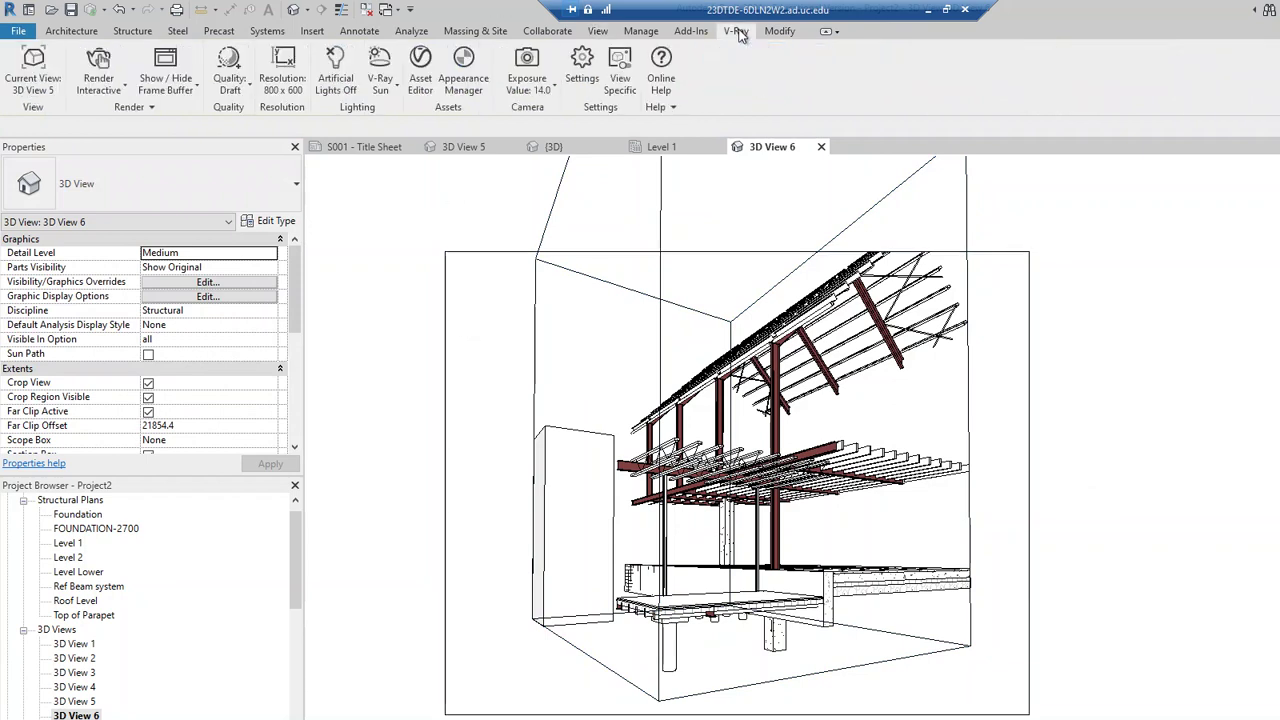
click(238, 90)
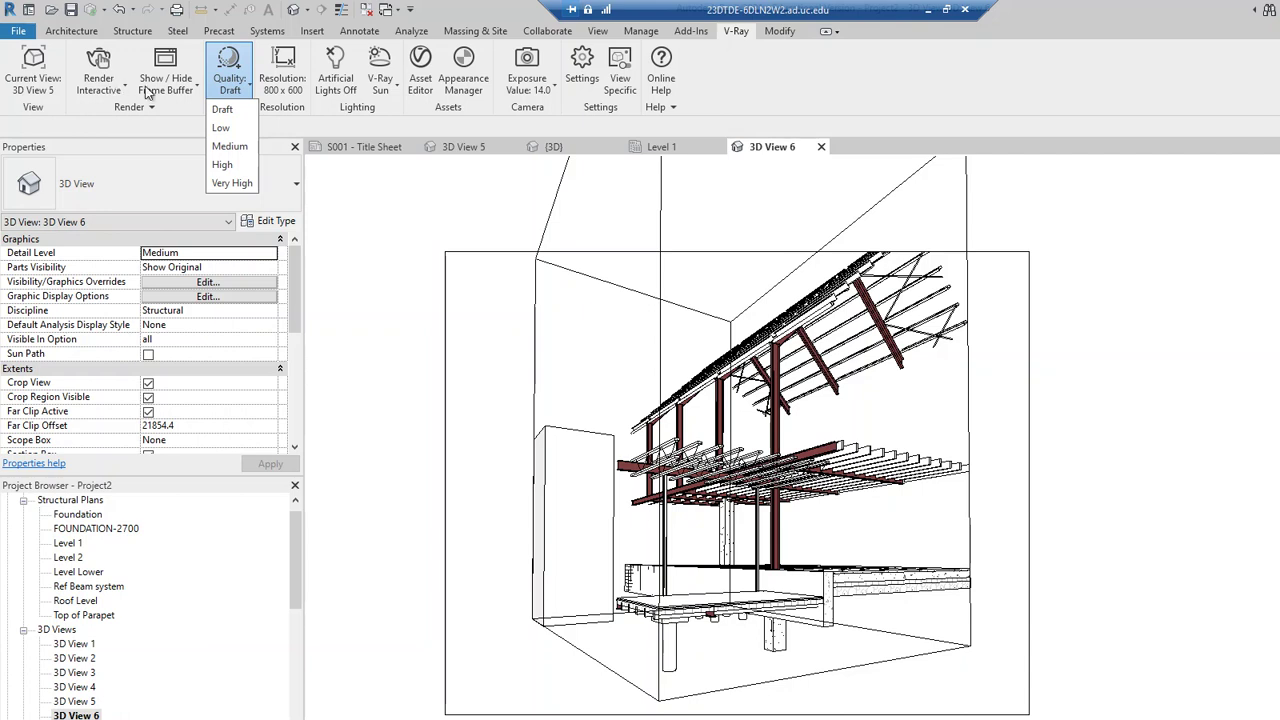
click(398, 93)
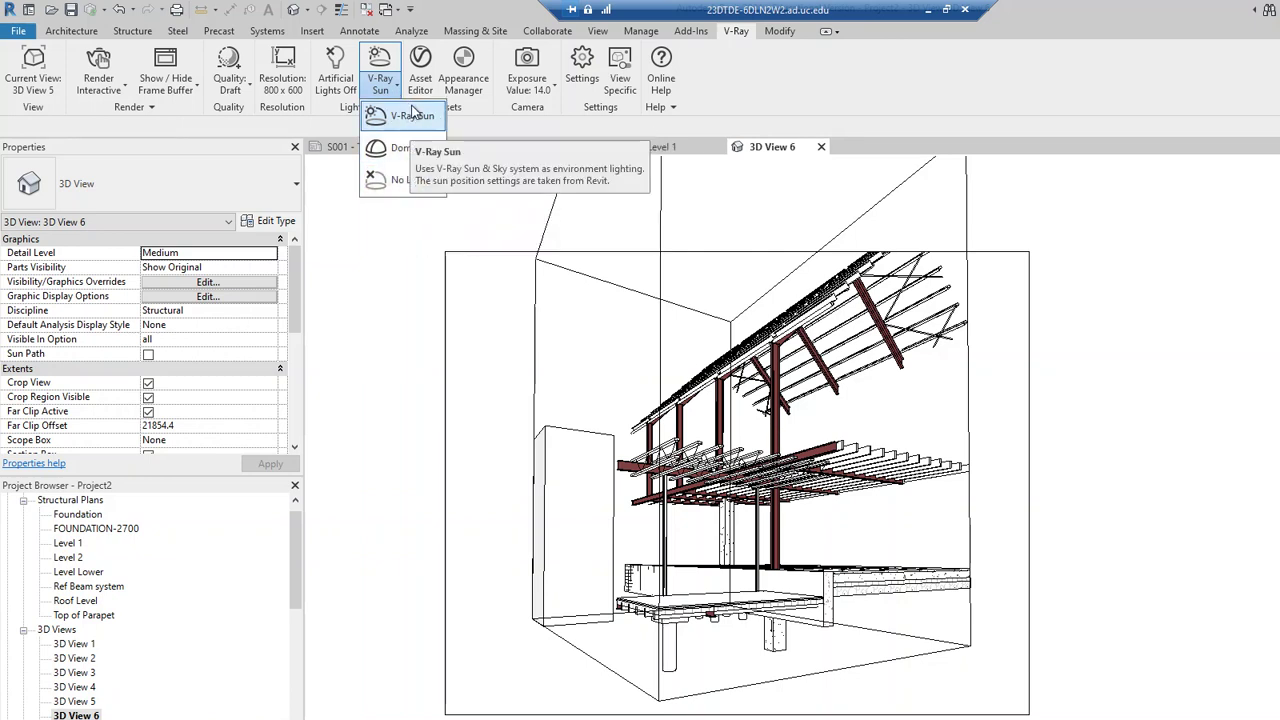
click(398, 181)
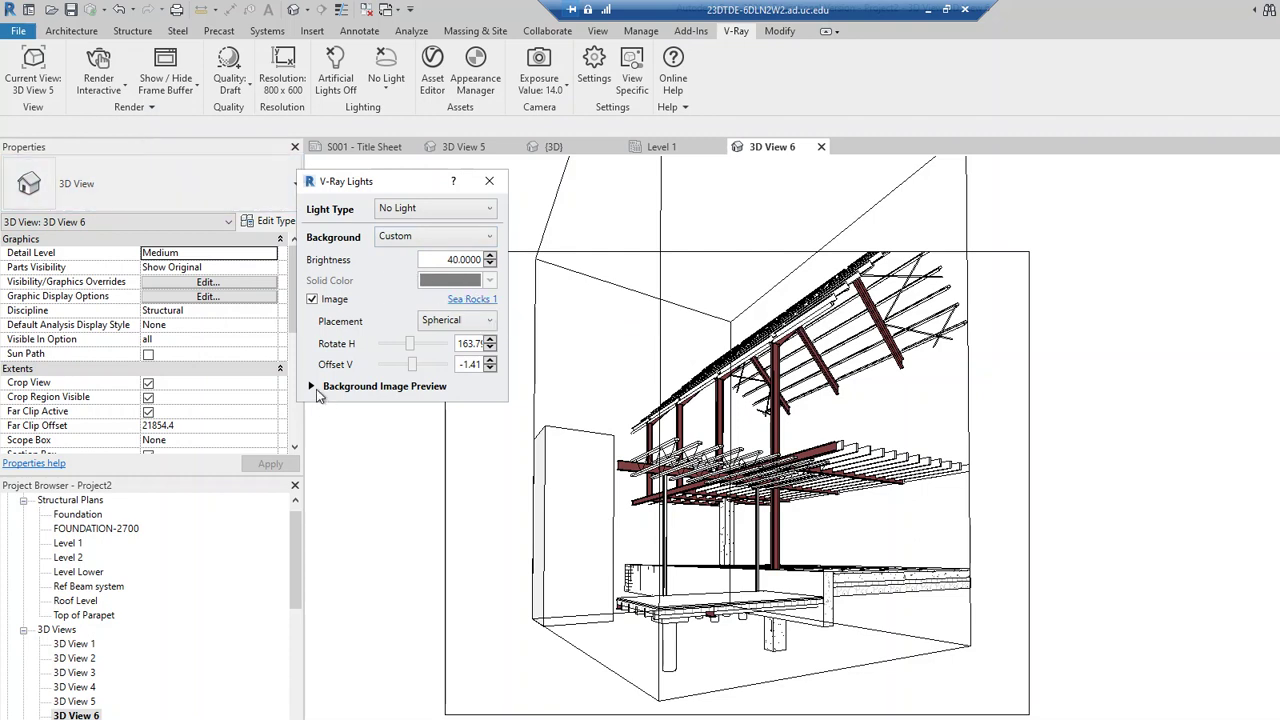
click(312, 386)
click(311, 386)
- Restart V-Ray interactive rendering with 3D View 6 as the render view, keeping the frame buffer clear of the light settings
click(103, 60)
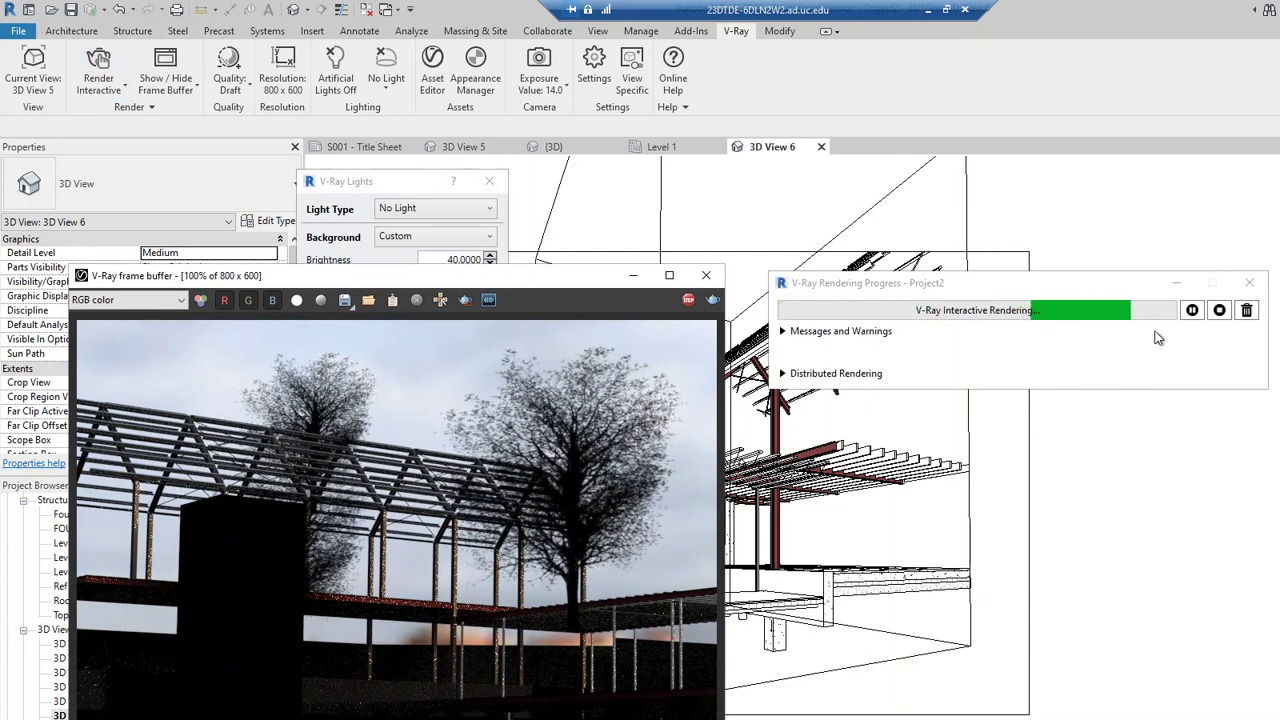
click(1220, 311)
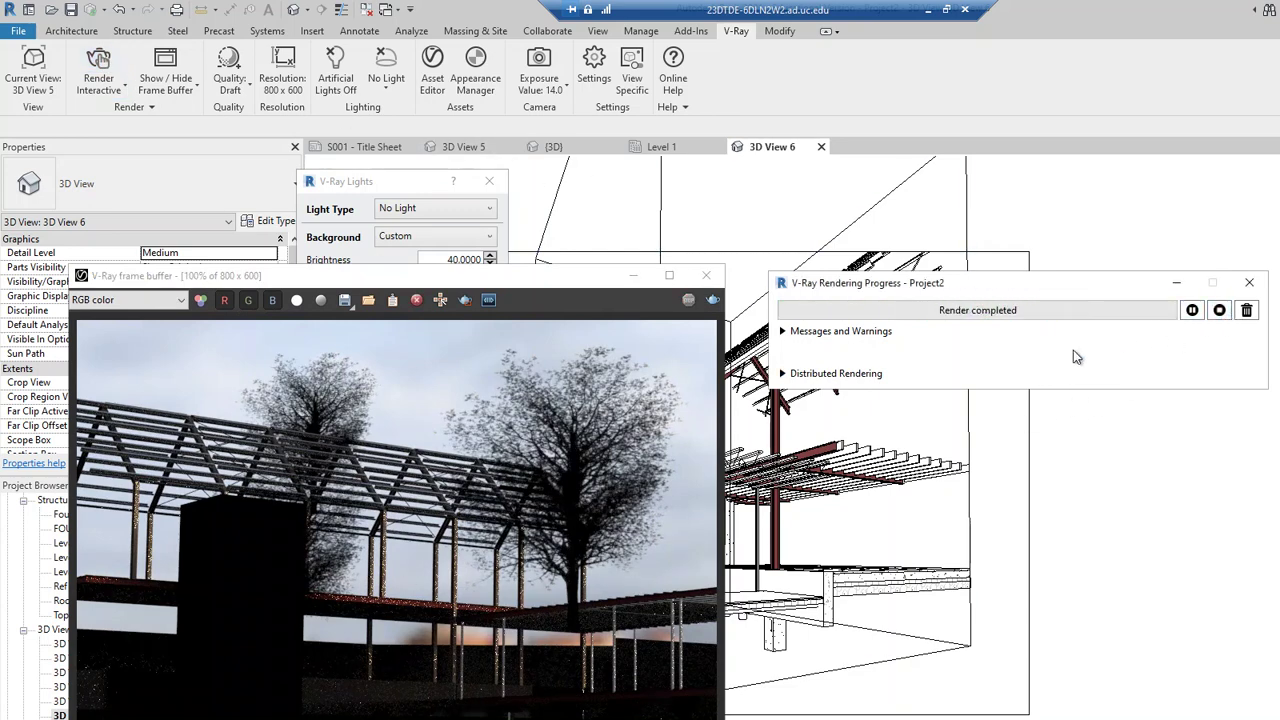
click(45, 100)
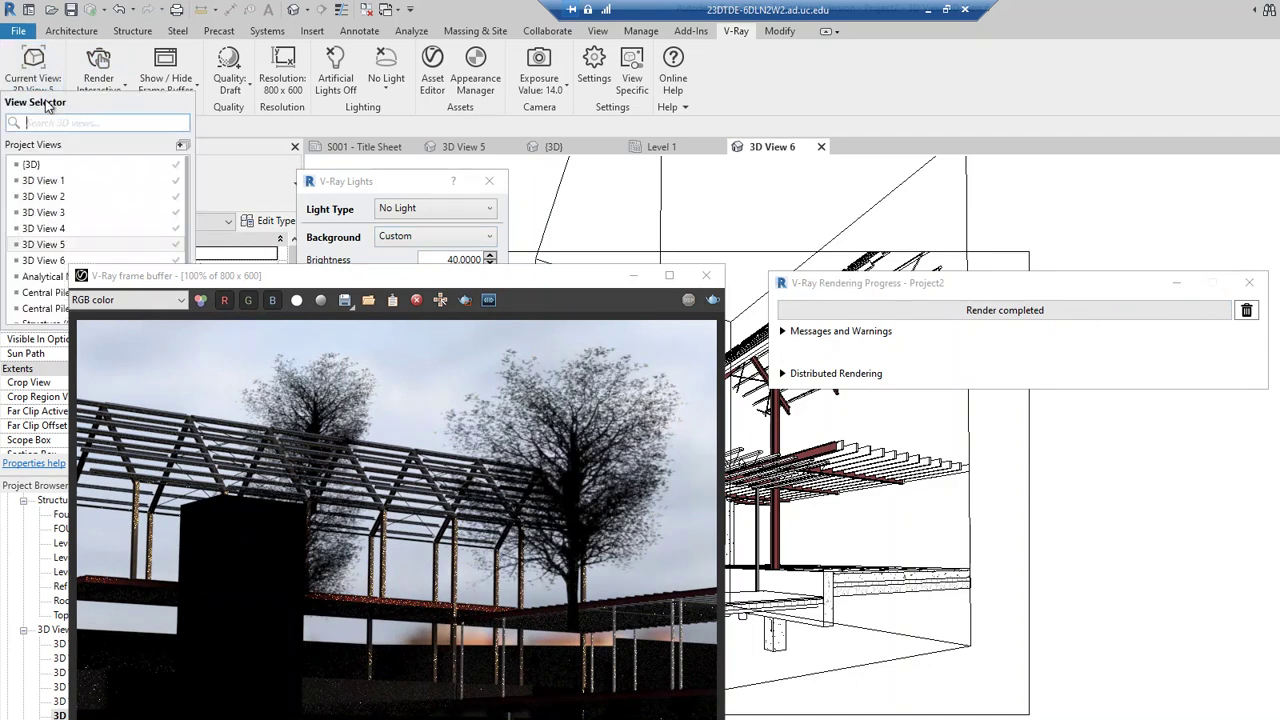
click(40, 260)
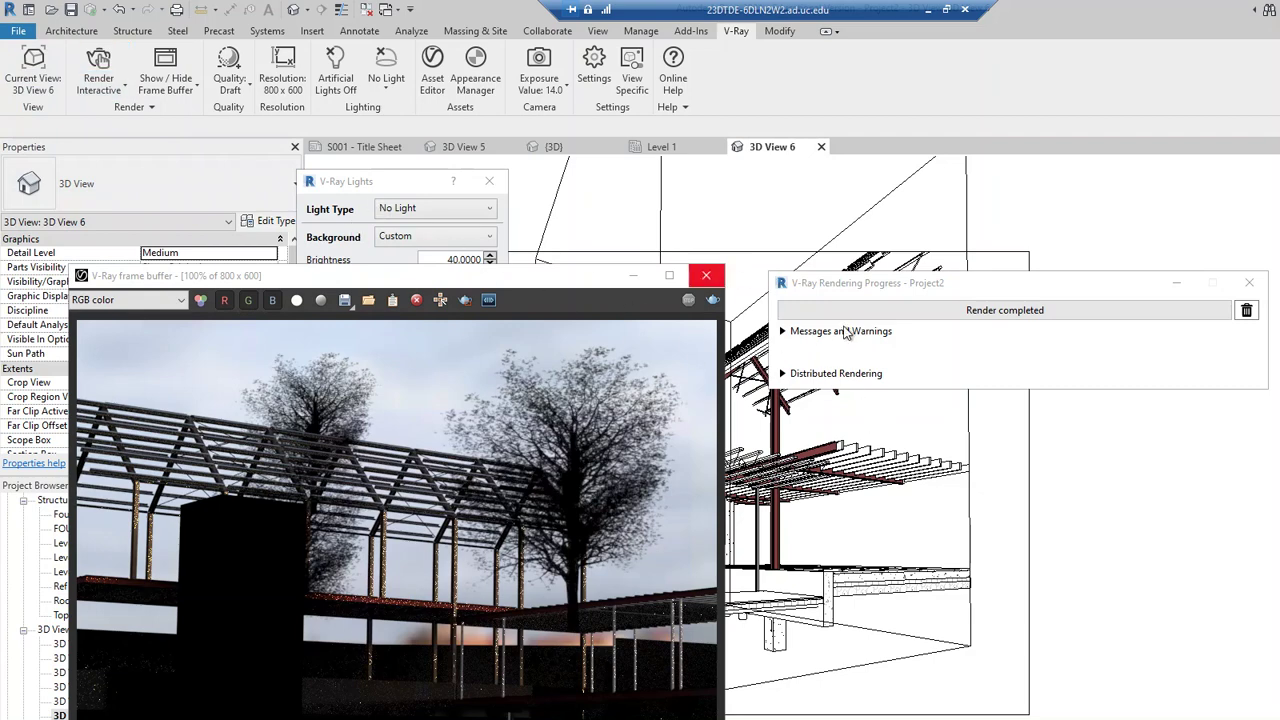
click(1249, 283)
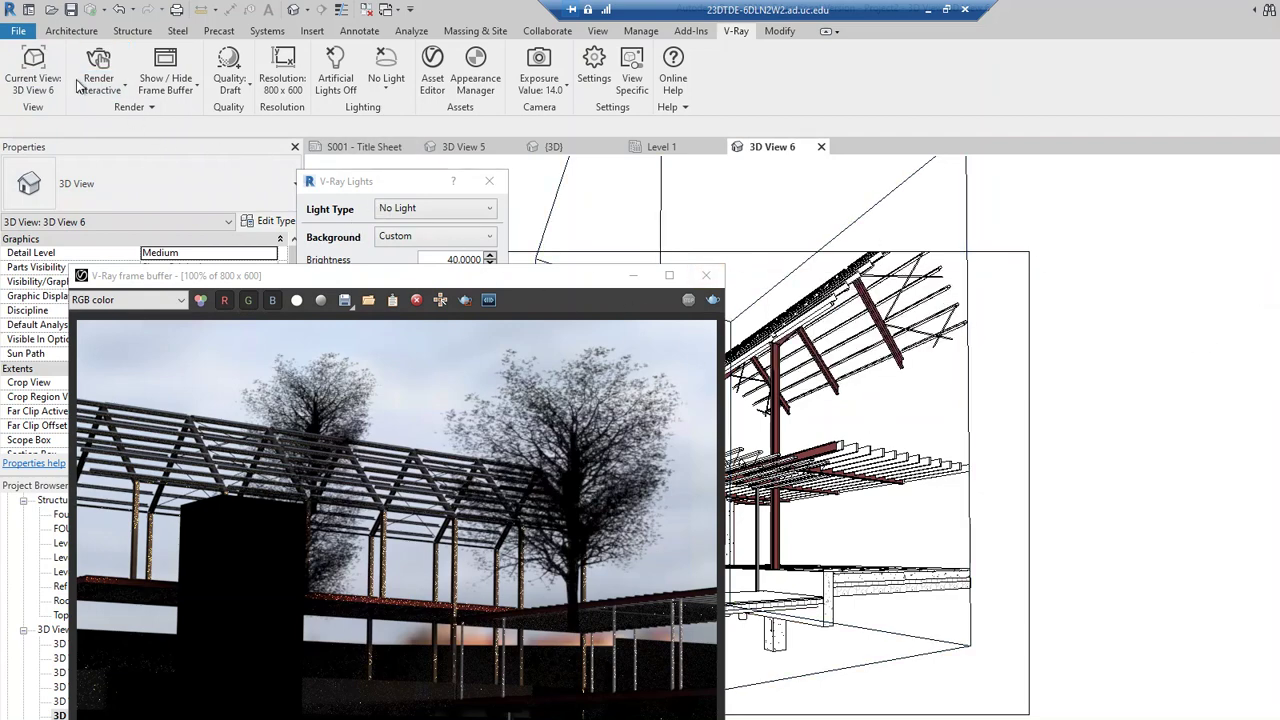
click(110, 63)
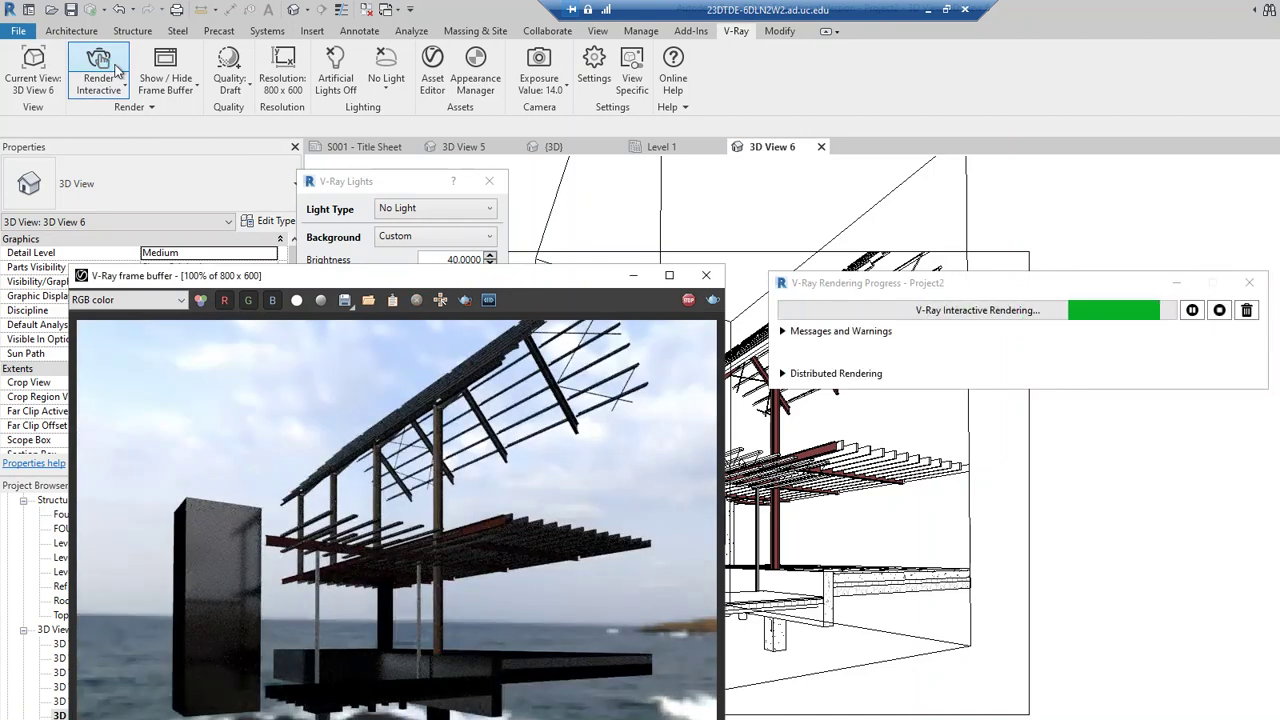
drag(302, 278, 818, 335)
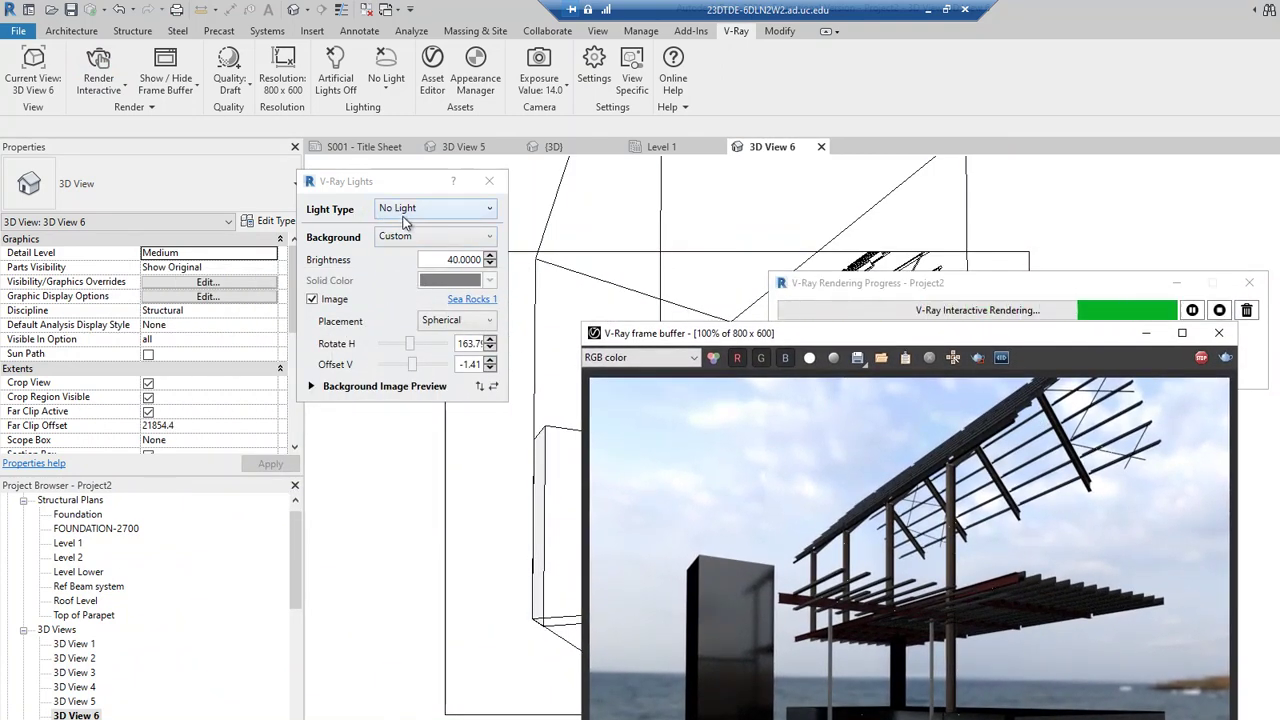
- Replace the Sea Rocks 1 background image with a near-white solid color in the V-Ray light settings
click(312, 299)
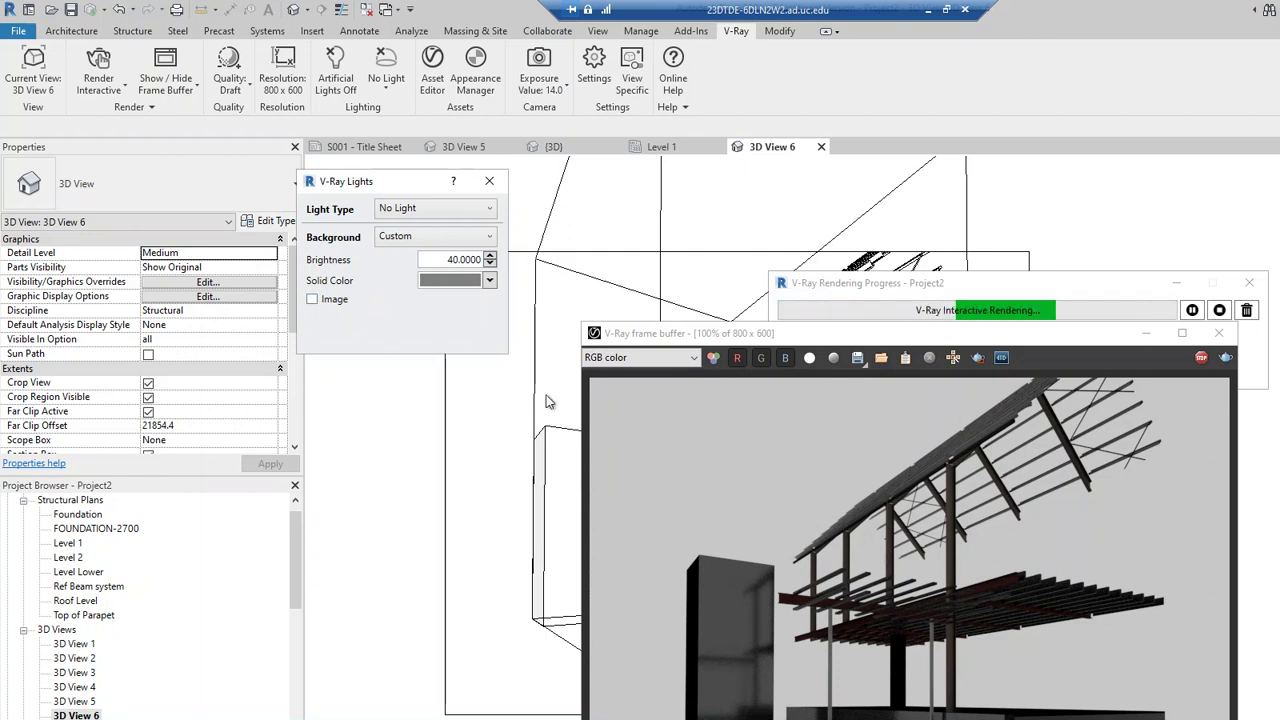
click(456, 289)
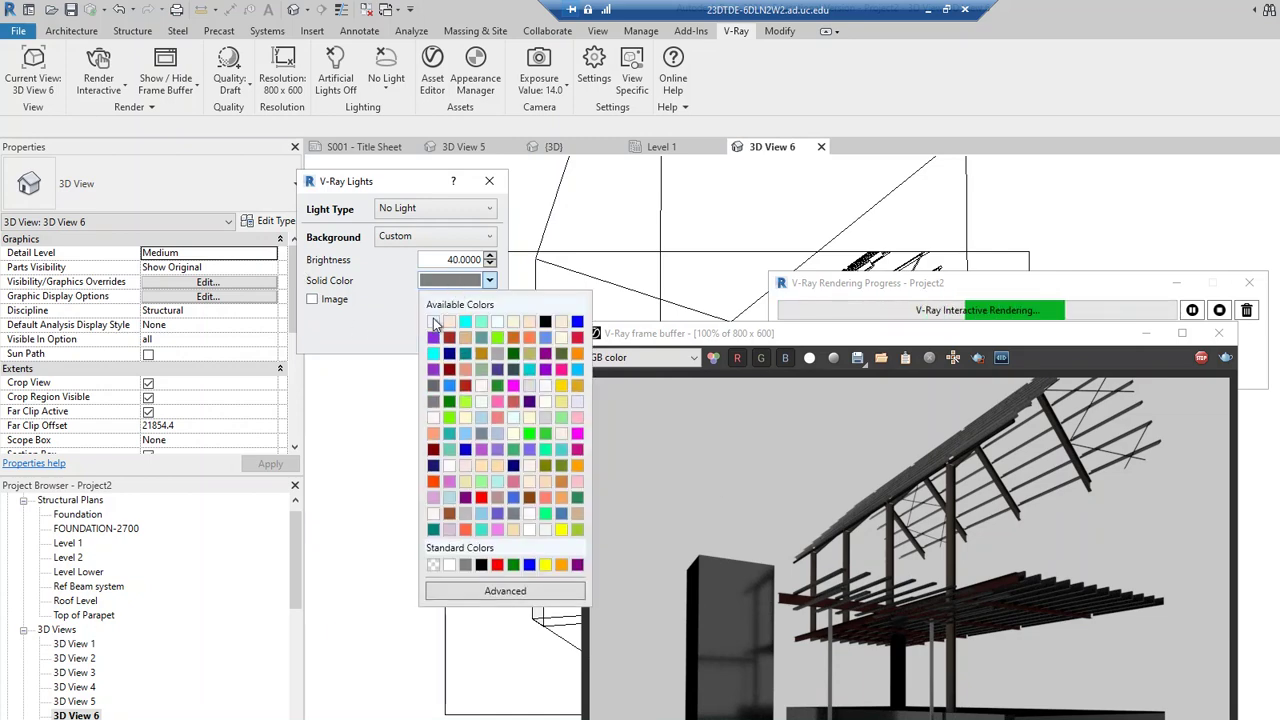
click(433, 317)
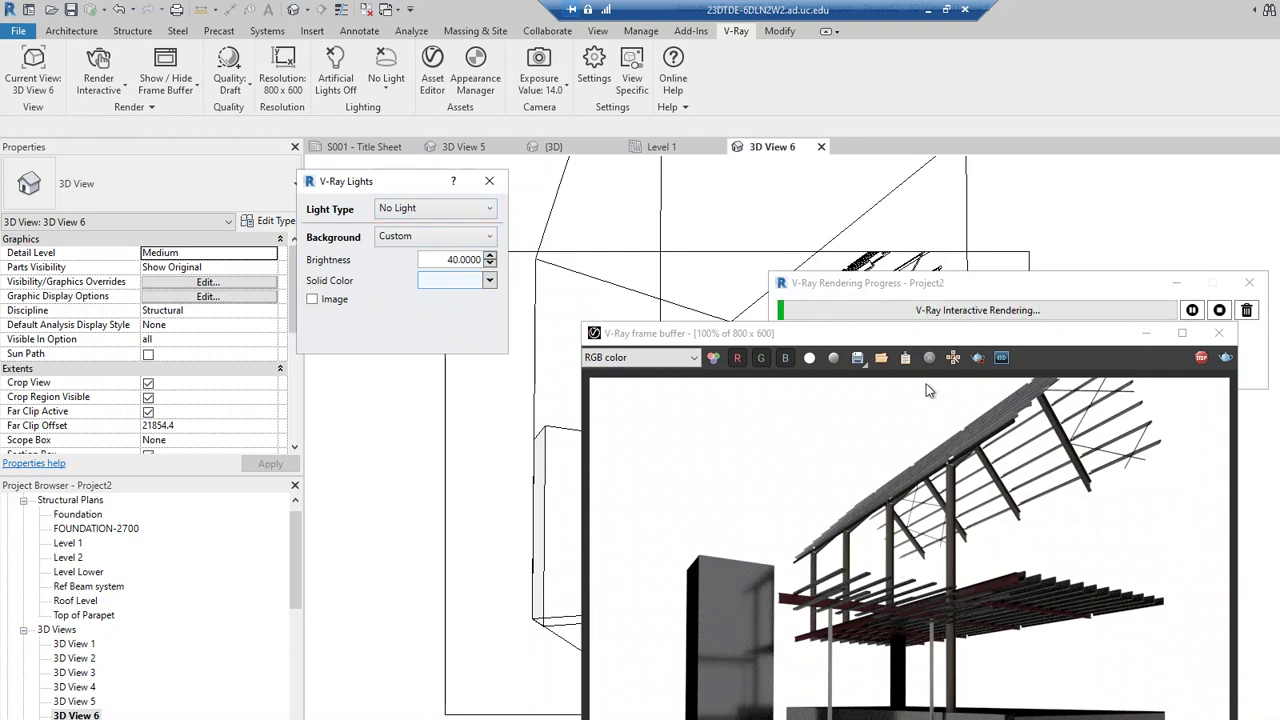
- Change the light type to V-Ray Sun and turn the background image back on
click(425, 211)
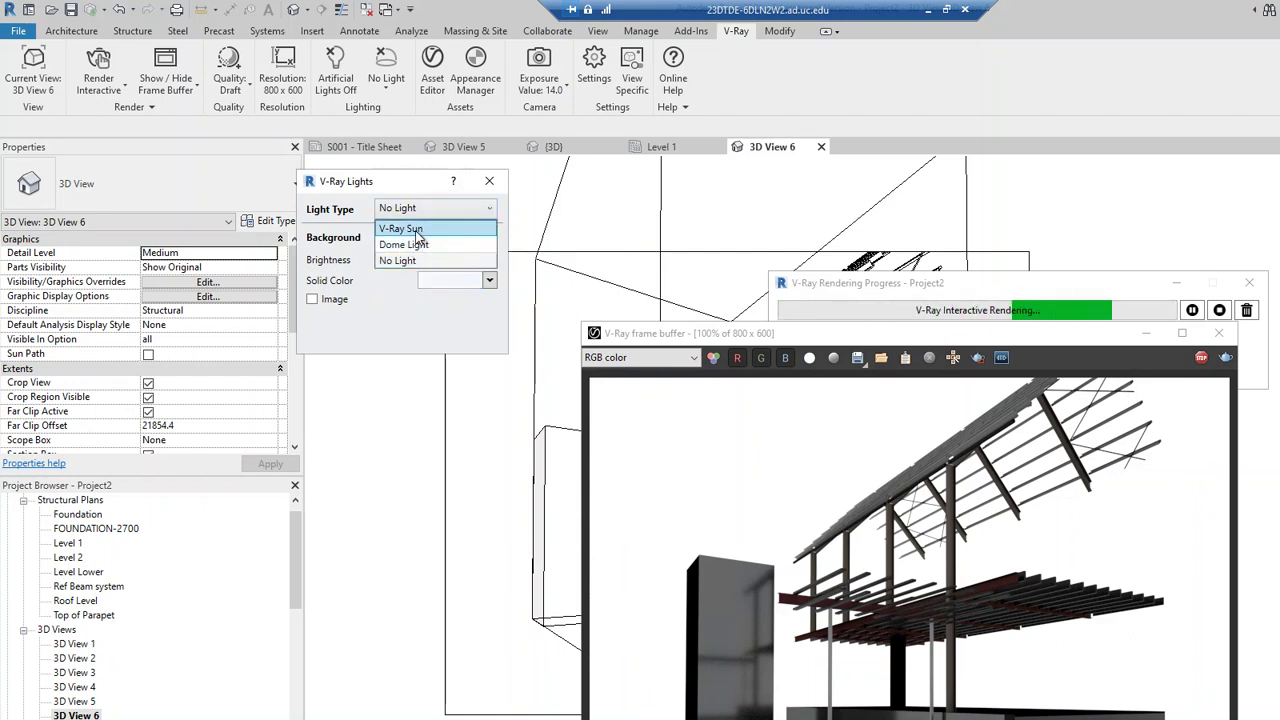
click(417, 229)
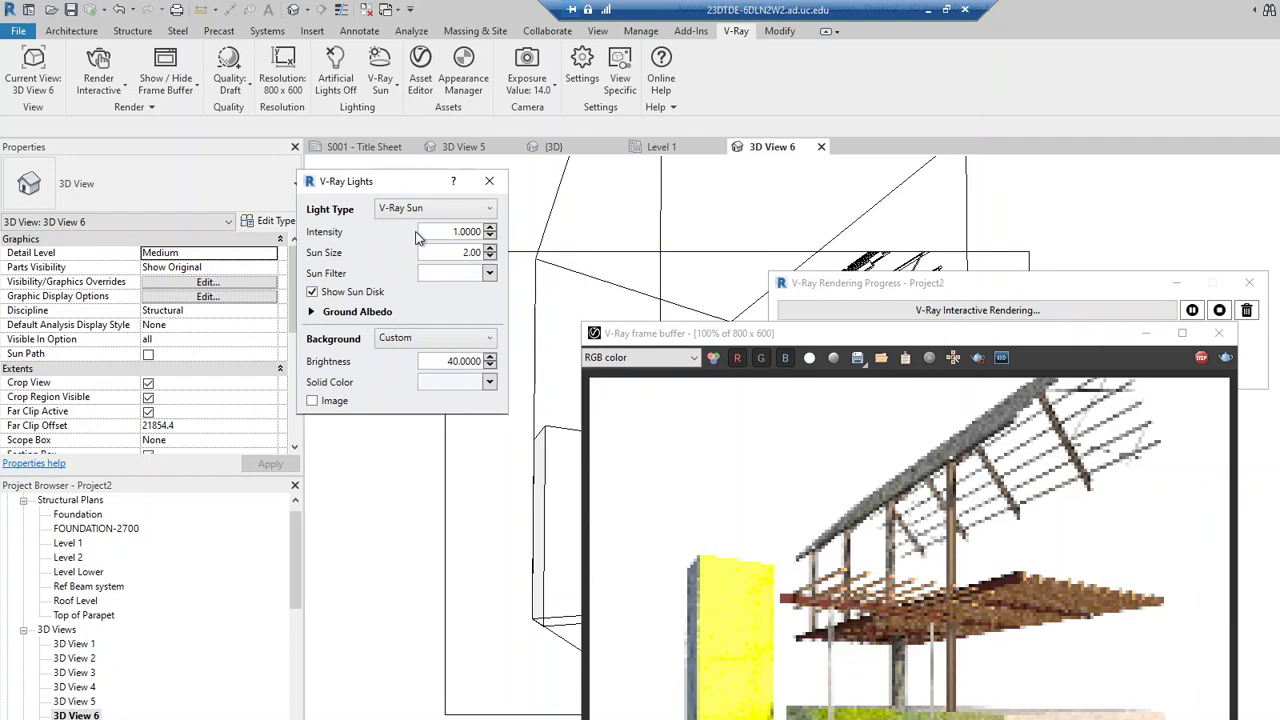
click(312, 400)
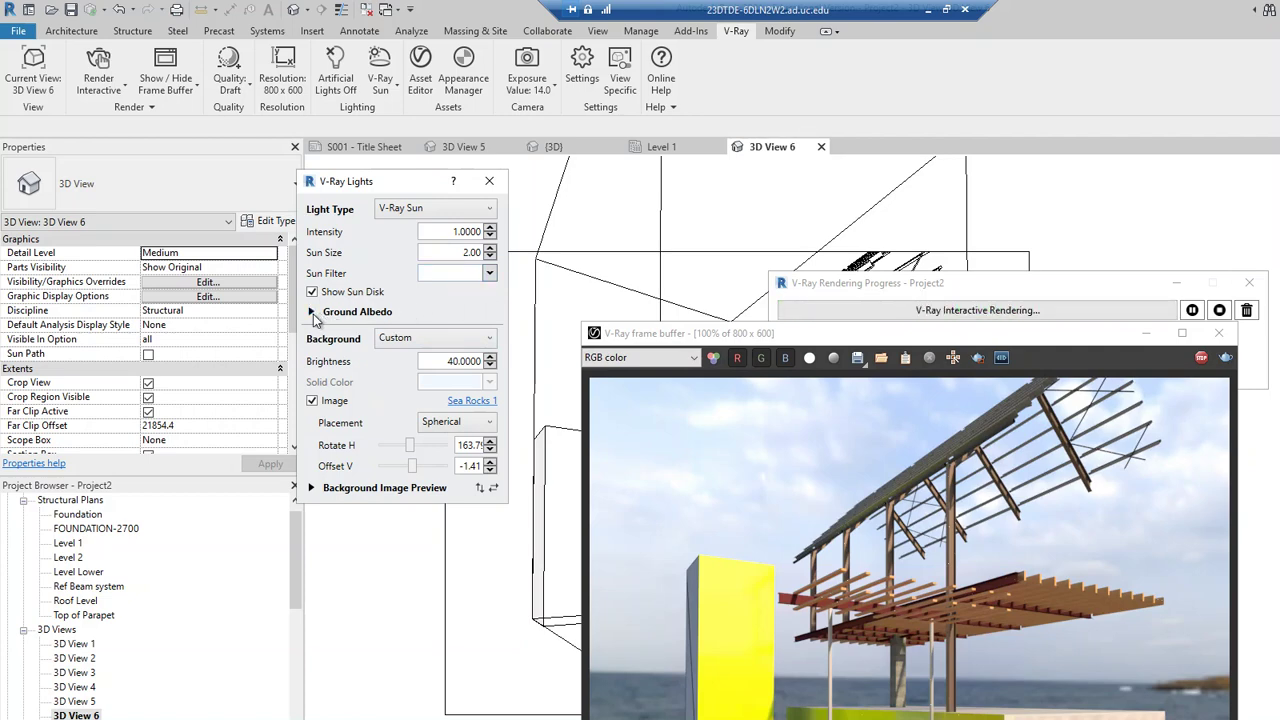
- Move the frame buffer aside and examine the sun's Ground Albedo settings
drag(797, 341, 920, 312)
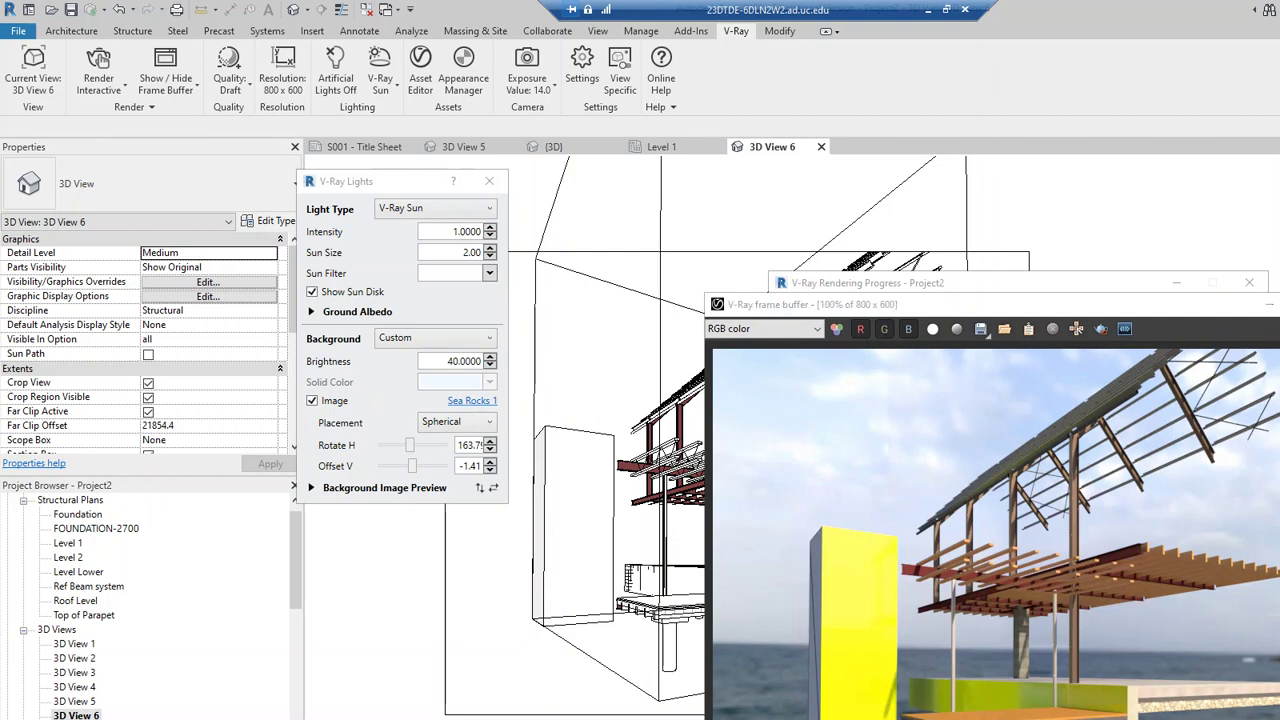
drag(702, 201, 404, 397)
click(533, 659)
click(313, 313)
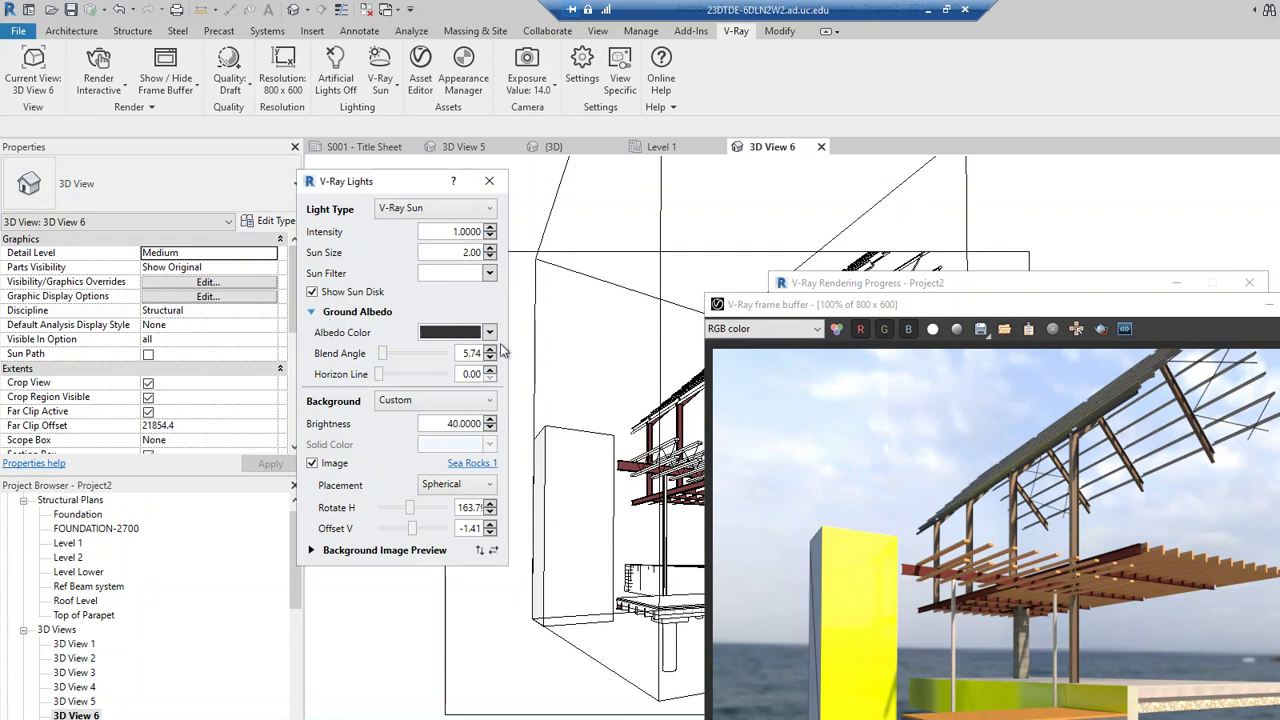
click(310, 313)
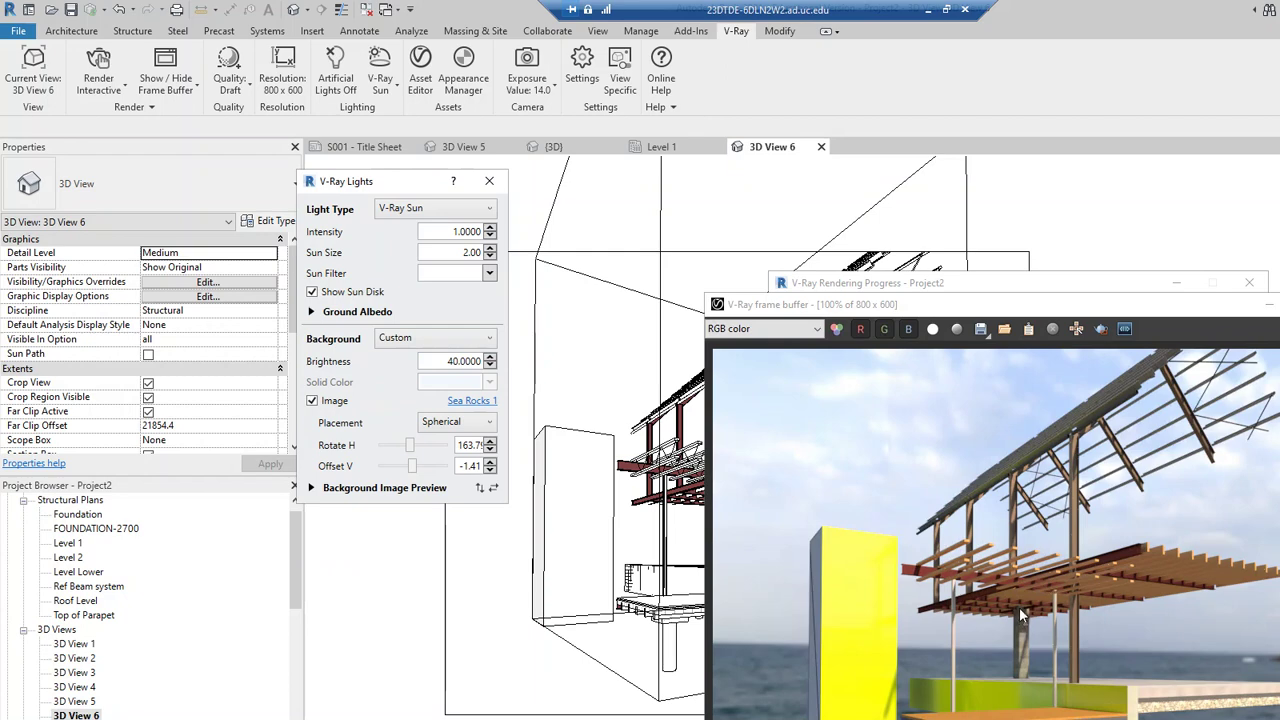
- Show the background image preview and rotate the image horizontally to about 301.5°, keeping the Custom background
click(309, 489)
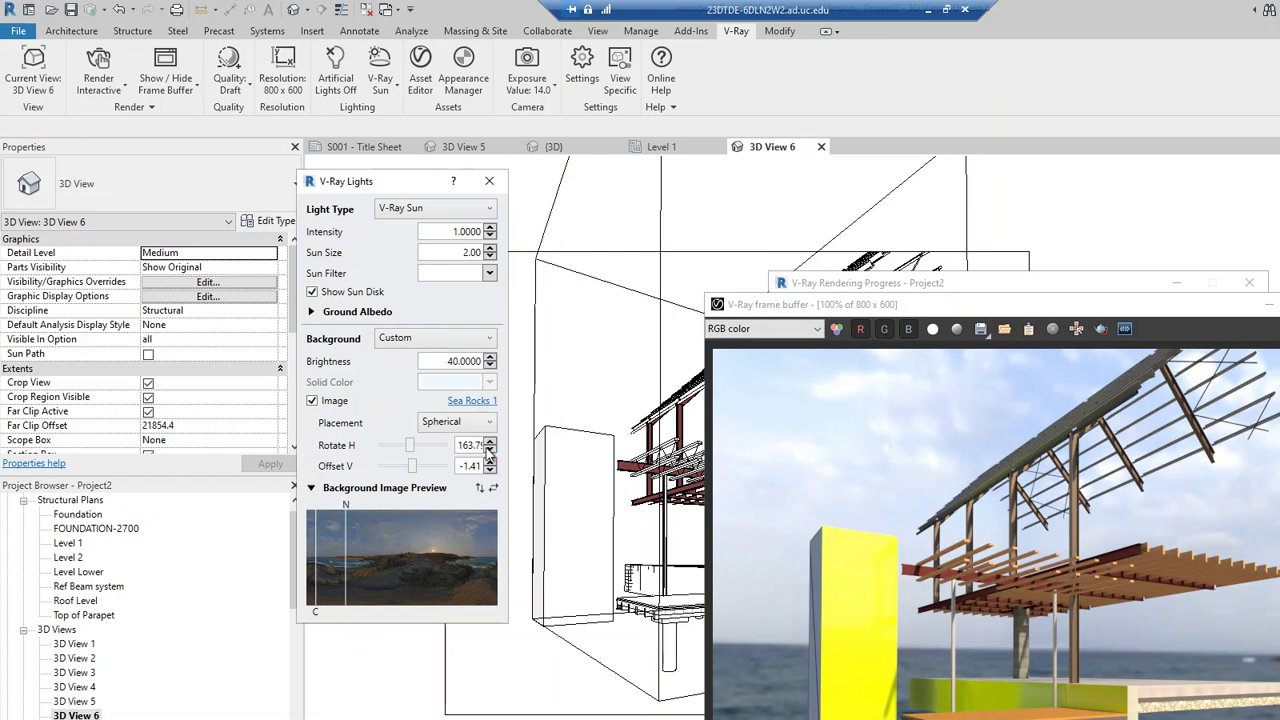
drag(406, 452, 437, 452)
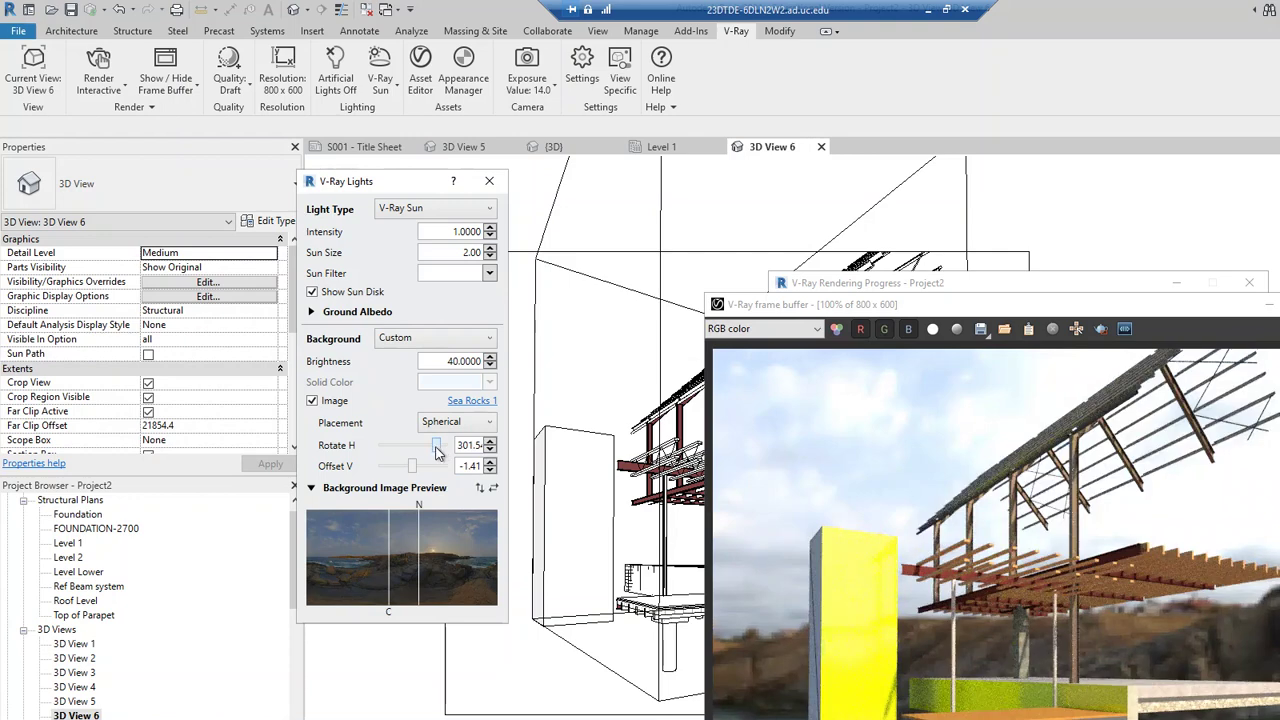
click(456, 345)
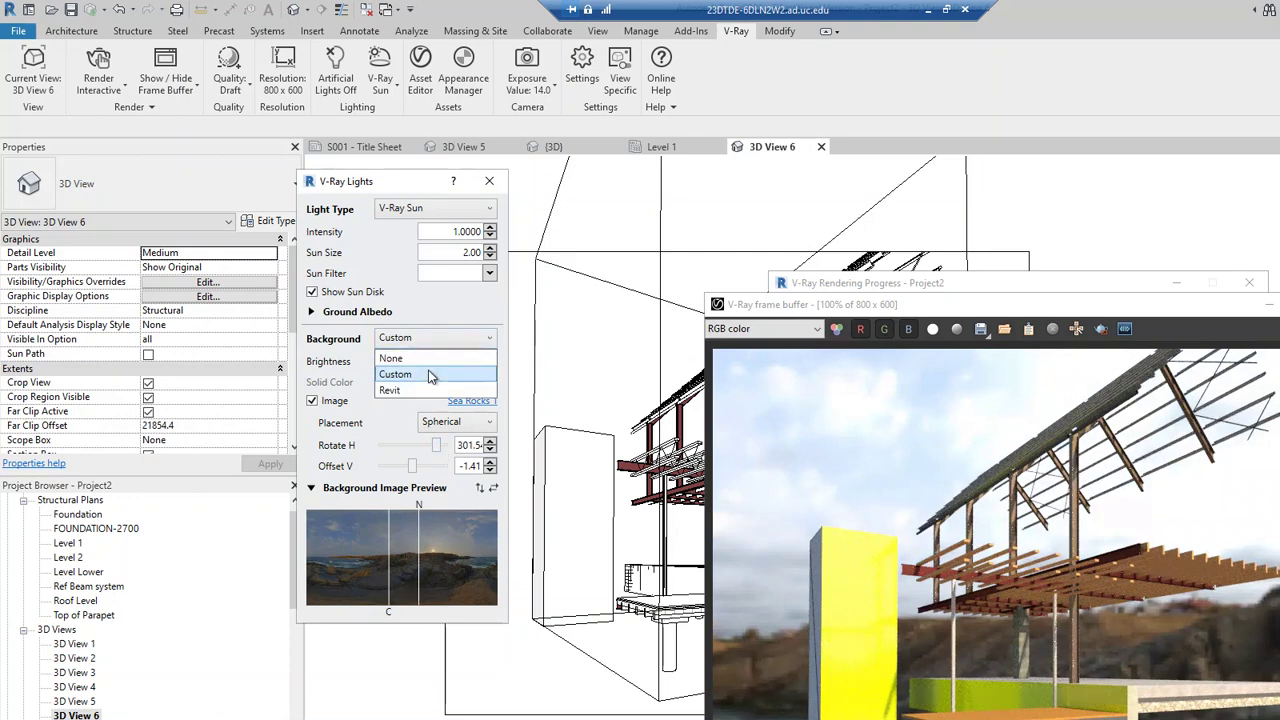
click(430, 376)
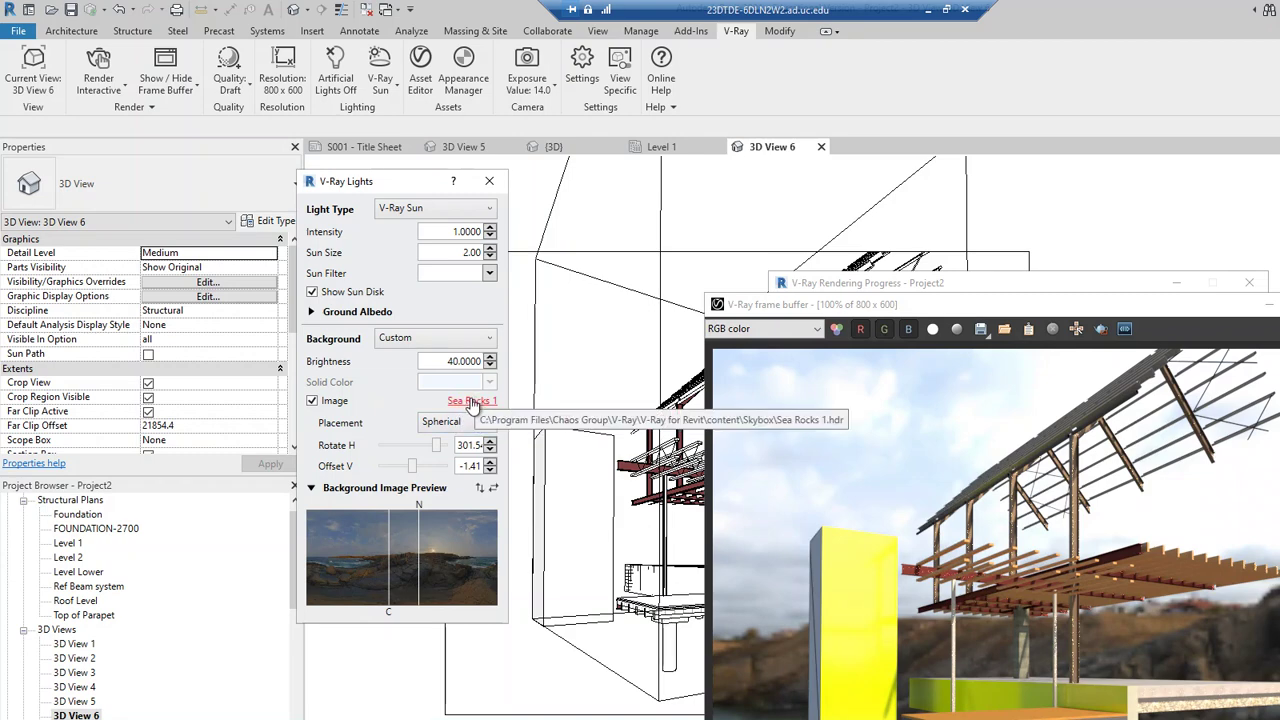
- Change the light type to Dome Light and rotate the background image horizontally to about 109.5°
click(426, 209)
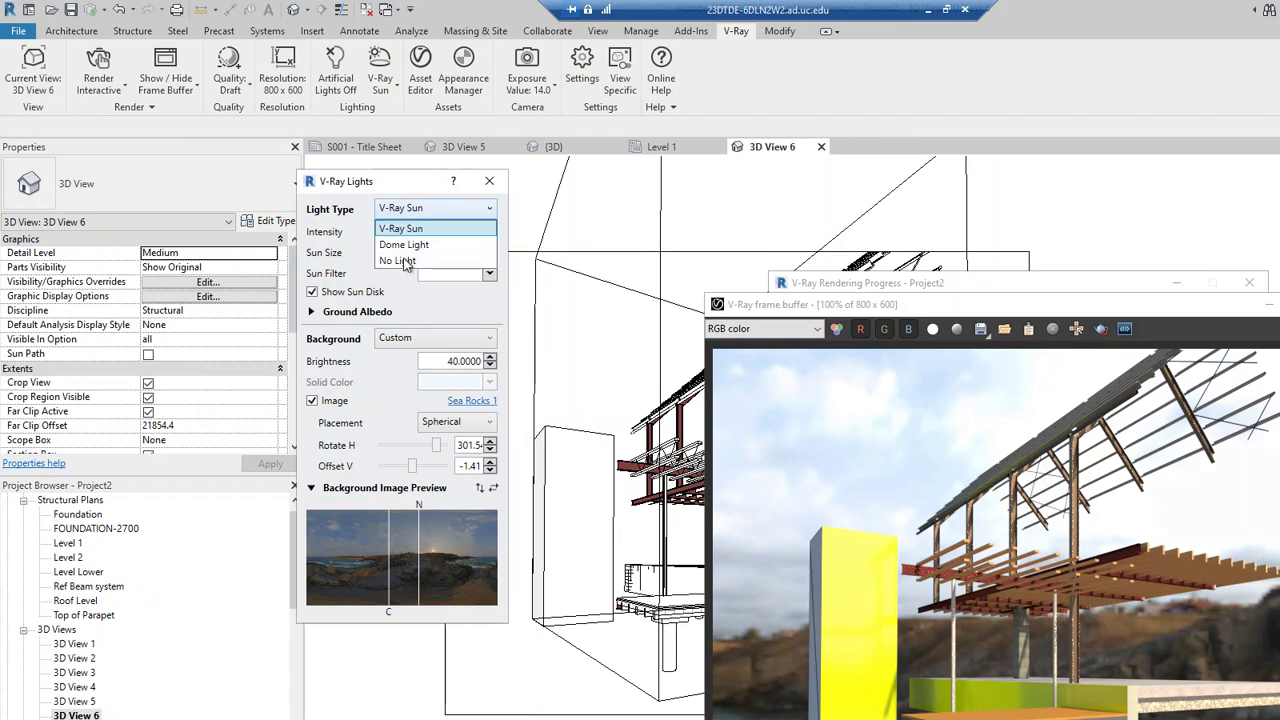
click(410, 245)
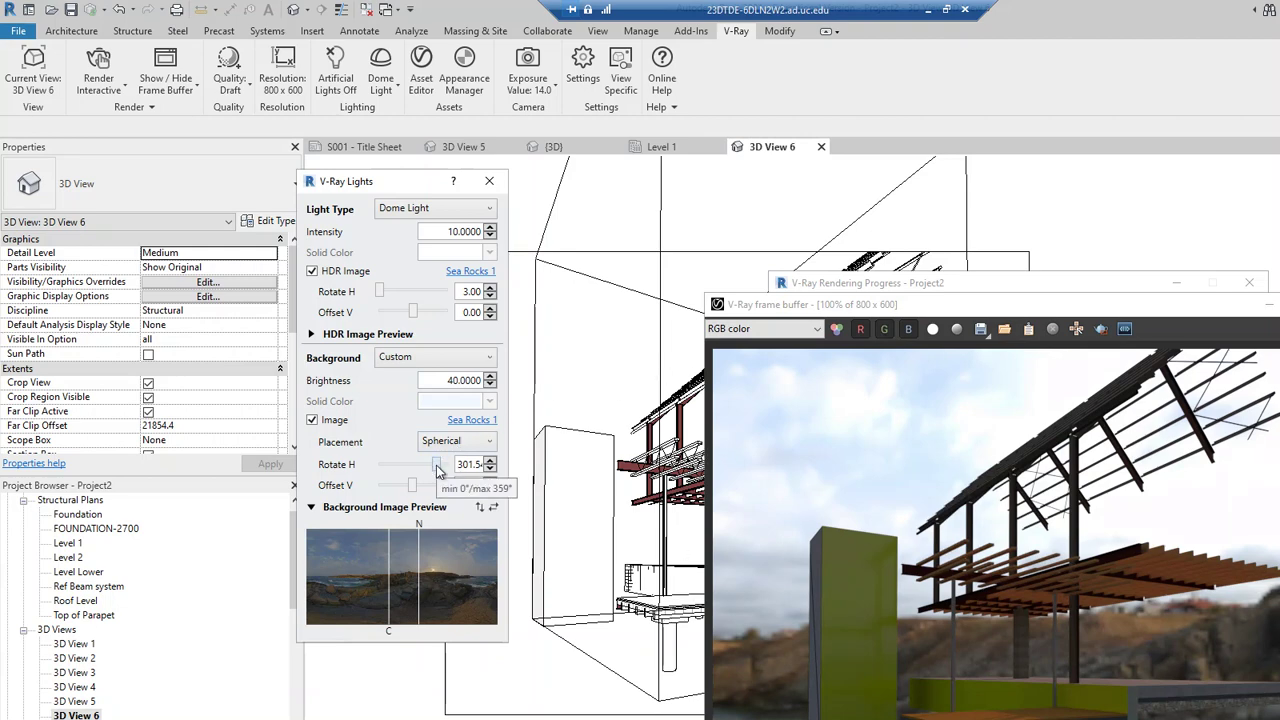
drag(437, 466, 406, 474)
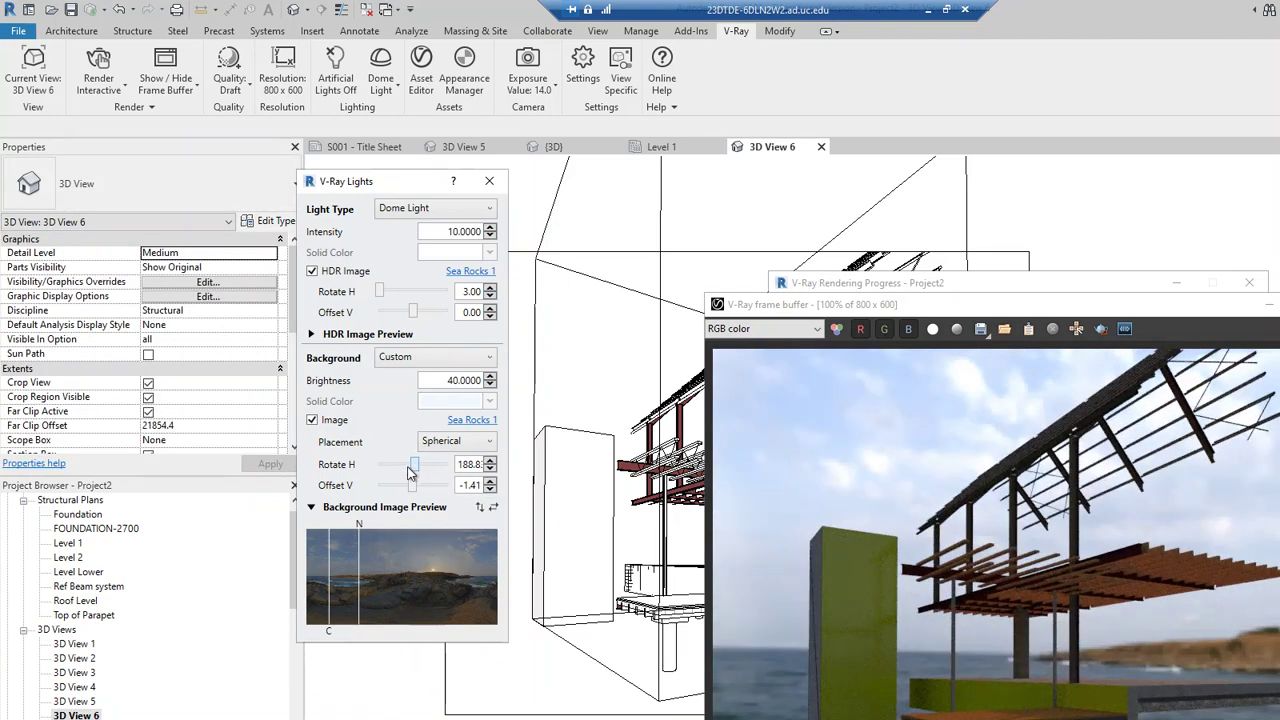
drag(404, 474, 399, 472)
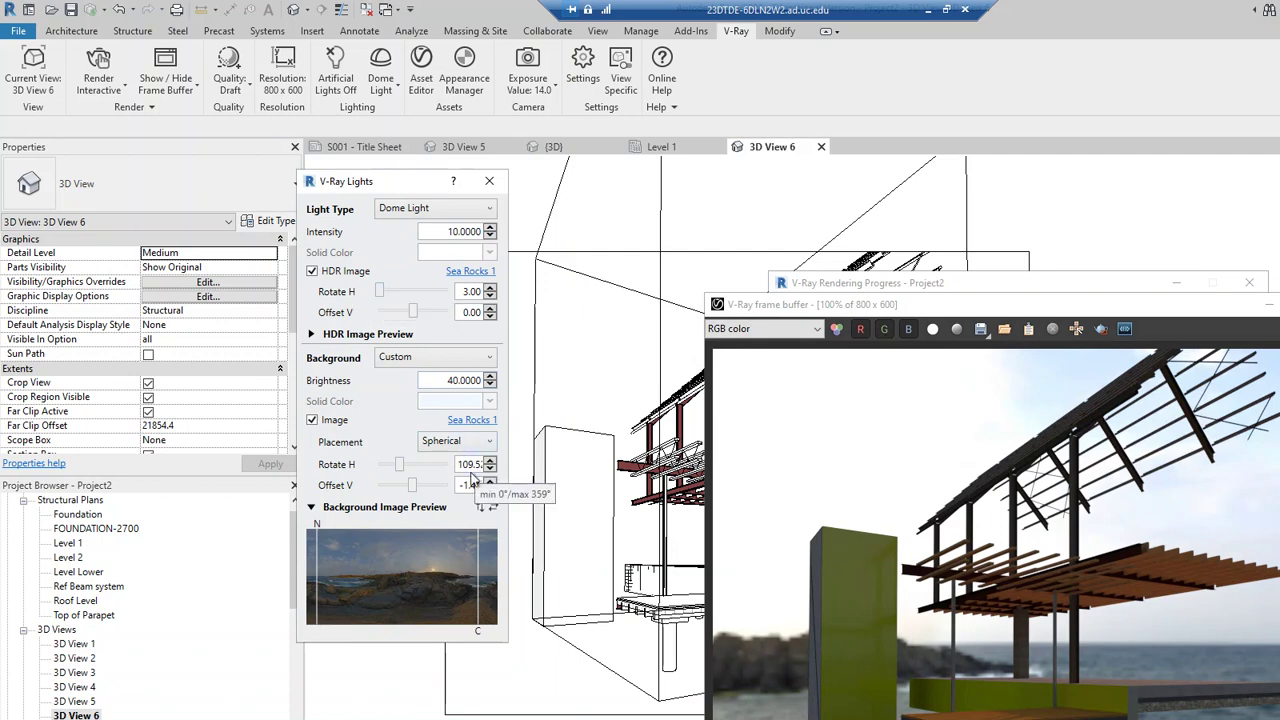
- Rotate the dome light's HDR image horizontally to about 119.8° and switch the background from the image to the solid color
drag(380, 291, 402, 297)
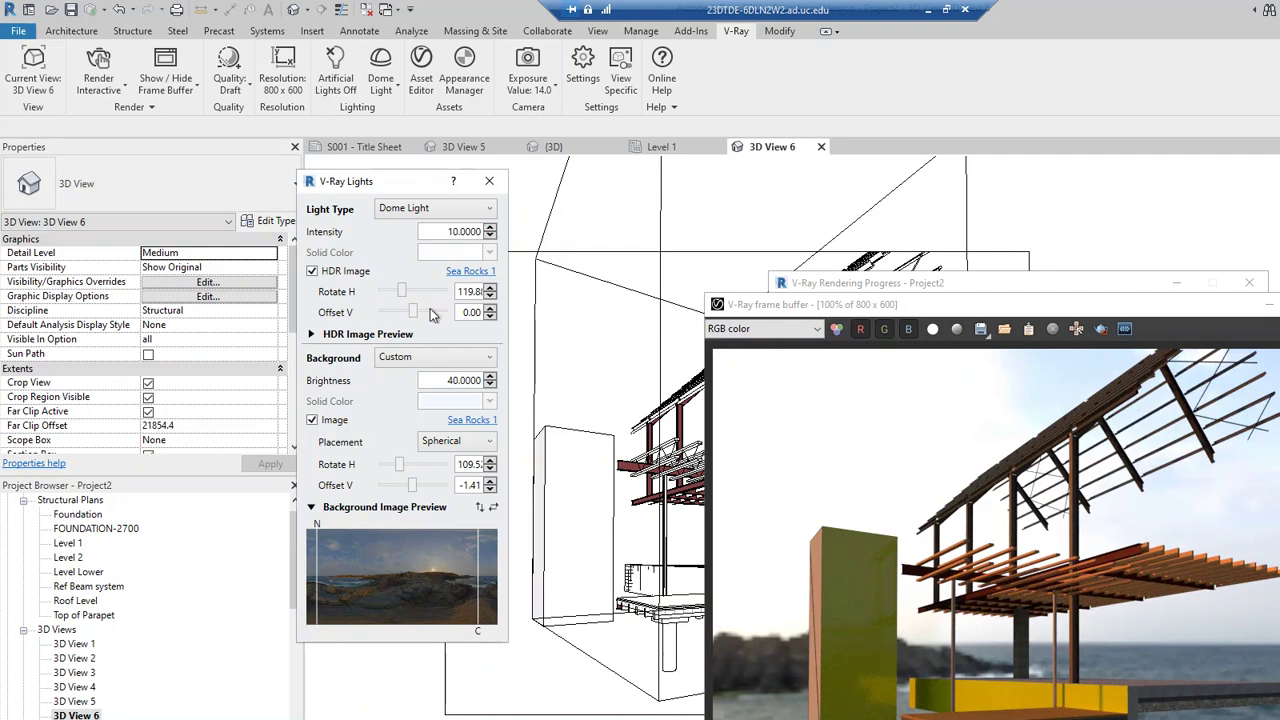
drag(401, 291, 406, 292)
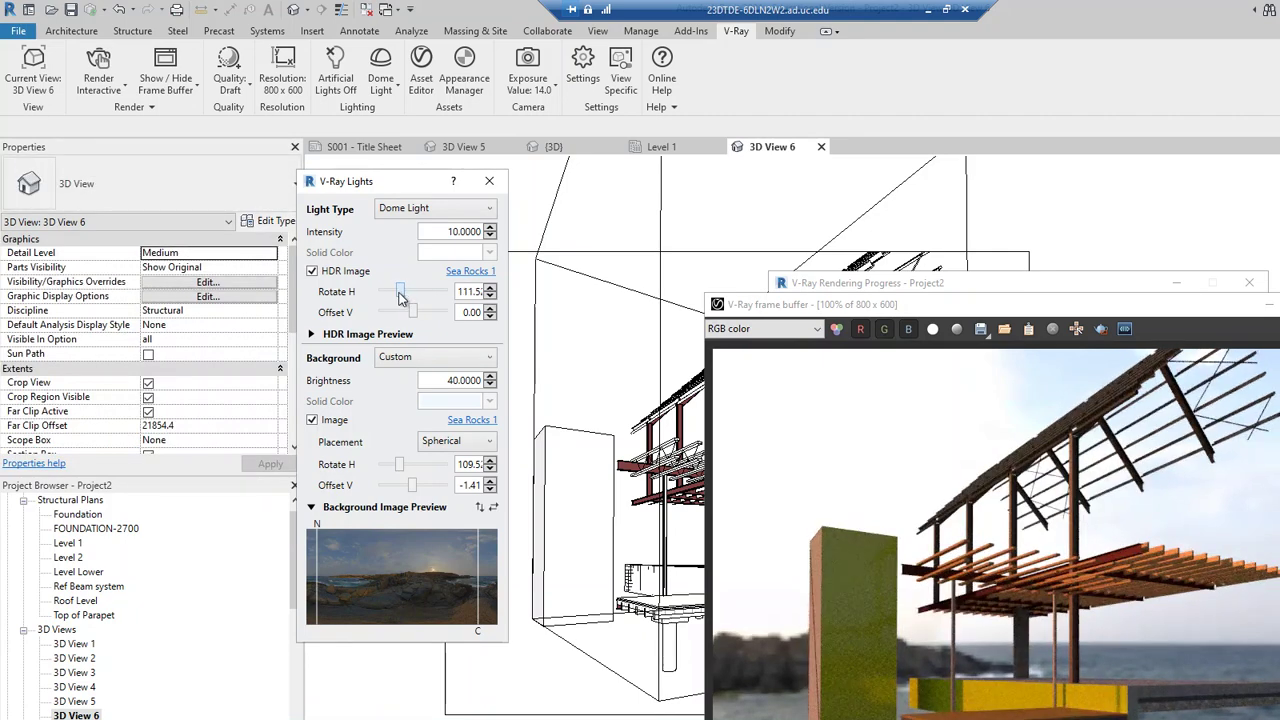
drag(400, 296, 397, 292)
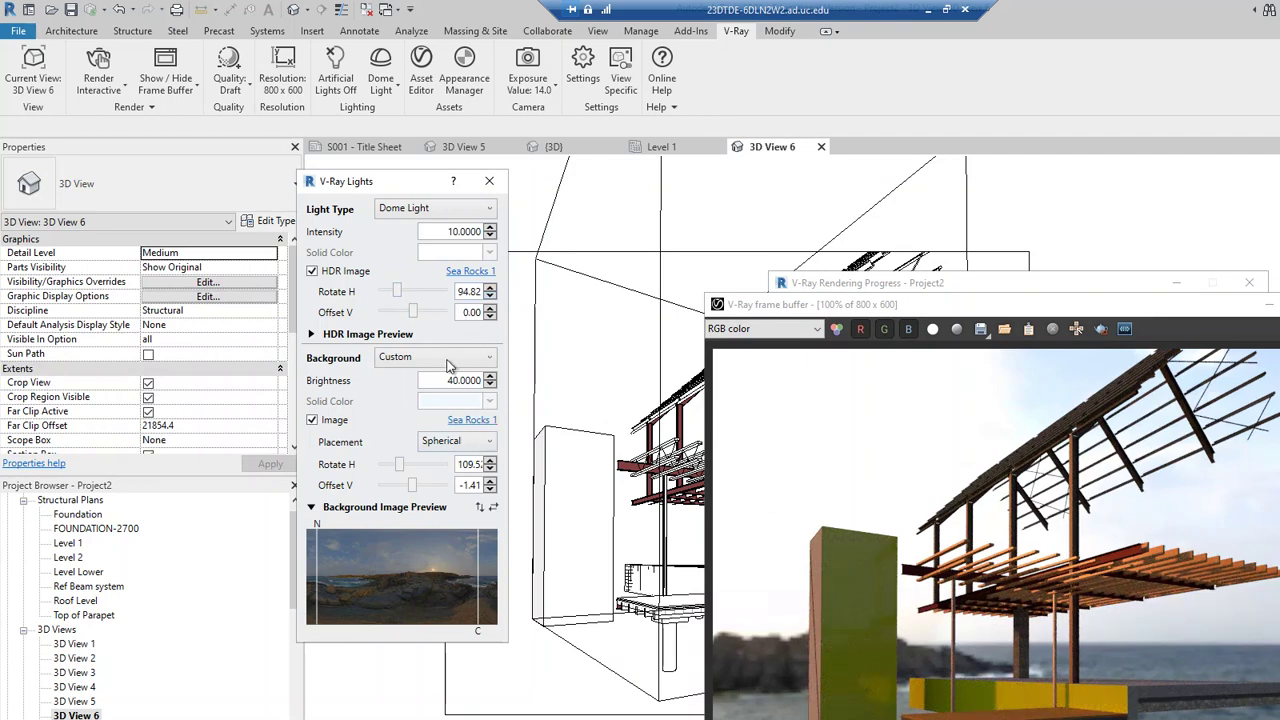
click(402, 290)
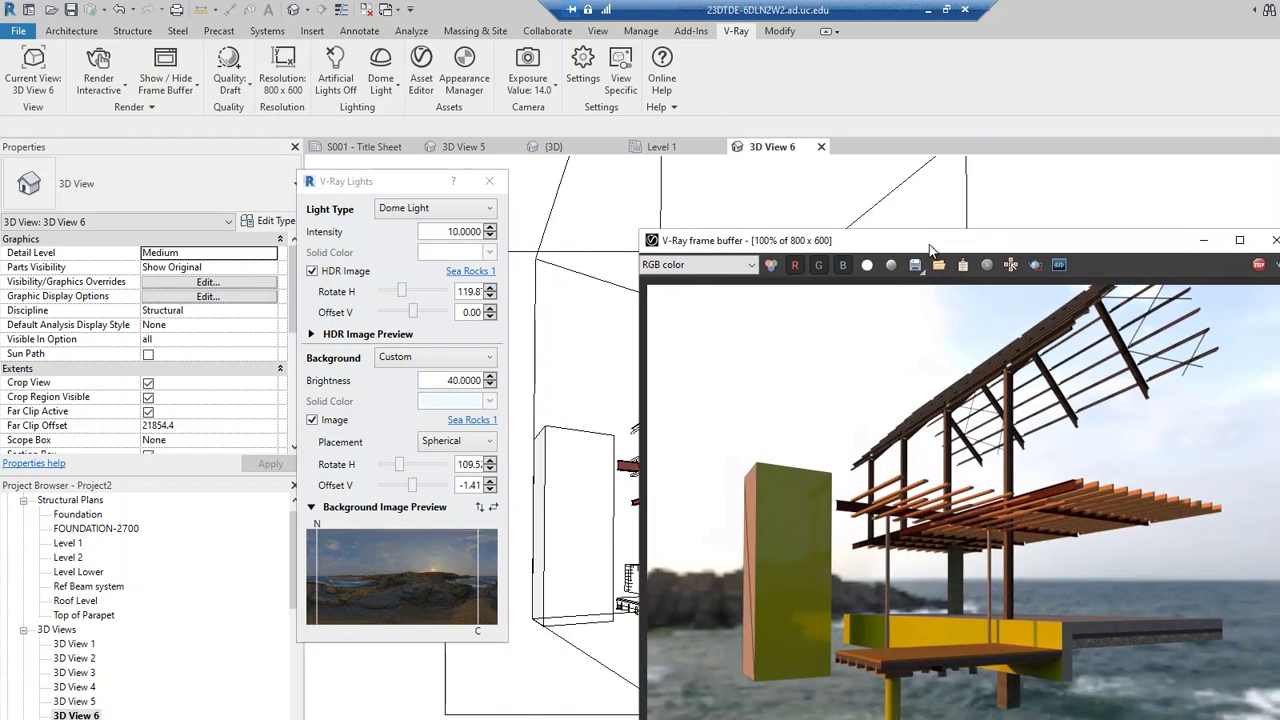
click(369, 184)
click(312, 420)
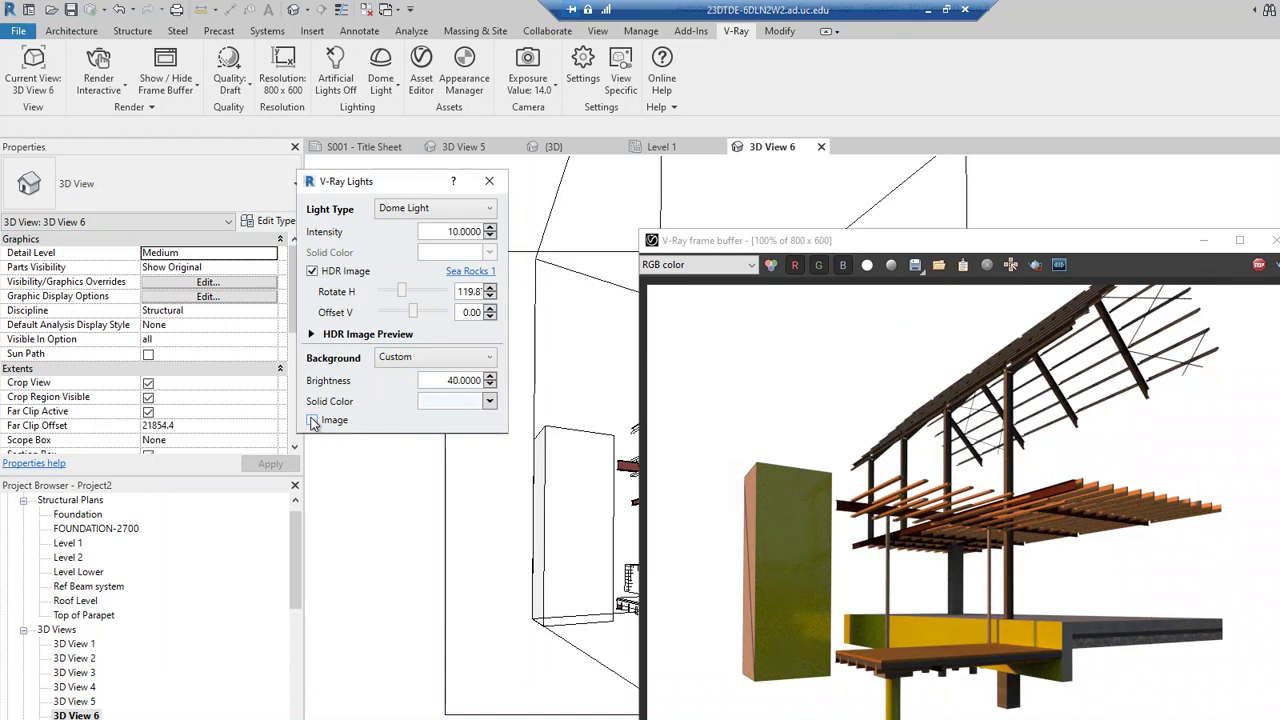
- Compare the render with the background image on and off, and close the light settings with the image off
click(312, 420)
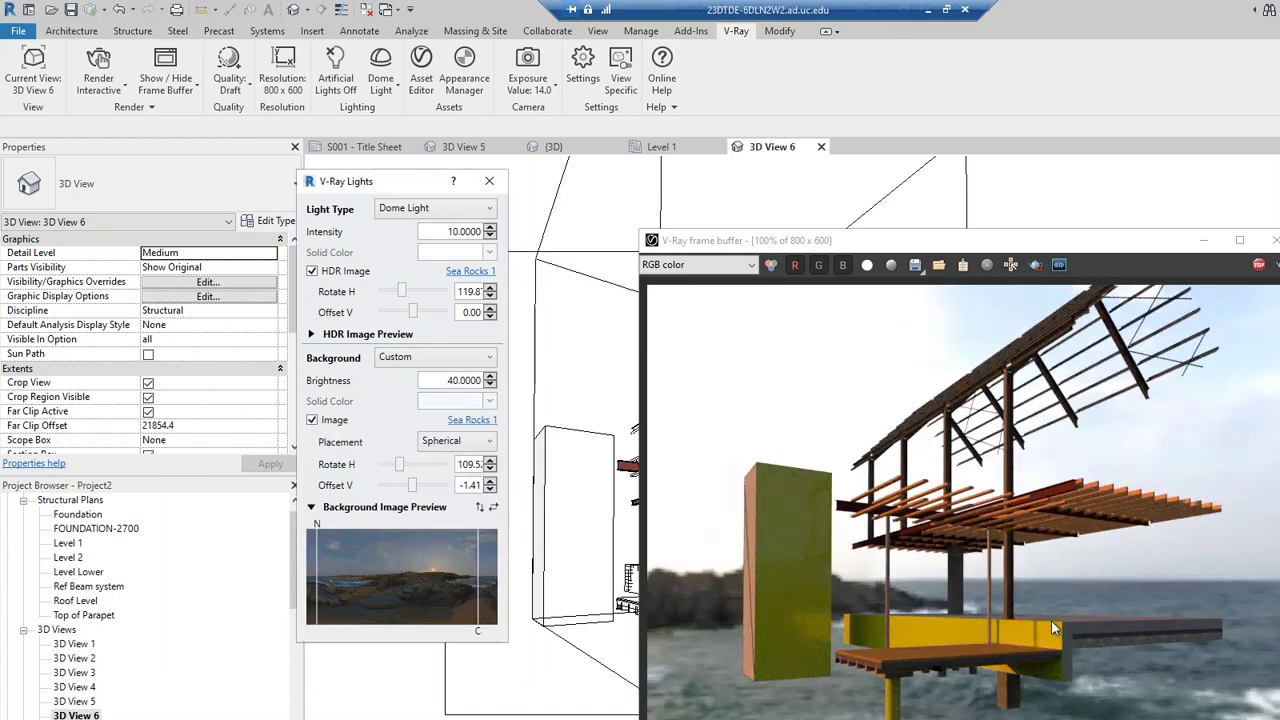
click(312, 420)
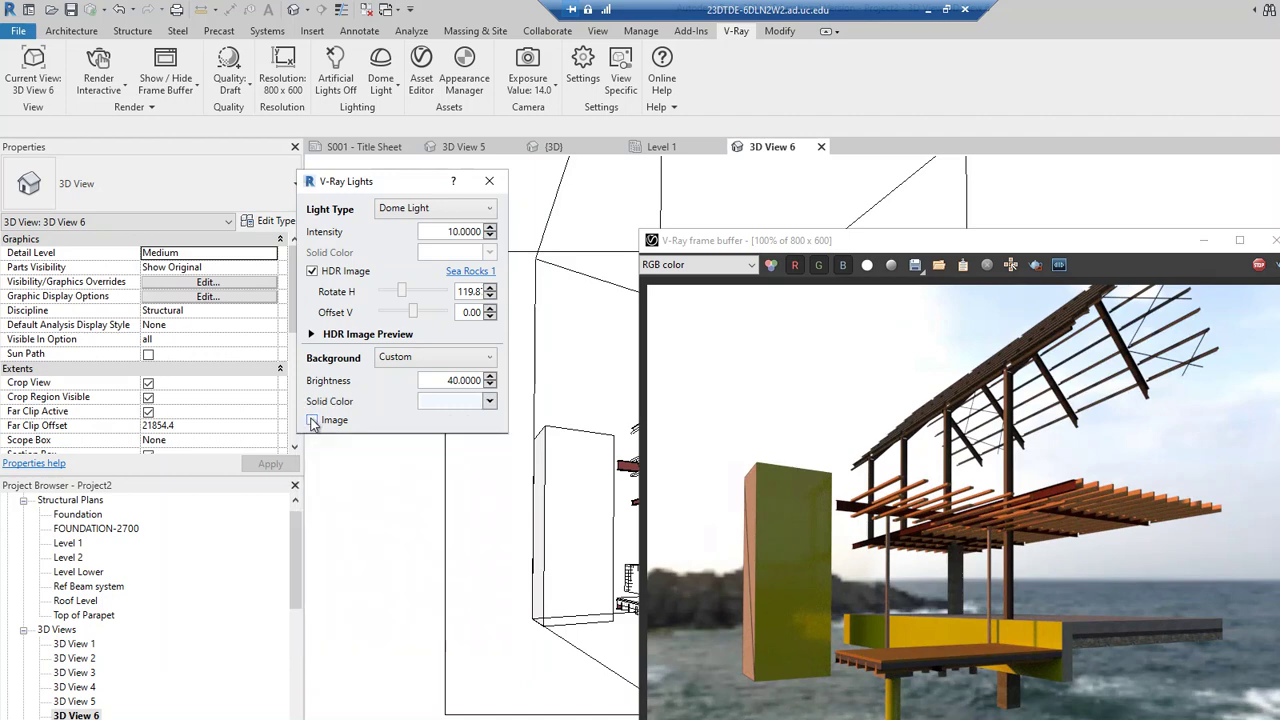
drag(401, 182, 389, 200)
click(477, 199)
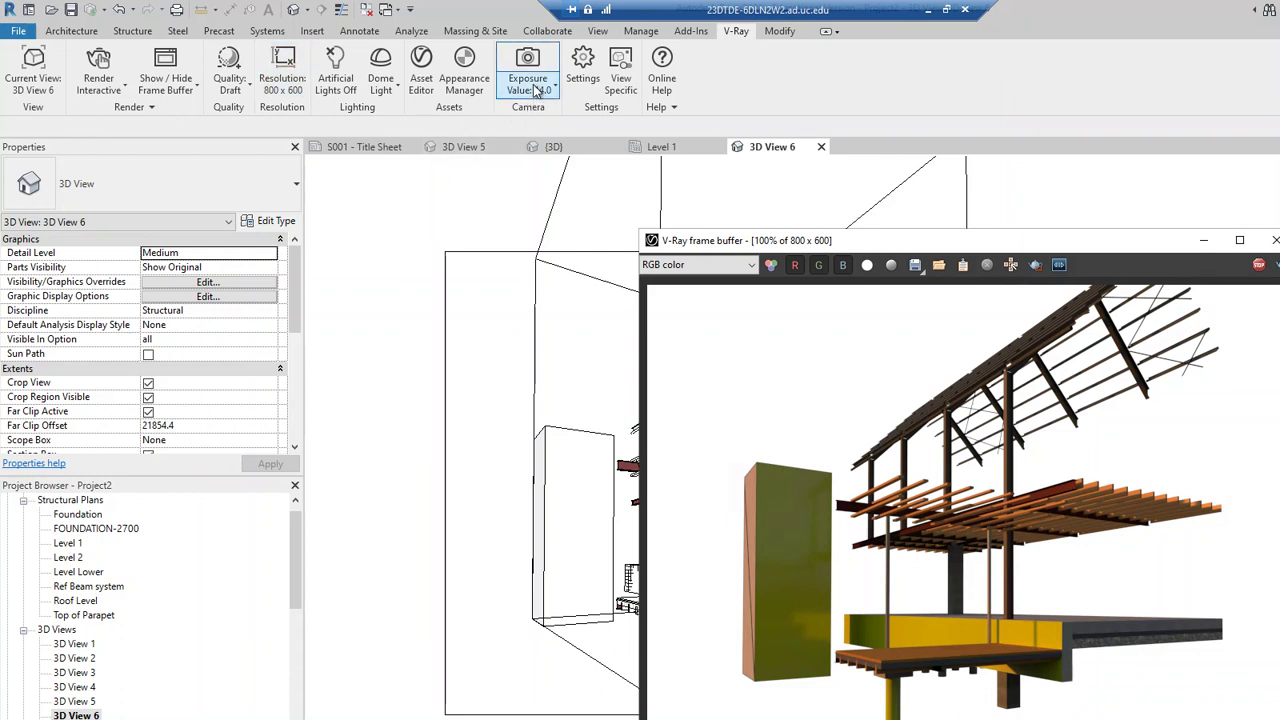
- Open the Asset Editor and filter the scene's asset list to show only materials
click(421, 82)
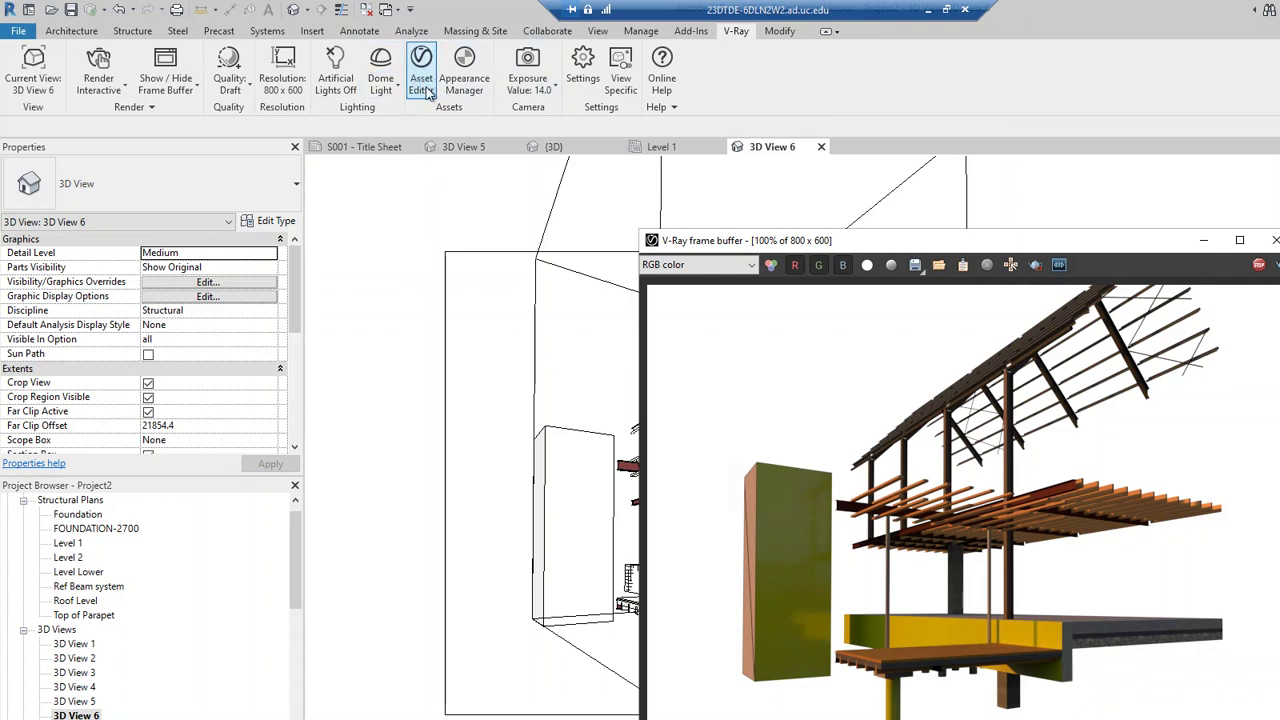
drag(748, 158, 412, 186)
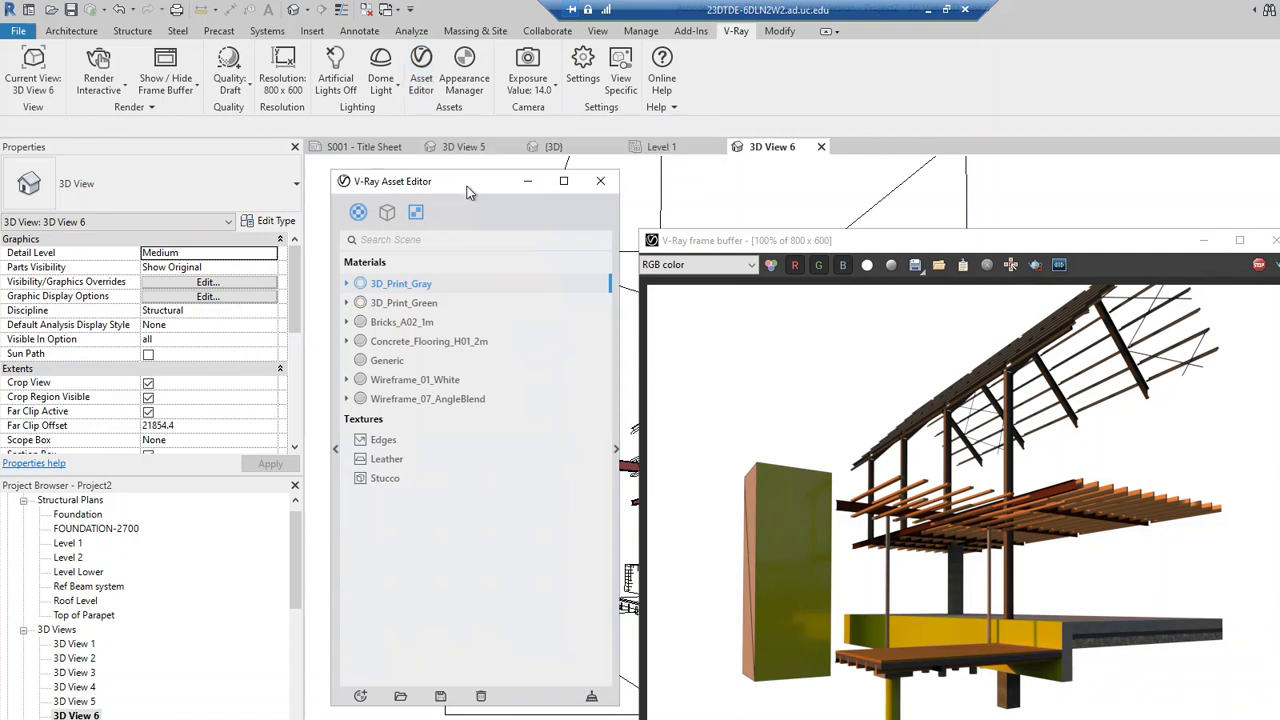
drag(477, 181, 481, 188)
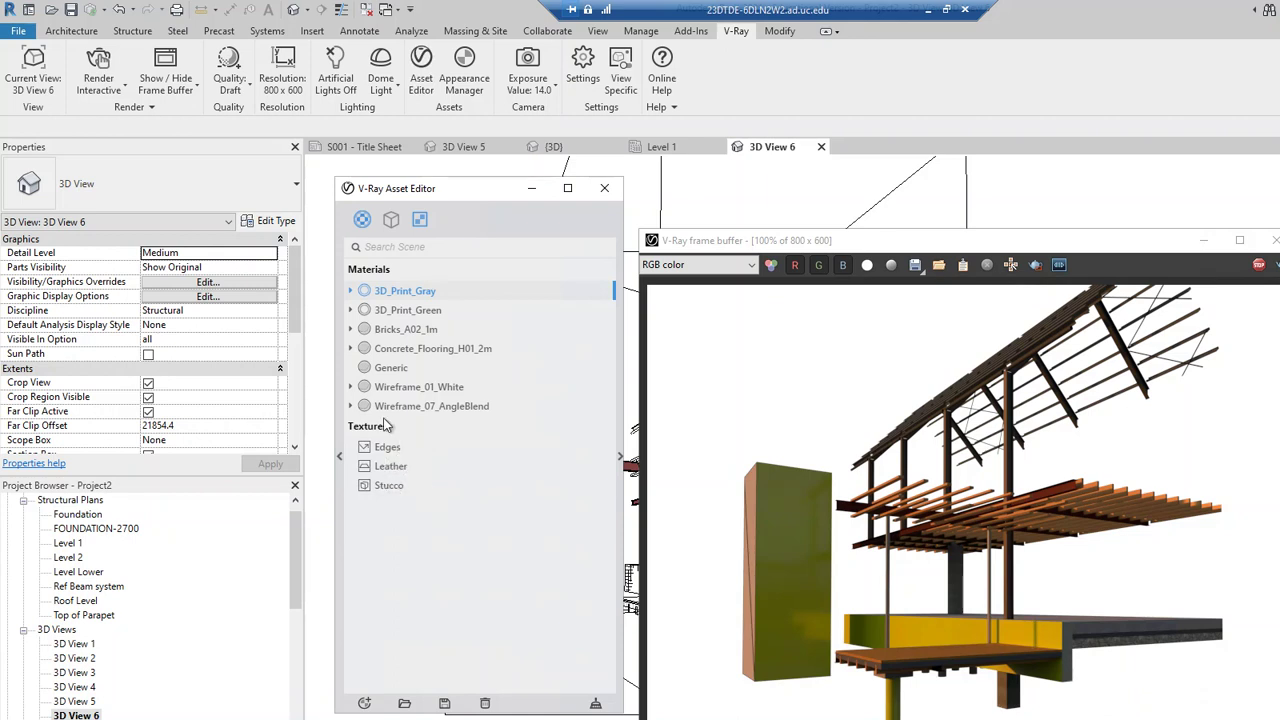
click(362, 220)
click(418, 222)
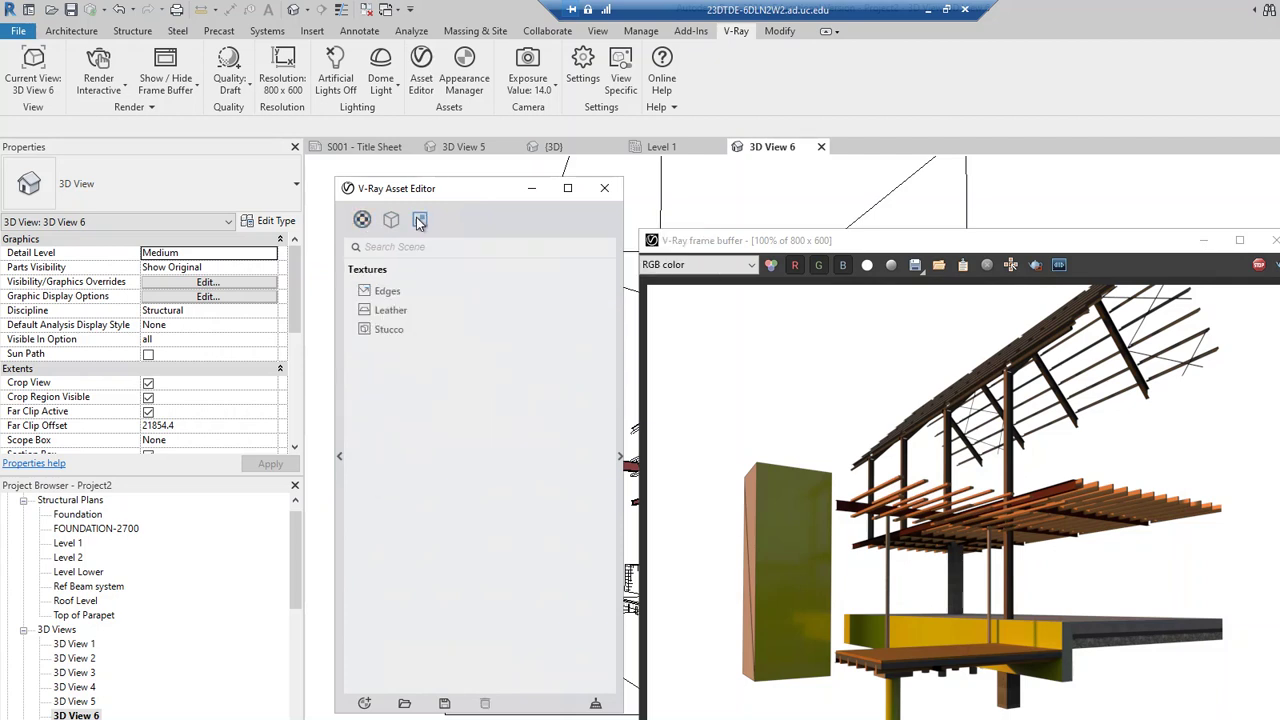
click(418, 224)
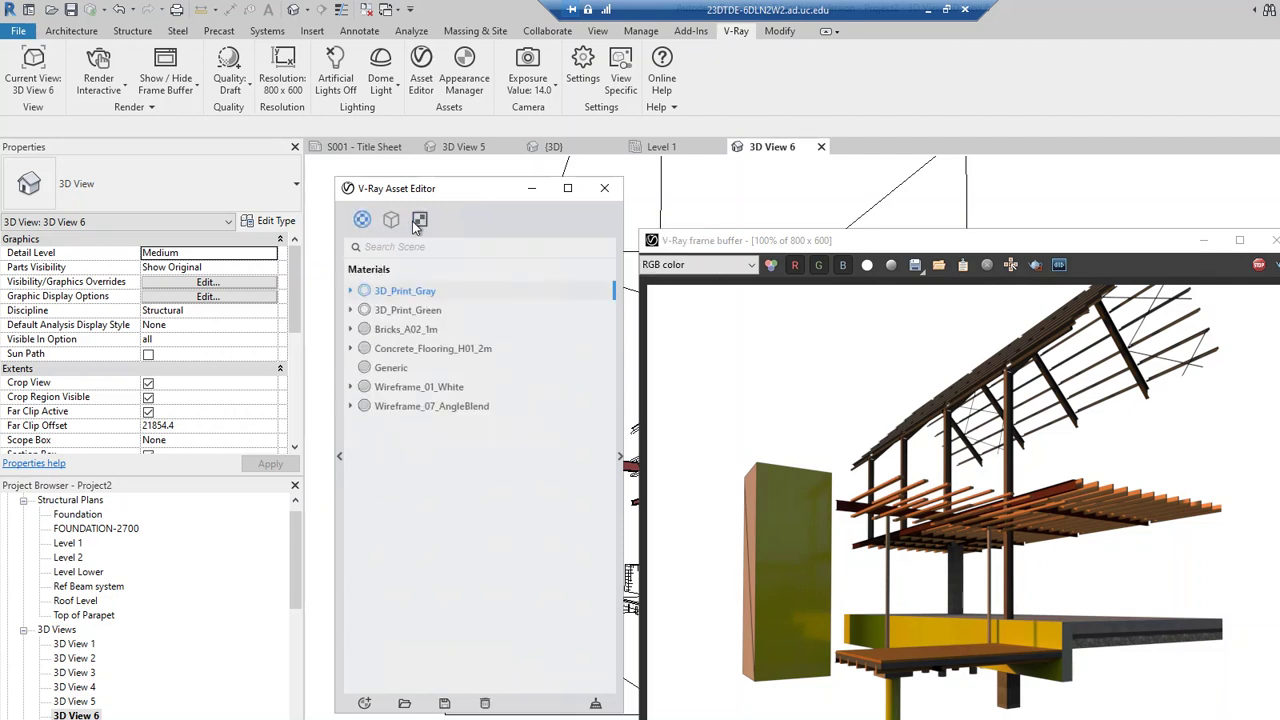
- Open the material library beside the scene materials and expand its list of material categories
click(341, 460)
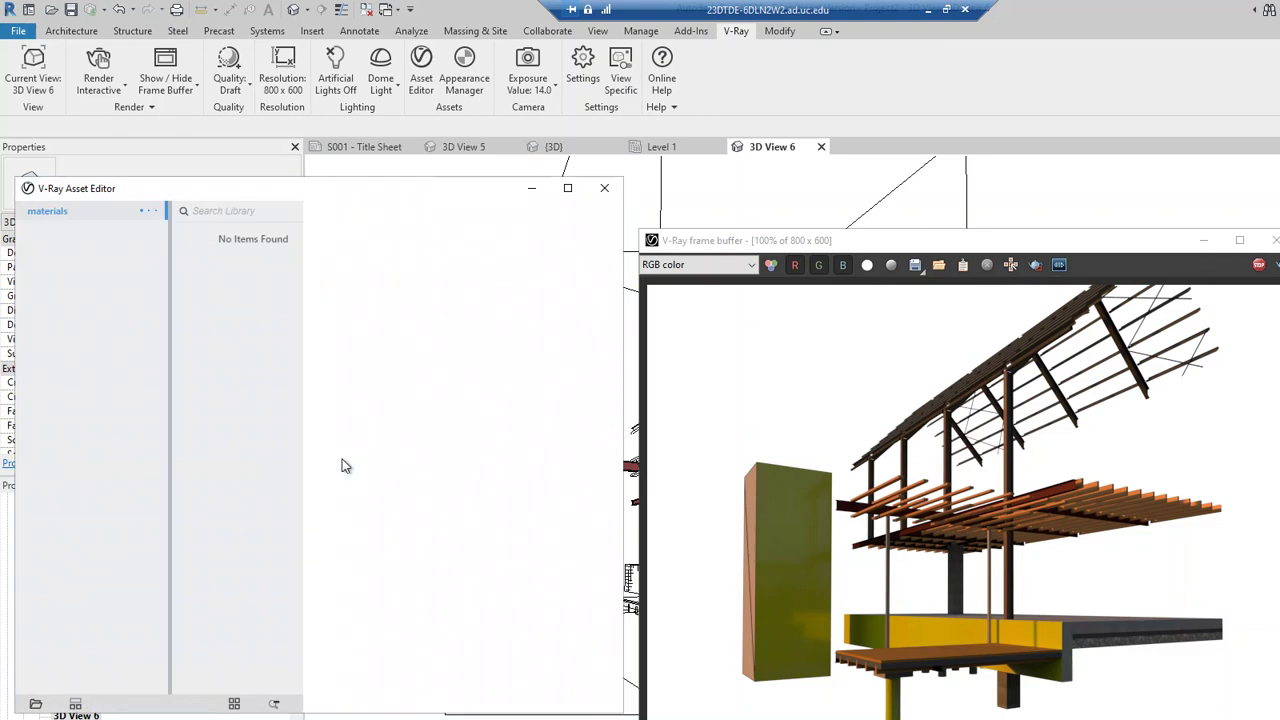
drag(412, 185, 527, 186)
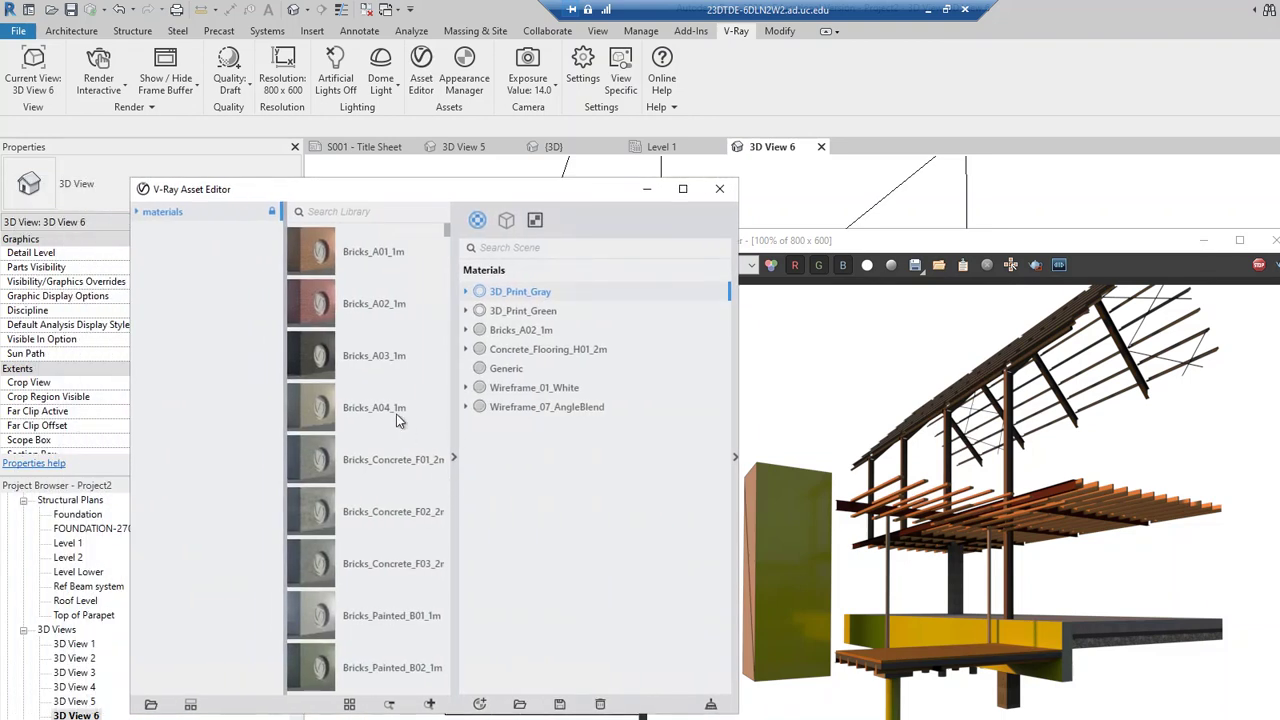
click(140, 217)
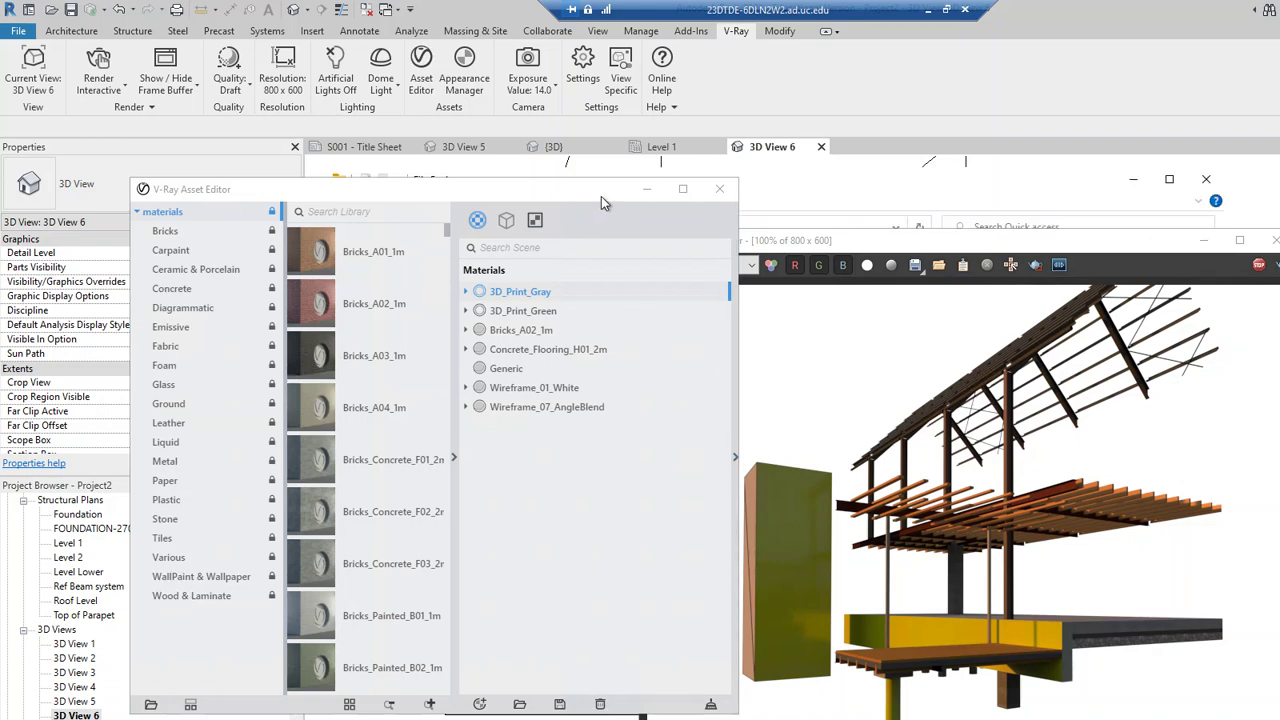
- Minimize the frame buffer and Asset Editor, and look through the folders of the C: drive in File Explorer
drag(480, 192, 520, 319)
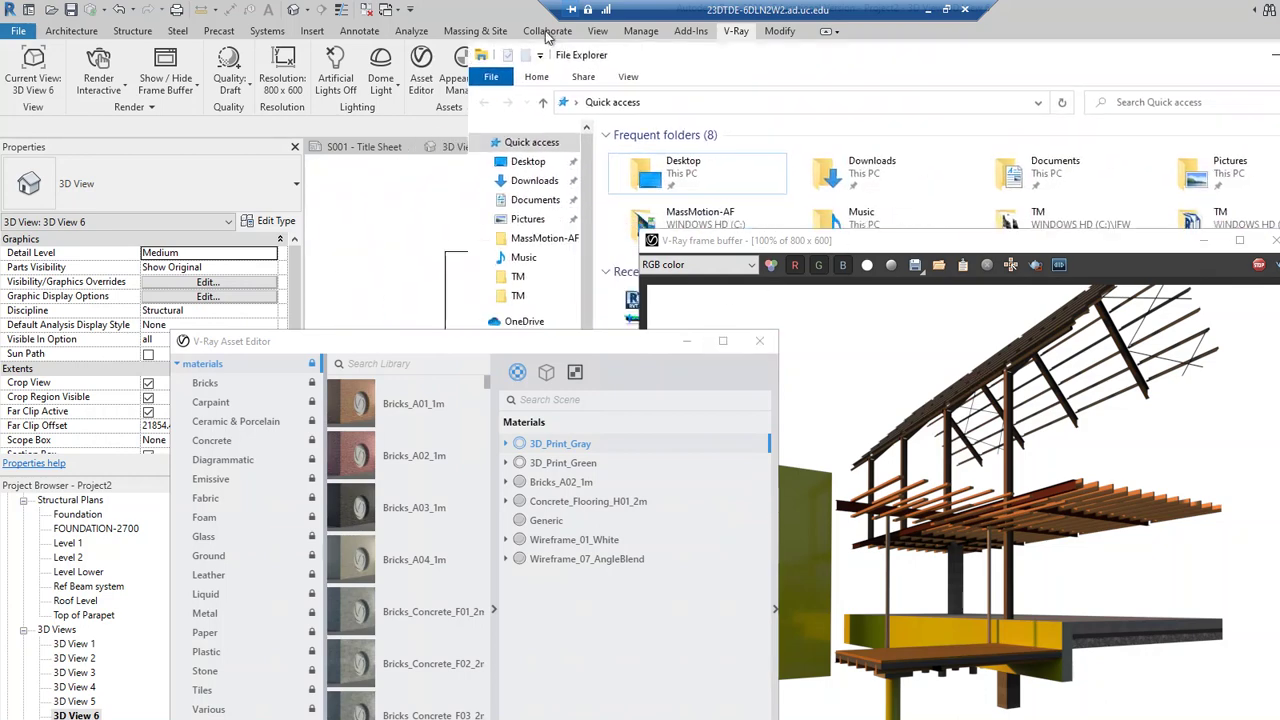
click(1205, 242)
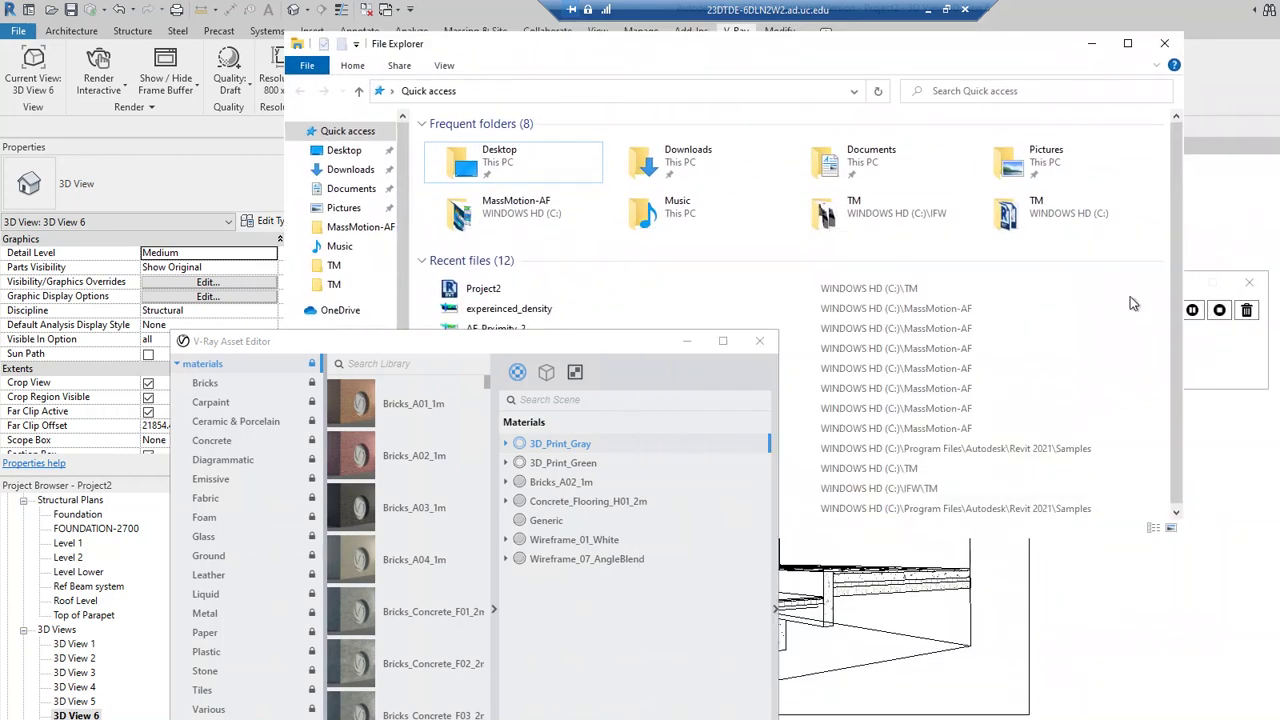
click(686, 342)
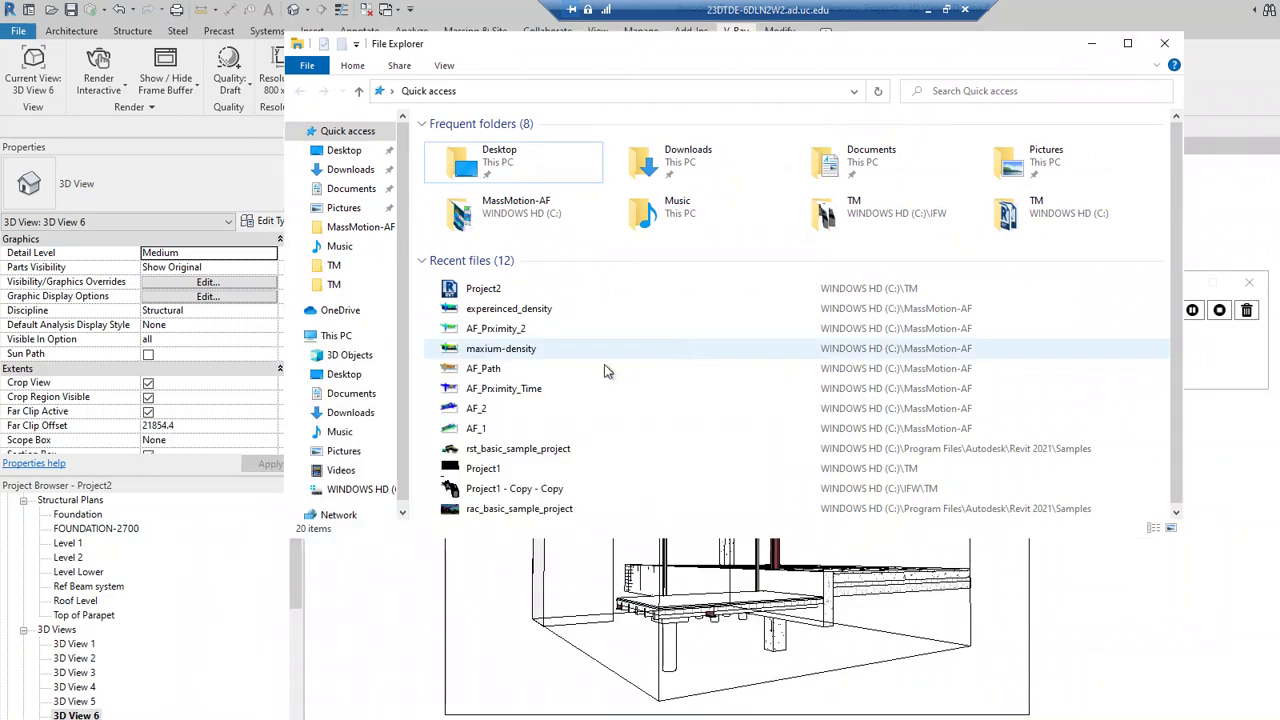
click(357, 488)
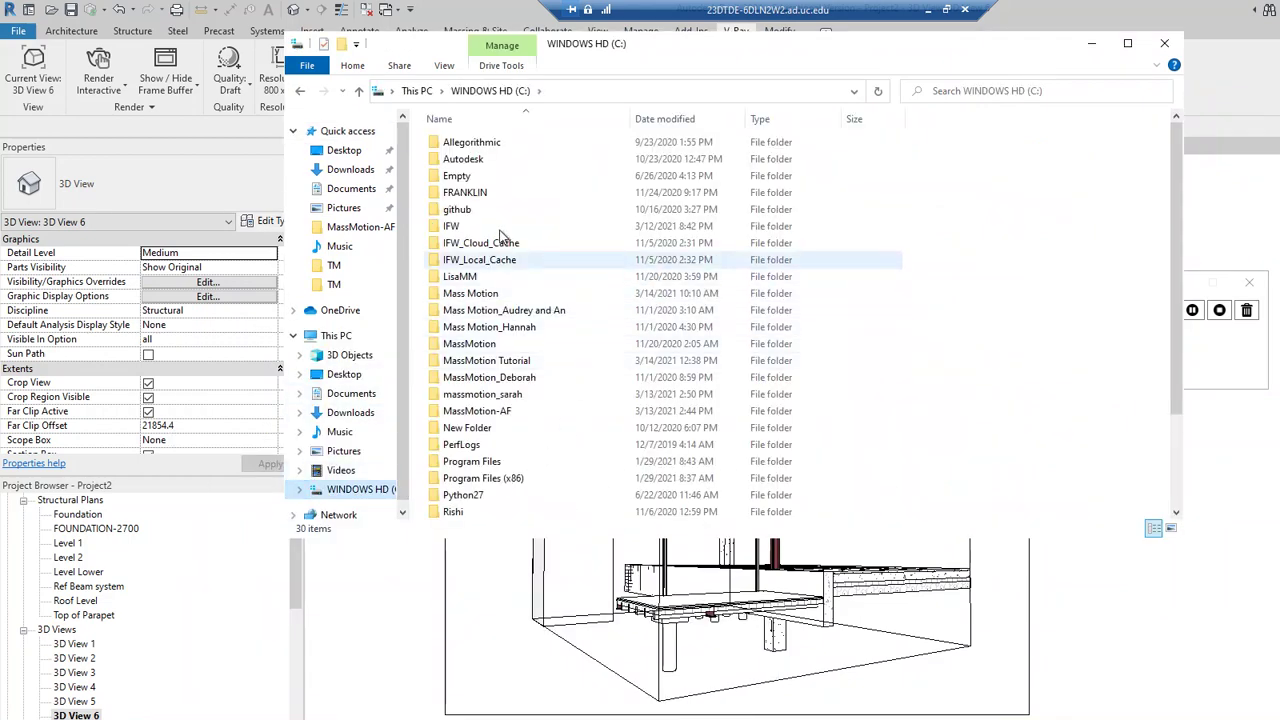
scroll(528, 316, down, 3)
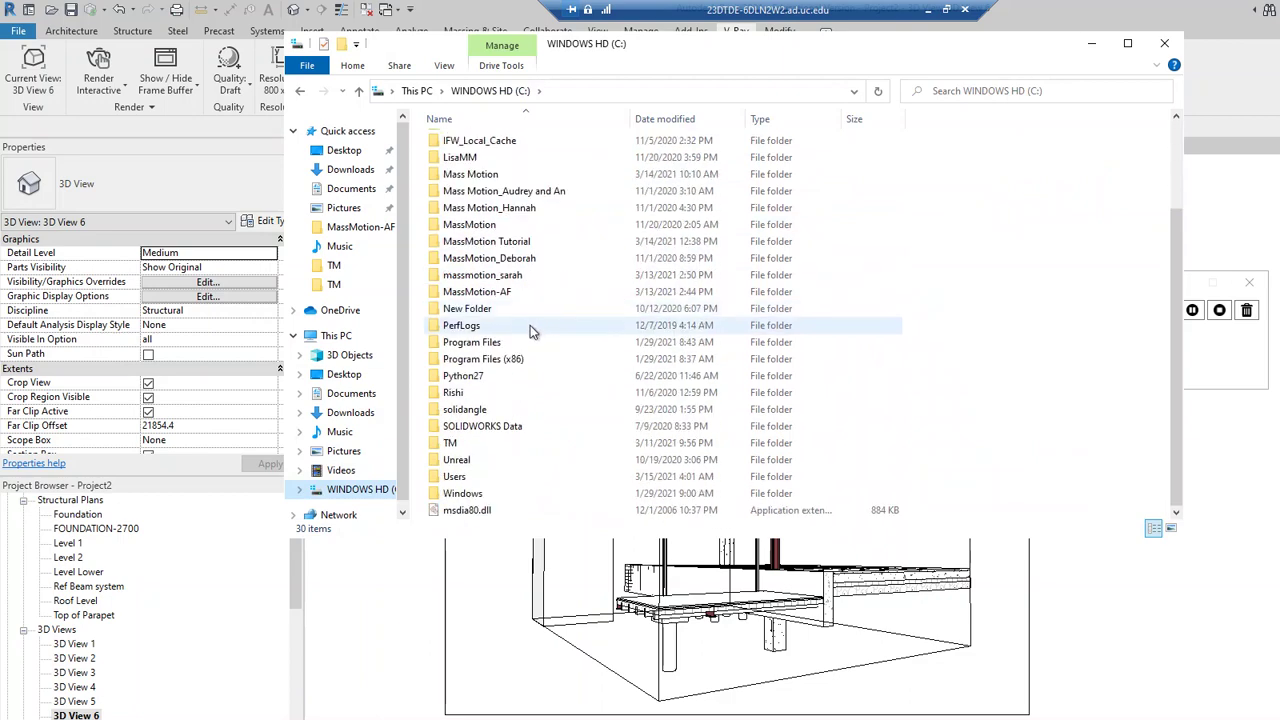
scroll(530, 326, up, 3)
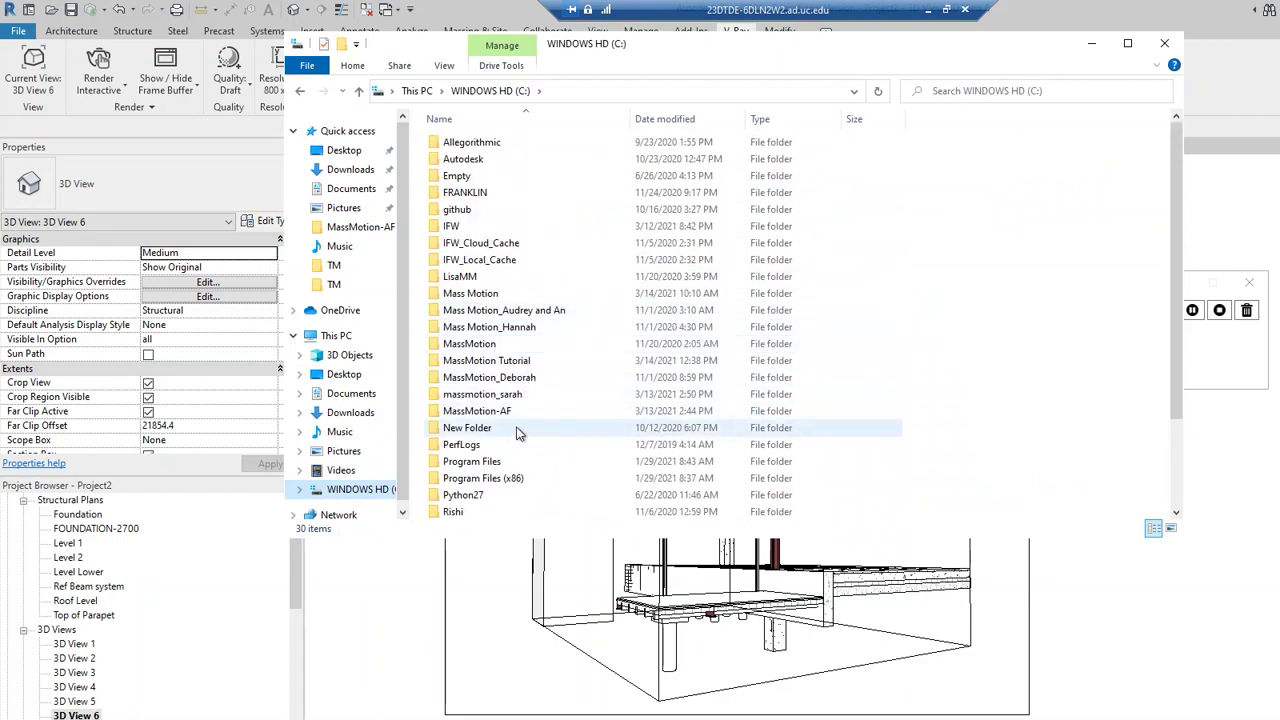
- Navigate to the folder Program Files > Chaos Group > V-Ray > V-Ray for Revit > materials
double_click(508, 462)
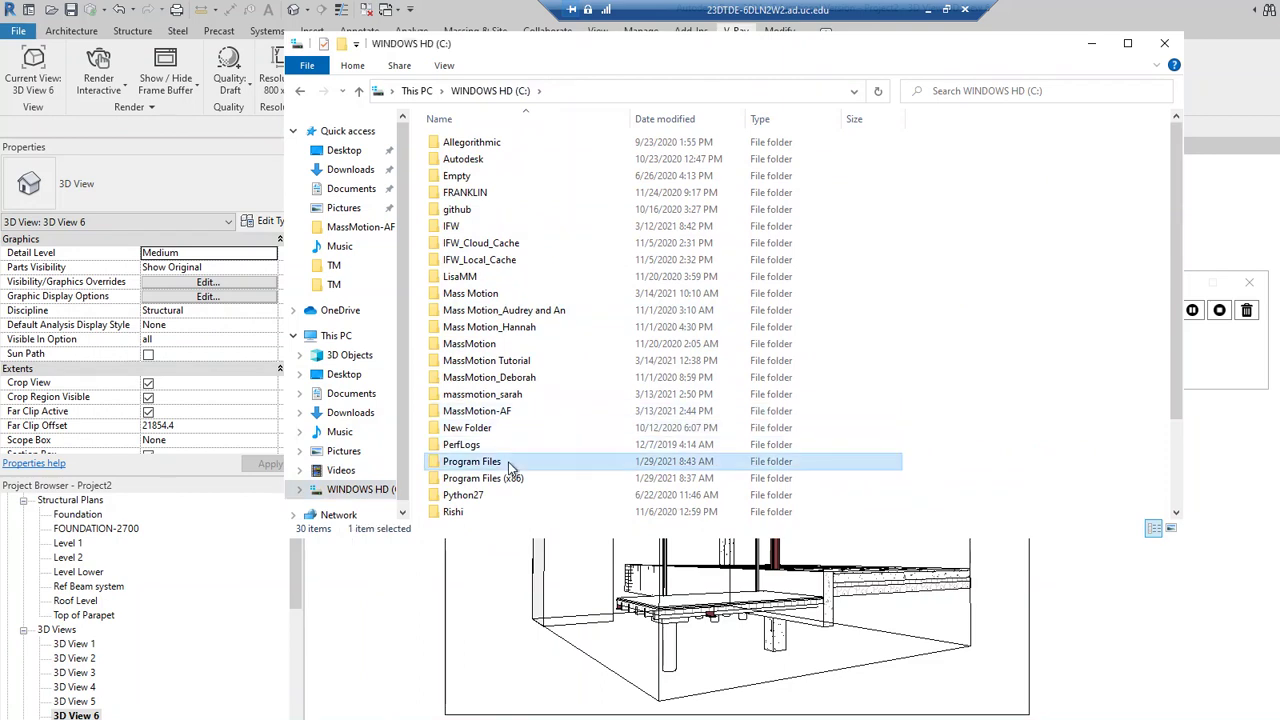
double_click(470, 227)
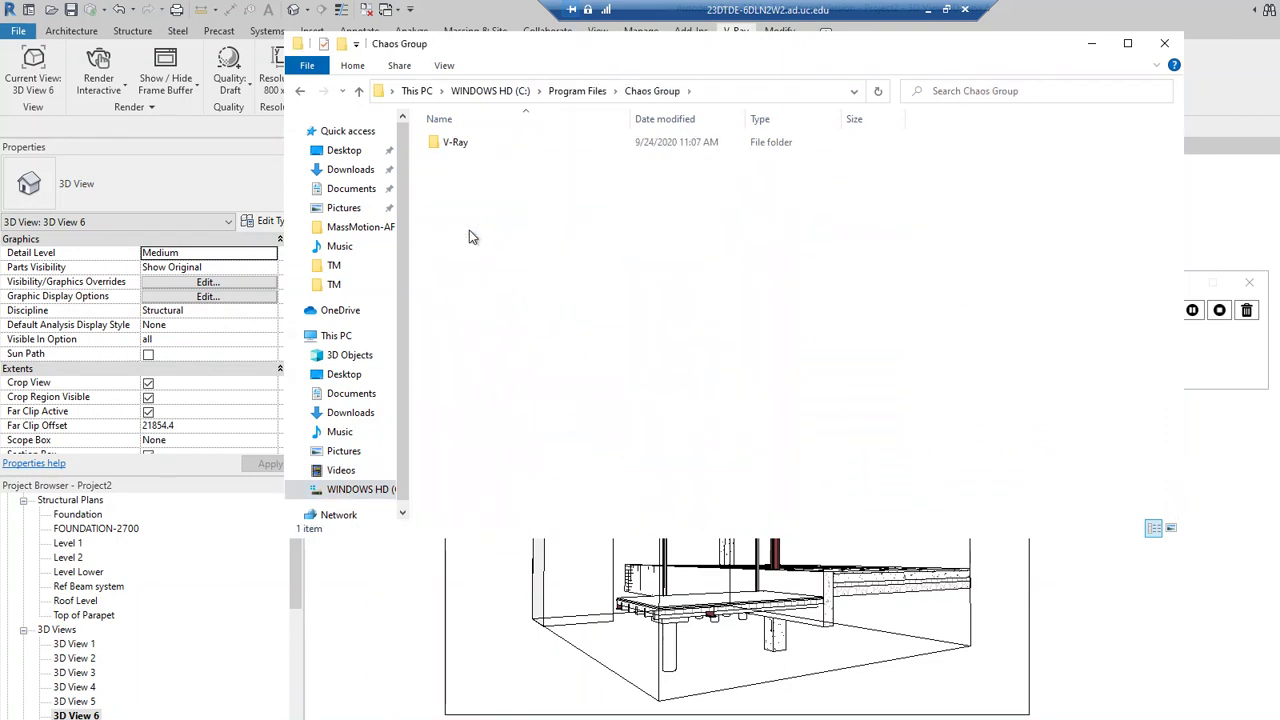
double_click(500, 143)
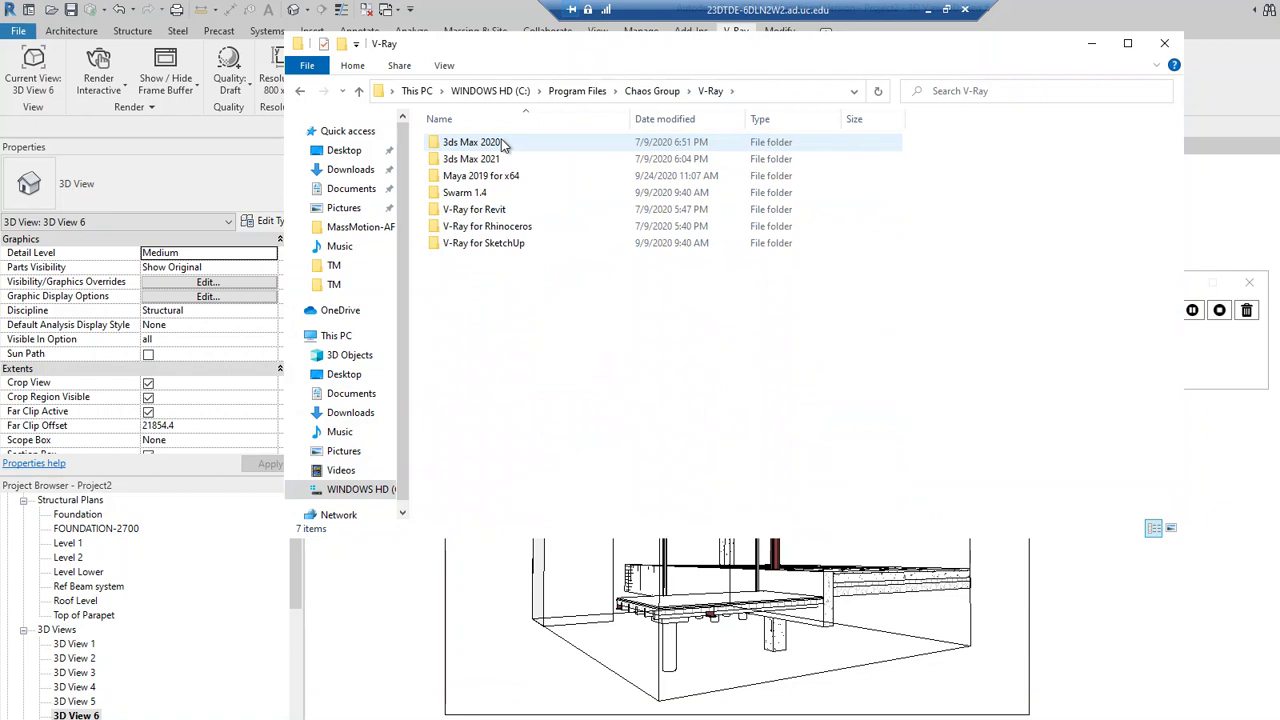
double_click(541, 210)
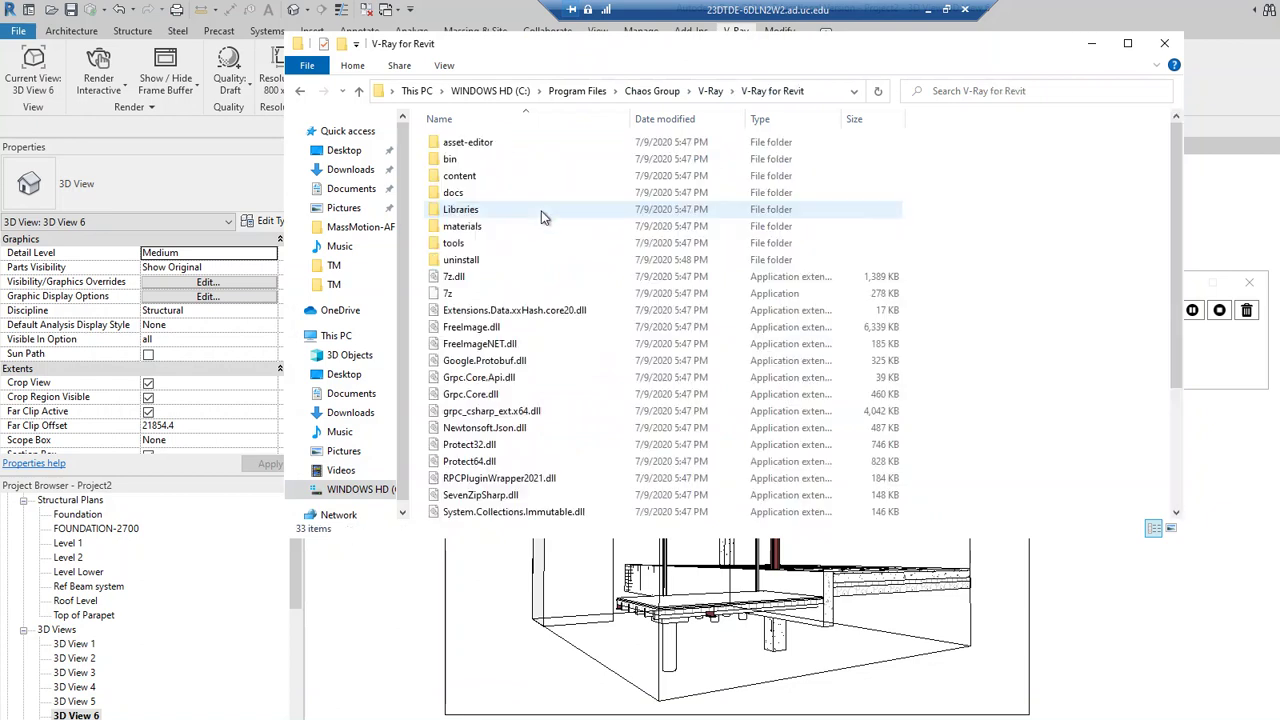
click(491, 226)
double_click(492, 226)
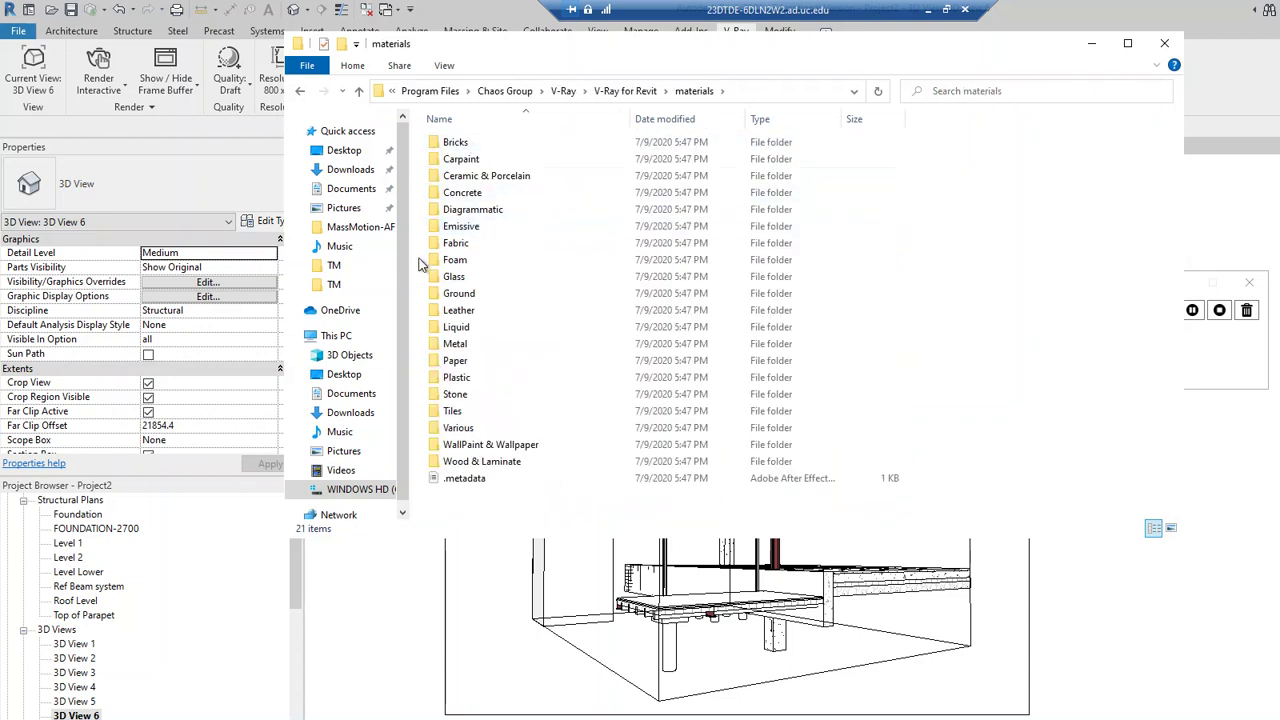
- Examine the material files and the path of the Glass folder, and minimize File Explorer
click(502, 280)
double_click(500, 279)
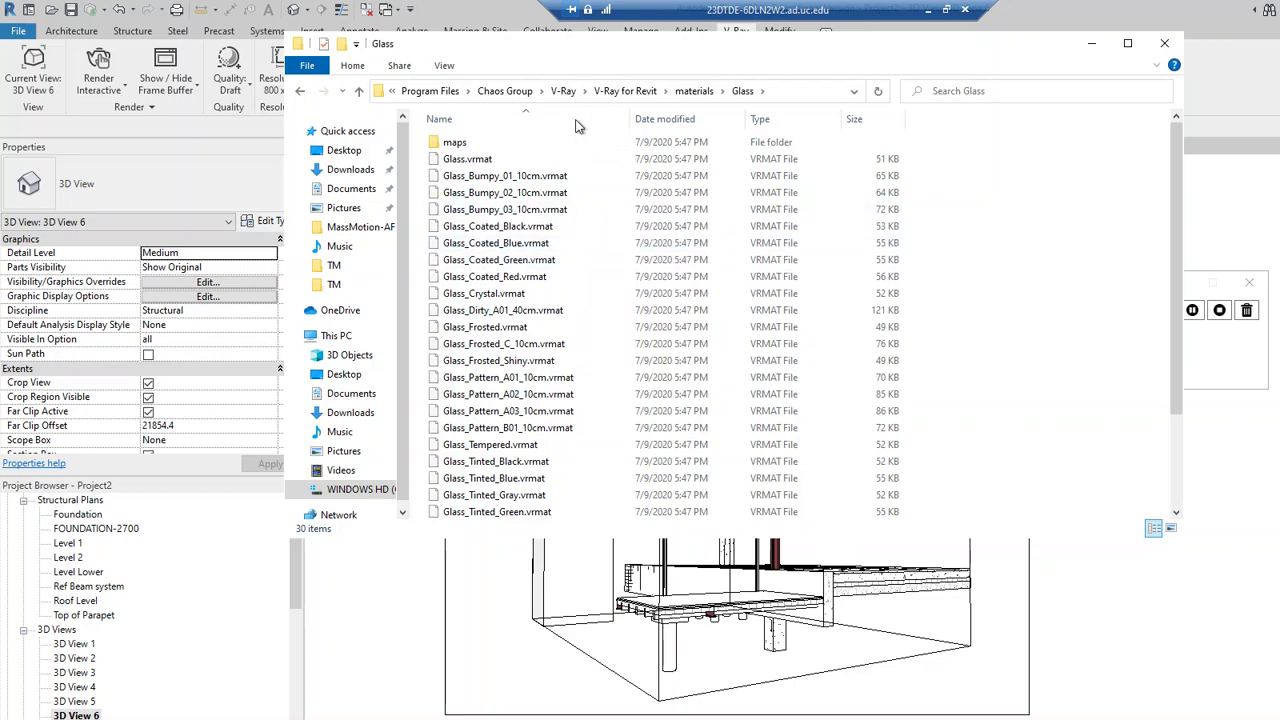
click(793, 90)
click(1093, 45)
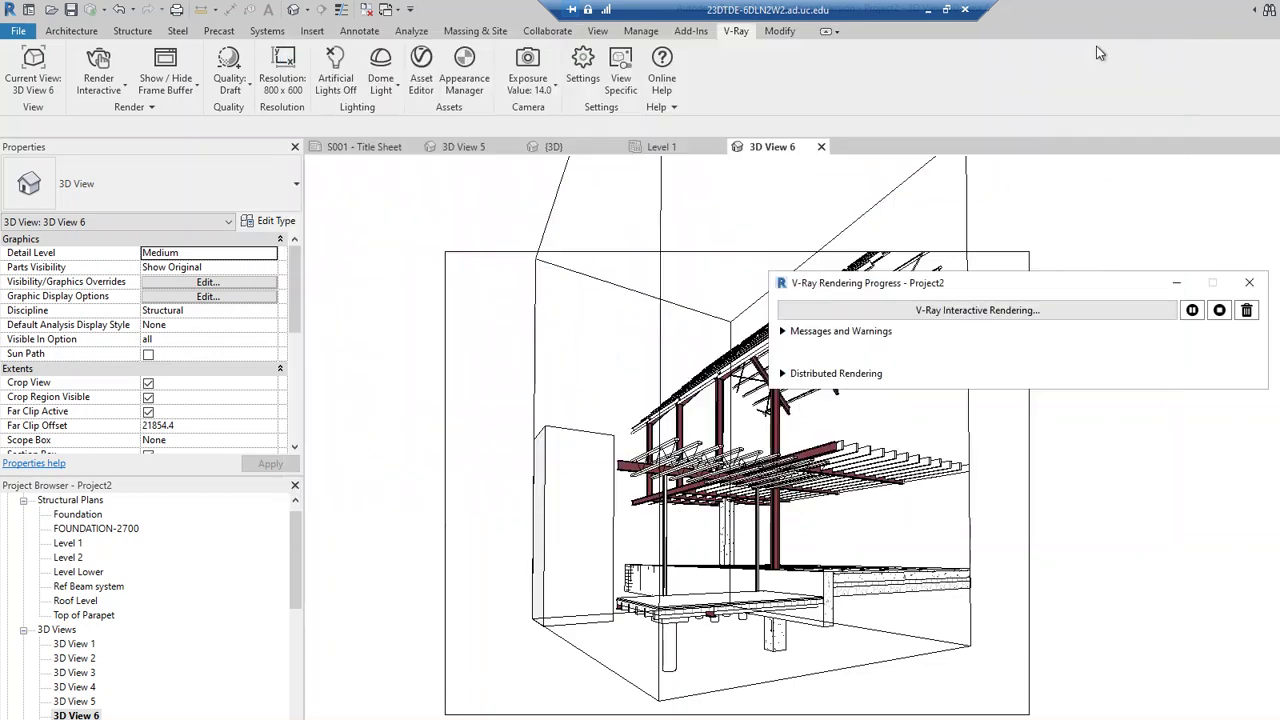
- Stop the interactive rendering, and restore the Asset Editor and place it beside the rendering progress window
click(1219, 311)
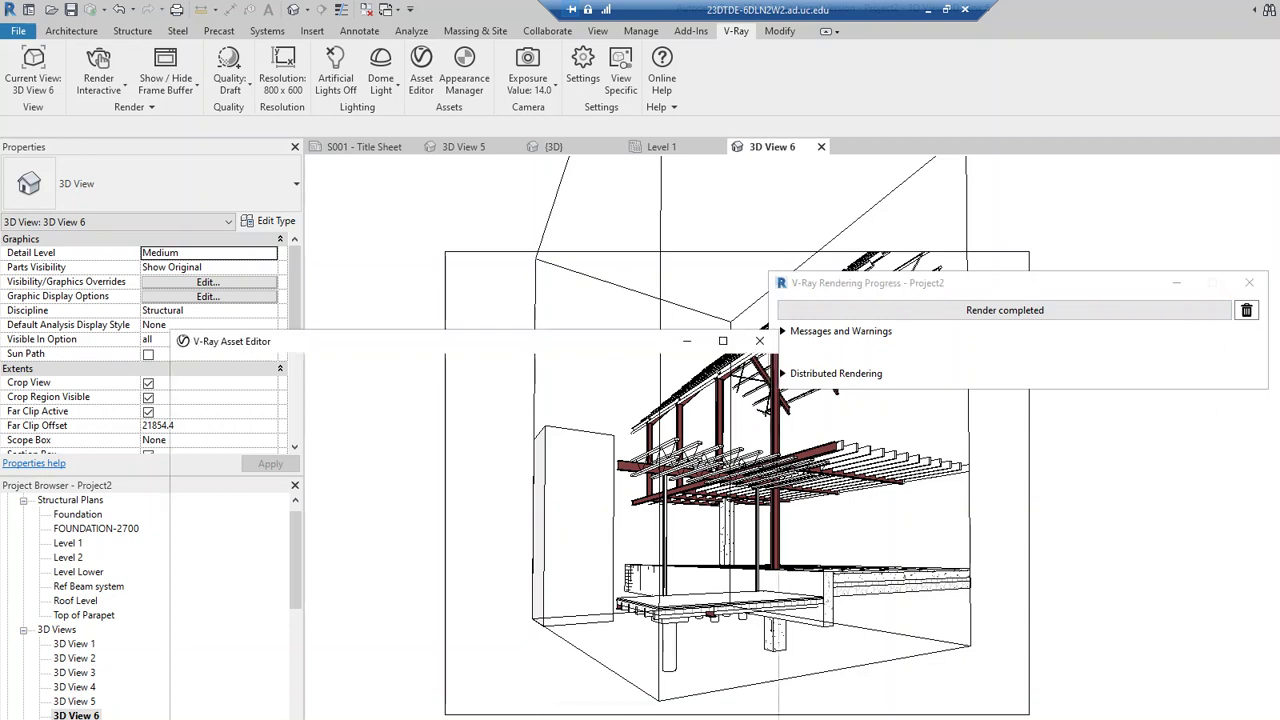
drag(628, 338, 1279, 207)
key(super+shift+Left)
drag(836, 216, 580, 186)
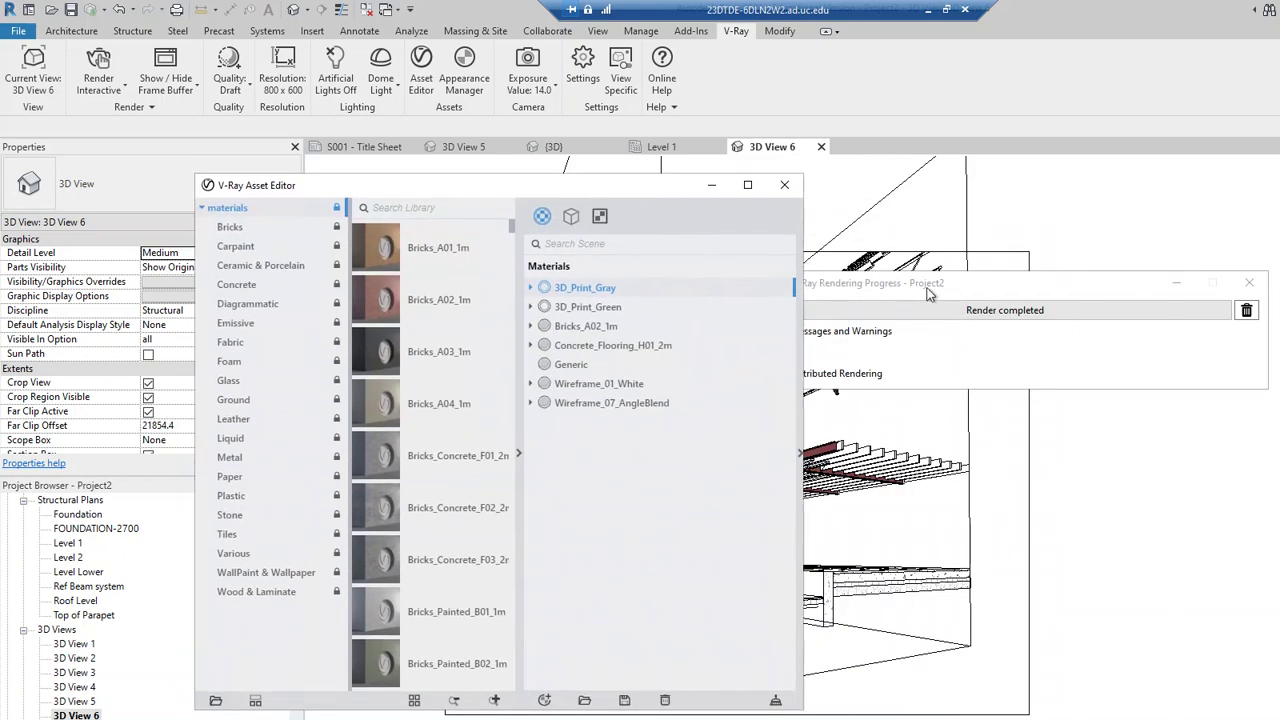
drag(446, 186, 506, 180)
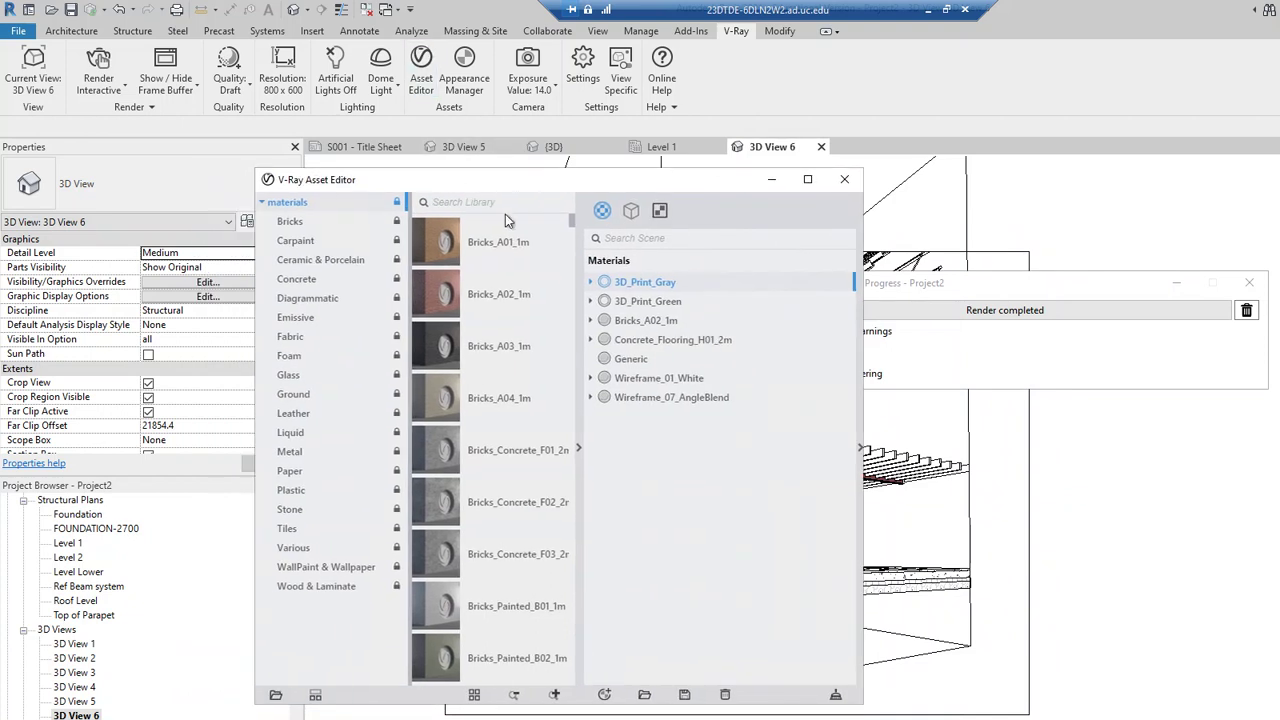
- Look through library categories such as Ceramic & Porcelain, Glass, Liquid, Paper, Stone, Bricks, Wood & Laminate and Tiles
click(314, 259)
click(297, 302)
click(291, 375)
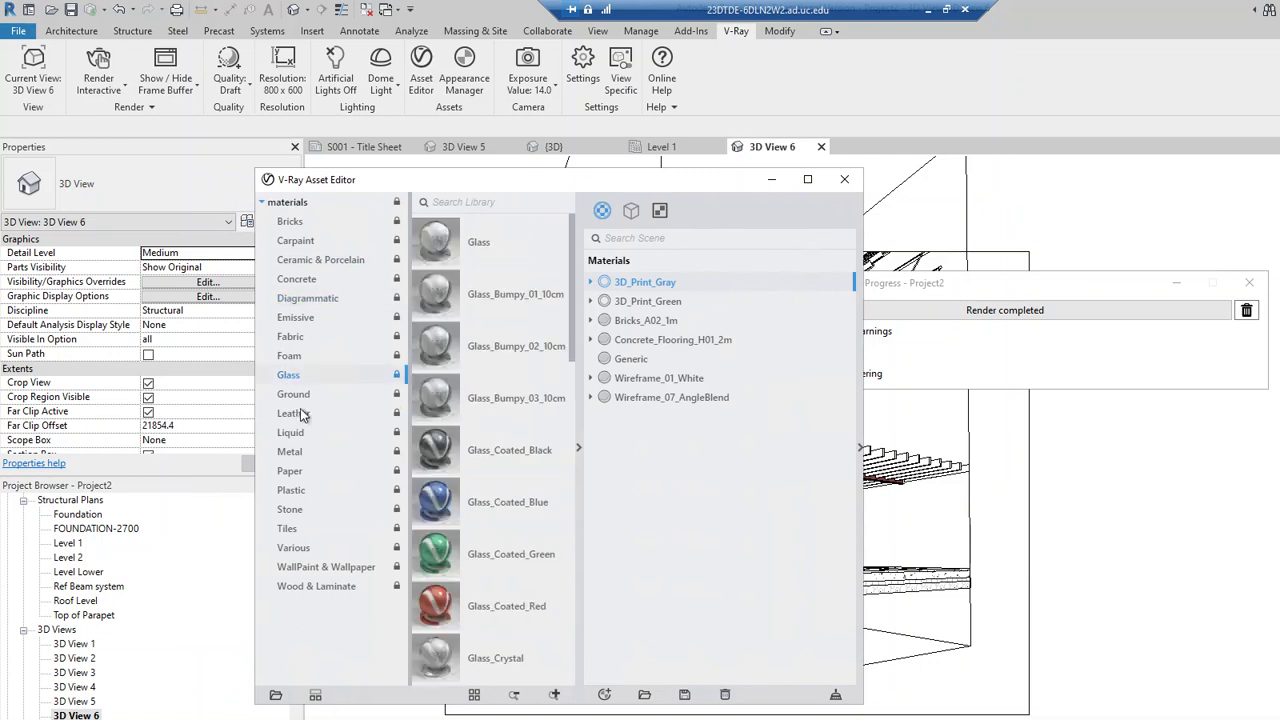
click(300, 414)
click(300, 433)
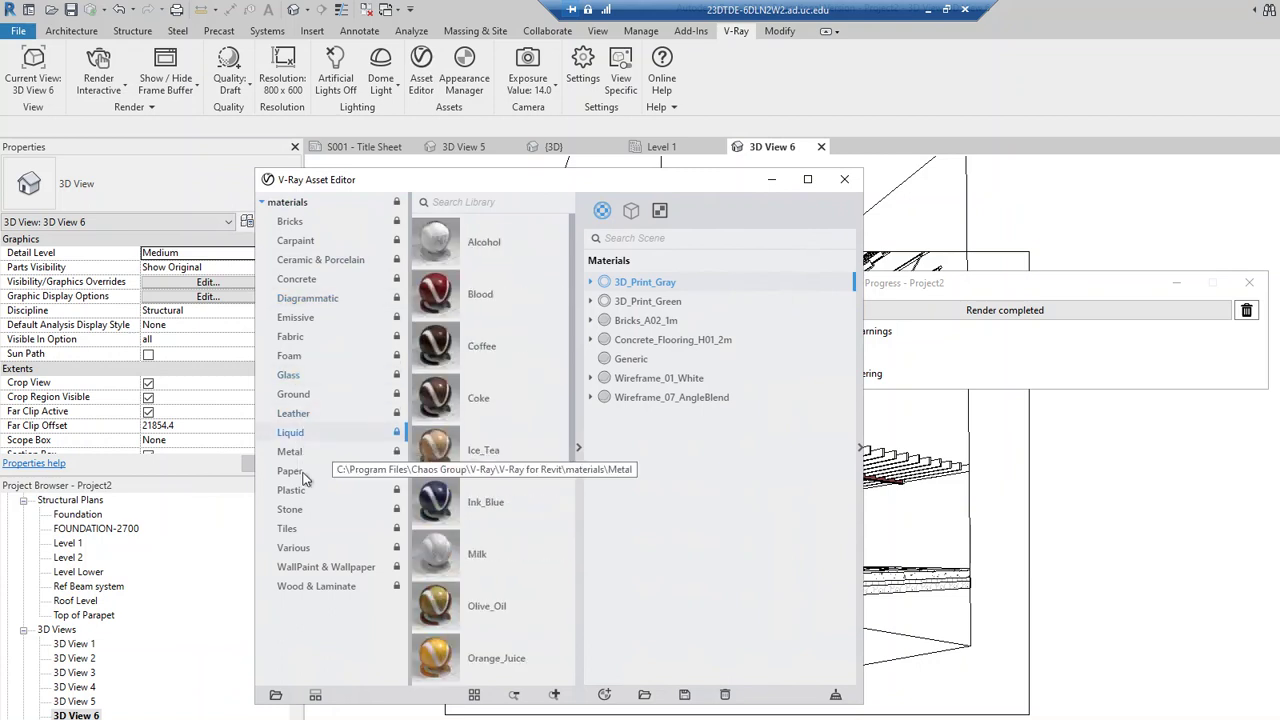
click(303, 472)
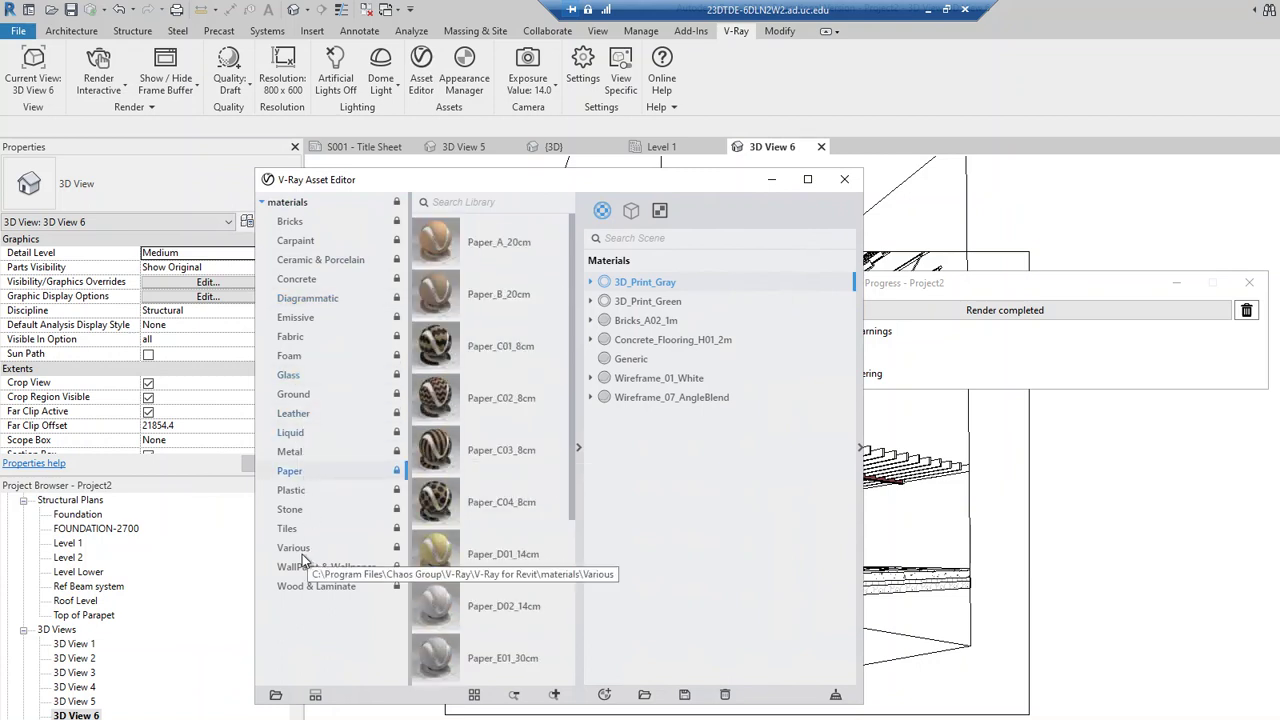
click(288, 509)
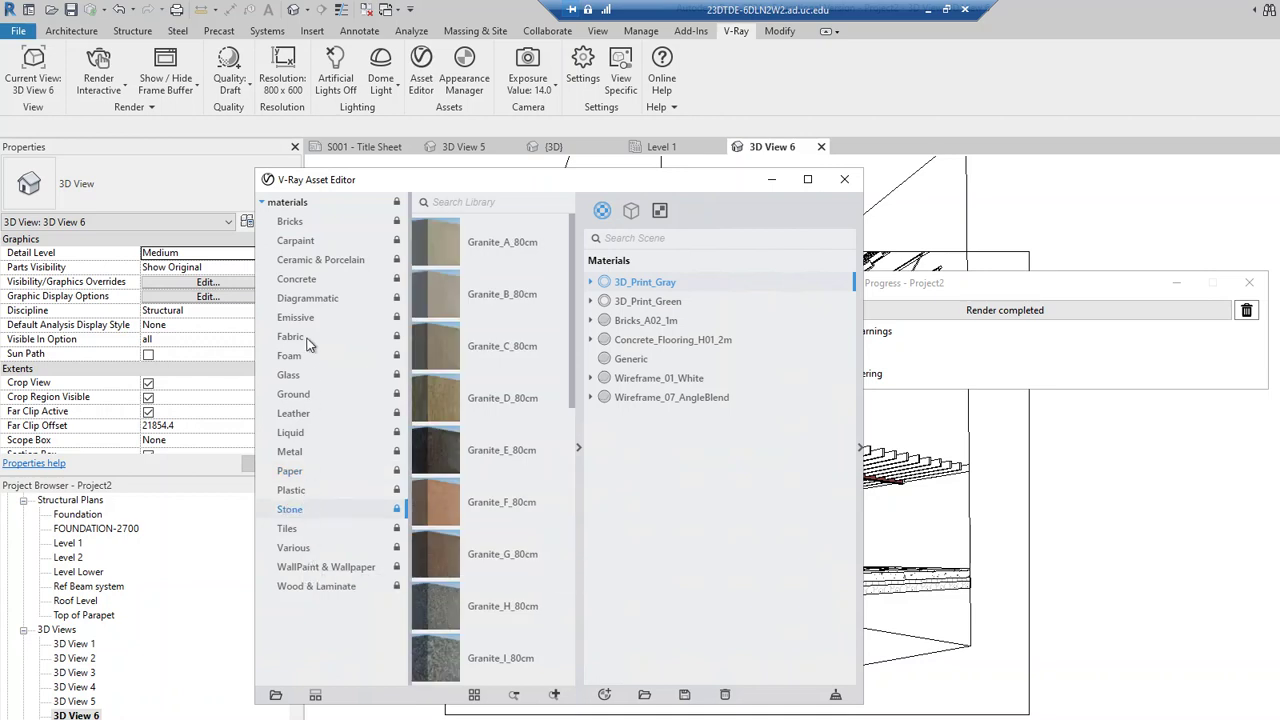
click(306, 222)
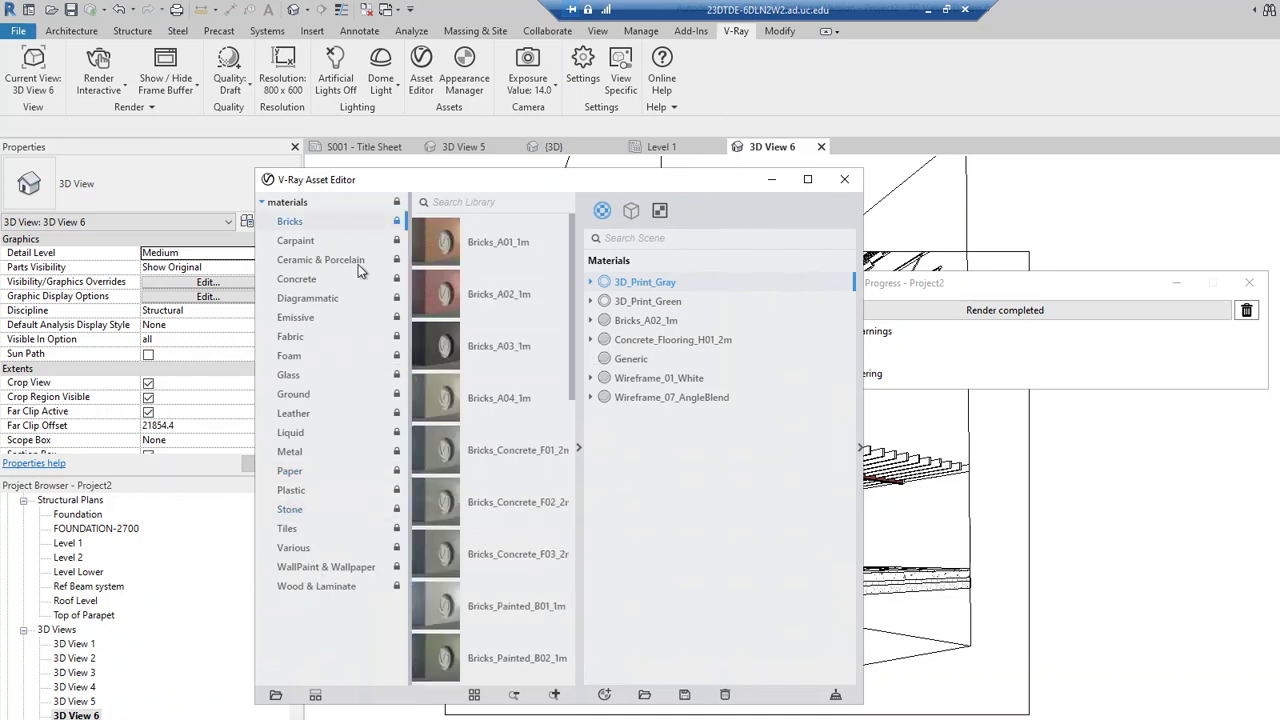
click(313, 590)
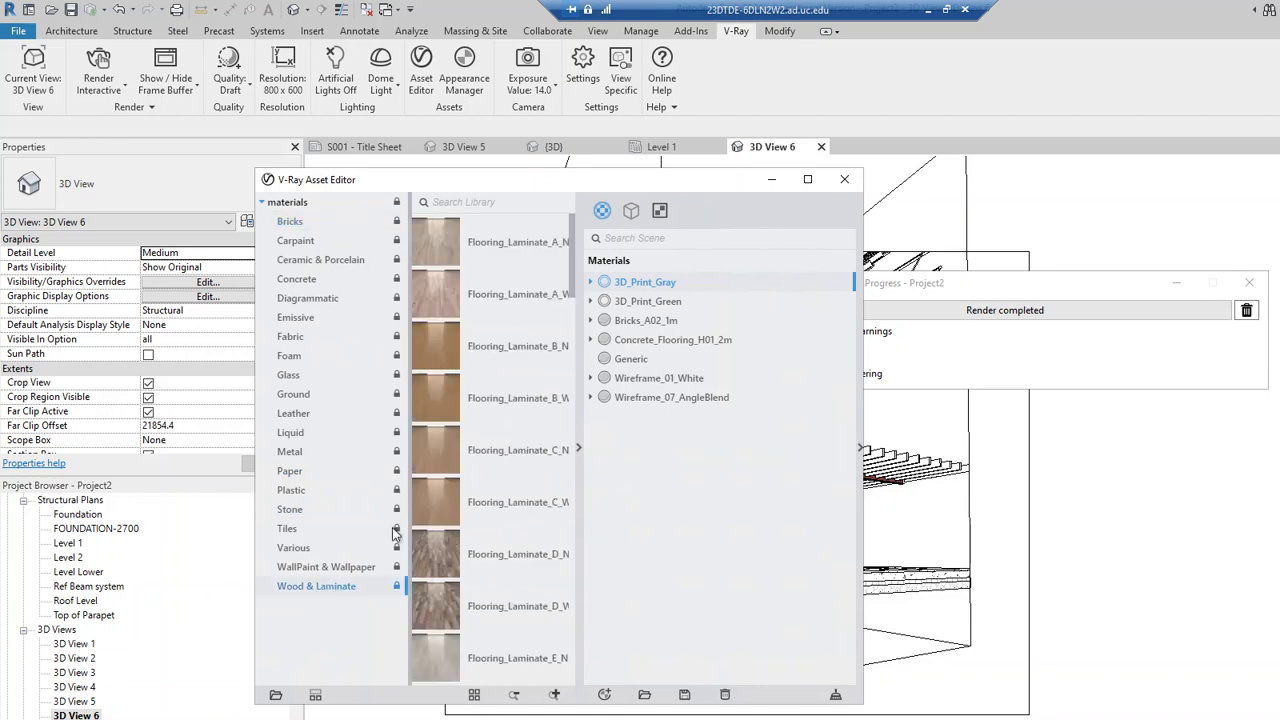
click(296, 530)
- Add the Flooring_Laminate_B_Wide_250cm material from the Wood & Laminate category to the scene
click(296, 590)
right_click(434, 403)
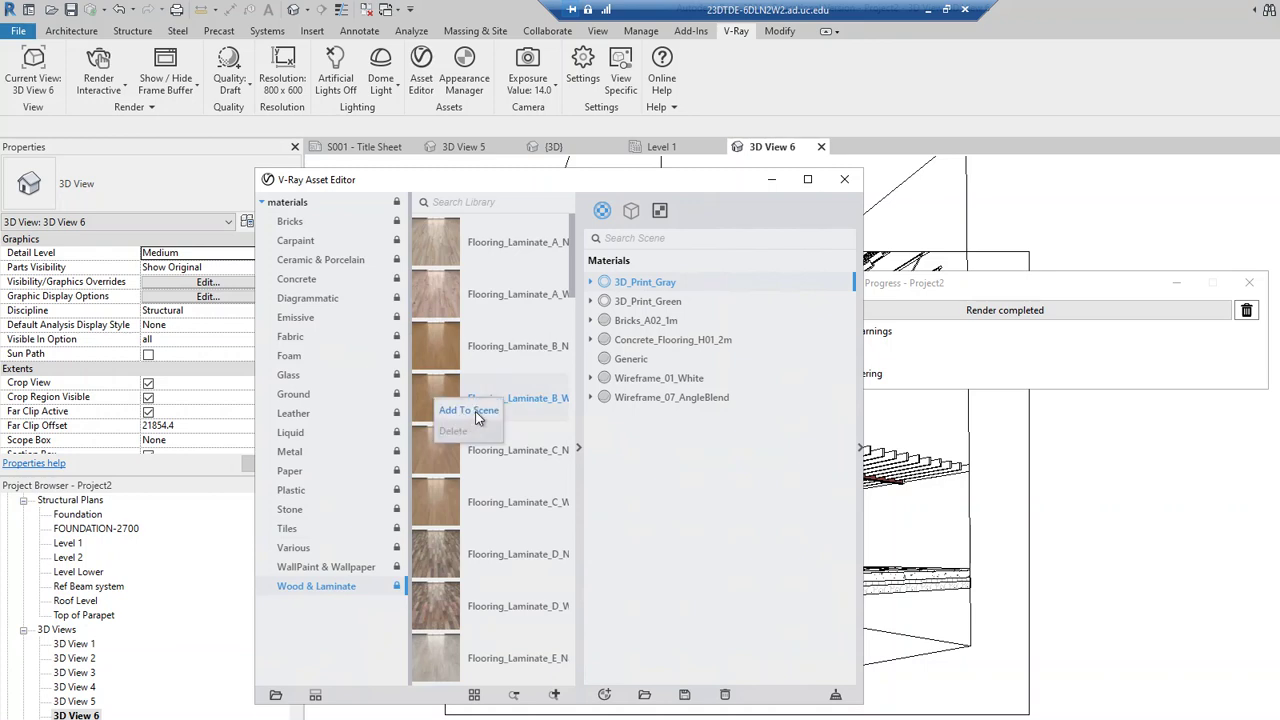
click(478, 411)
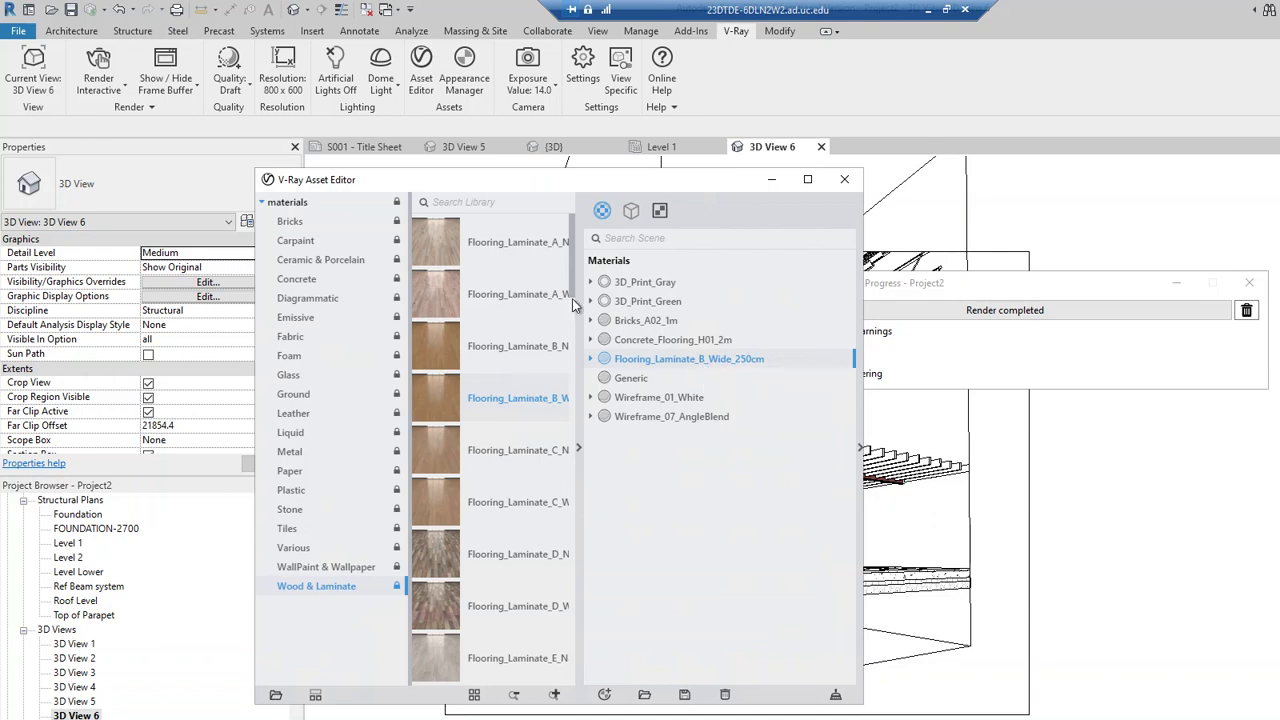
- Hide the material library, place the Asset Editor beside the model, and show the Flooring_Laminate_B_Wide_250cm material's maps and settings
click(574, 450)
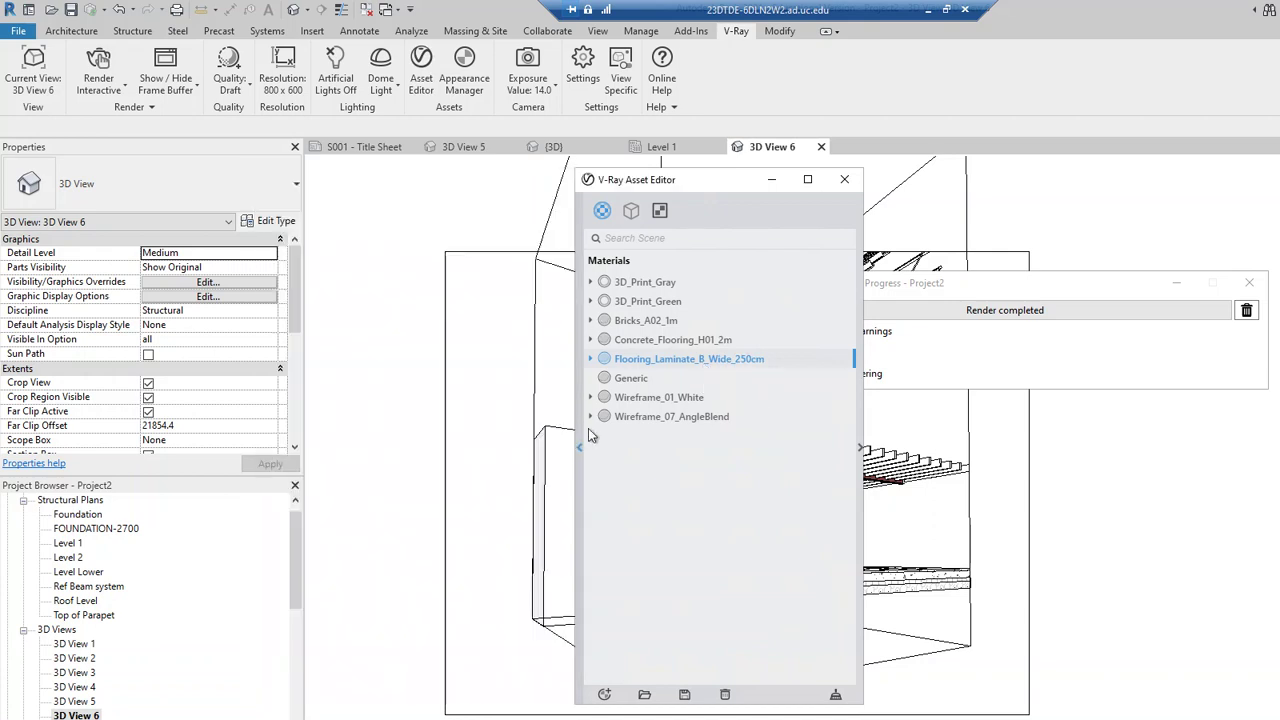
drag(661, 182, 393, 184)
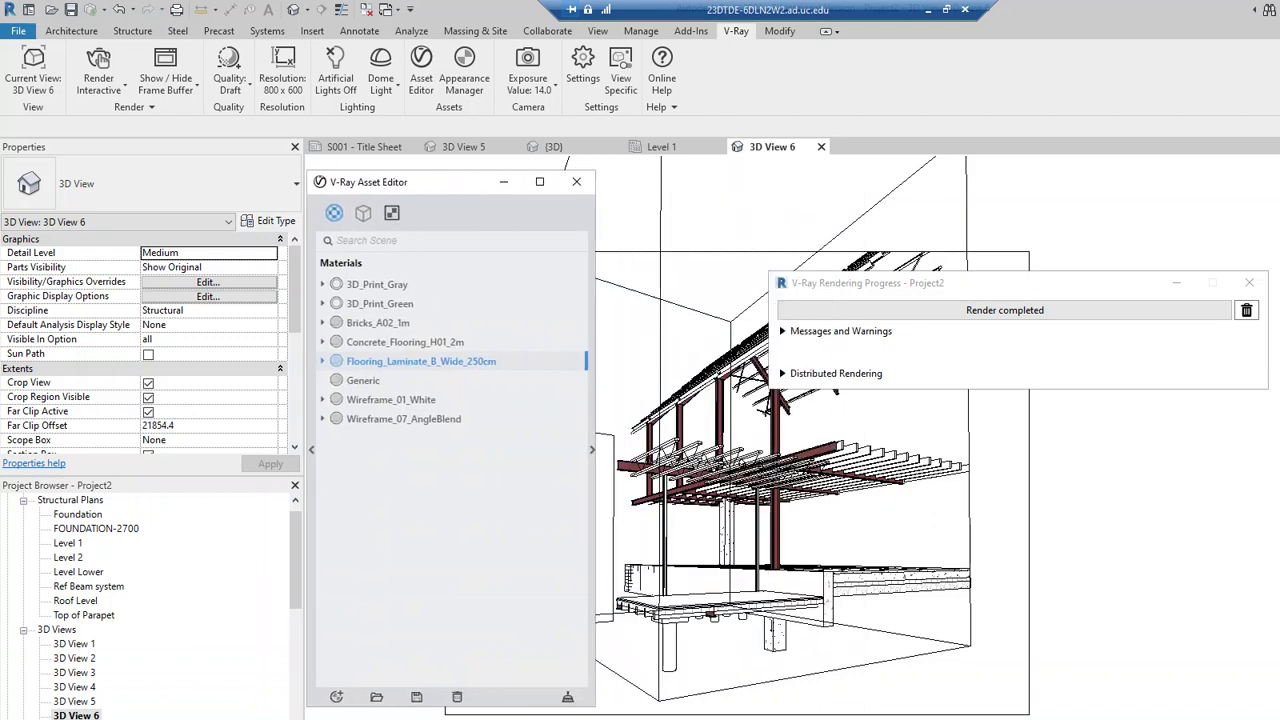
click(322, 362)
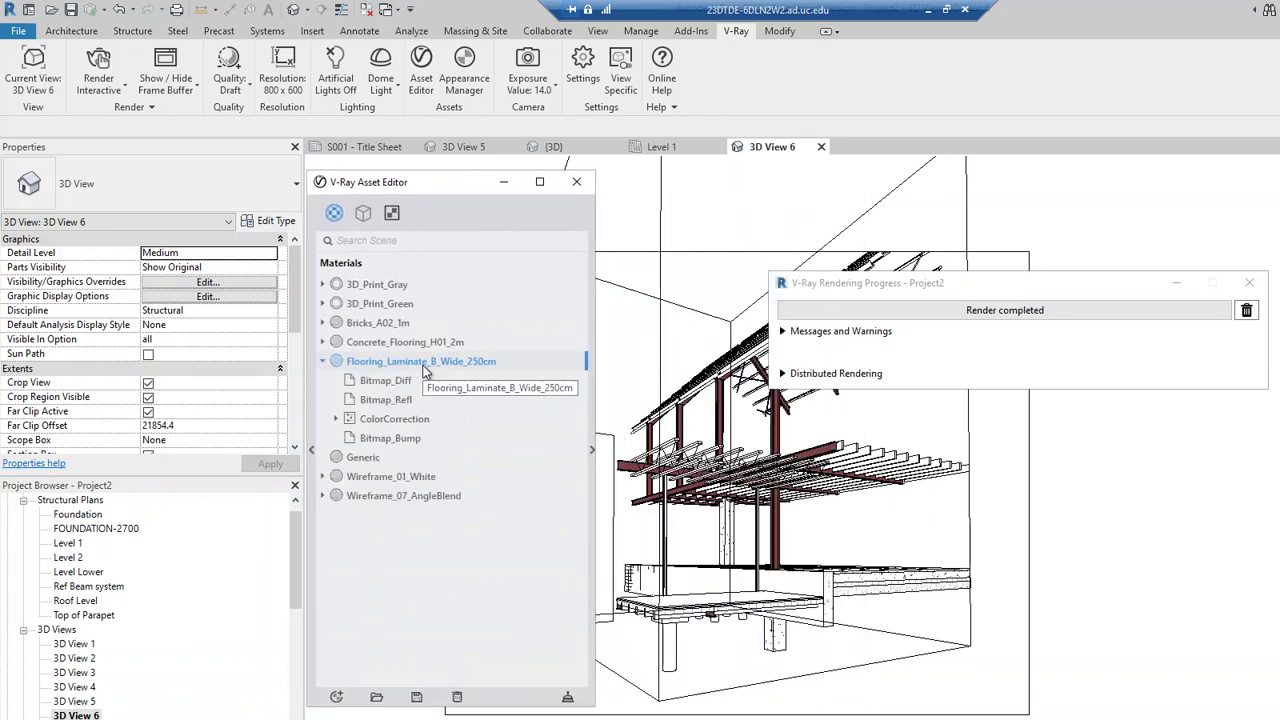
drag(461, 189, 490, 184)
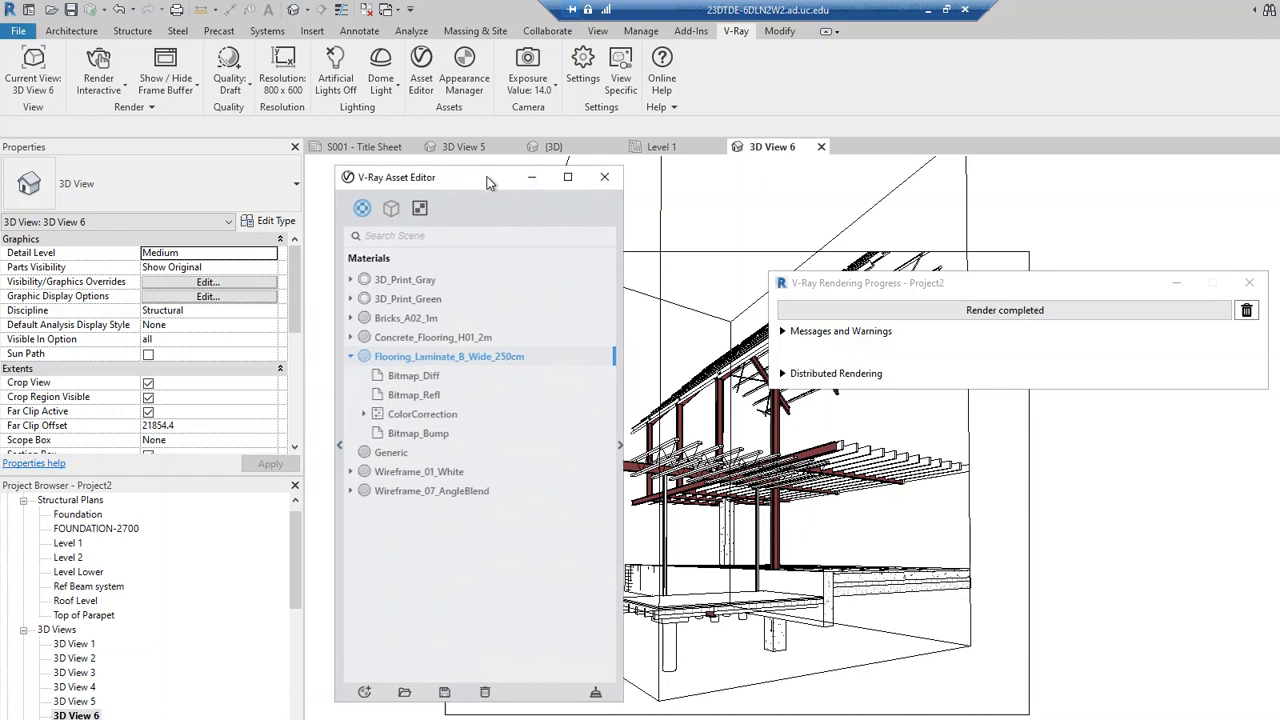
double_click(416, 357)
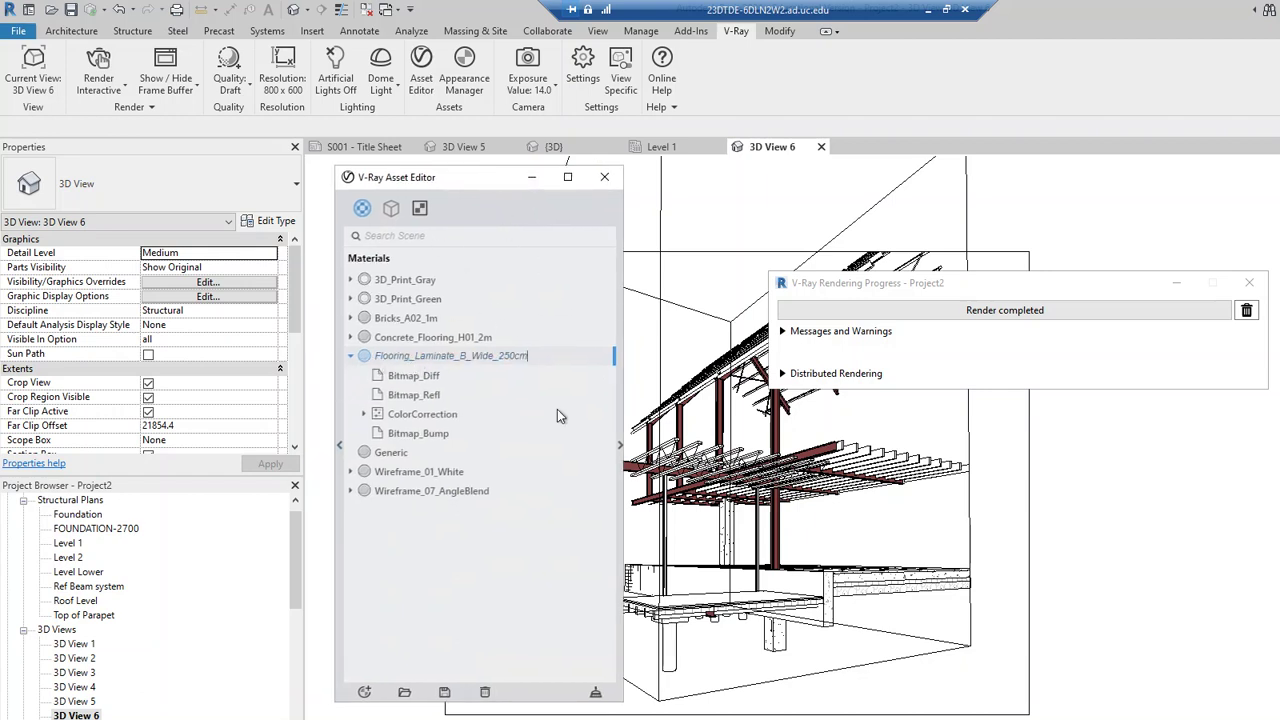
drag(480, 176, 451, 174)
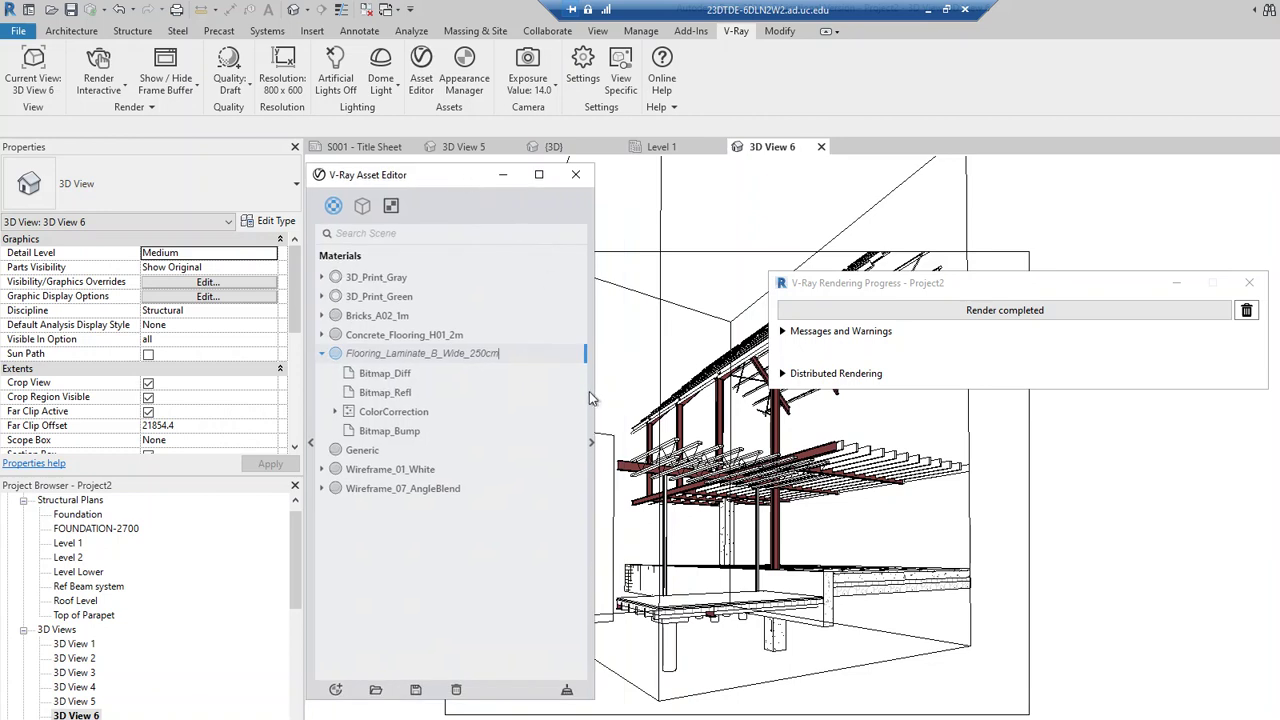
click(590, 444)
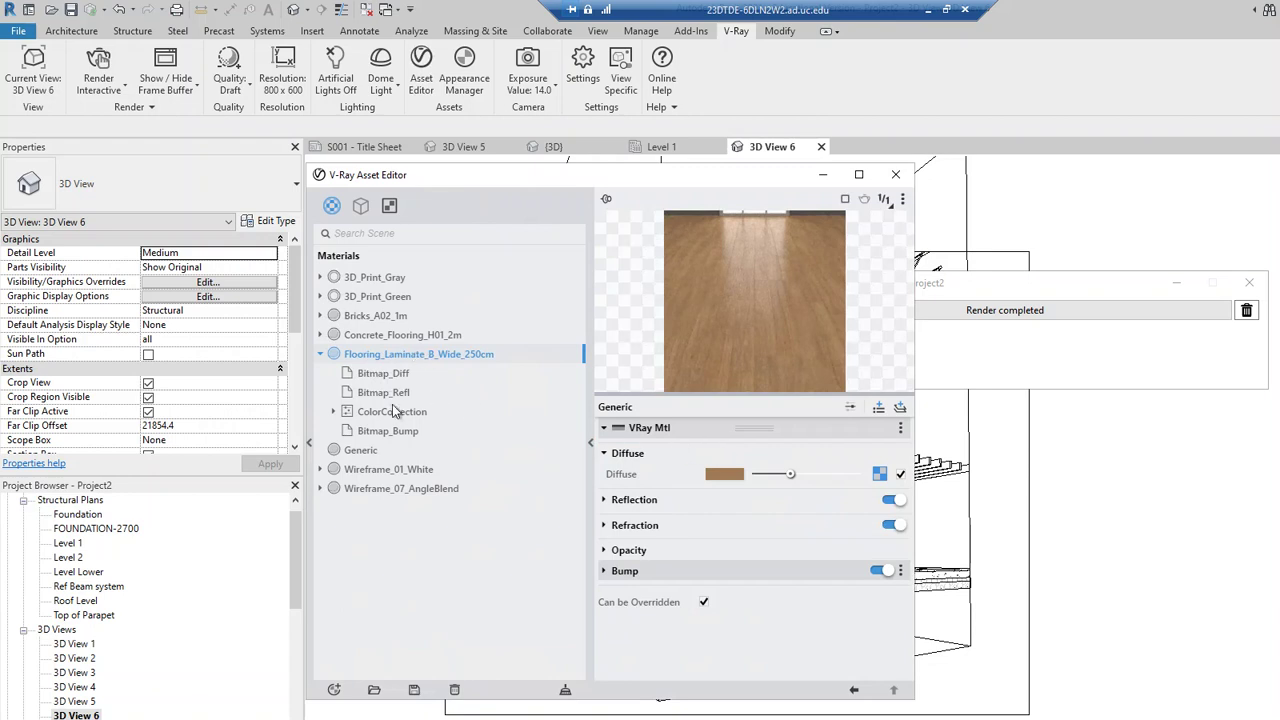
- Examine the laminate flooring material's diffuse, reflection and bump bitmaps and its color correction, ending on the material's own settings
click(402, 375)
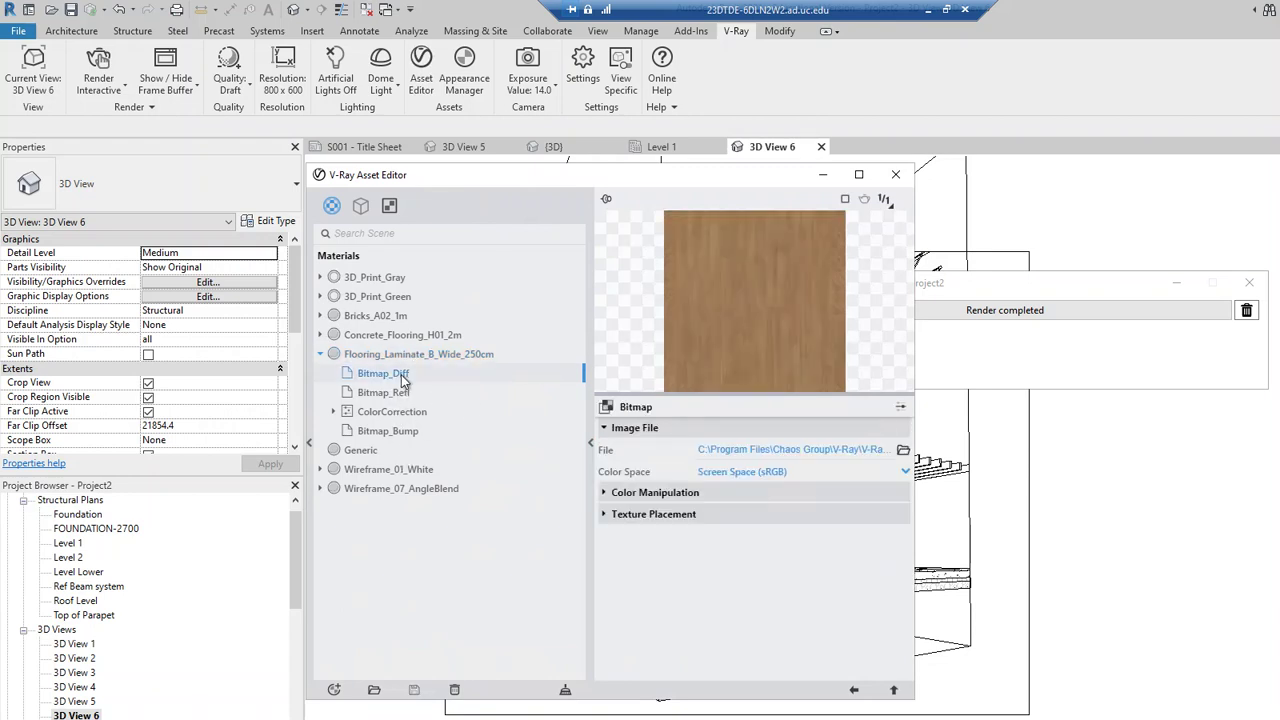
click(387, 397)
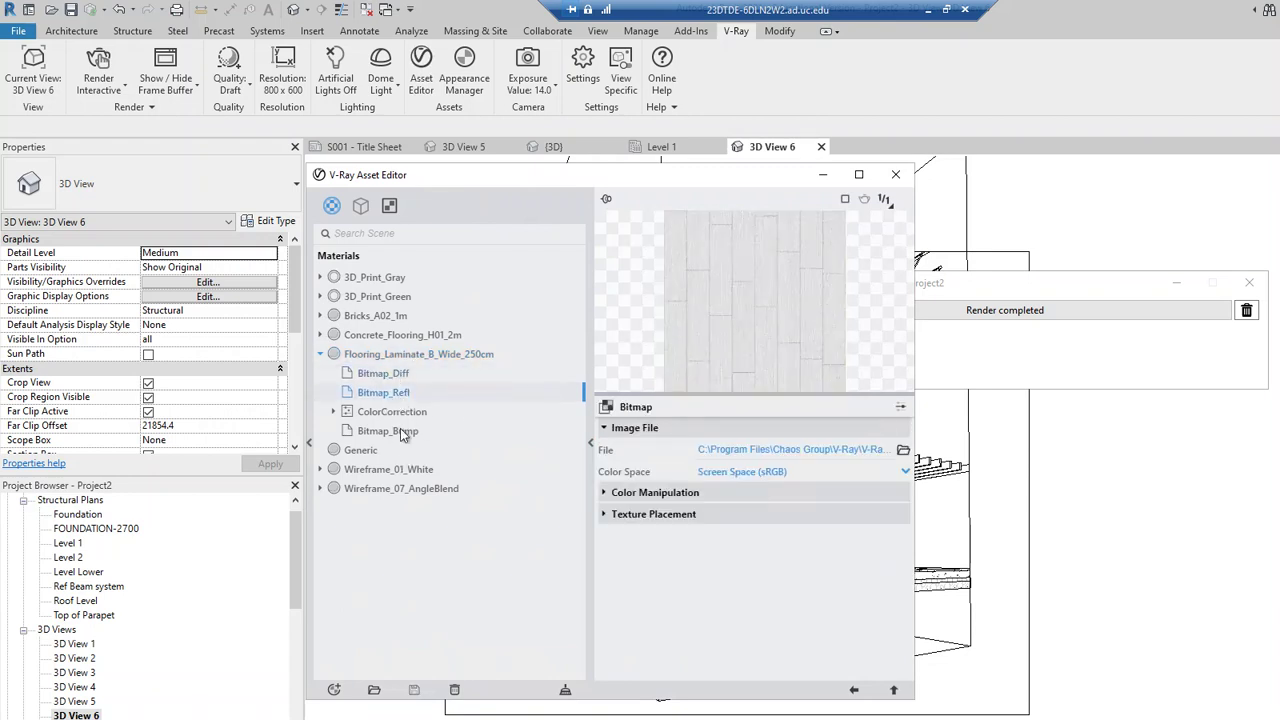
click(400, 431)
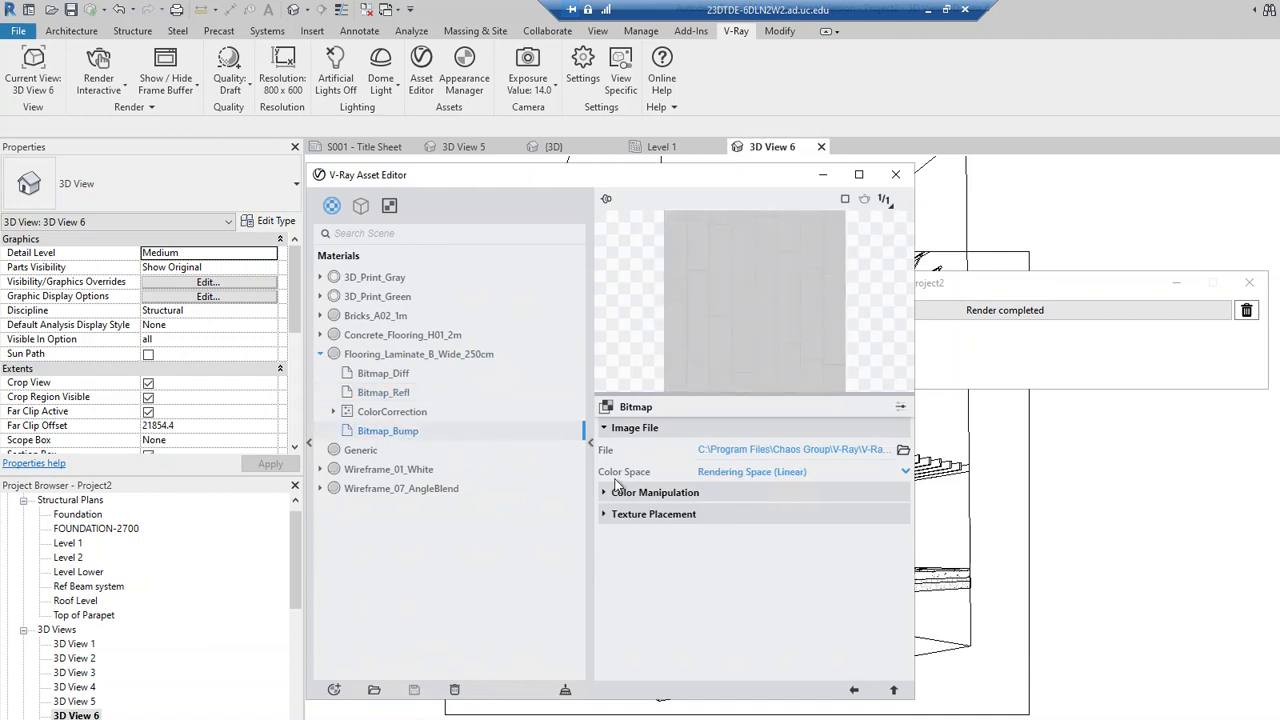
click(412, 374)
click(400, 393)
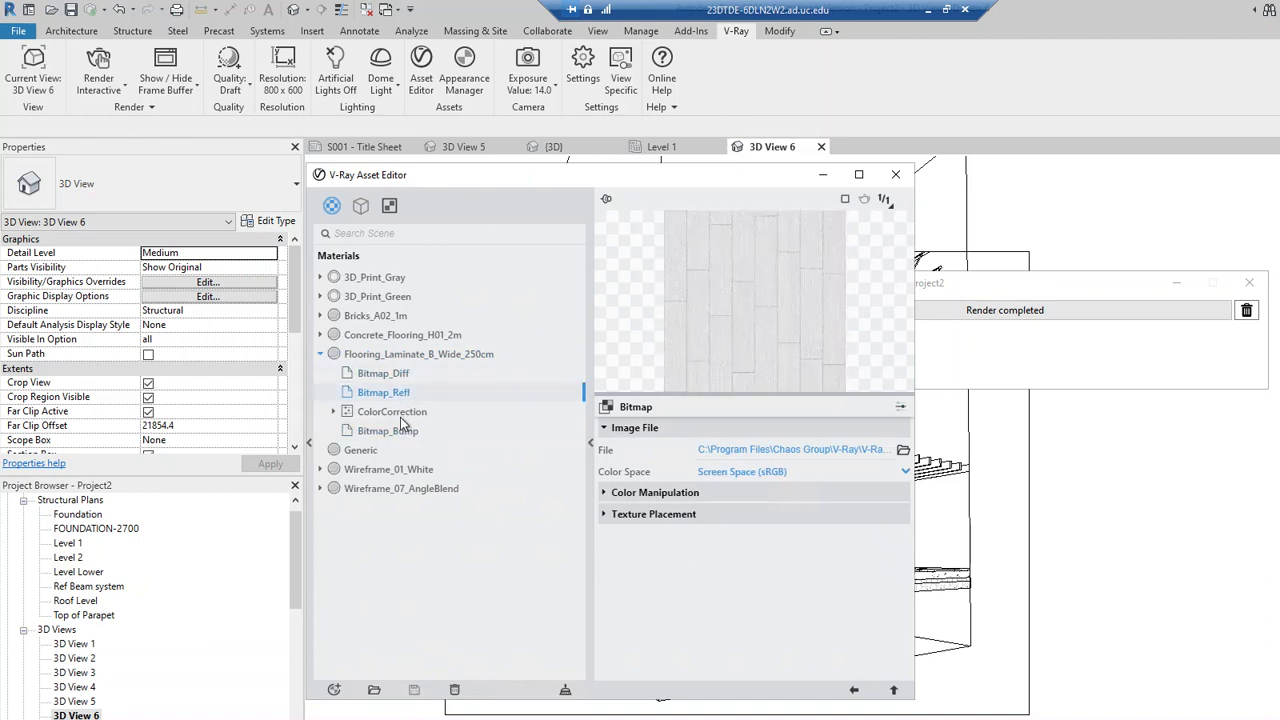
click(398, 412)
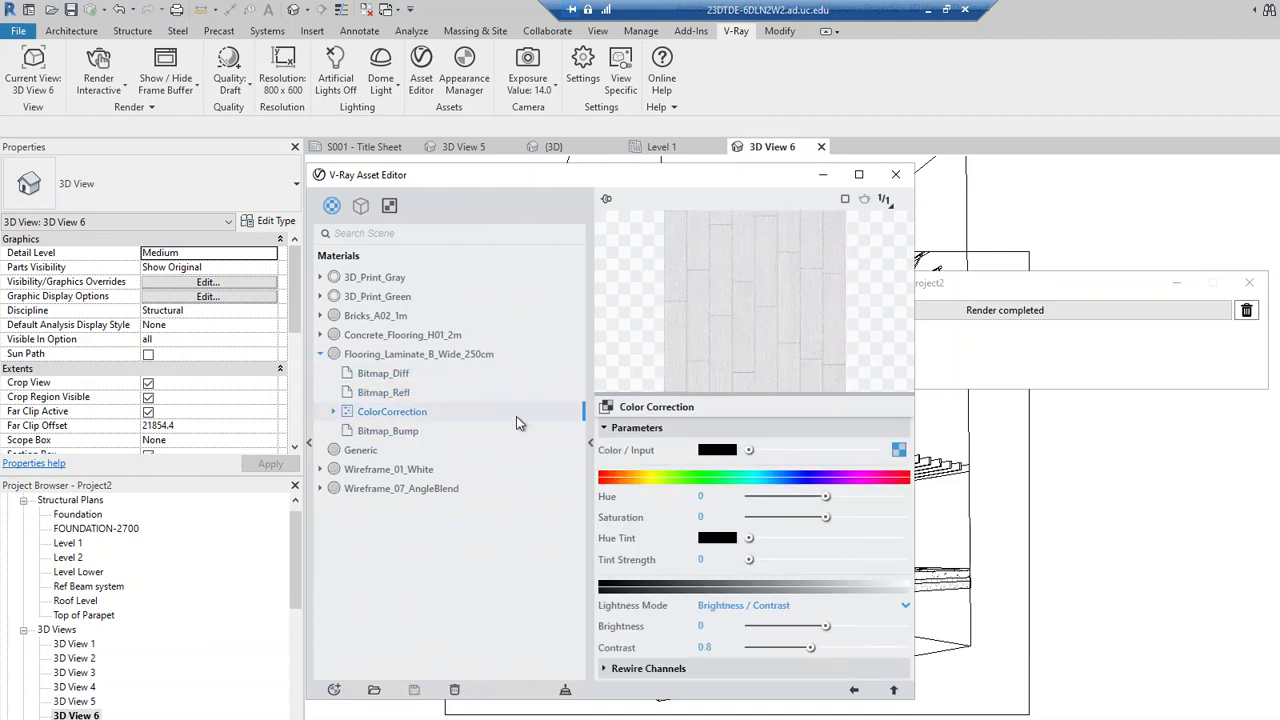
click(446, 354)
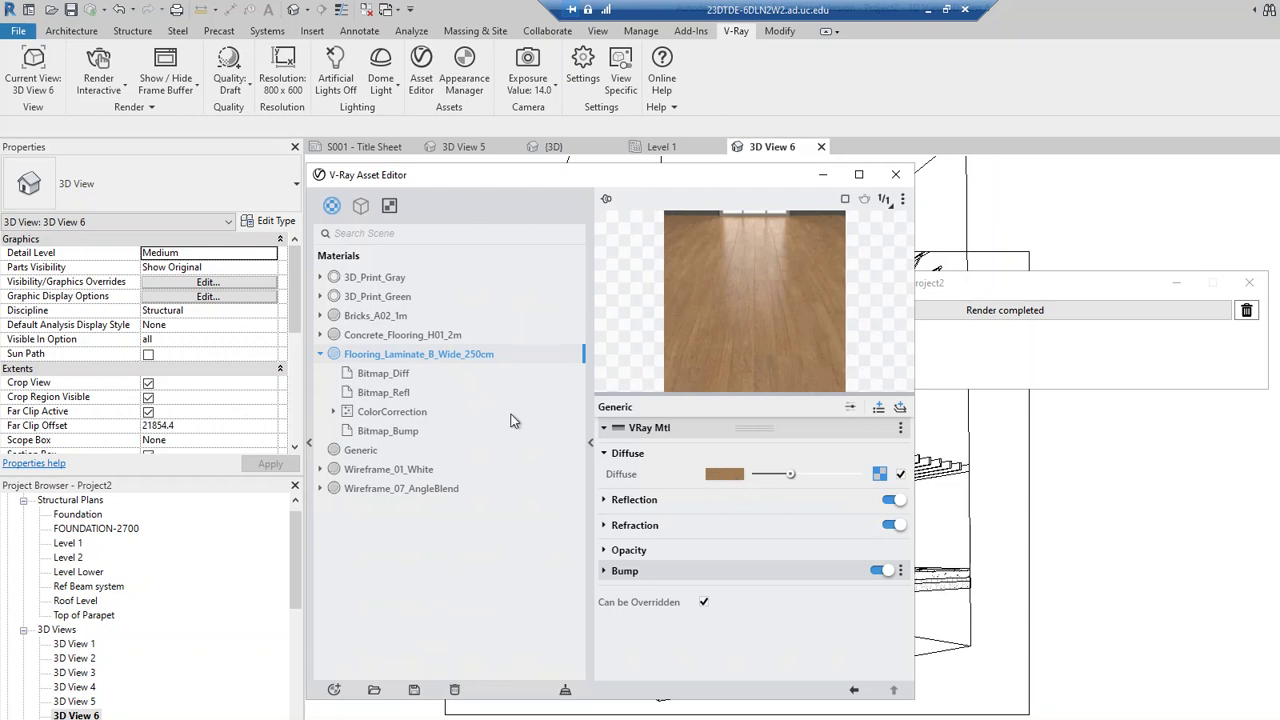
- Examine the end of the image file path of the laminate flooring's Bitmap_Diff map
click(383, 376)
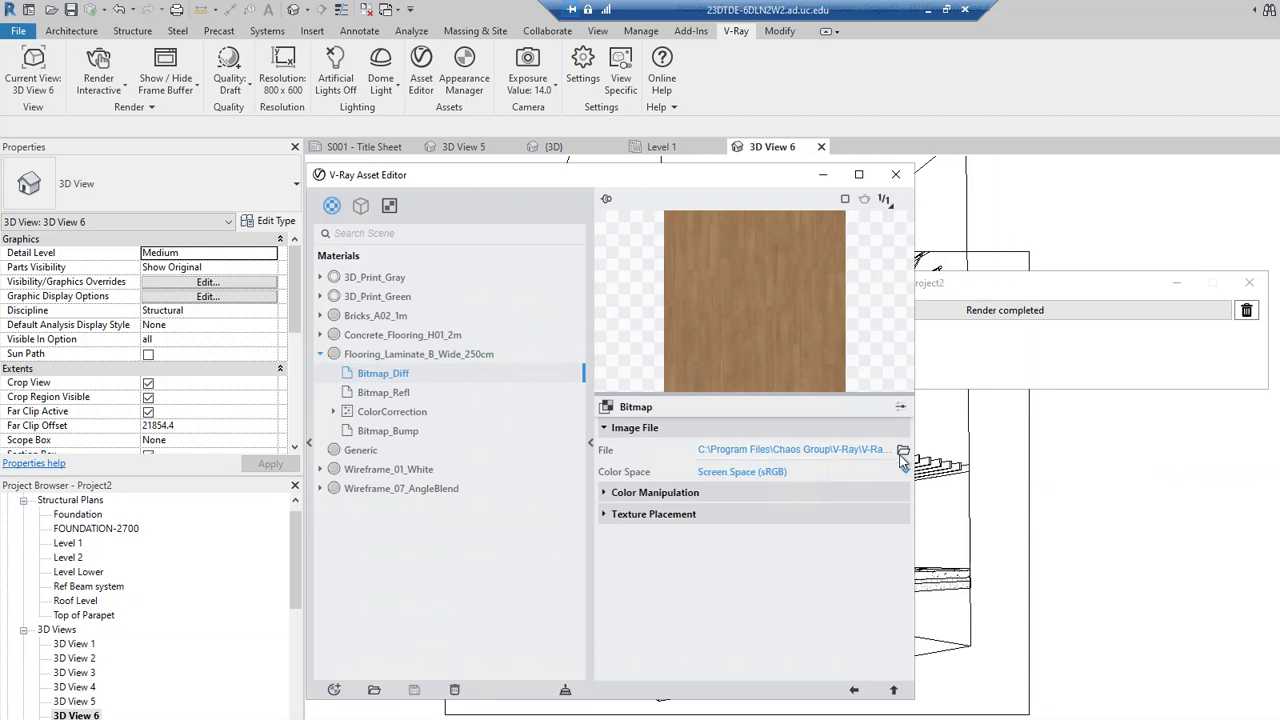
click(864, 450)
drag(857, 450, 892, 450)
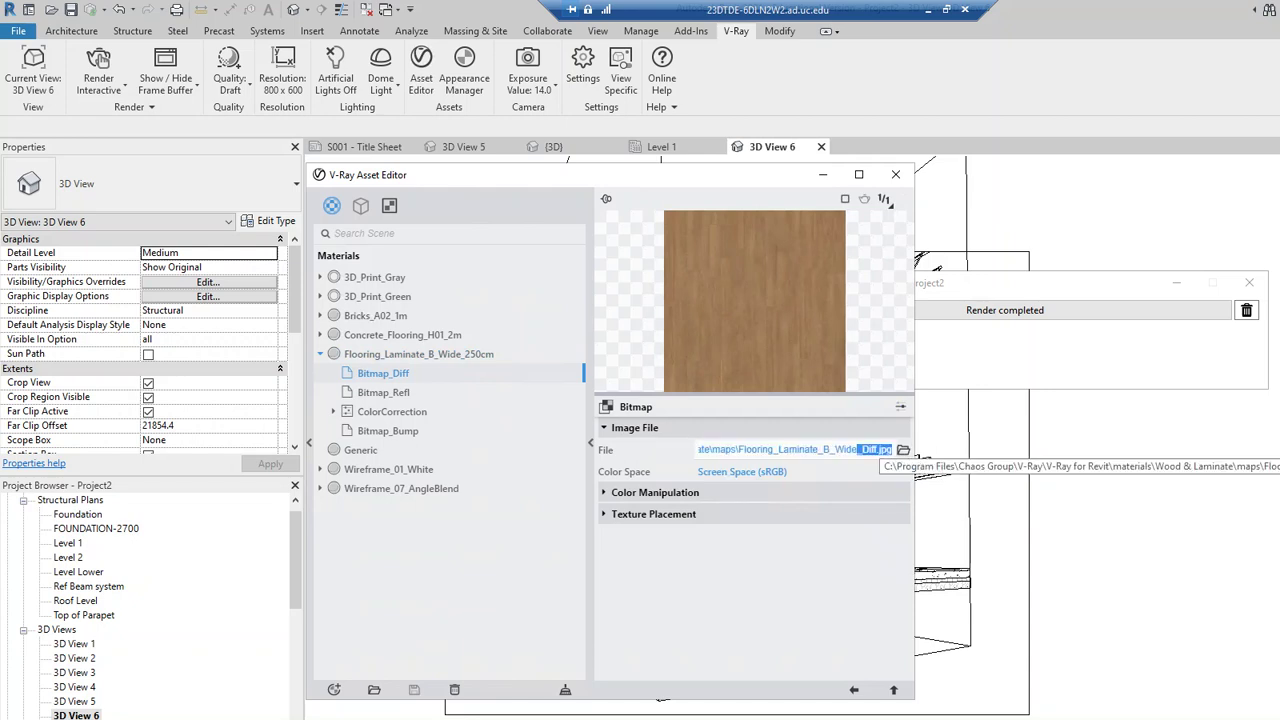
key(shift+Left)
key(shift+Left)
key(shift+Left)
key(shift+Left)
key(shift+Left)
key(shift+Left)
key(shift+Left)
key(shift+Left)
key(shift+Left)
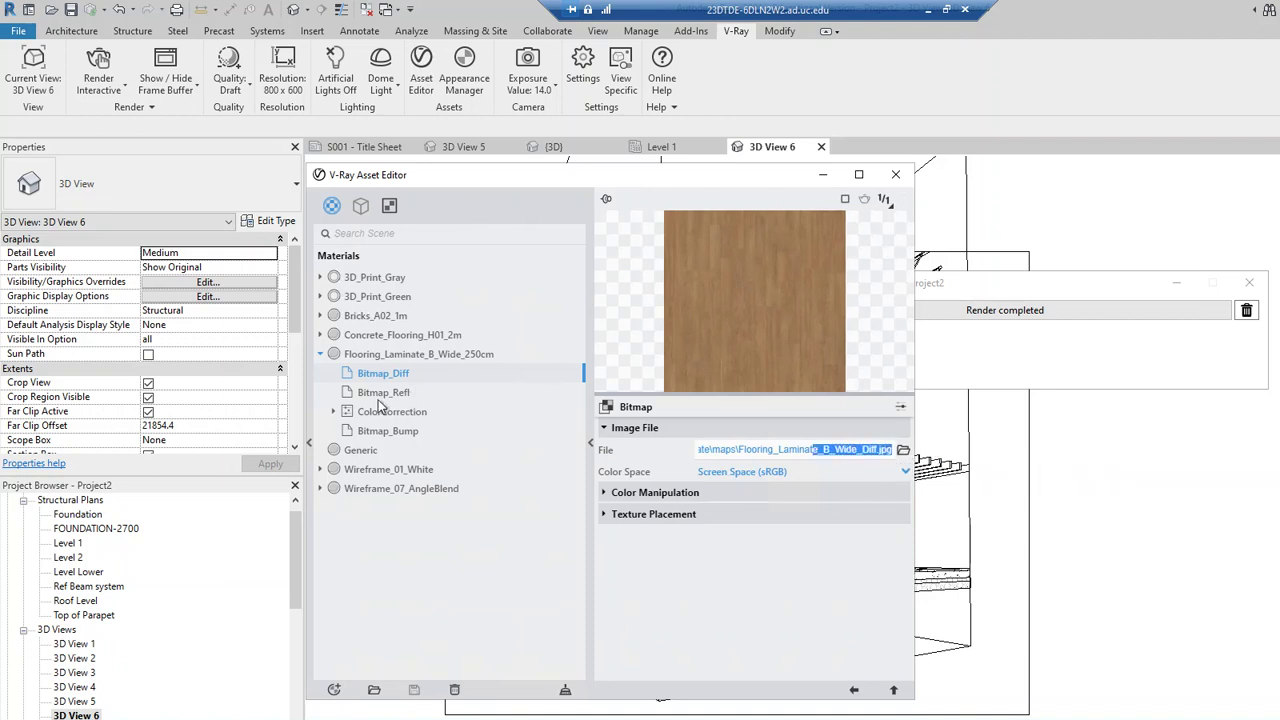
- Check the image file path of Bitmap_Bump and look through the Wood & Laminate maps folder without picking a file
click(387, 432)
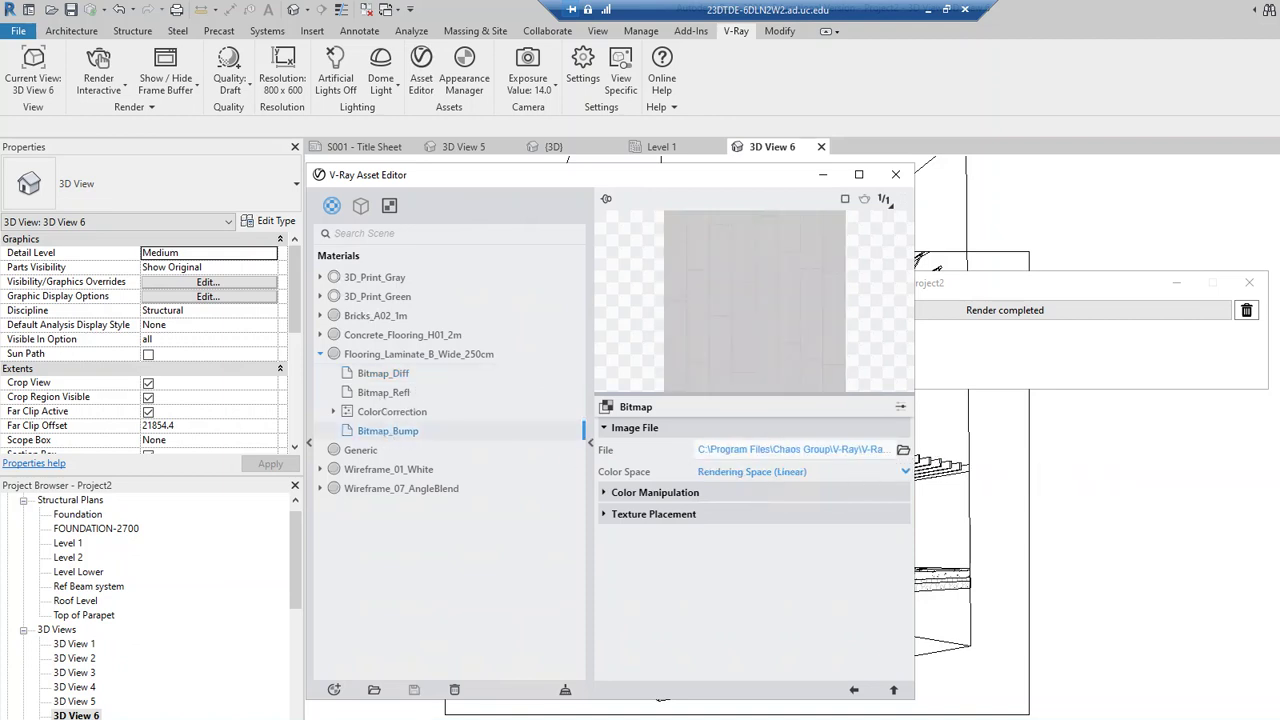
drag(841, 449, 992, 462)
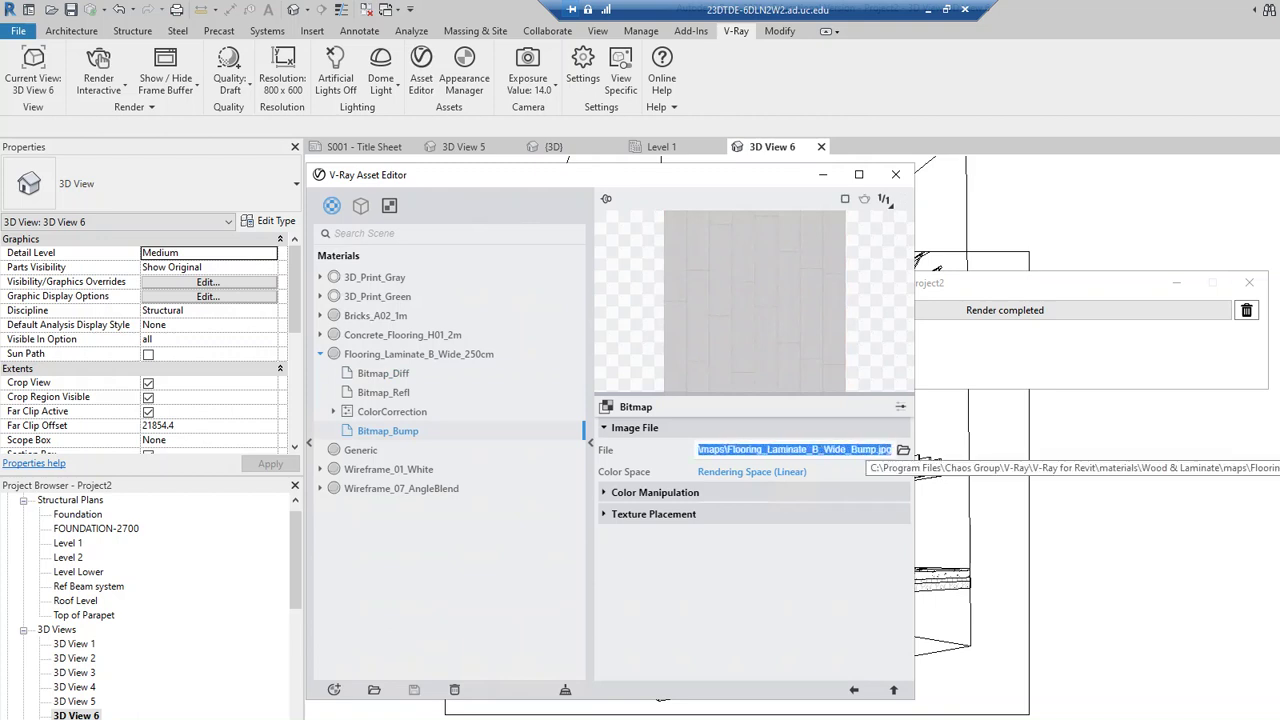
click(903, 450)
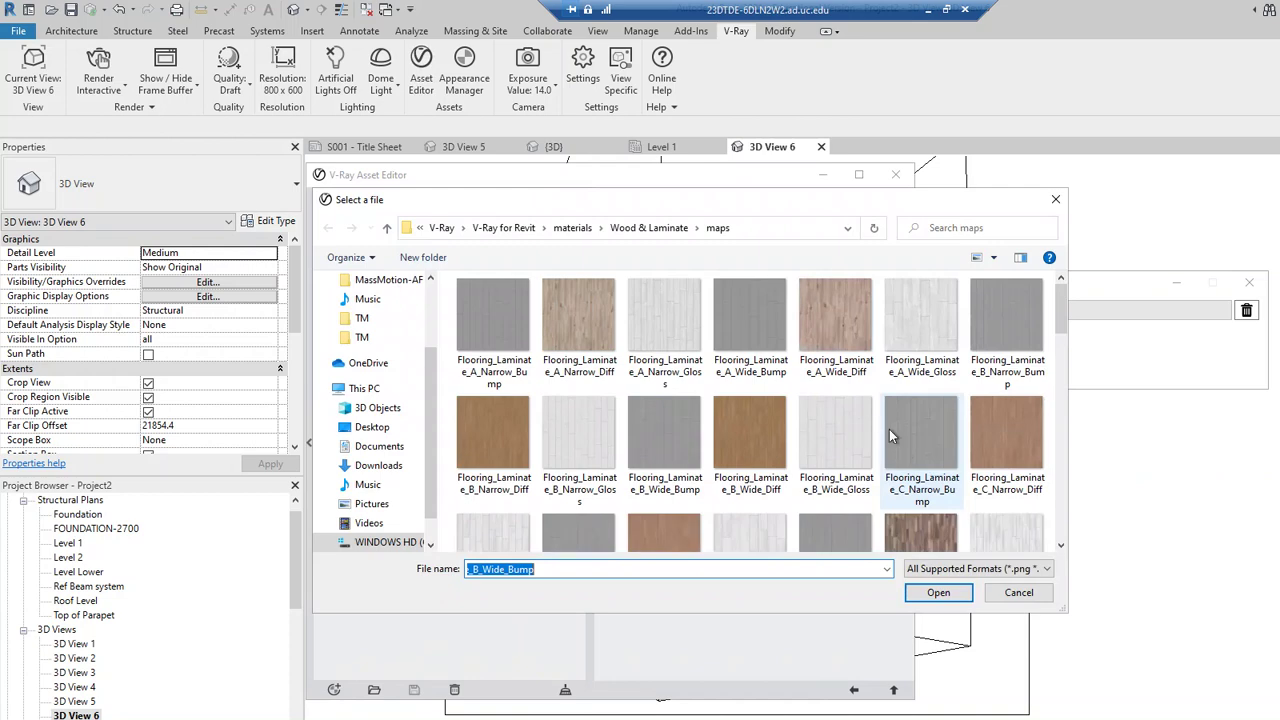
drag(679, 211, 820, 199)
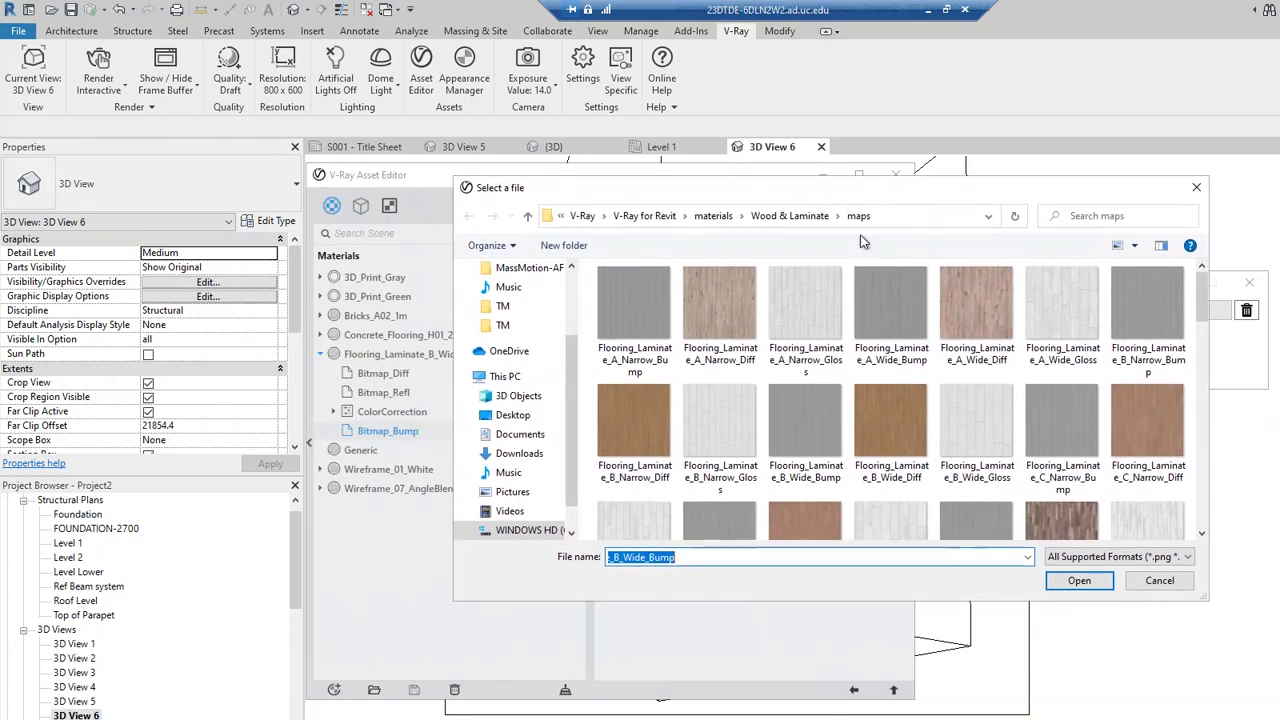
scroll(1205, 300, down, 5)
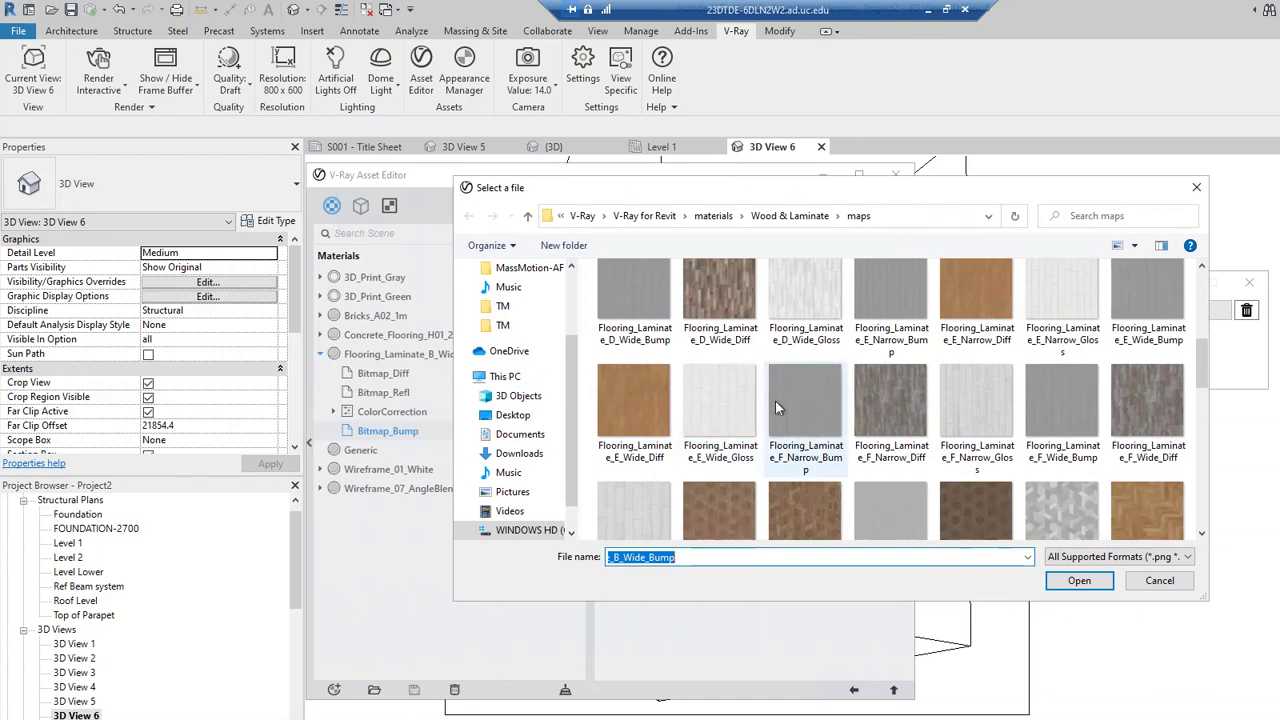
click(1197, 191)
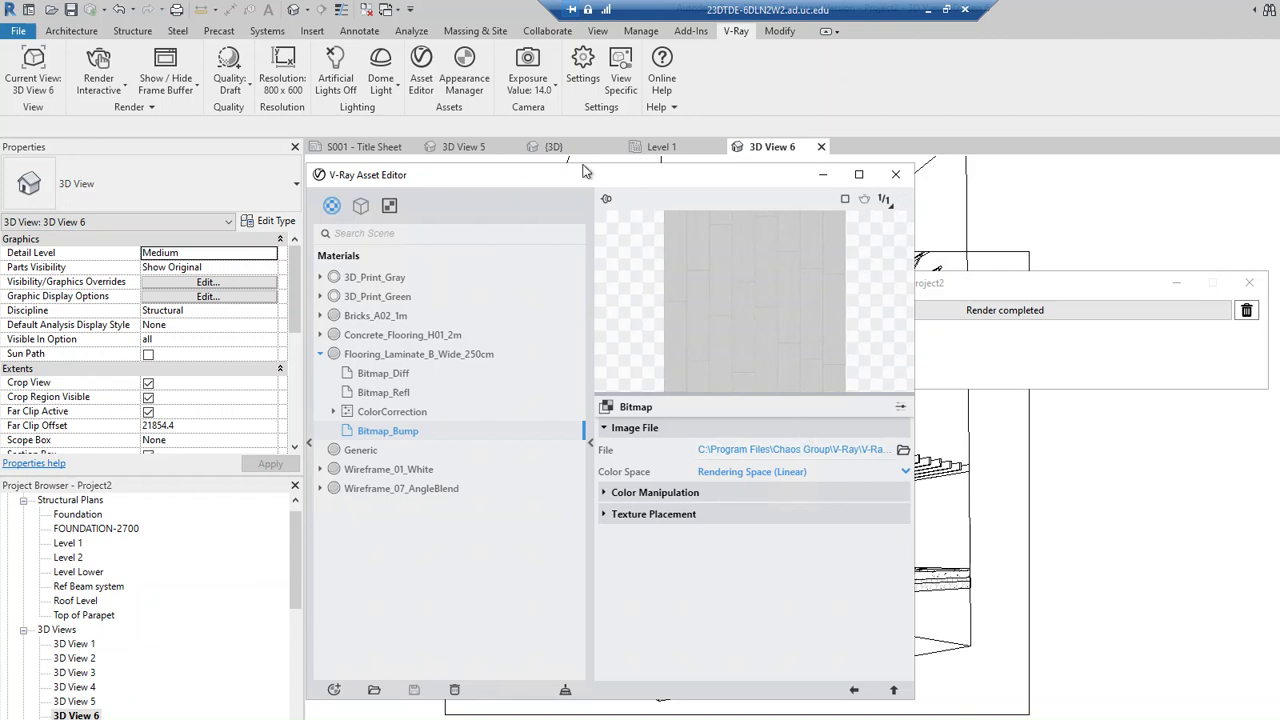
- Select the Flooring_Laminate_B_Wide_250cm material and move the Asset Editor and rendering progress window aside to uncover the model
click(383, 356)
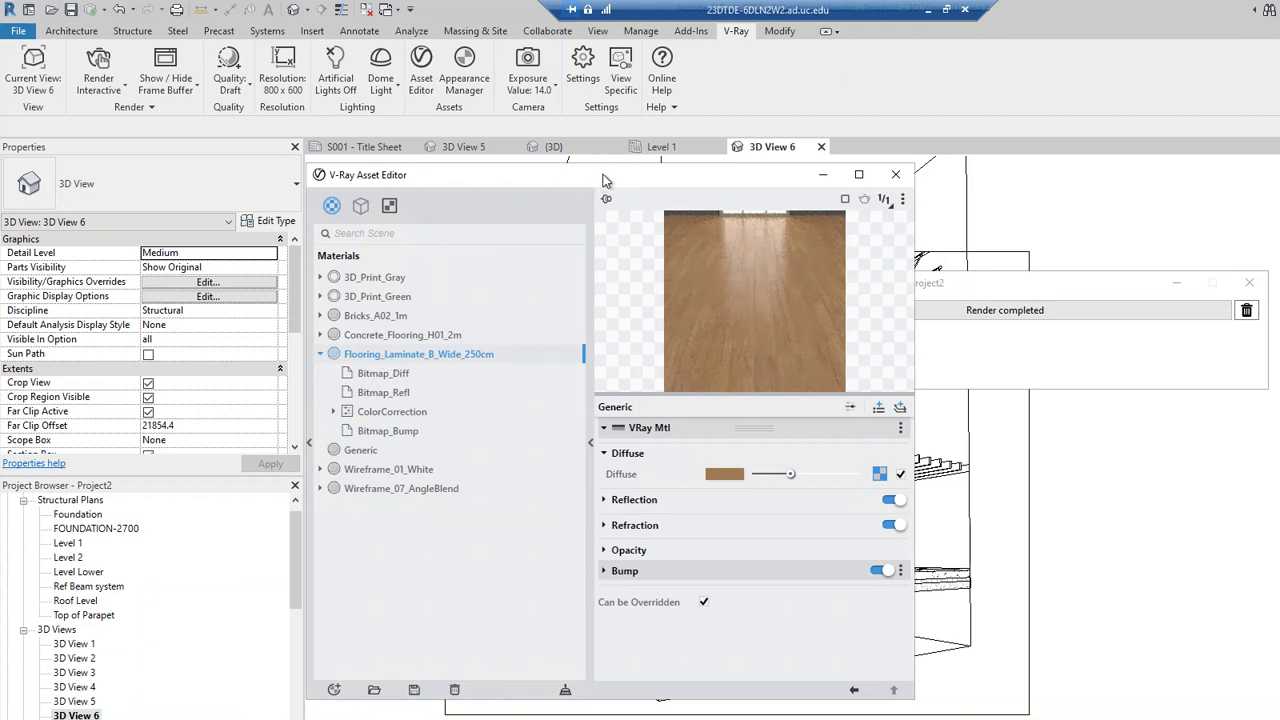
drag(616, 177, 381, 282)
drag(856, 289, 1035, 279)
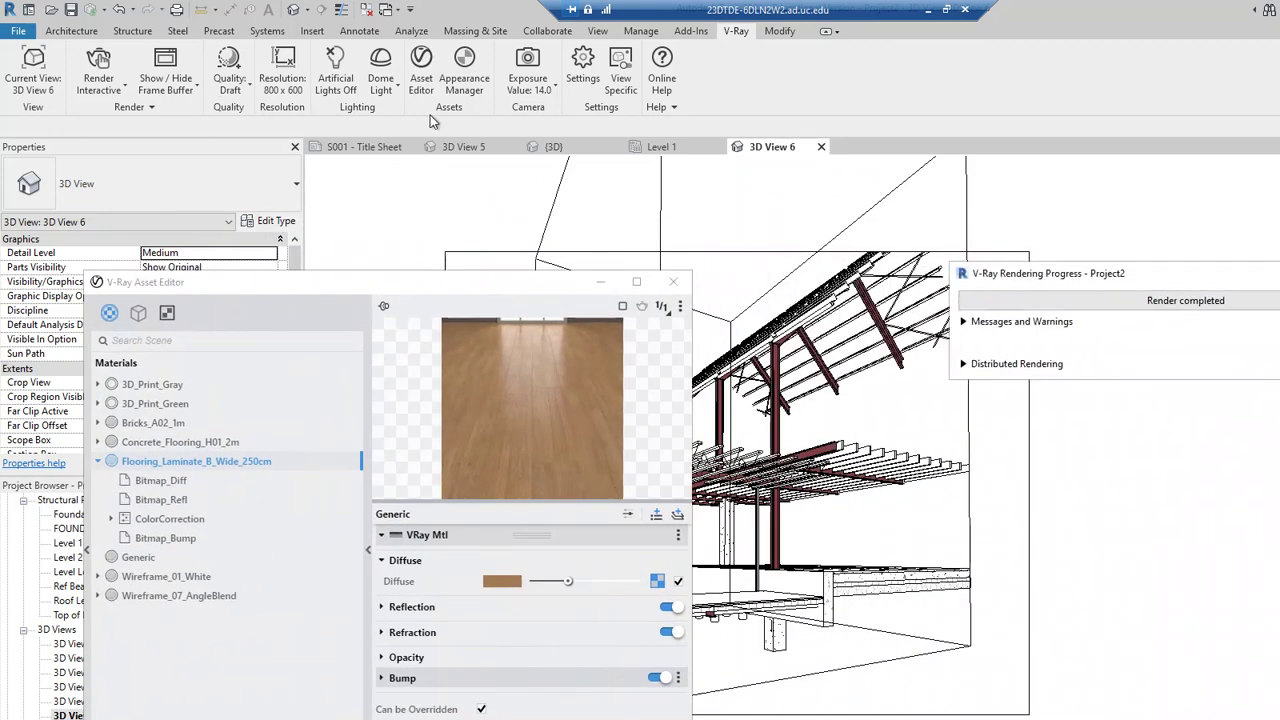
- Review the V-Ray renderer settings for global illumination and interactive rendering, plus the environment and asset path settings, and close them
click(586, 72)
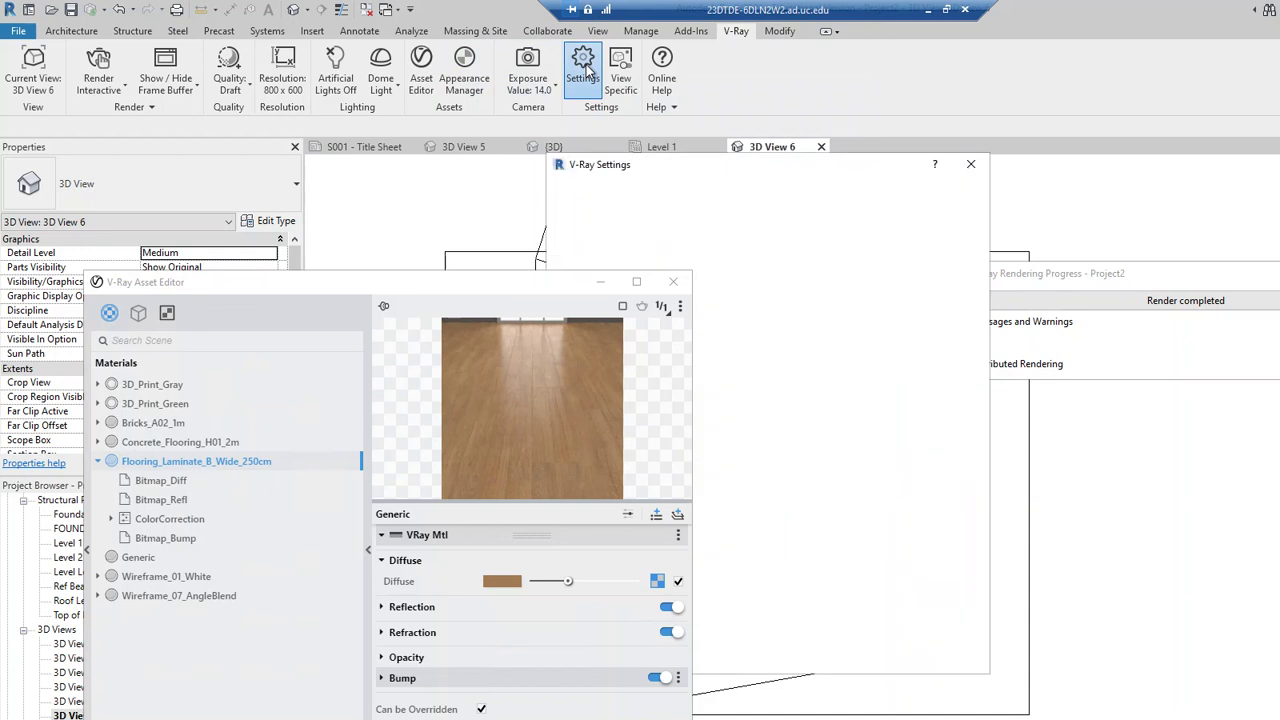
drag(506, 288, 349, 287)
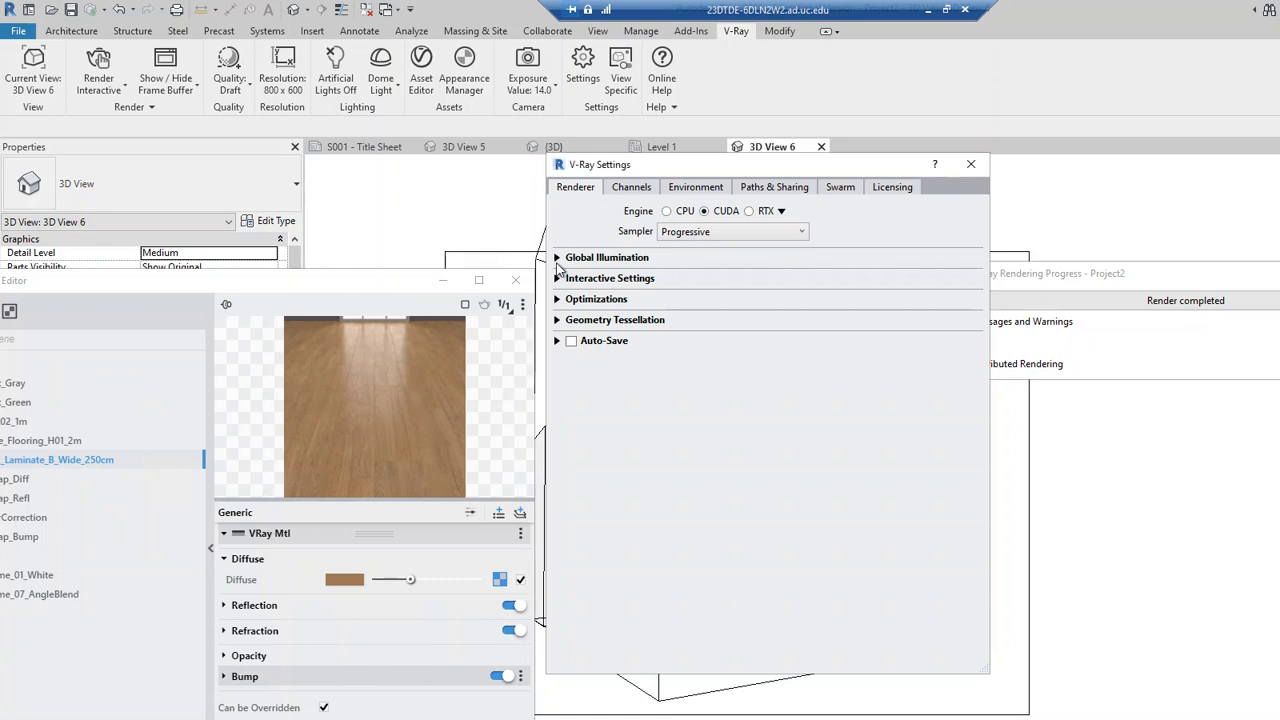
click(559, 259)
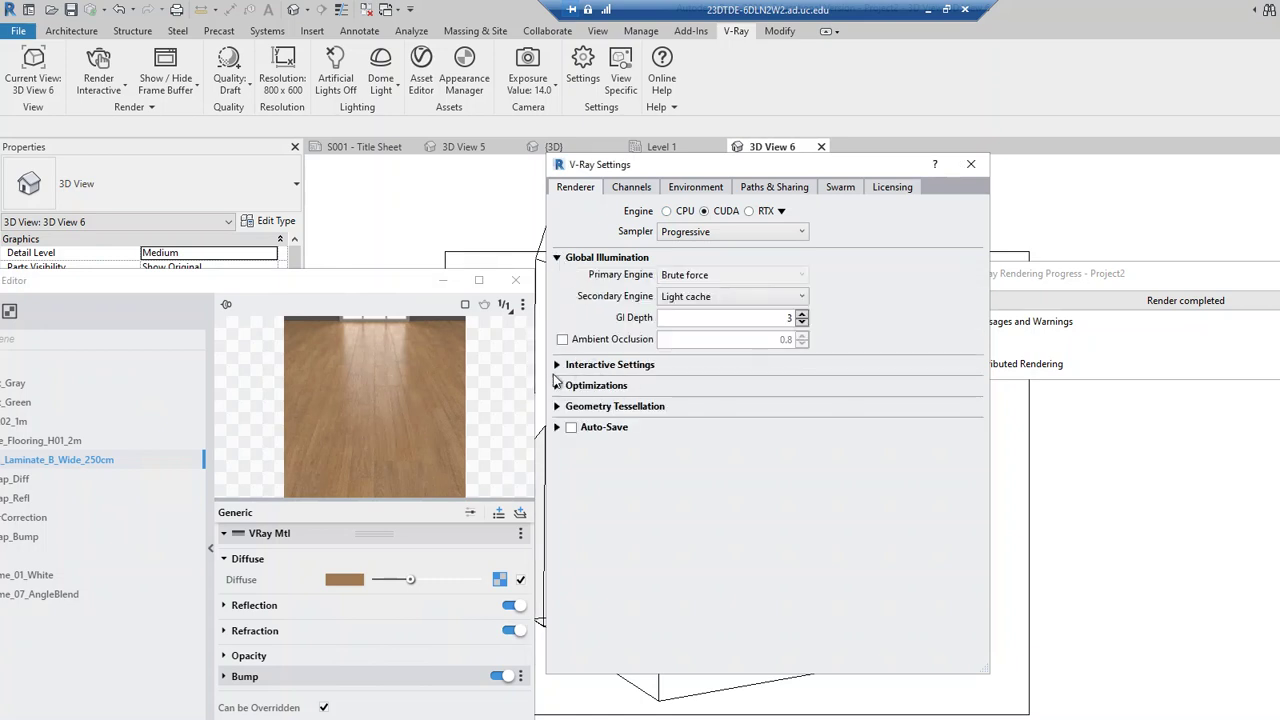
click(557, 365)
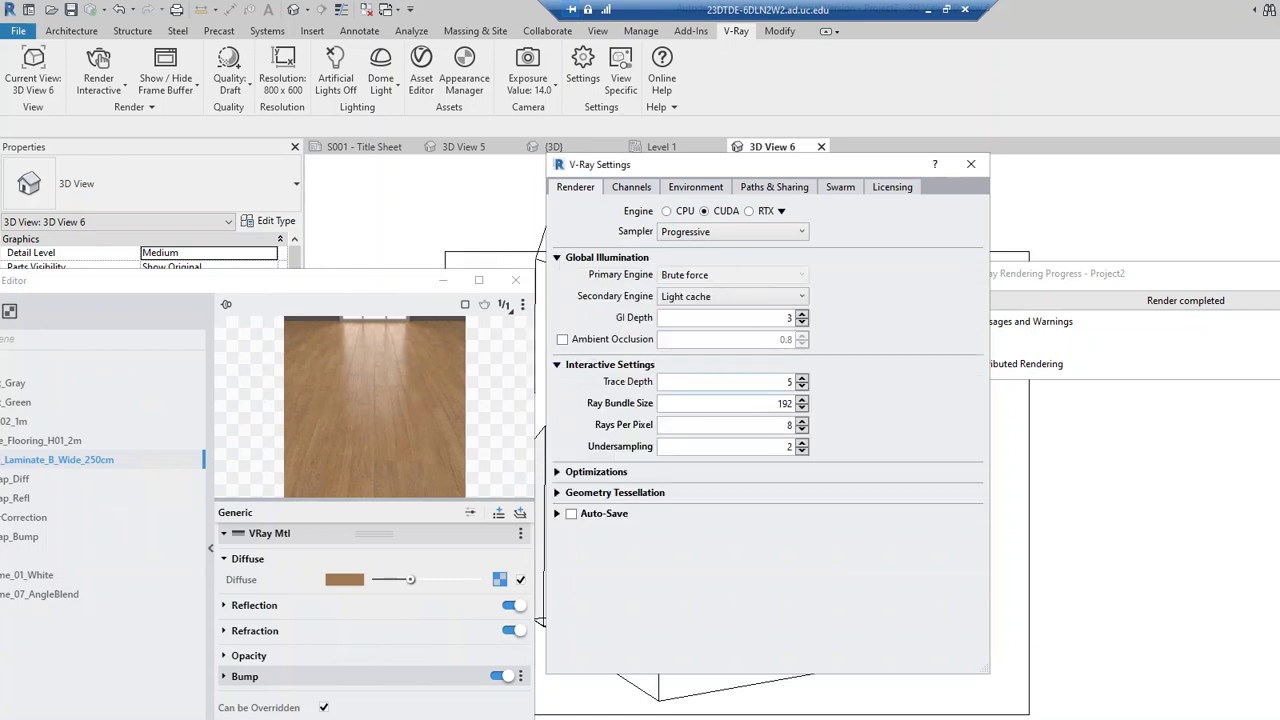
click(696, 188)
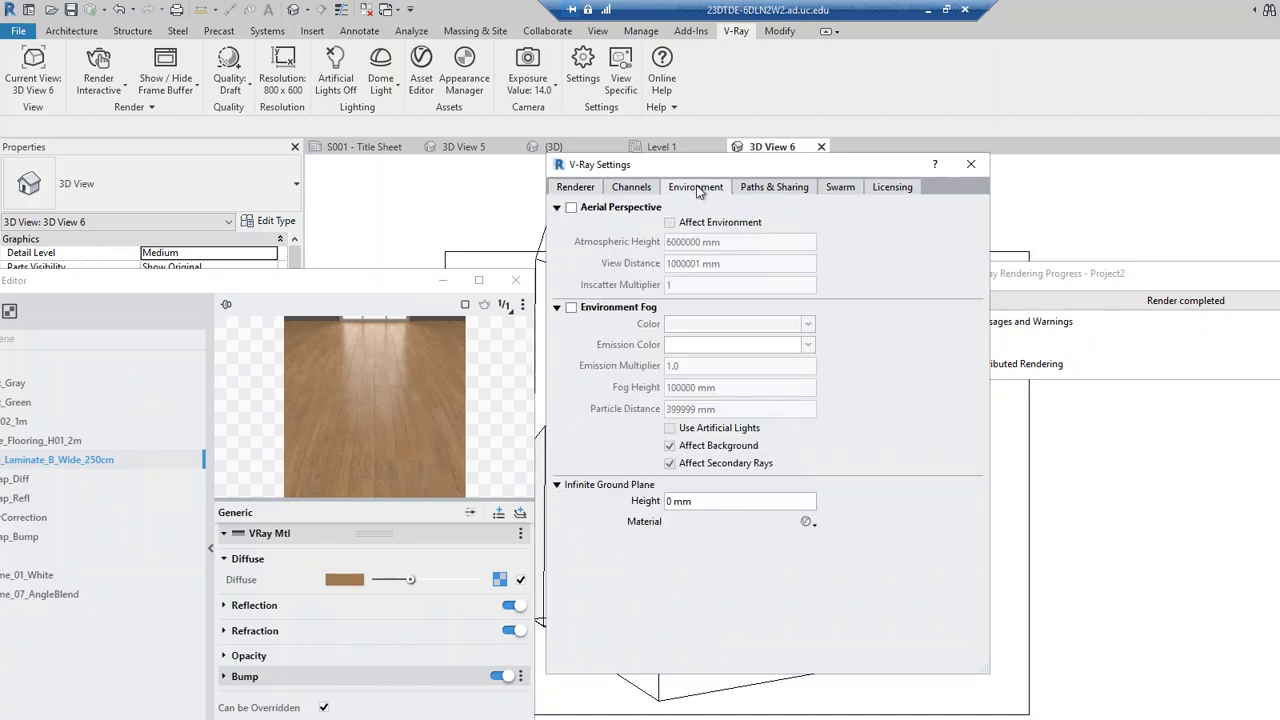
click(774, 190)
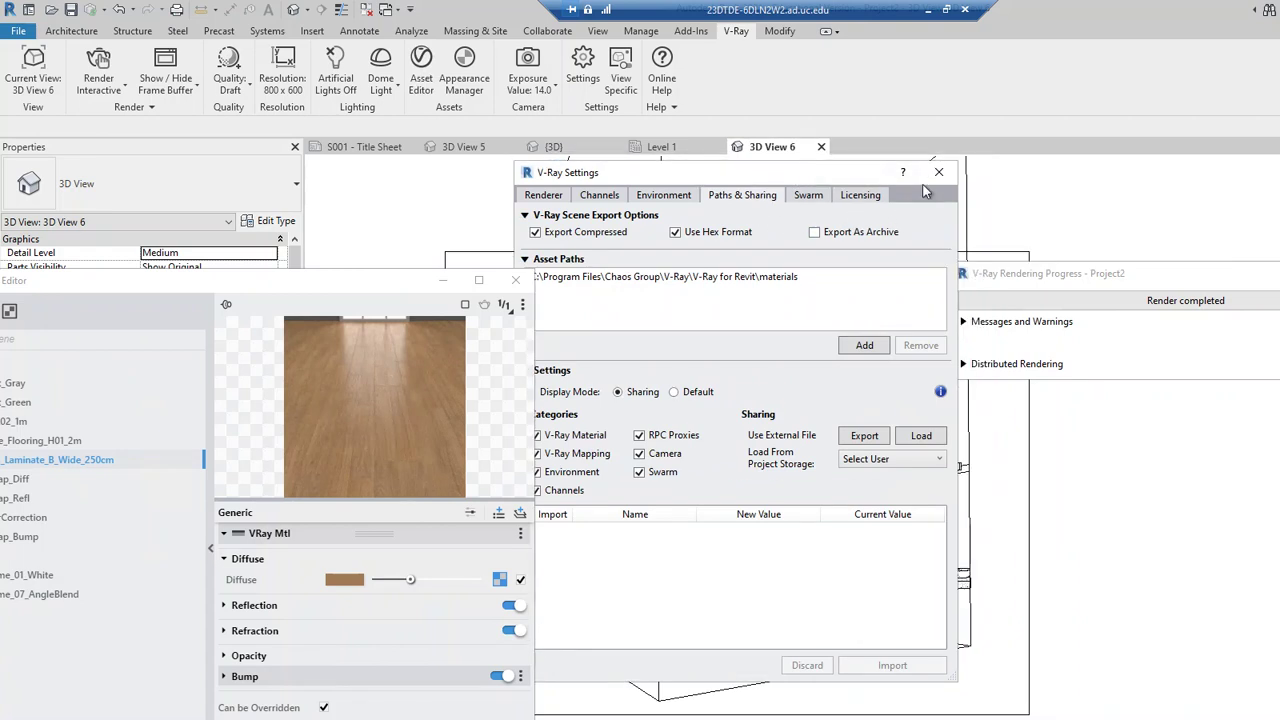
click(970, 164)
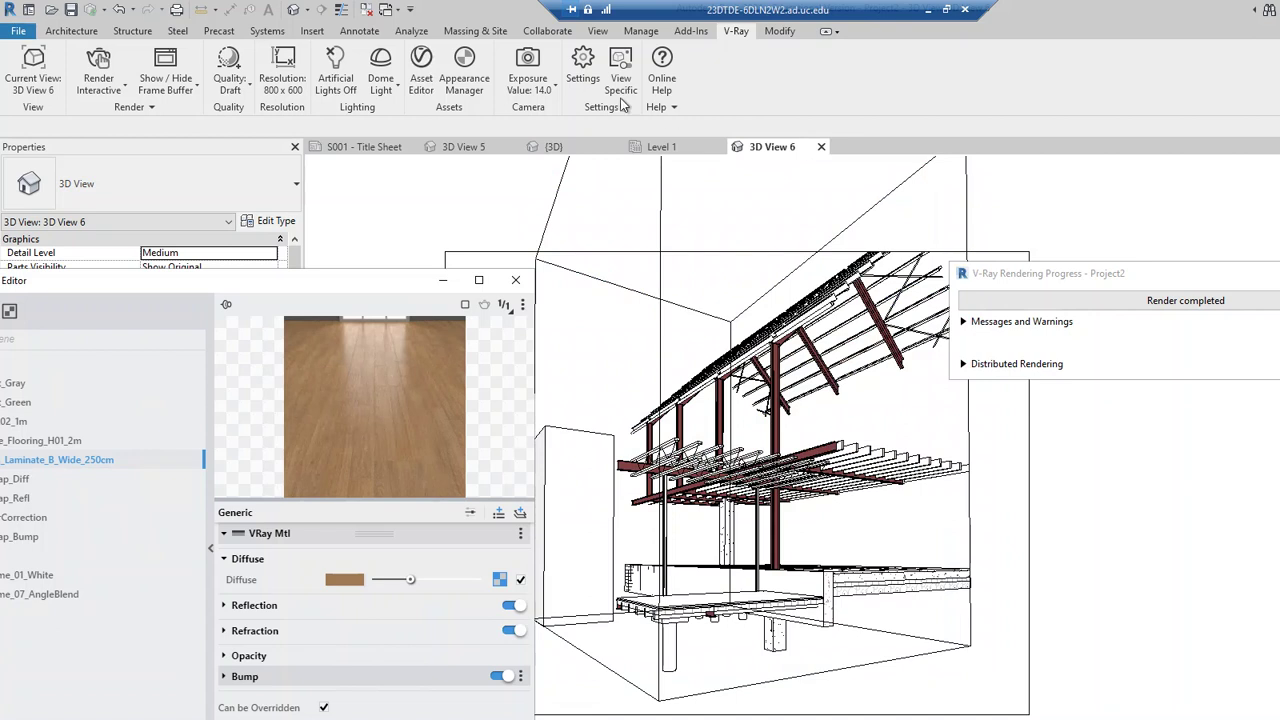
- Try Wireframe_07_AngleBlend as the global override for opaque materials in the Appearance Manager, and clear the override
click(467, 62)
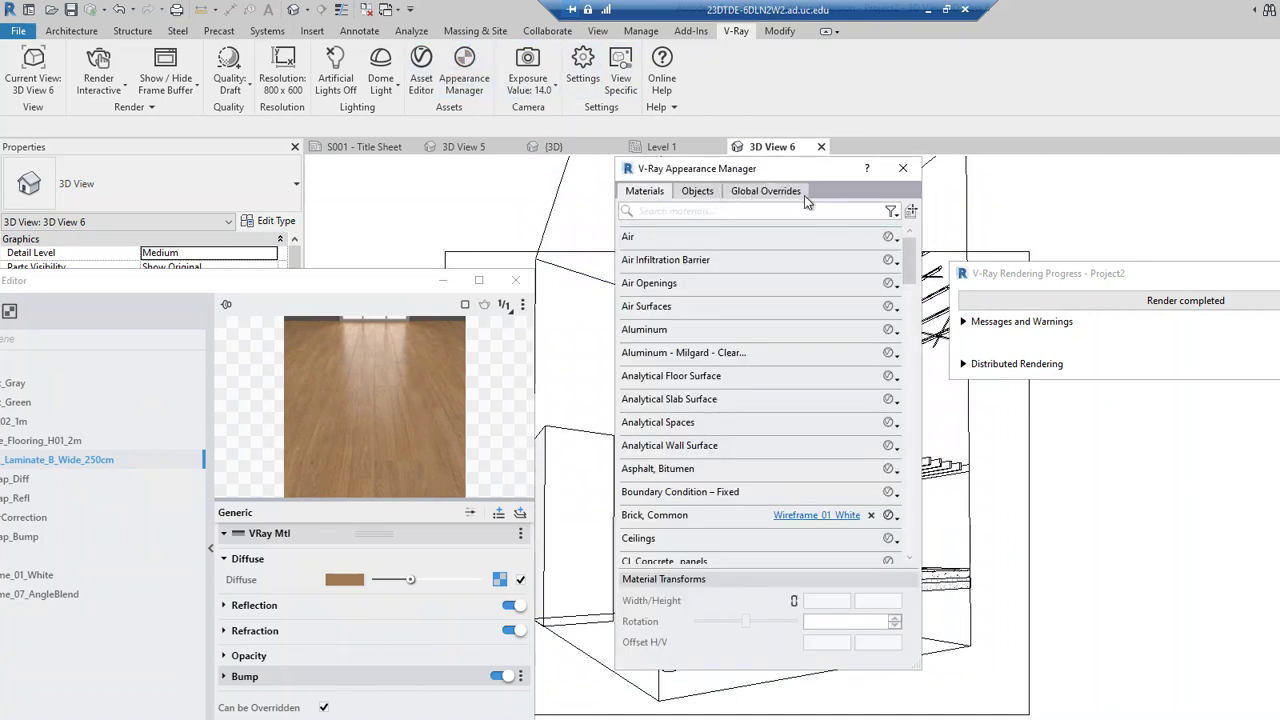
click(773, 192)
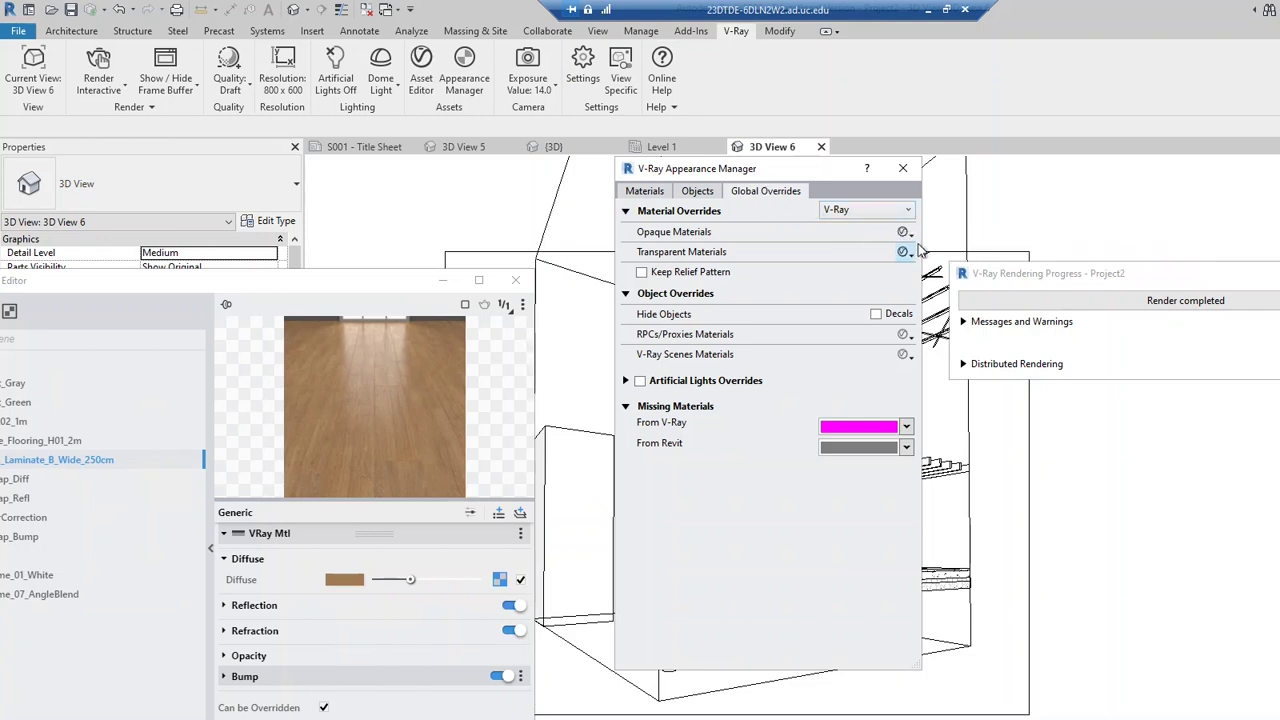
click(905, 233)
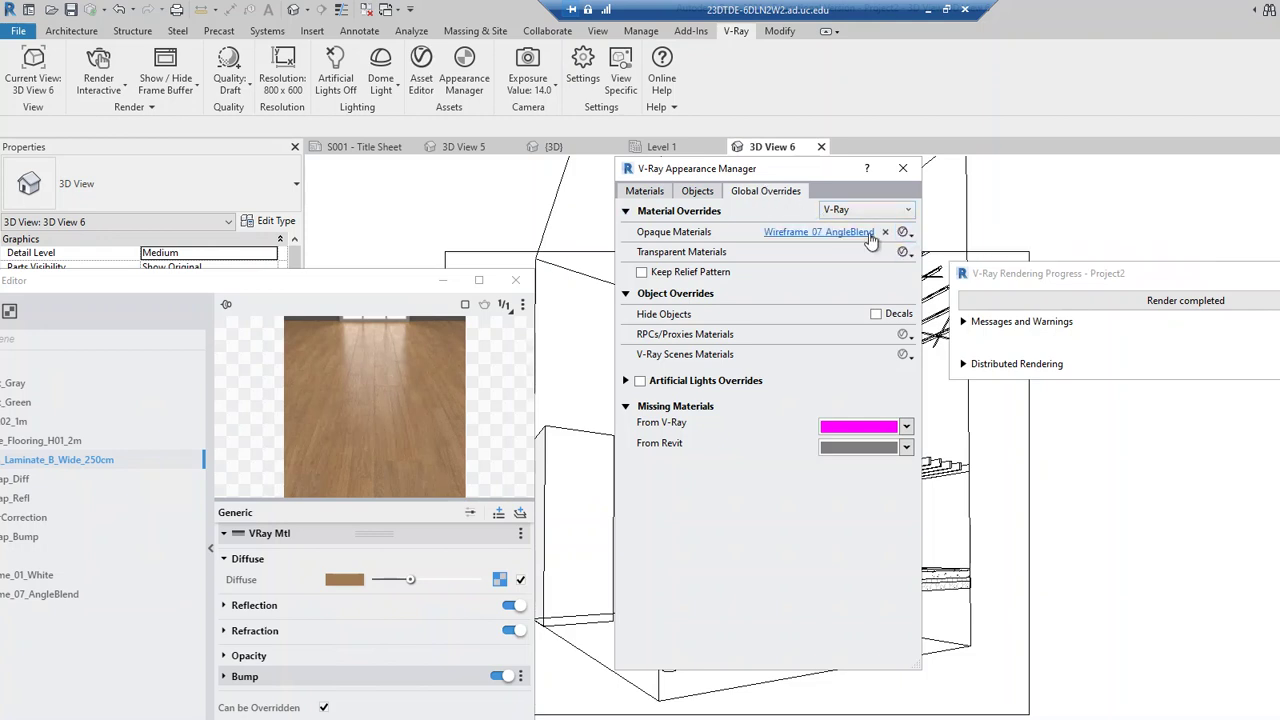
click(885, 233)
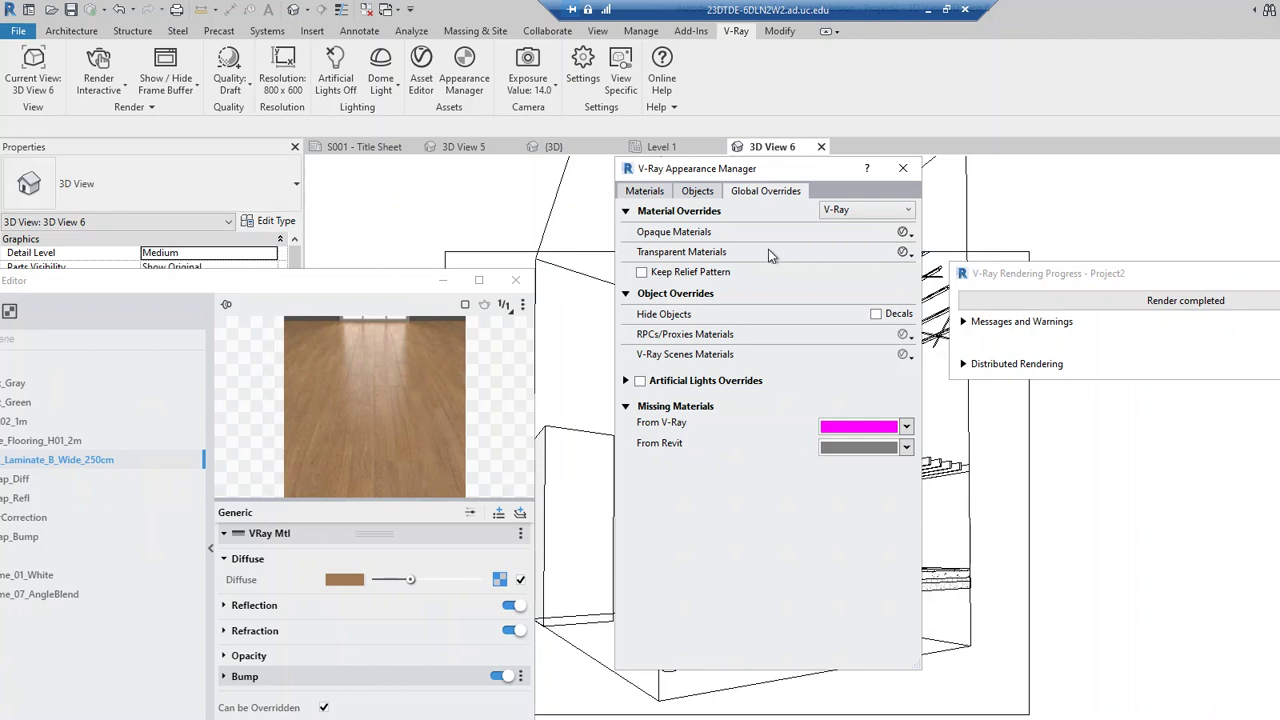
- Check the global override choices for transparent materials without assigning one, and close the Appearance Manager
click(911, 257)
click(885, 252)
click(912, 171)
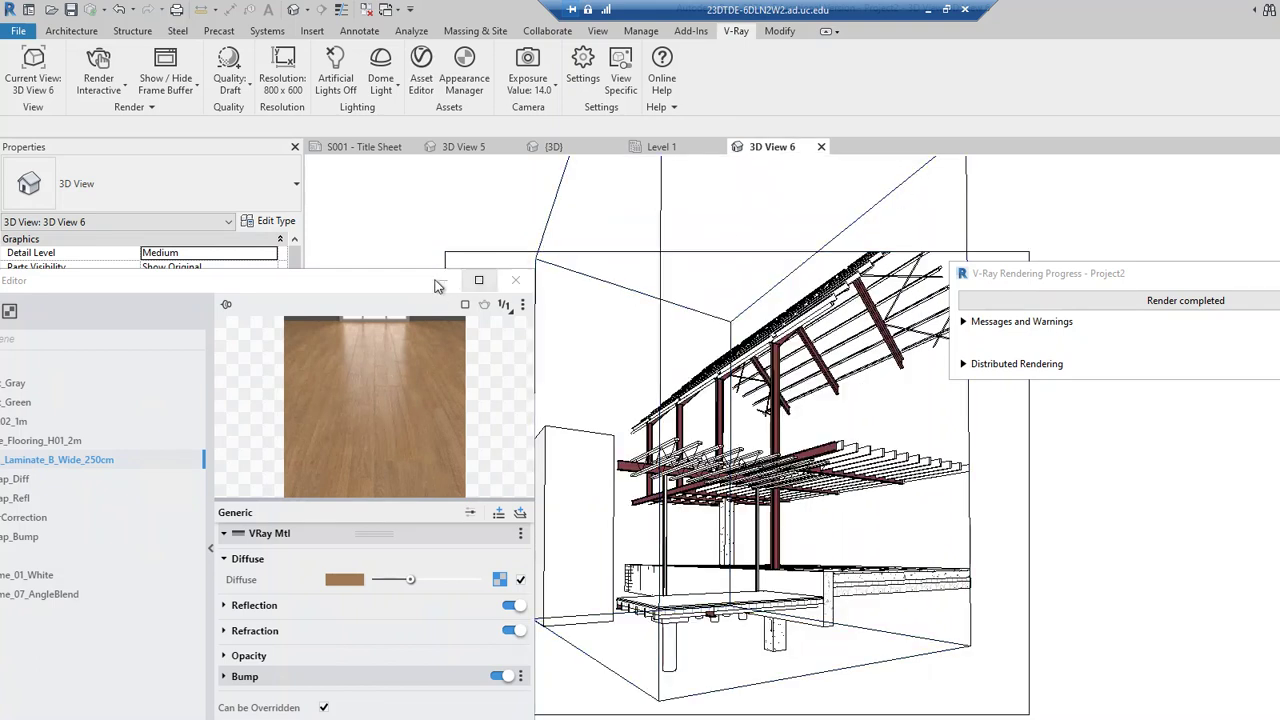
- Start an interactive V-Ray render of 3D View 6 and move the frame buffer aside
drag(369, 283, 467, 315)
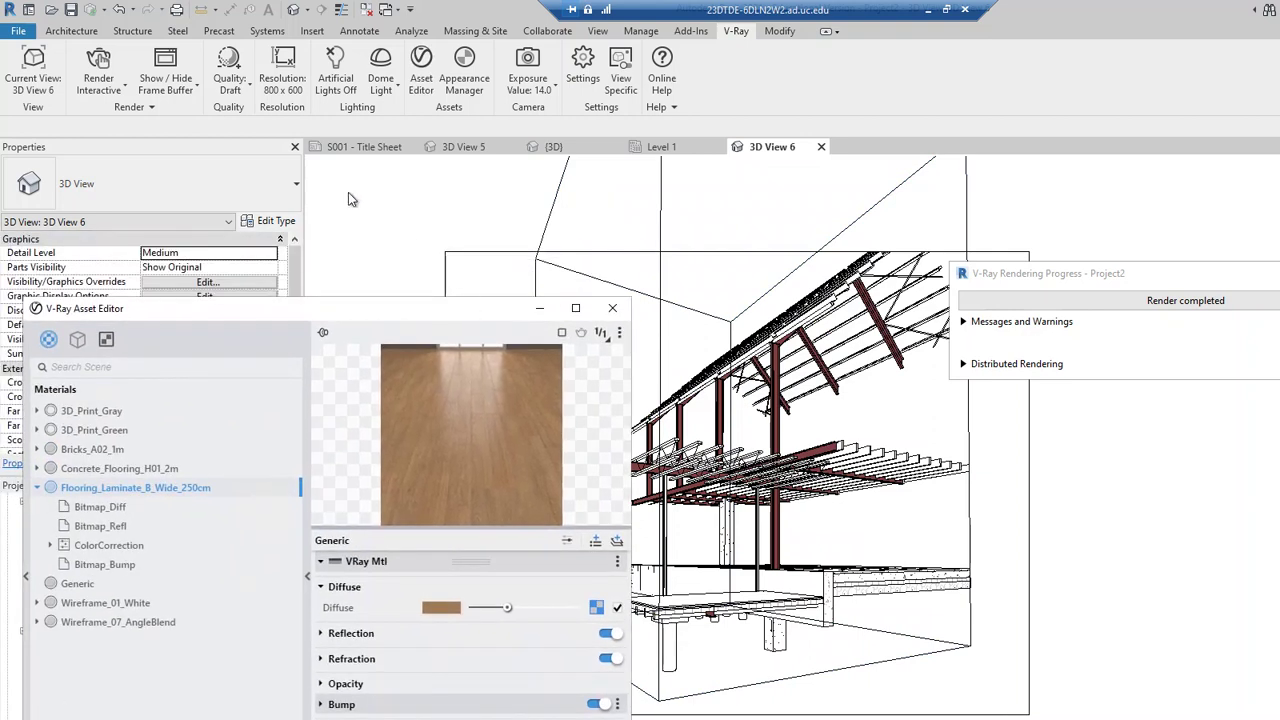
click(100, 66)
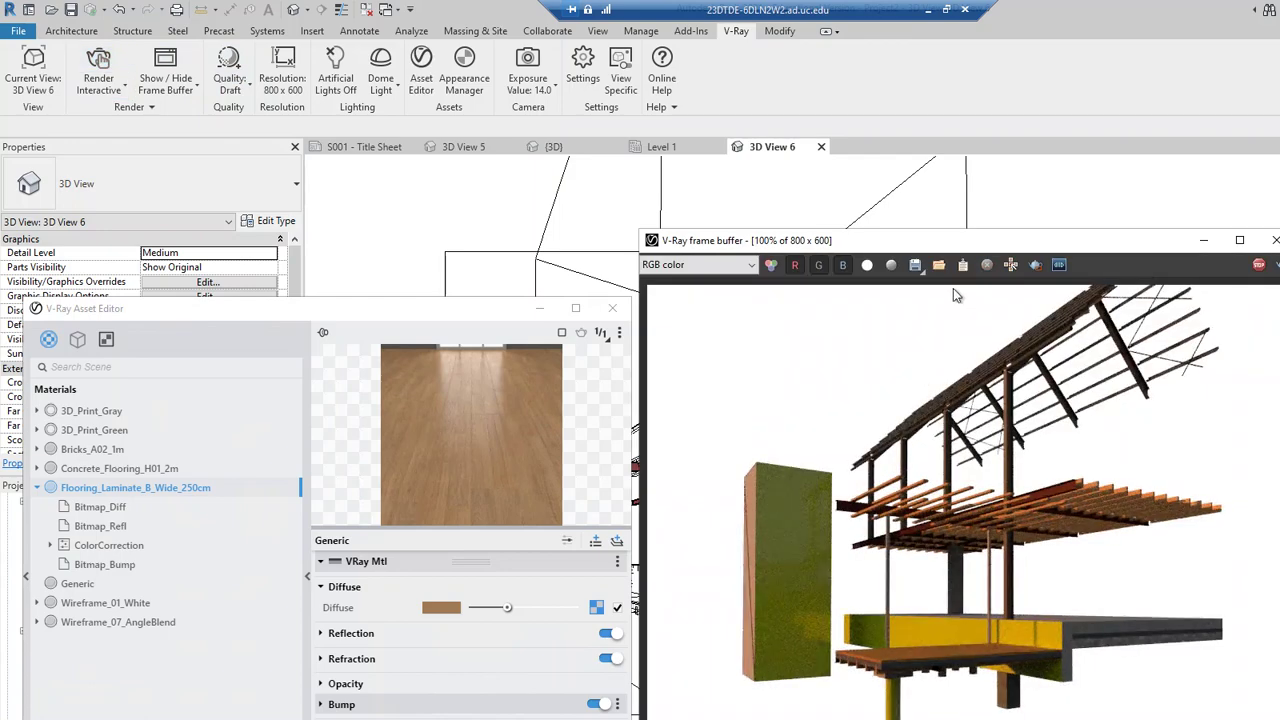
drag(943, 246, 1127, 267)
- Collapse the maps of Flooring_Laminate_B_Wide_250cm and move the Asset Editor aside to uncover the tall box in the model
drag(501, 310, 389, 289)
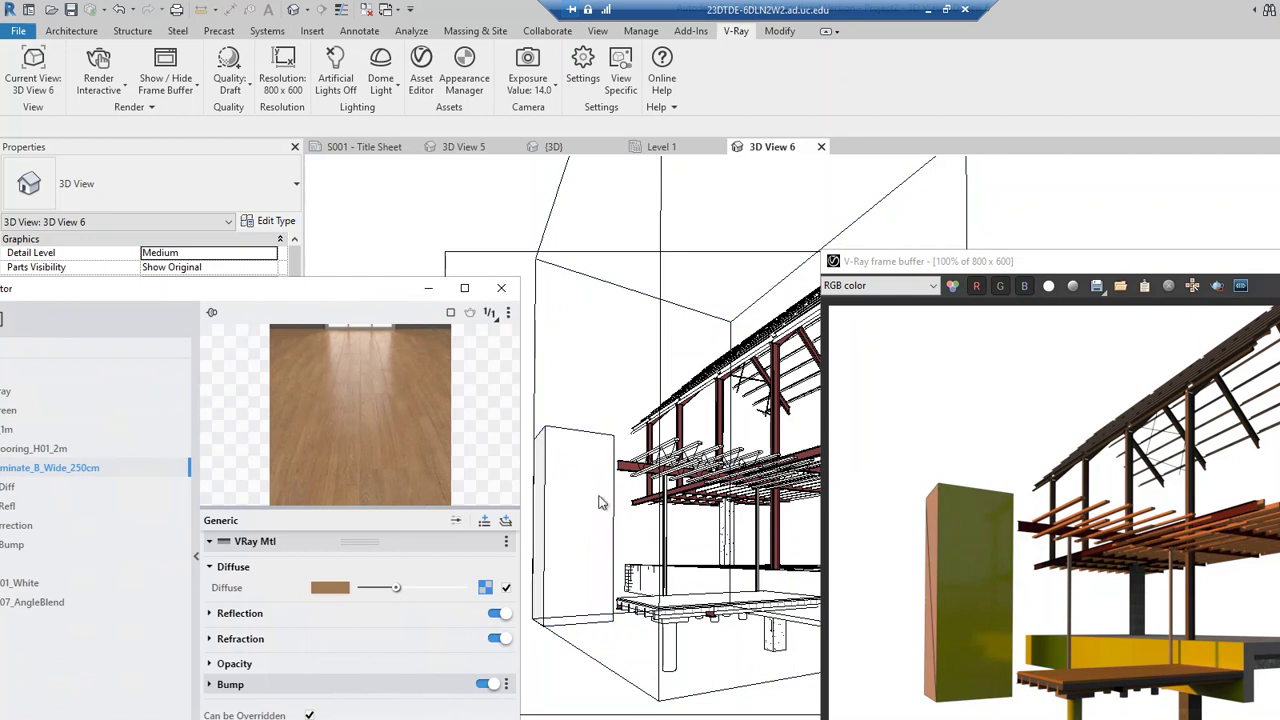
drag(300, 290, 544, 320)
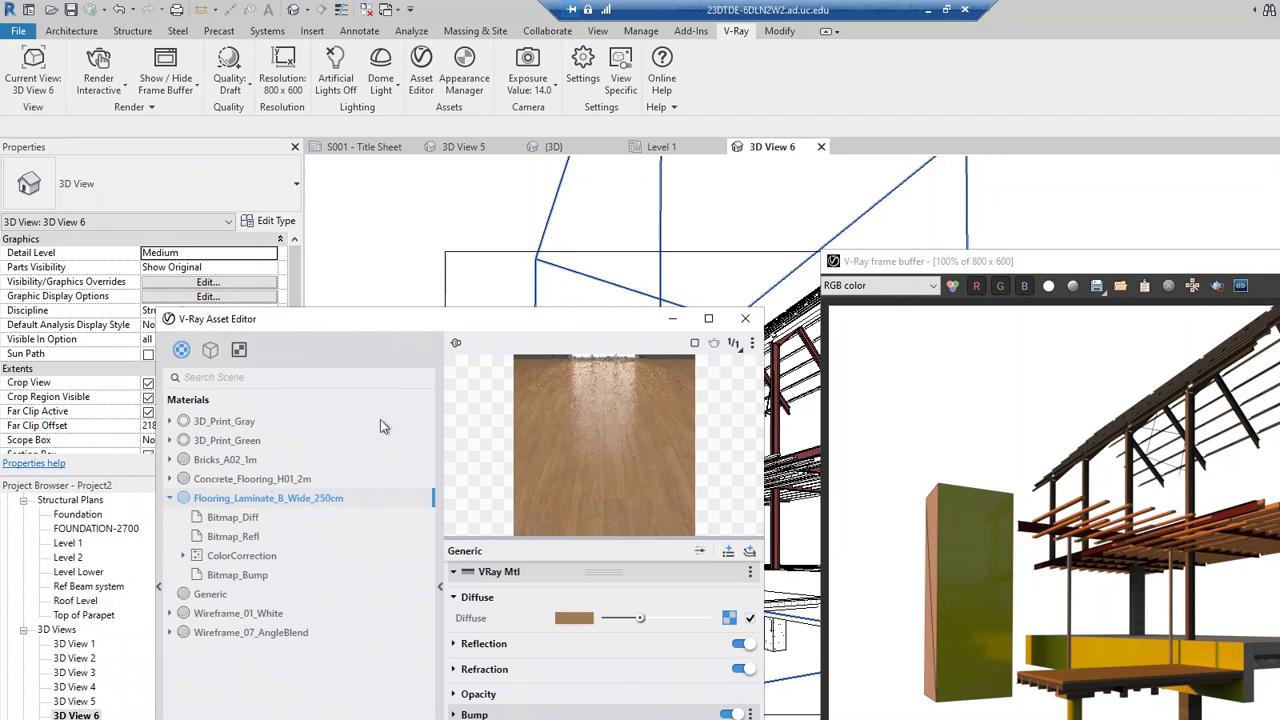
click(171, 499)
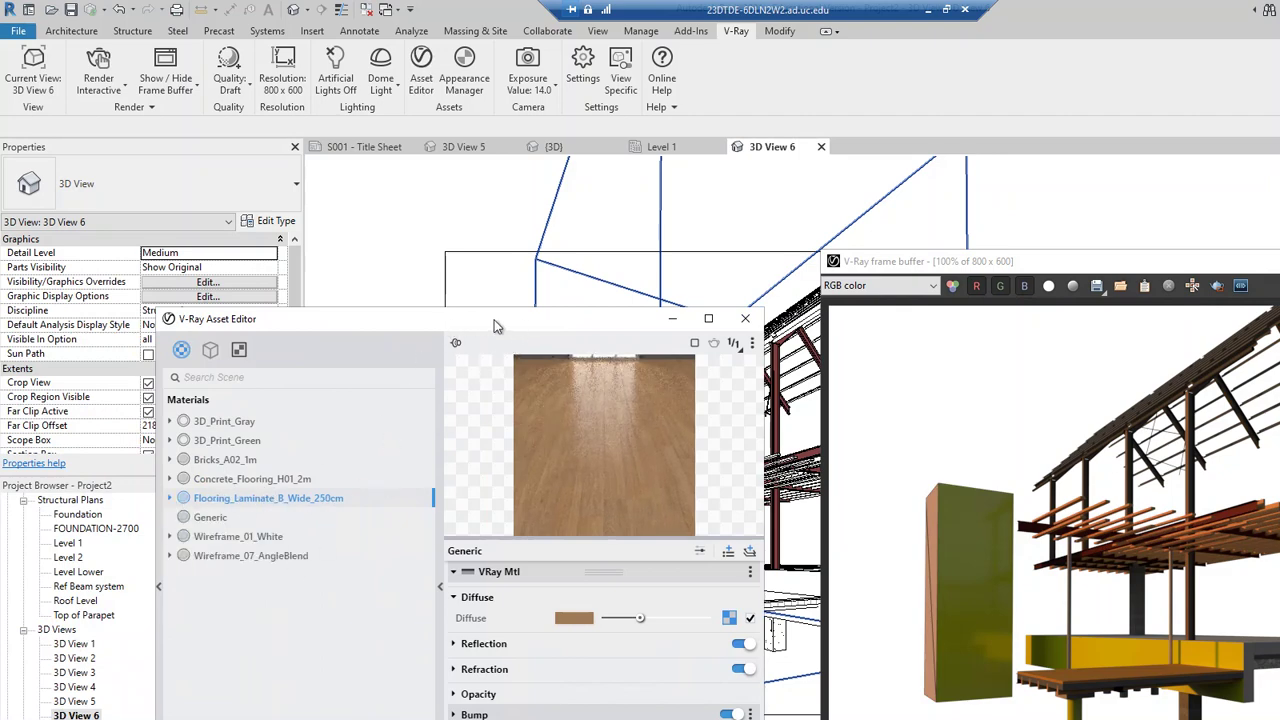
drag(435, 337, 376, 347)
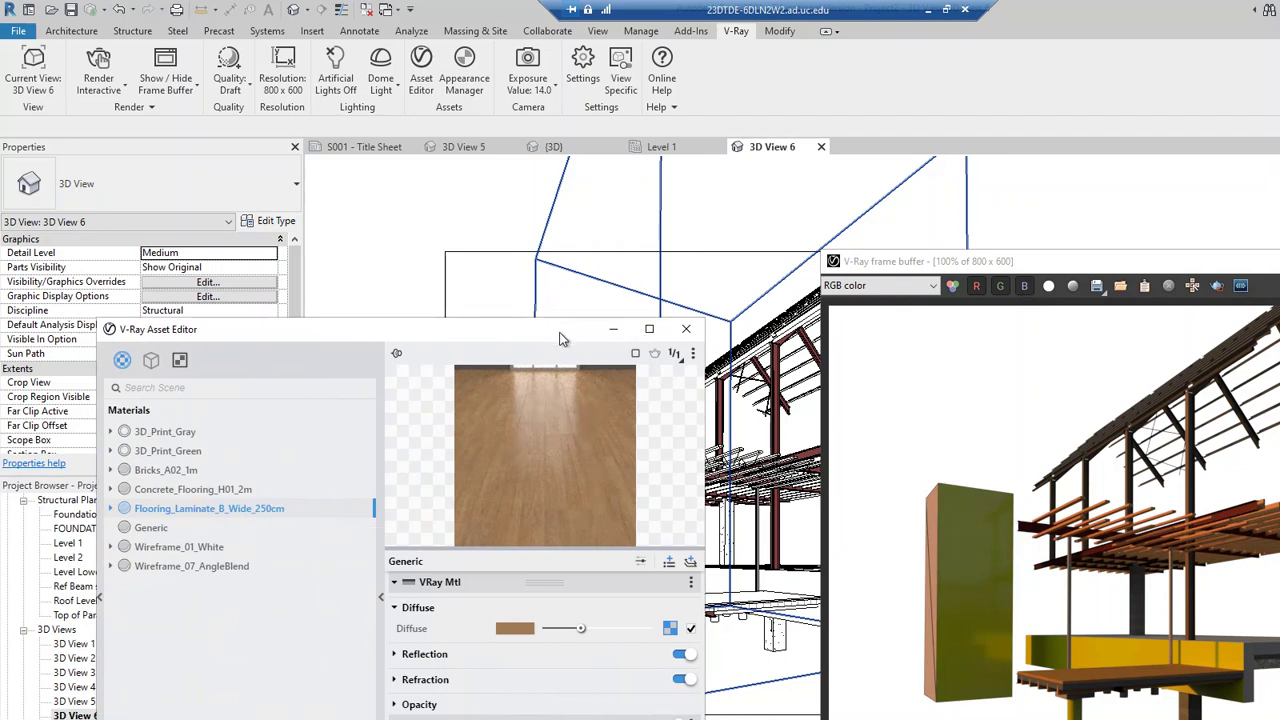
drag(559, 332, 375, 336)
- Select the tall generic model box beside the structure and open it for in-place editing
click(573, 435)
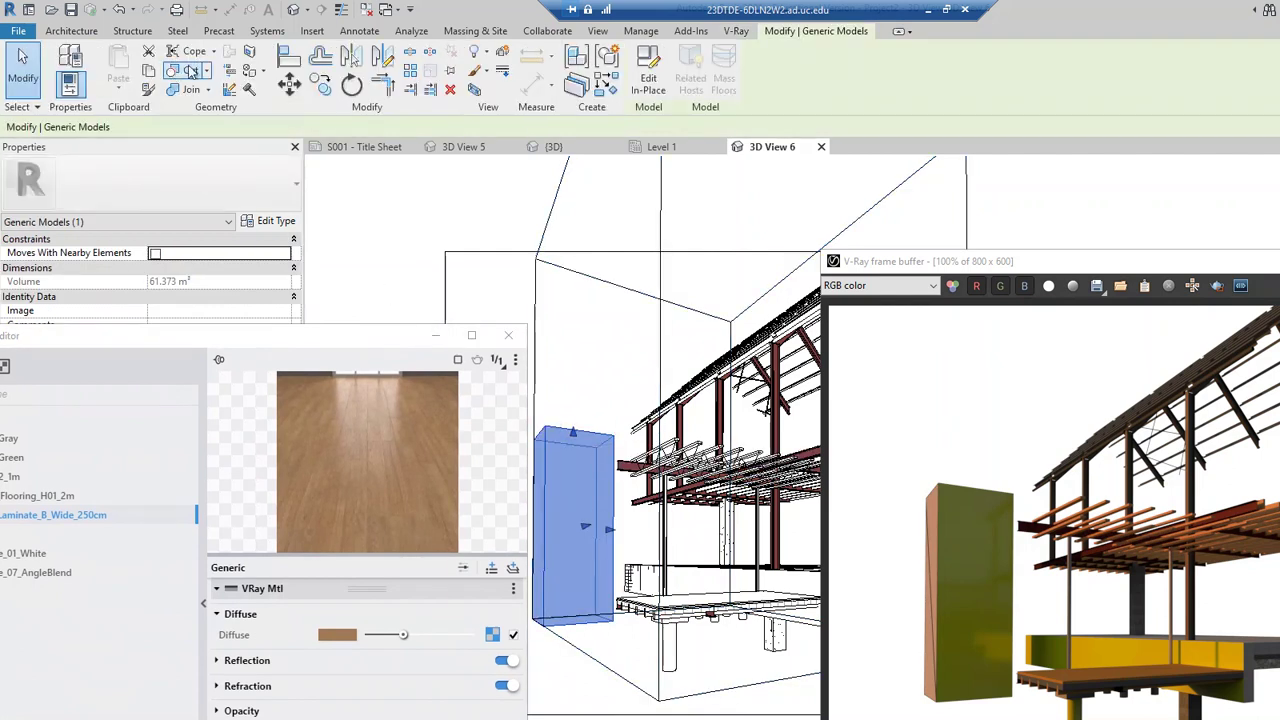
click(655, 35)
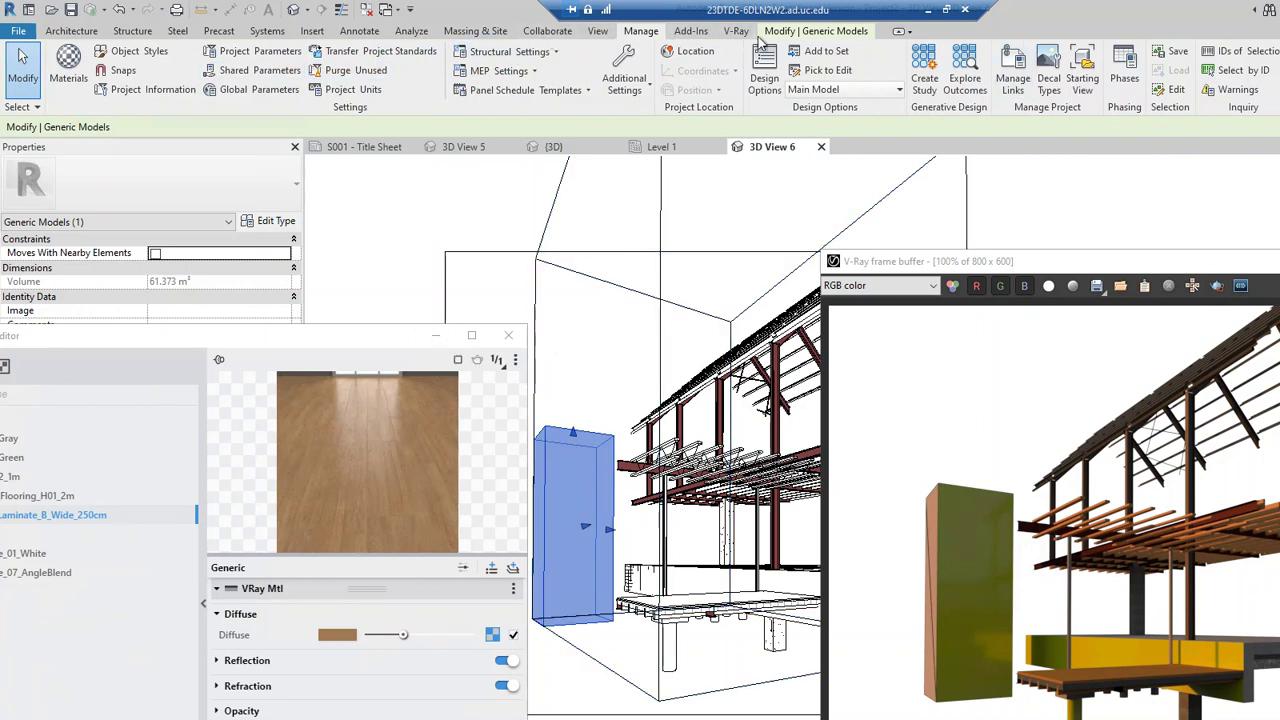
click(571, 457)
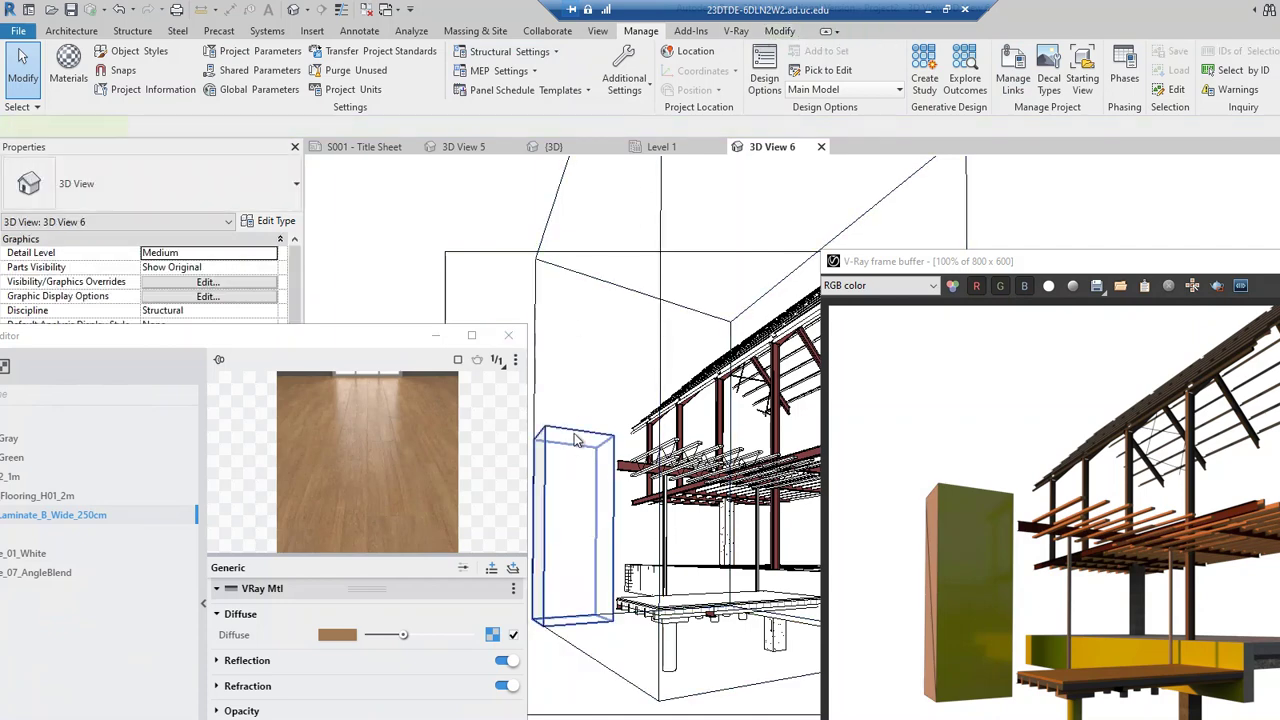
click(575, 438)
click(637, 80)
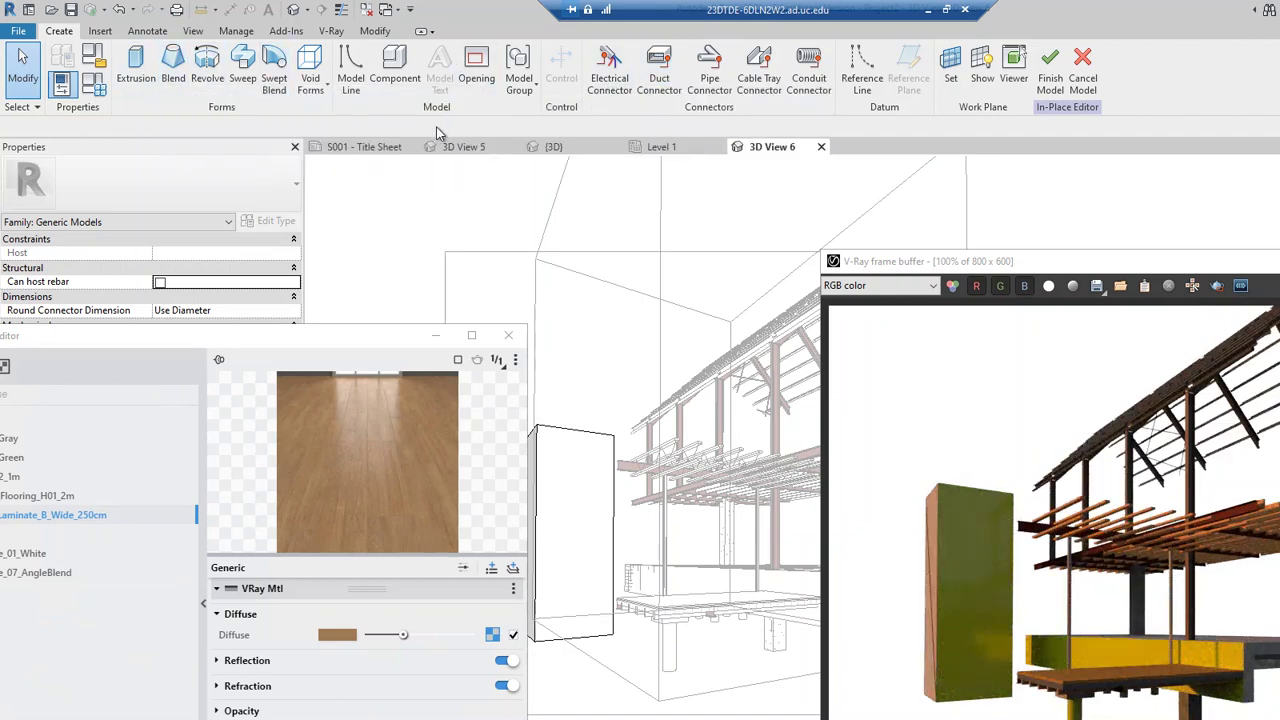
- Paint the front face of the box with Brick, Common and finish the in-place model
click(375, 31)
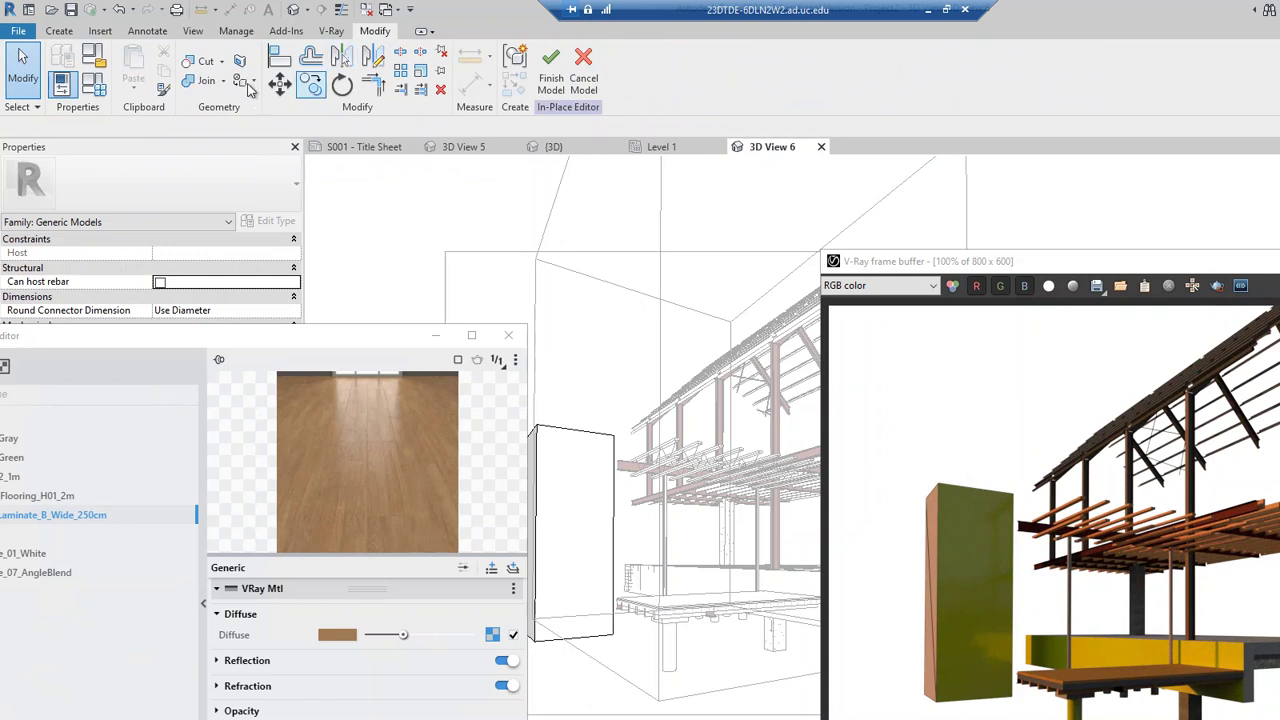
key(m)
key(a)
key(t)
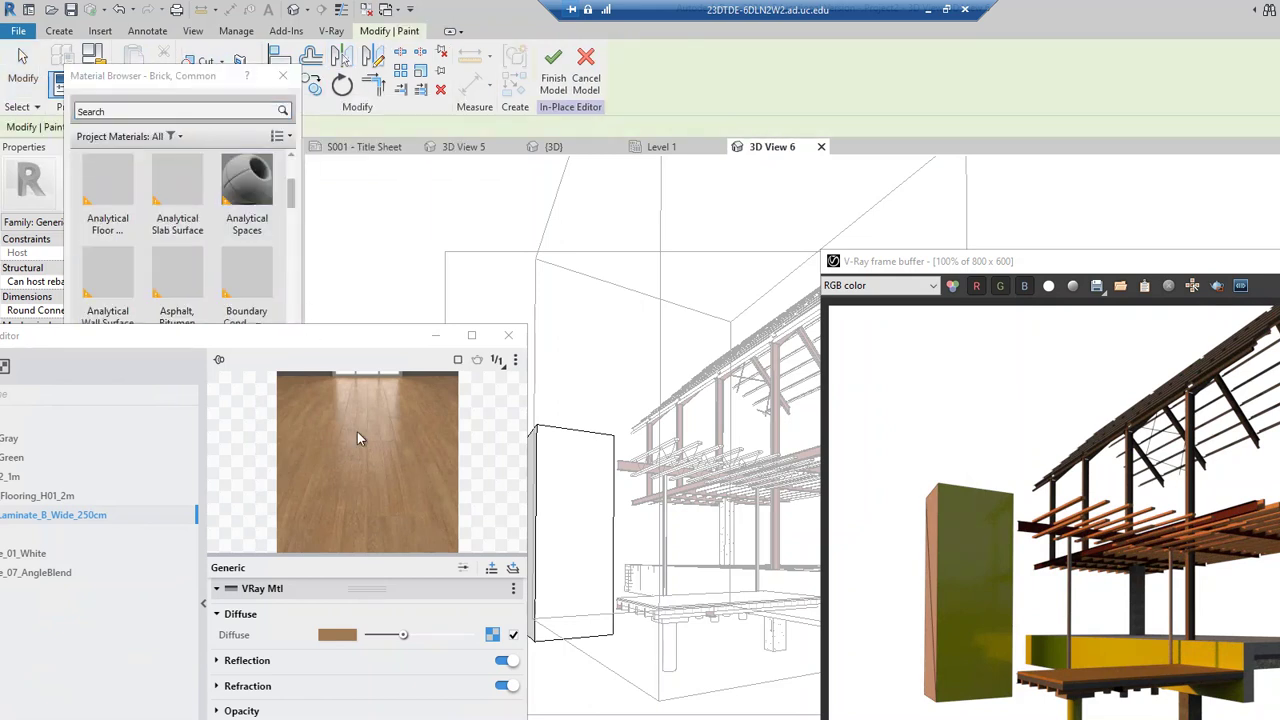
click(591, 480)
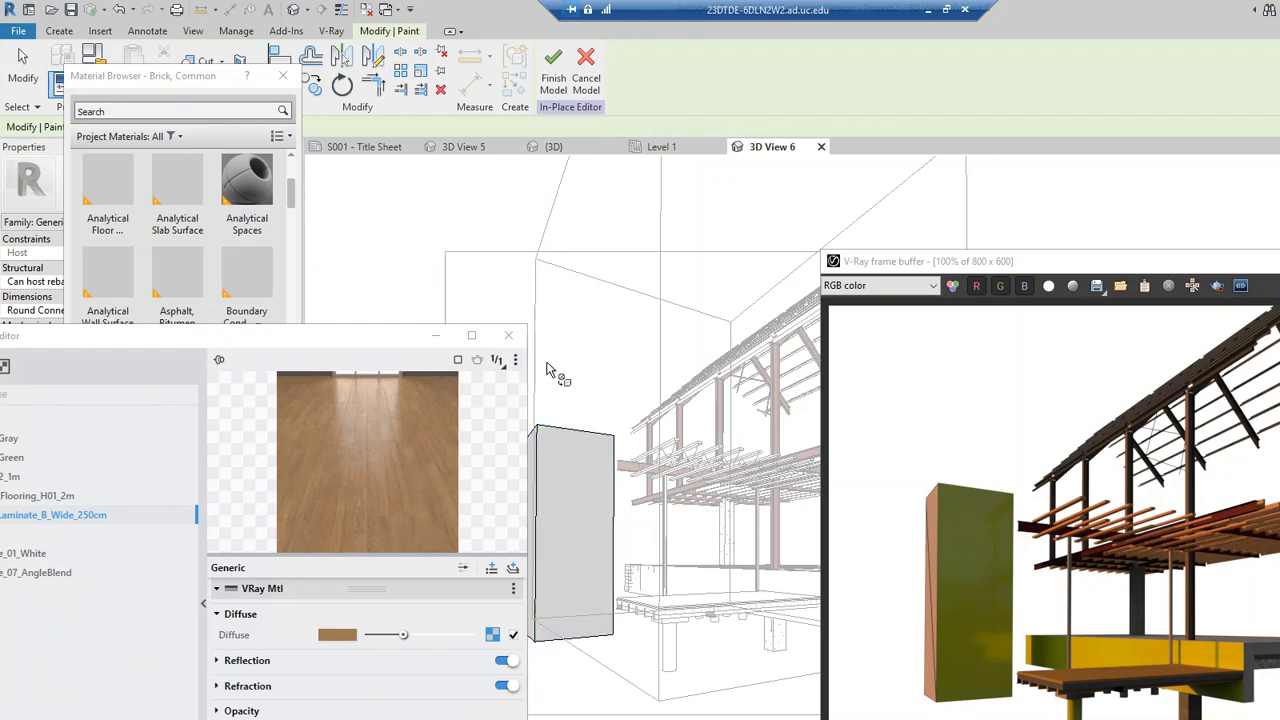
click(552, 64)
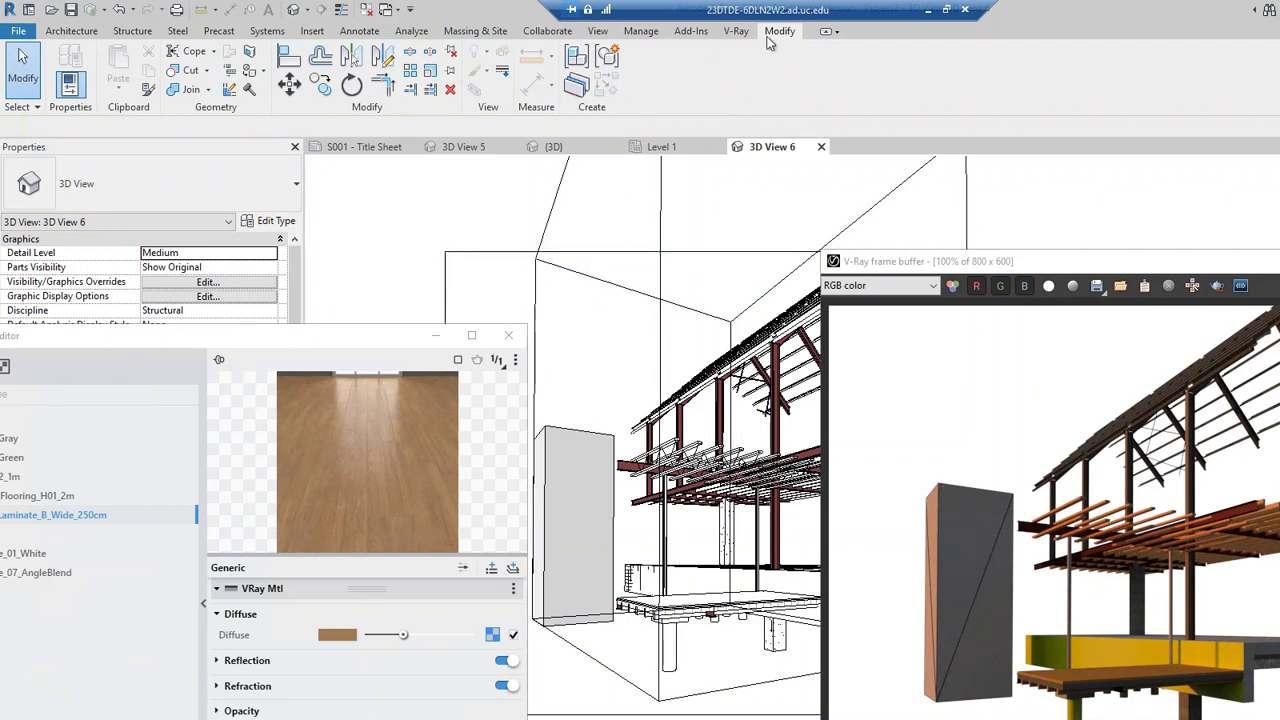
- Open the global overrides in the V-Ray Appearance Manager and arrange the windows so the overrides and the render stay visible
click(736, 32)
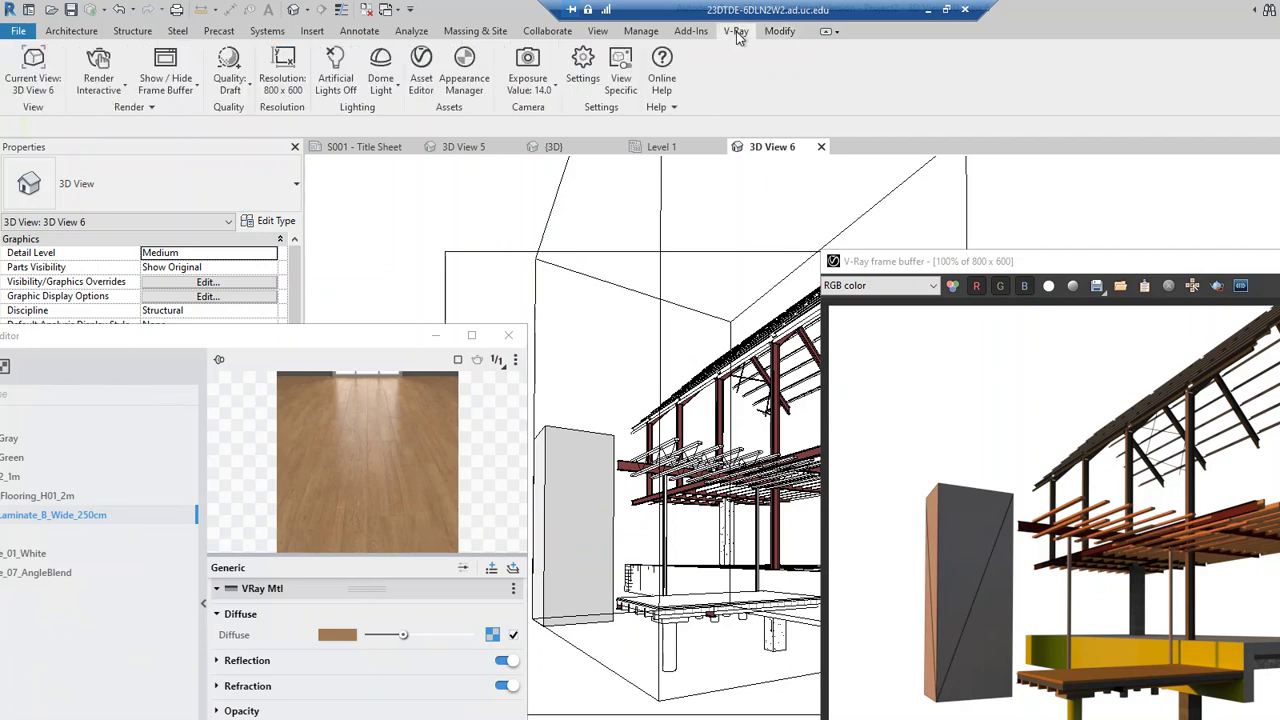
click(464, 66)
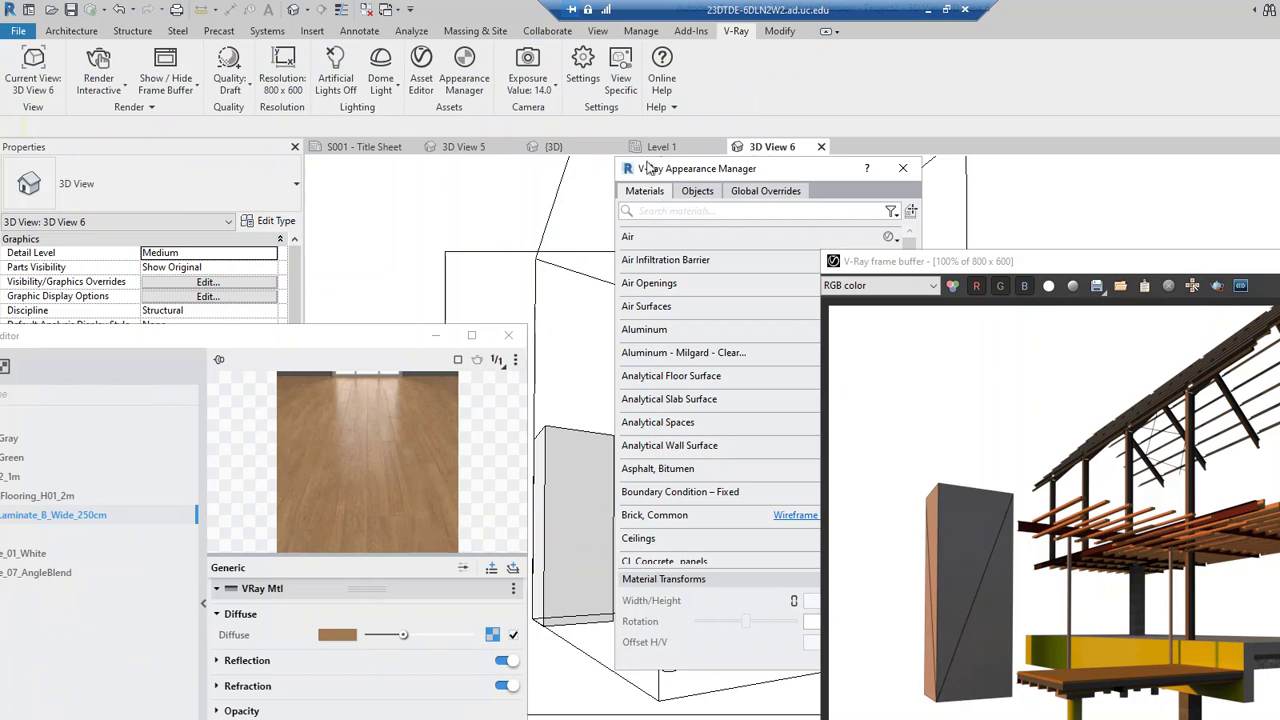
drag(685, 172, 435, 161)
click(535, 180)
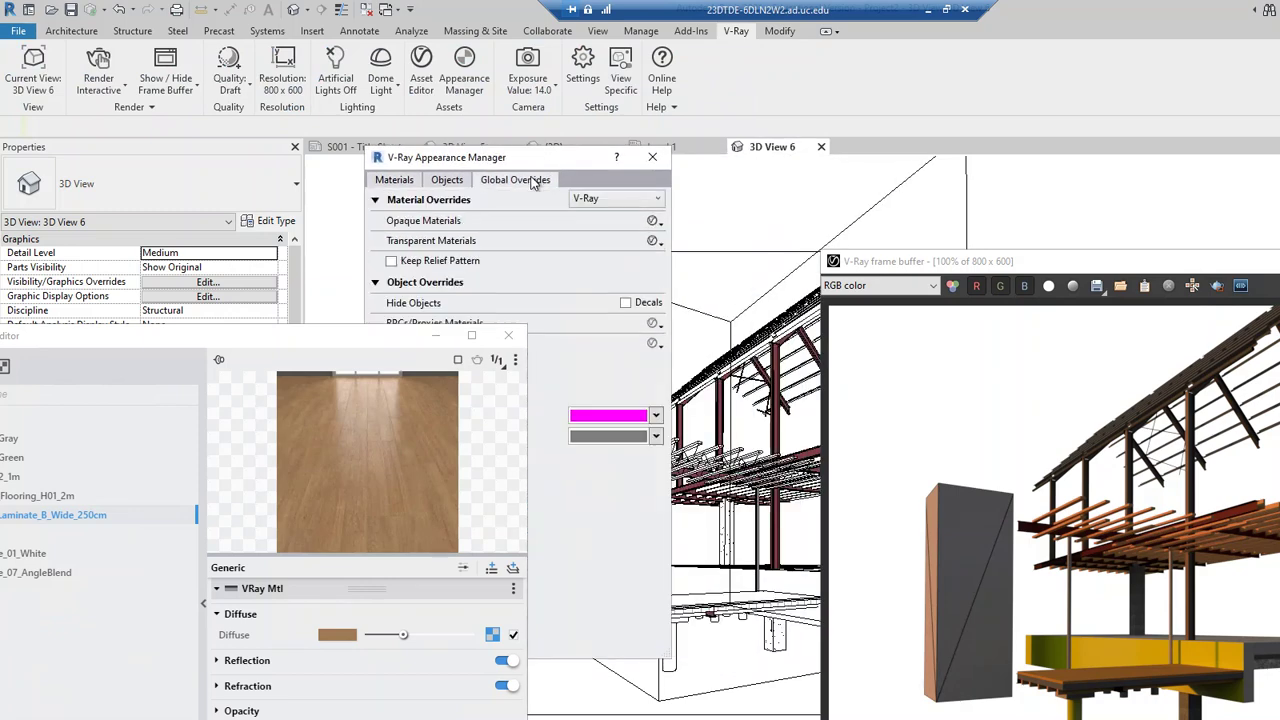
drag(405, 350, 279, 400)
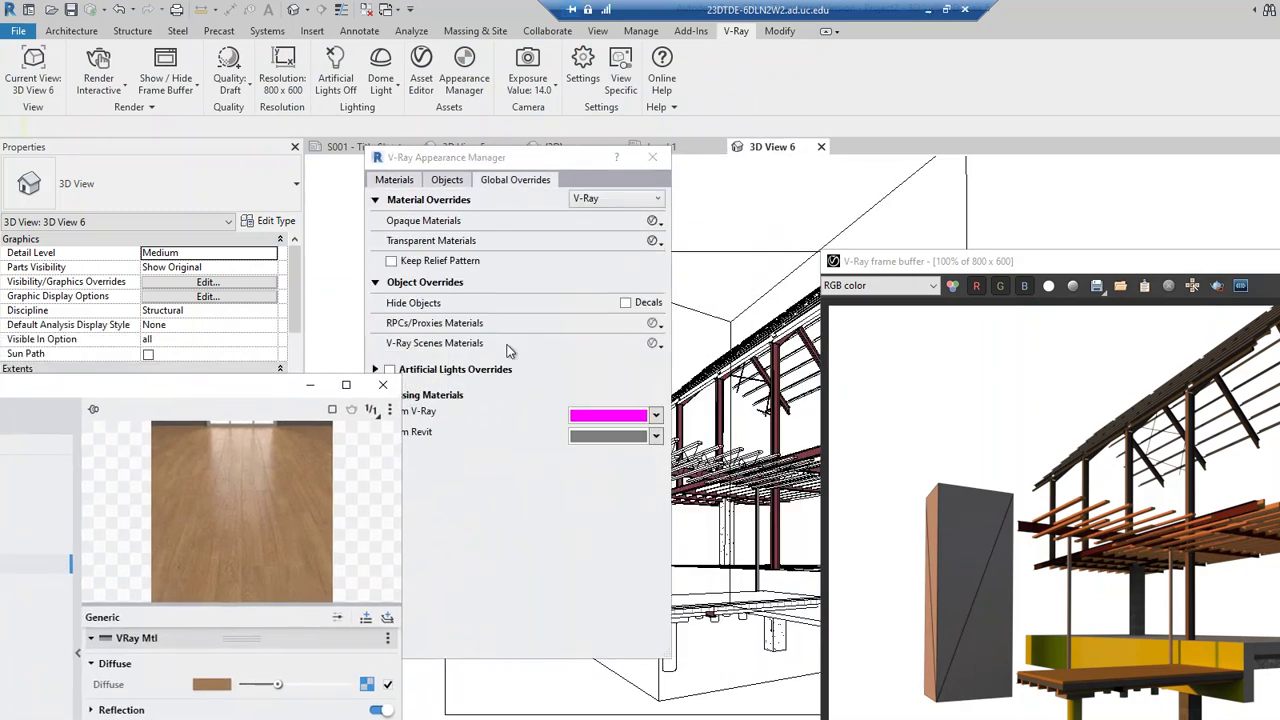
- Try Wireframe_07_AngleBlend again as the opaque material override, clear it, and dismiss the list of override materials
click(652, 221)
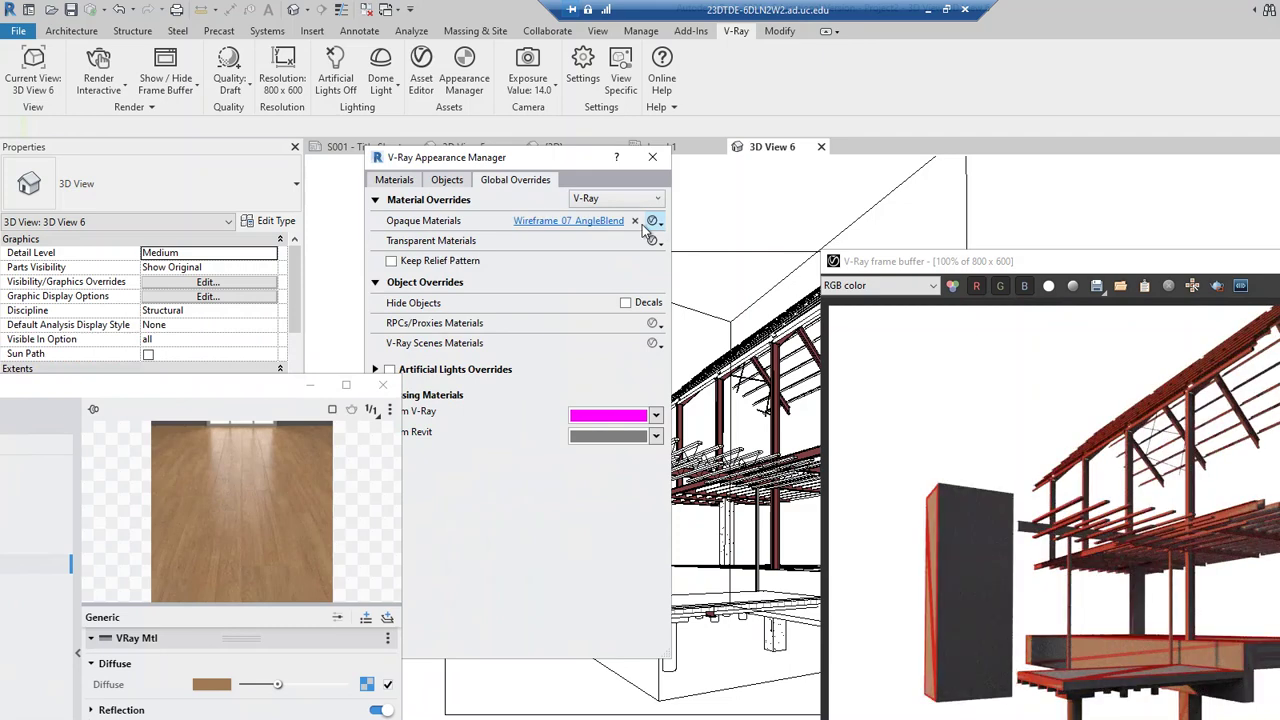
click(651, 222)
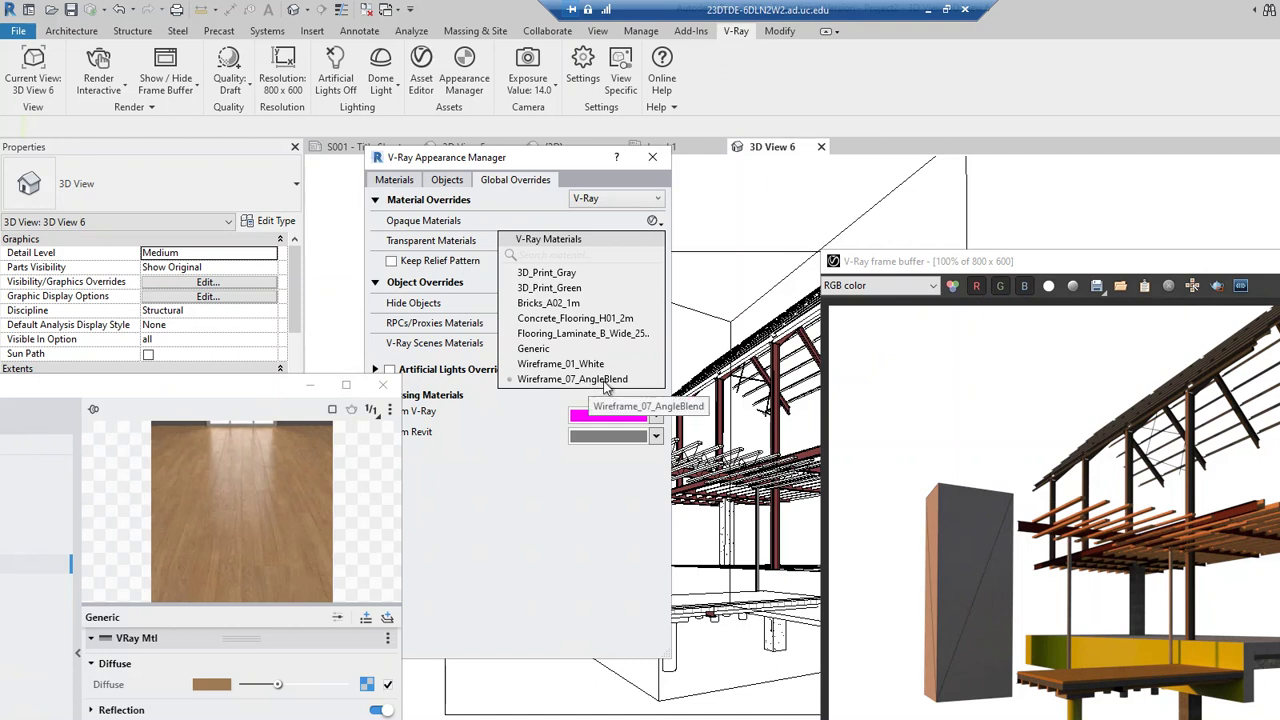
click(583, 333)
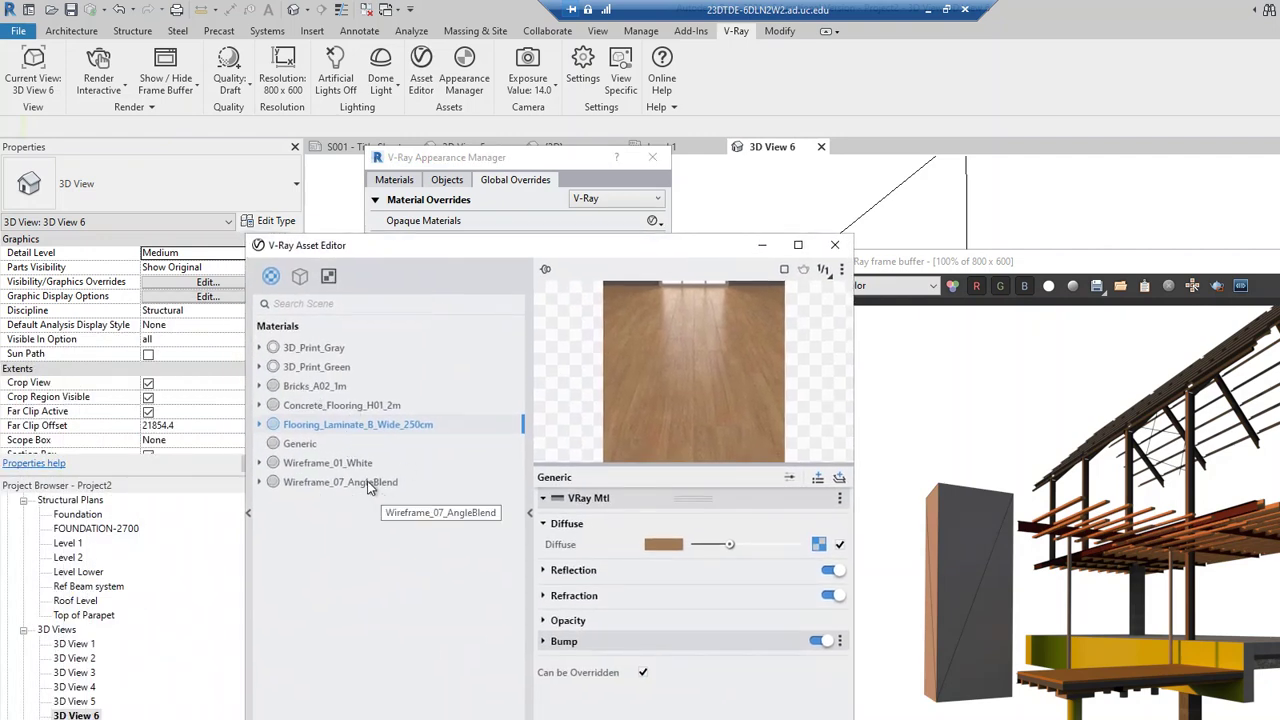
- Preview Wireframe_07_AngleBlend in the Asset Editor and look through the wireframe materials of the Diagrammatic library
click(331, 484)
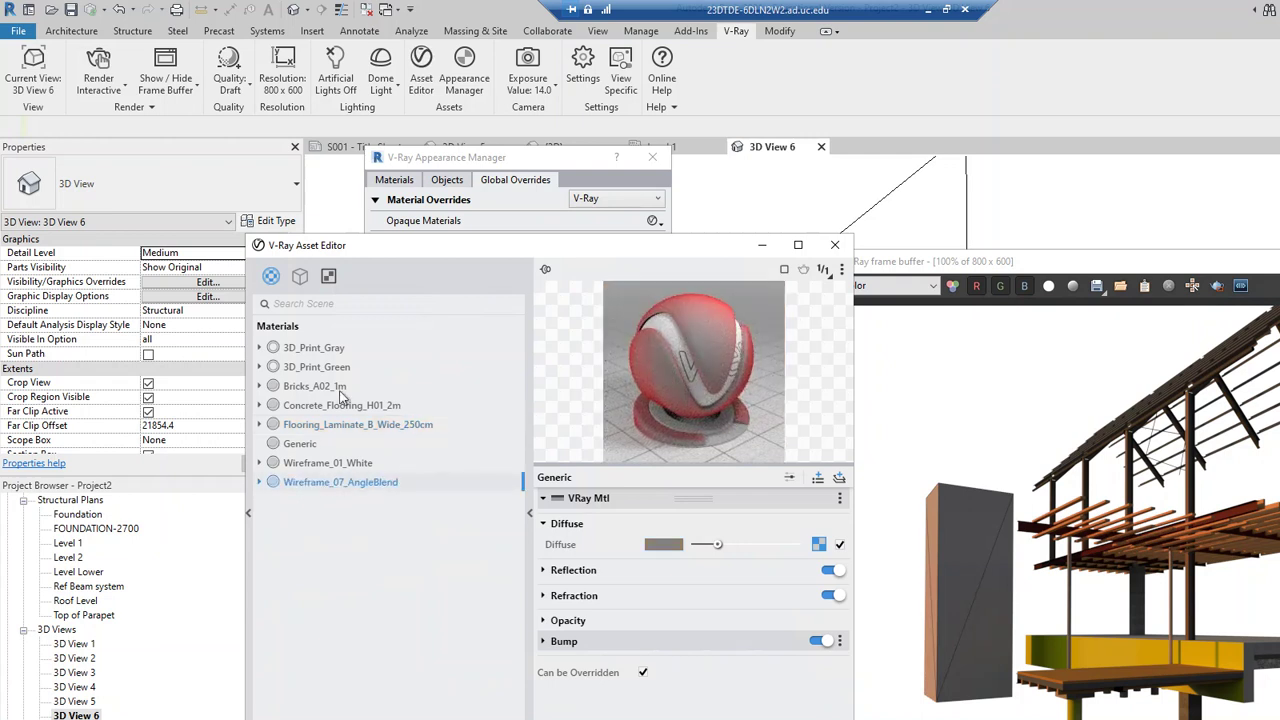
drag(432, 240, 563, 216)
click(307, 489)
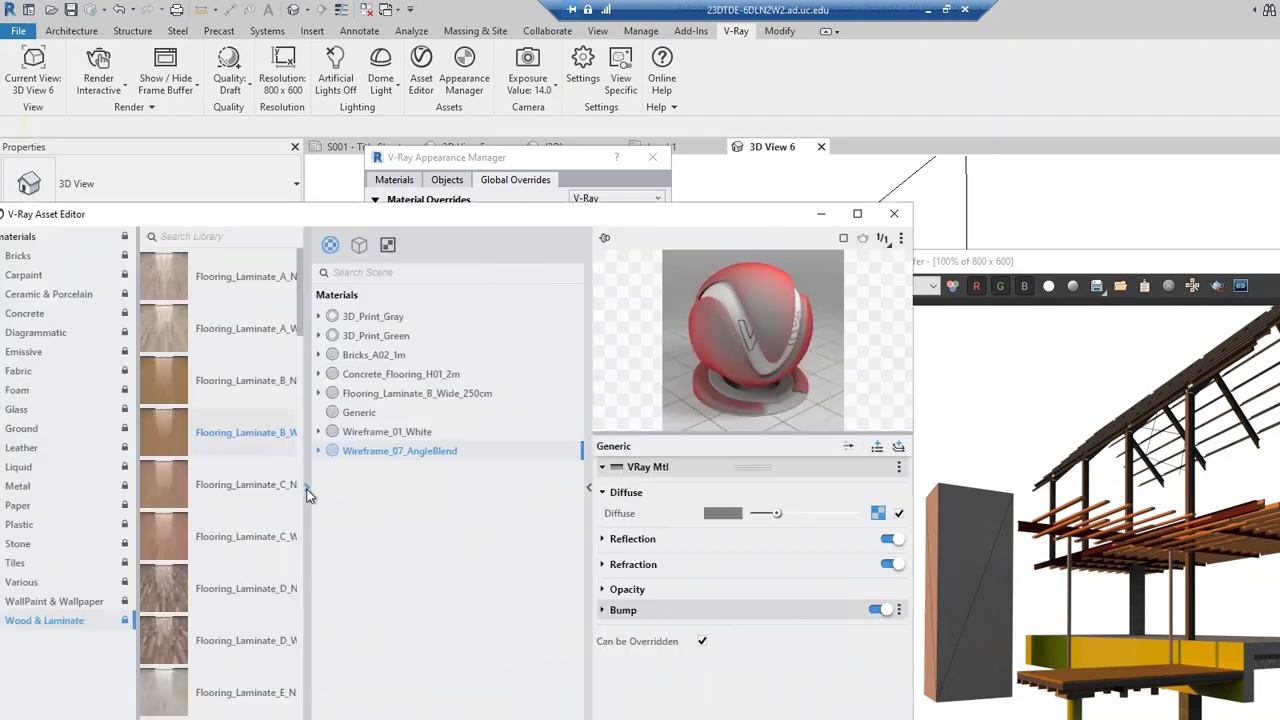
drag(339, 211, 557, 172)
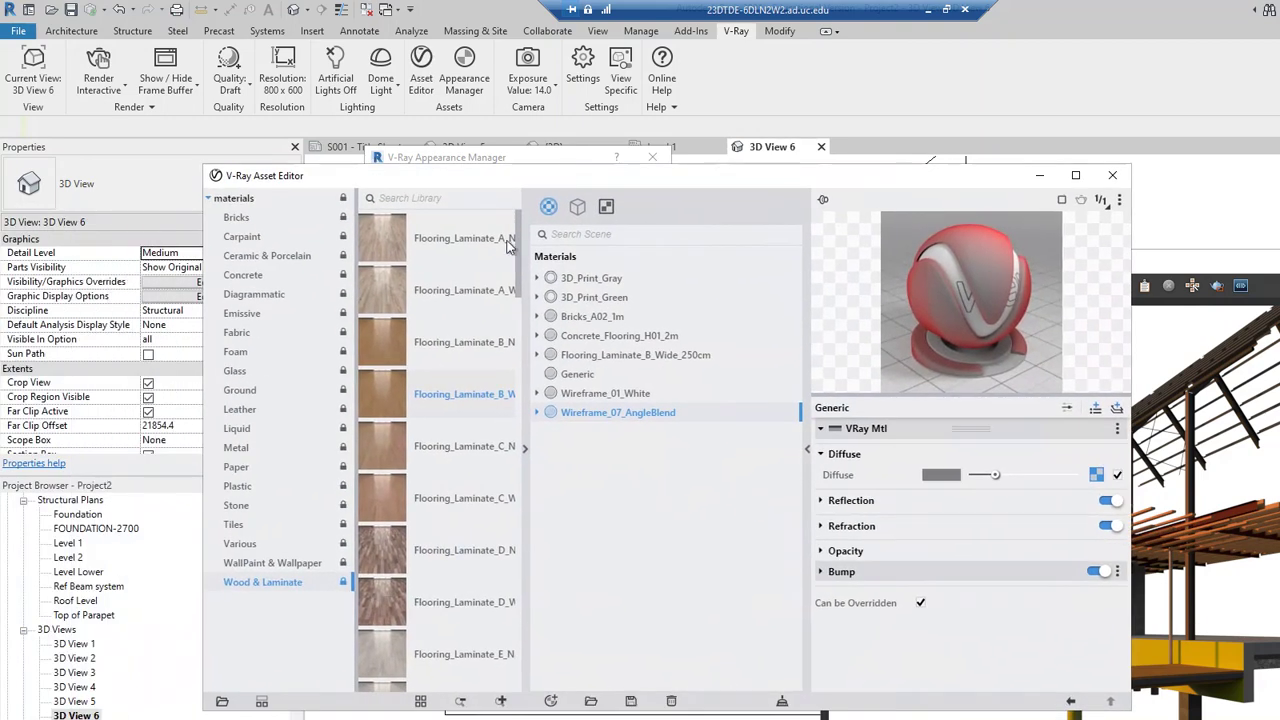
click(256, 295)
scroll(505, 400, down, 3)
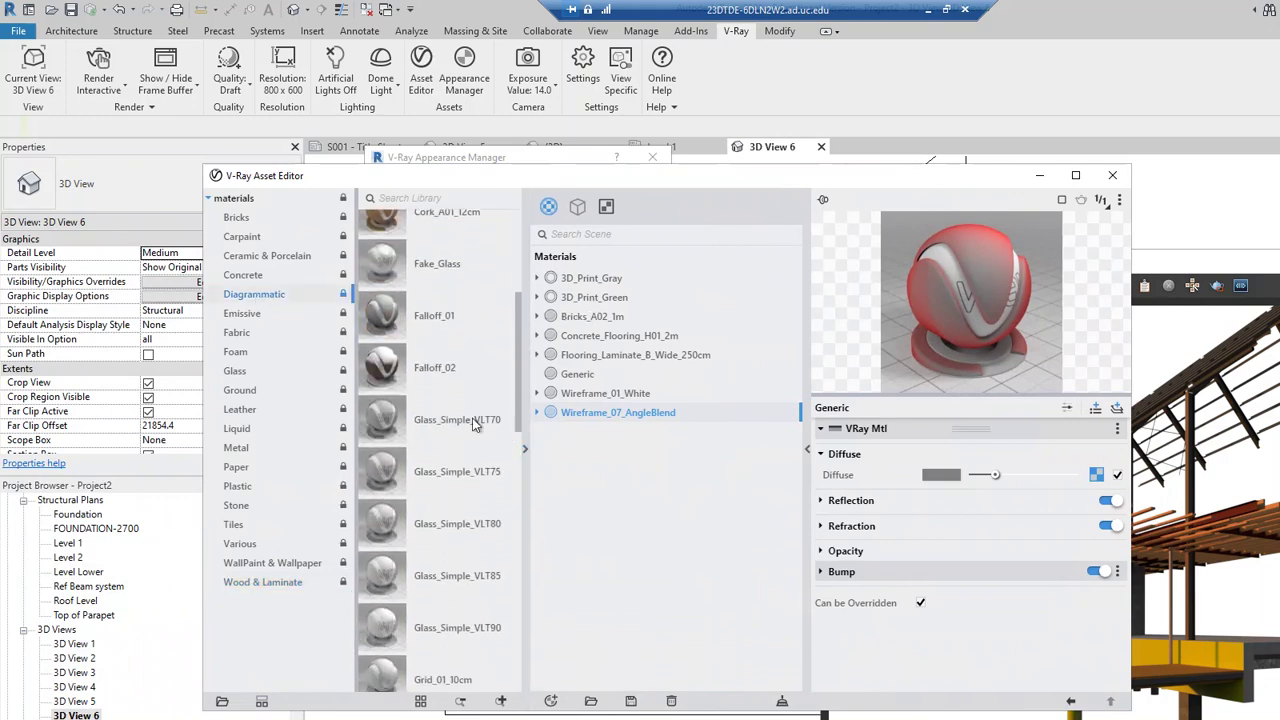
scroll(416, 552, down, 5)
scroll(416, 552, down, 5)
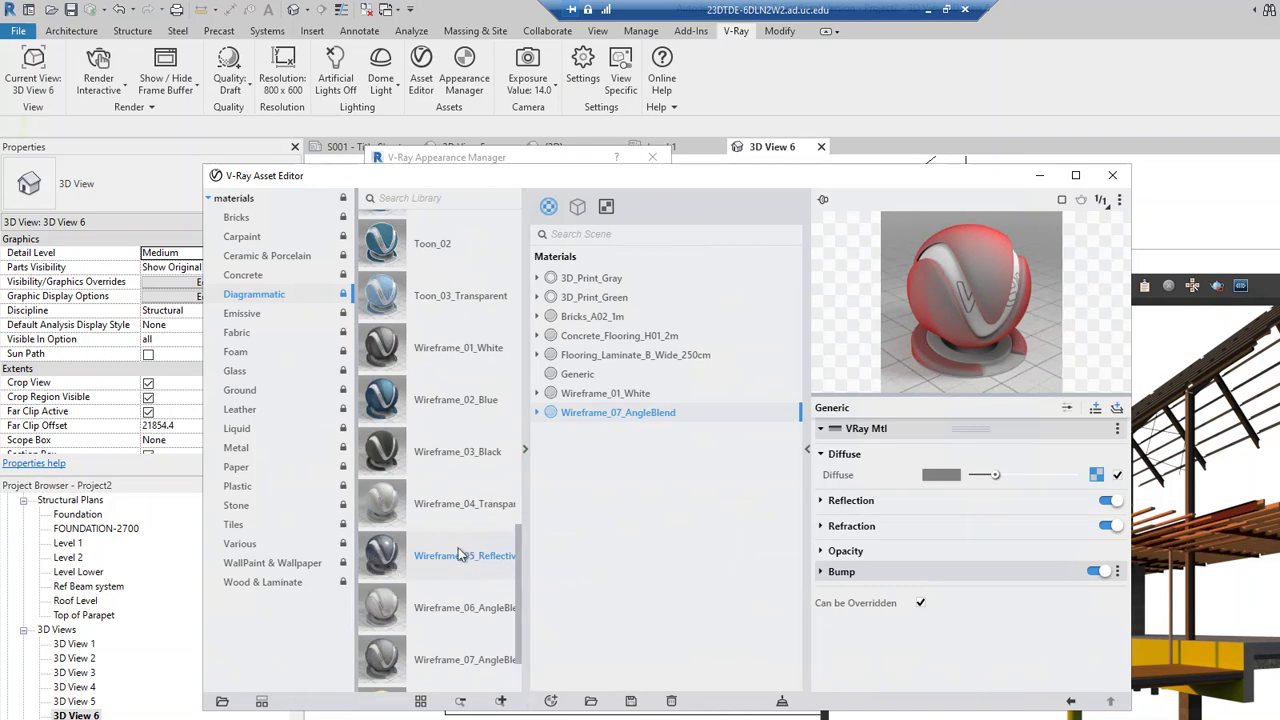
- Compare the previews of Wireframe_01_White and Wireframe_07_AngleBlend, and move the Asset Editor clear of the global overrides
drag(690, 182, 558, 175)
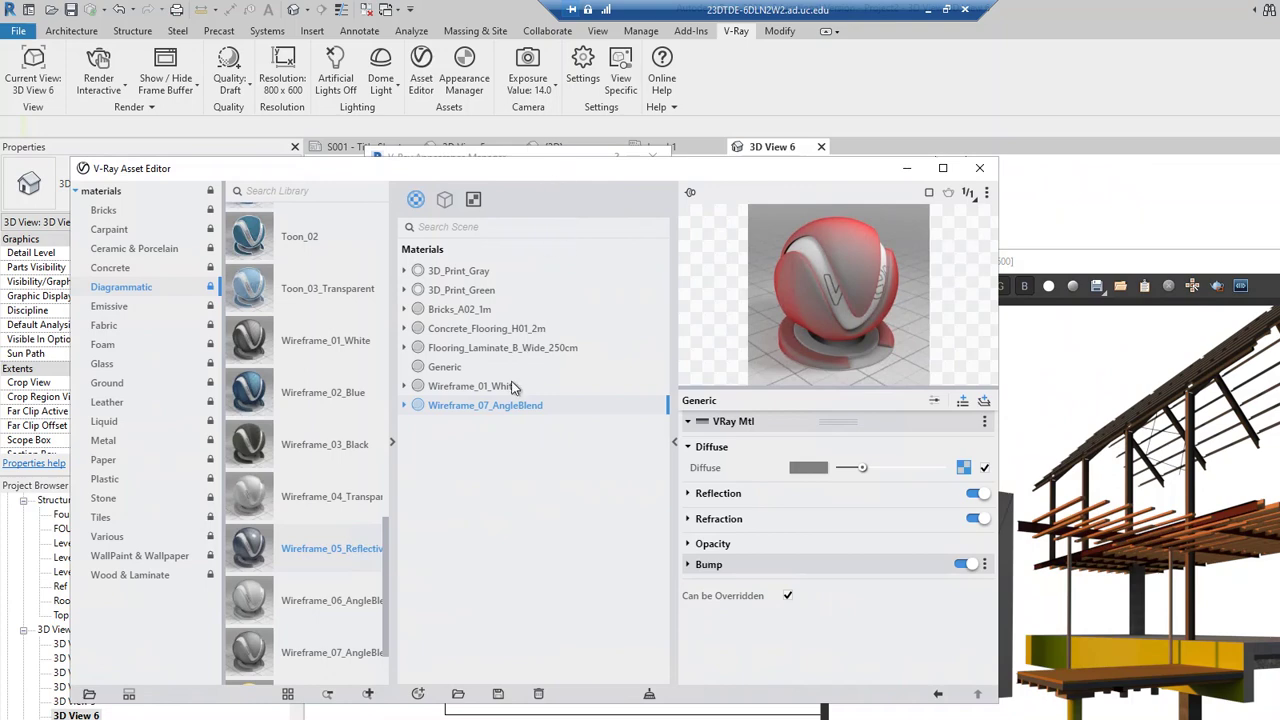
click(468, 387)
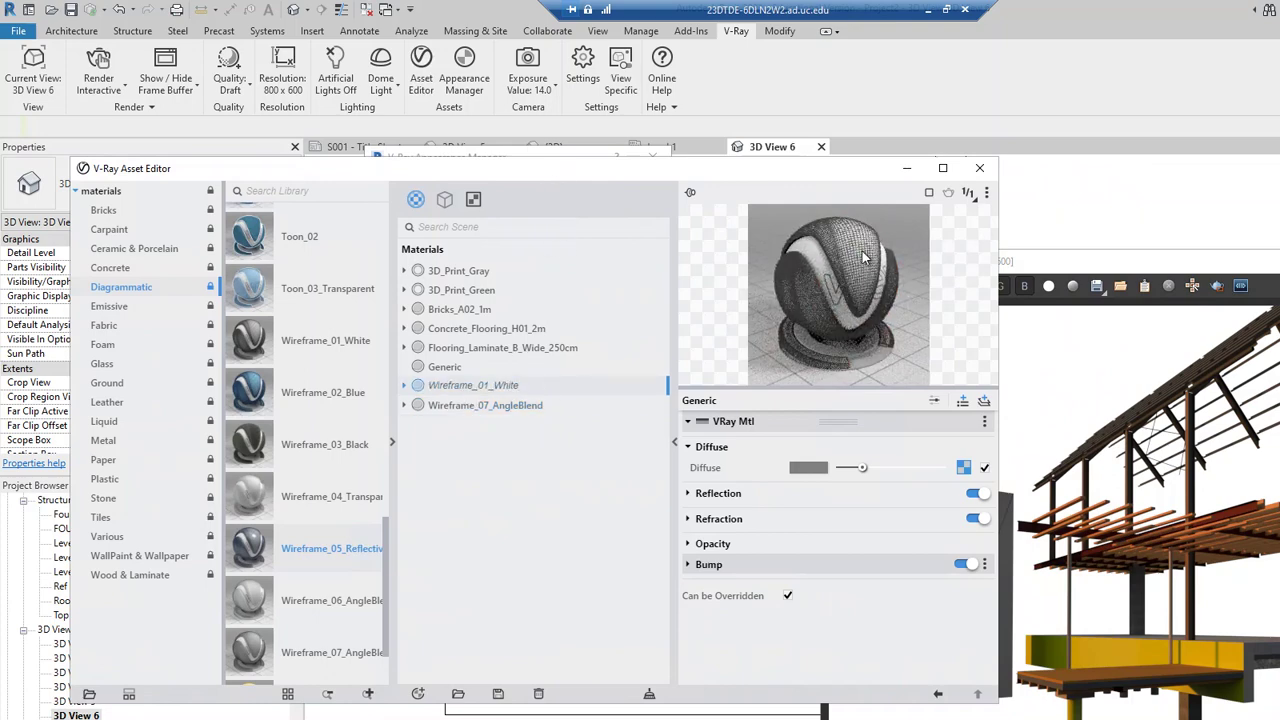
click(540, 408)
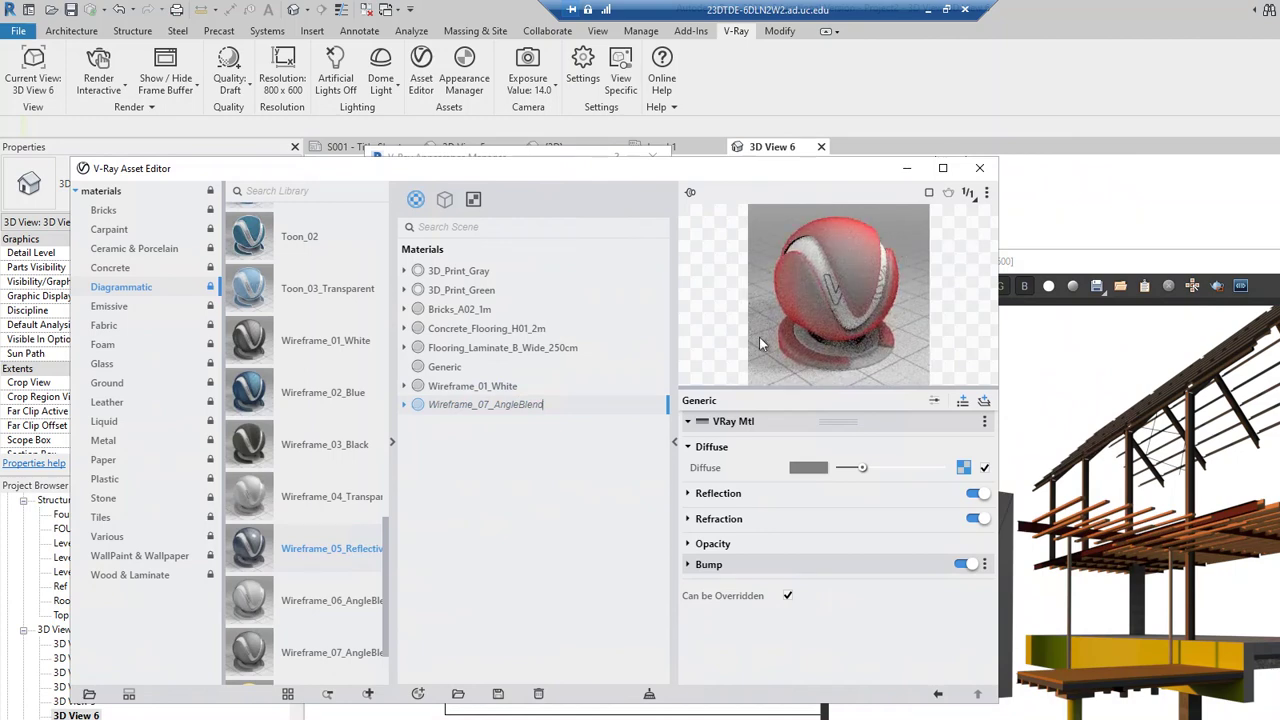
click(519, 386)
drag(785, 168, 657, 240)
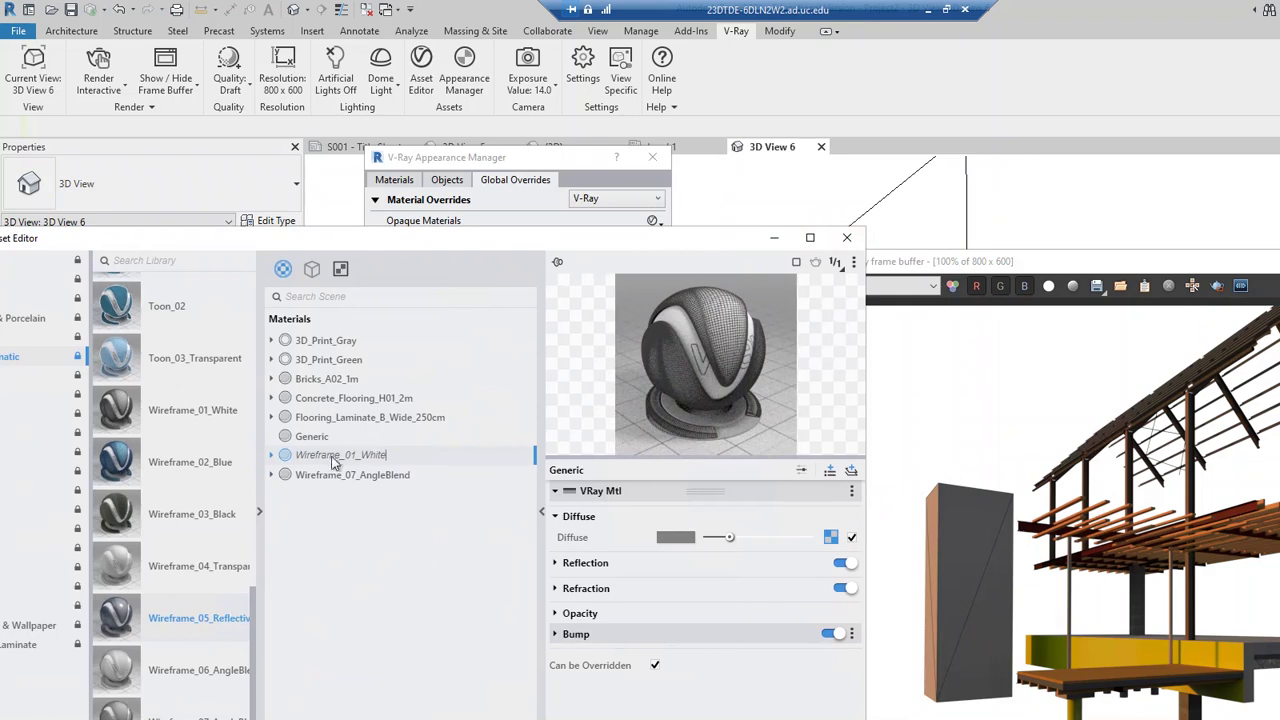
drag(522, 237, 566, 367)
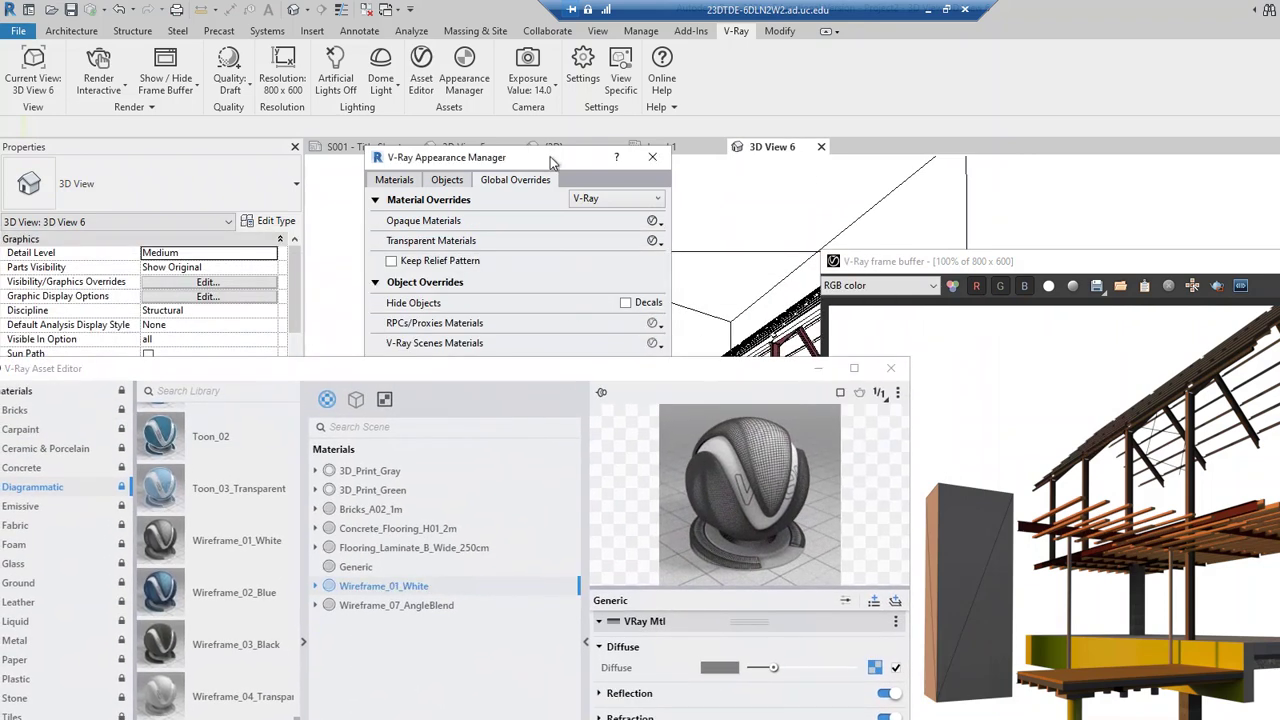
- Set Wireframe_01_White as the global override for opaque materials and inspect the rendered box and beams at 400%
right_click(660, 226)
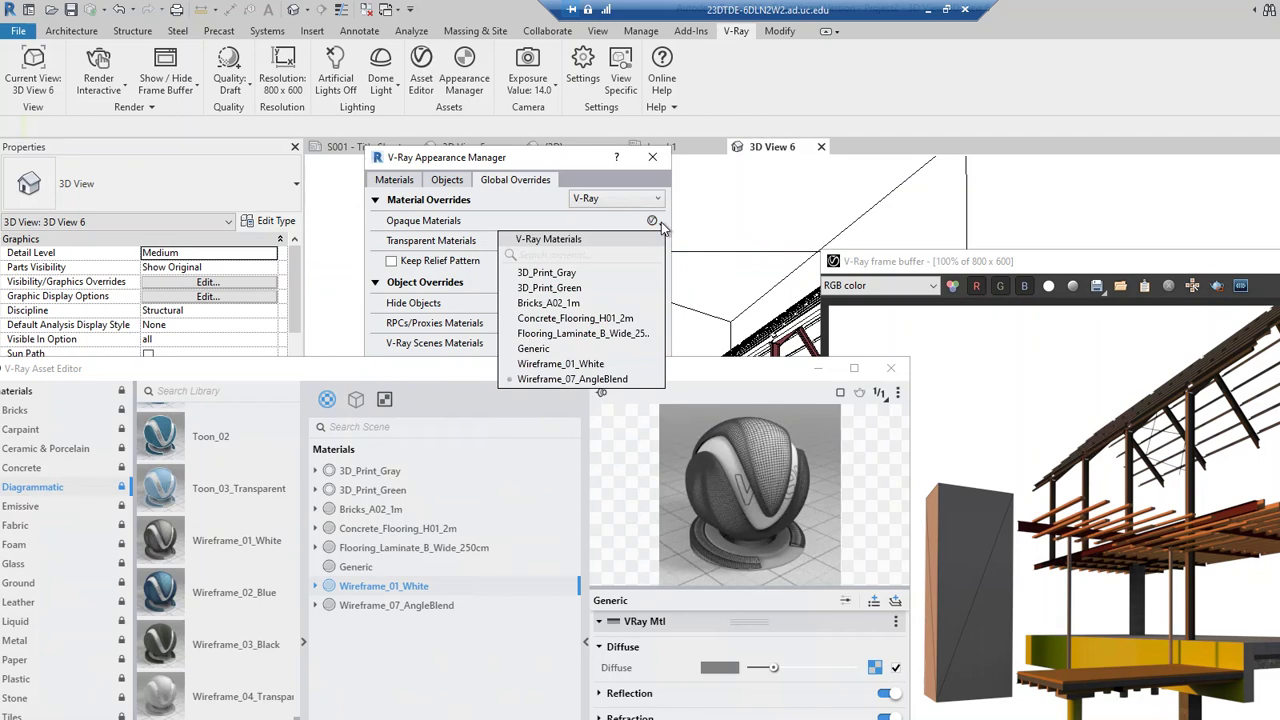
click(560, 364)
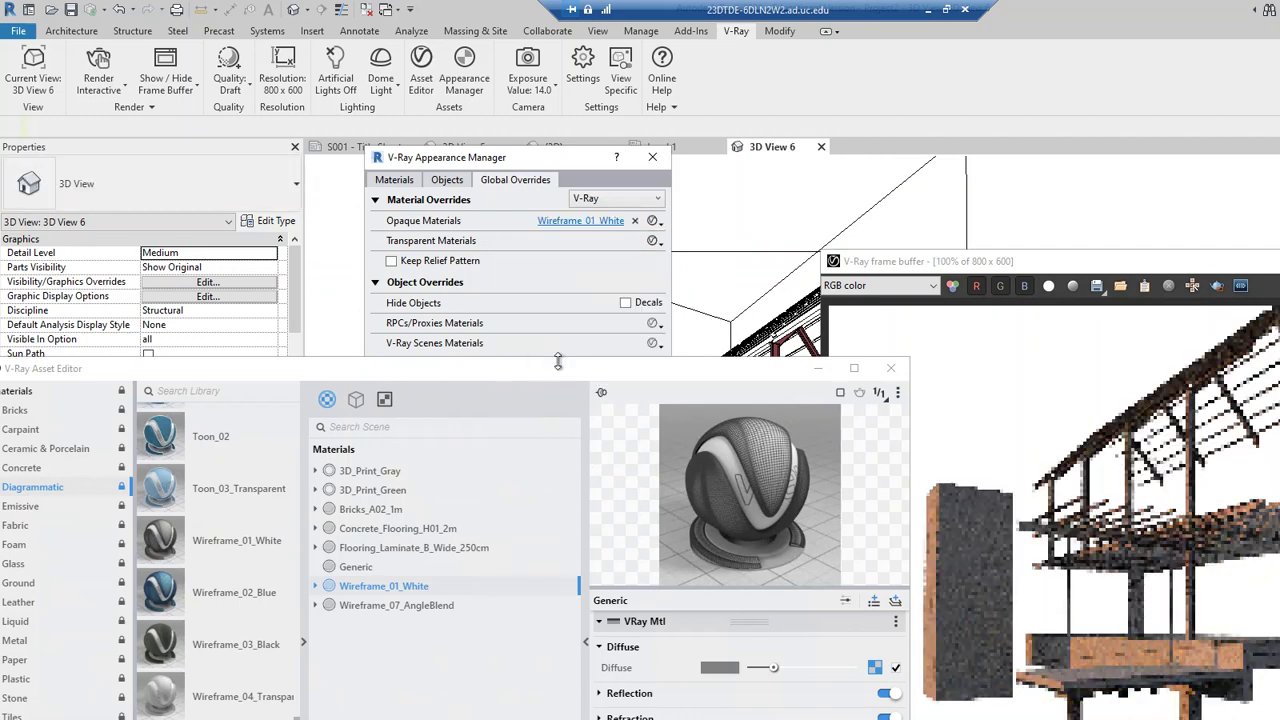
drag(1015, 264, 925, 193)
scroll(930, 481, up, 3)
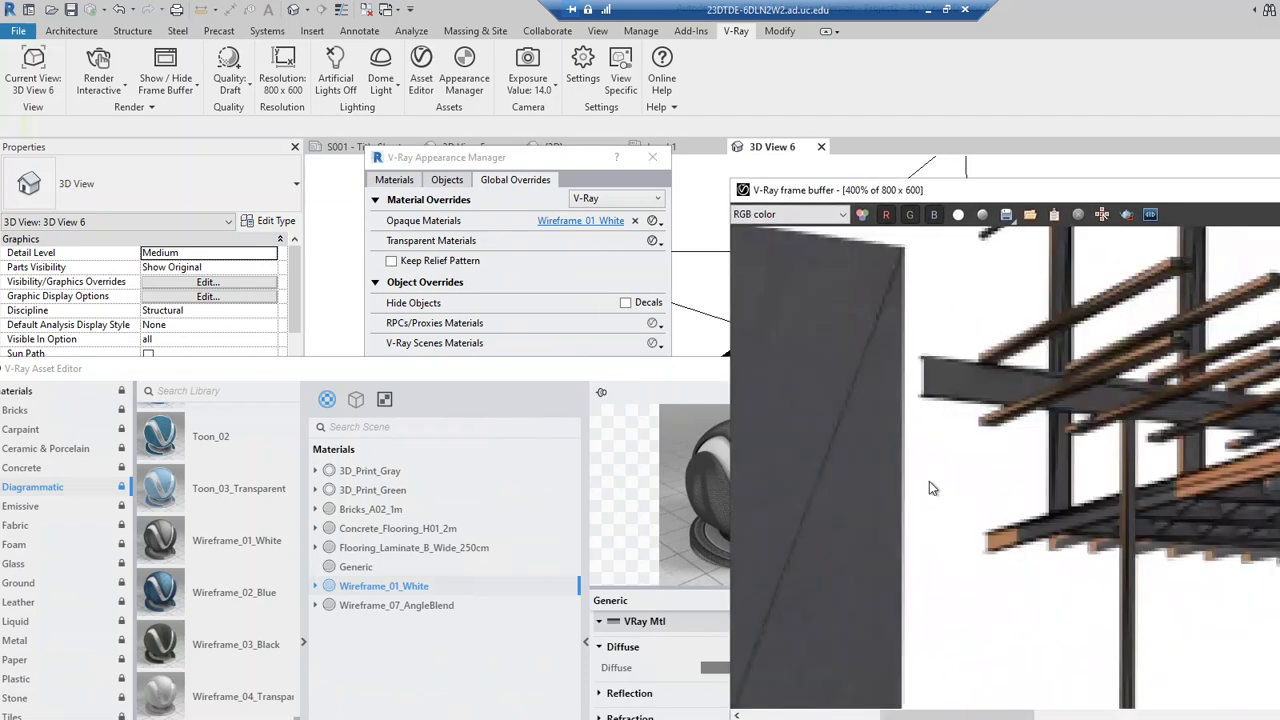
- Inspect the rendered box, beams and slab at zooms between 100% and 400%, and clear the Wireframe_01_White override from opaque materials
scroll(852, 416, down, 2)
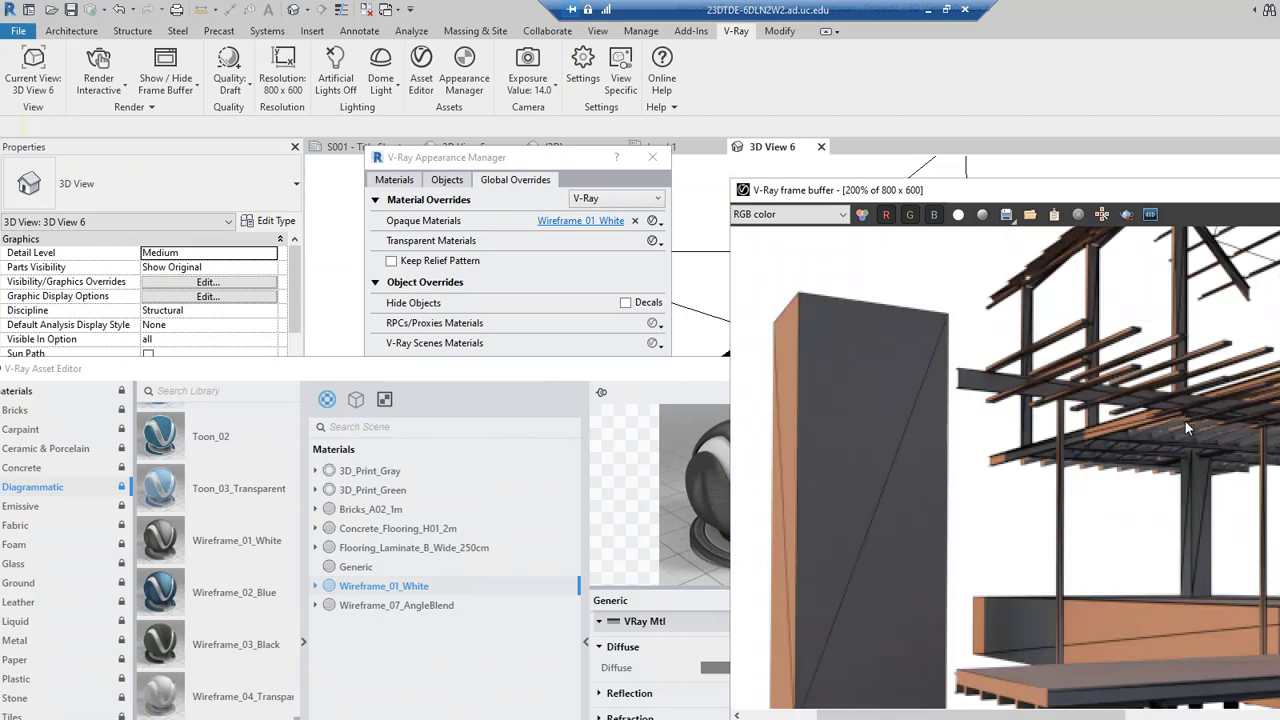
scroll(1184, 430, up, 1)
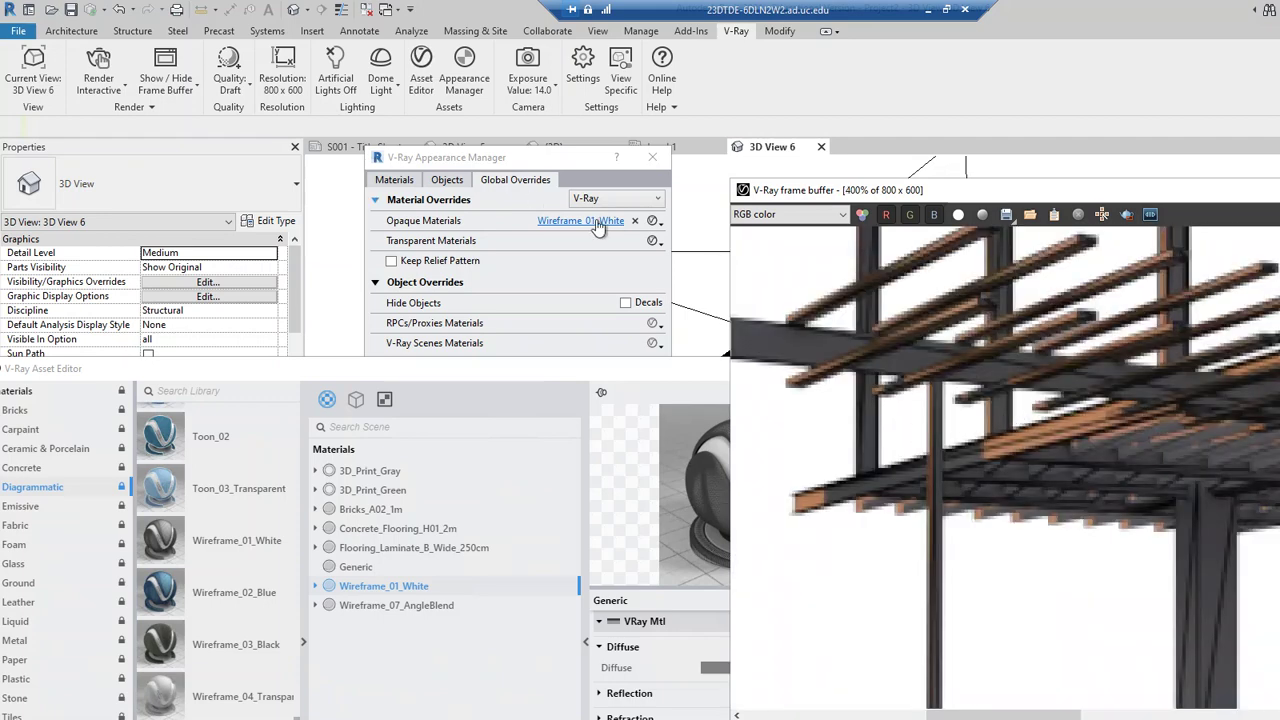
scroll(1089, 418, down, 1)
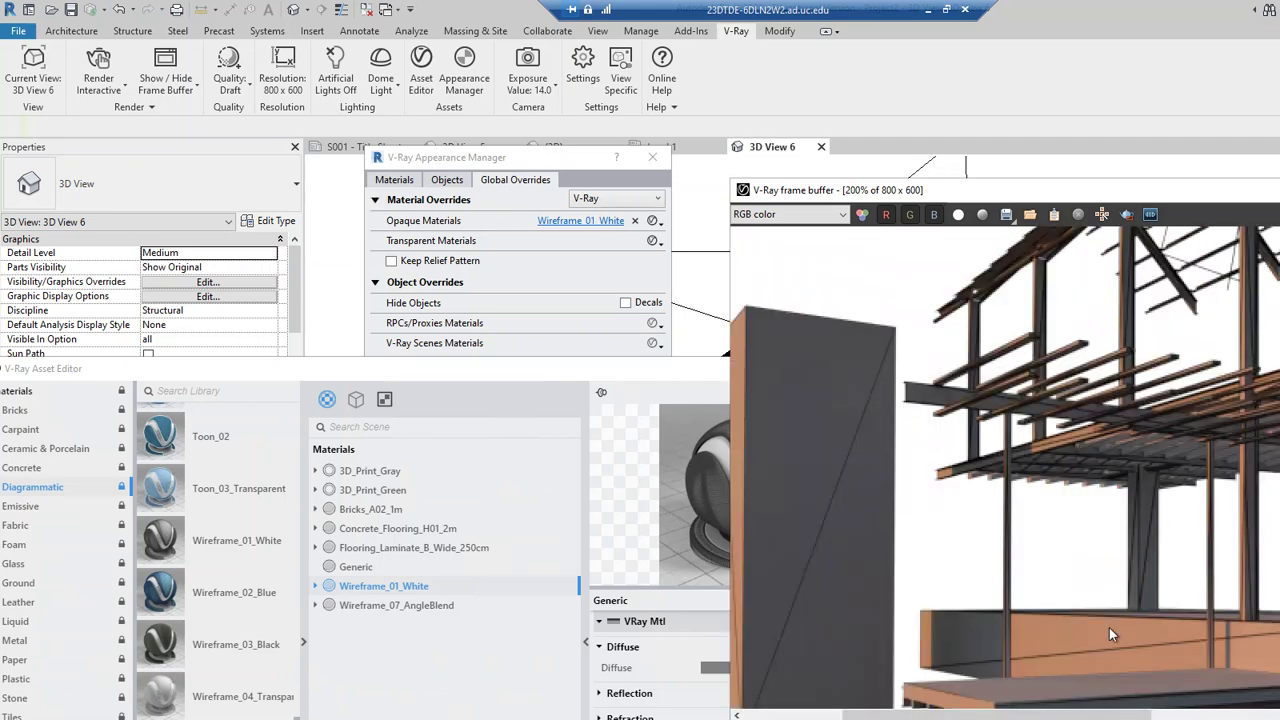
scroll(1093, 538, down, 1)
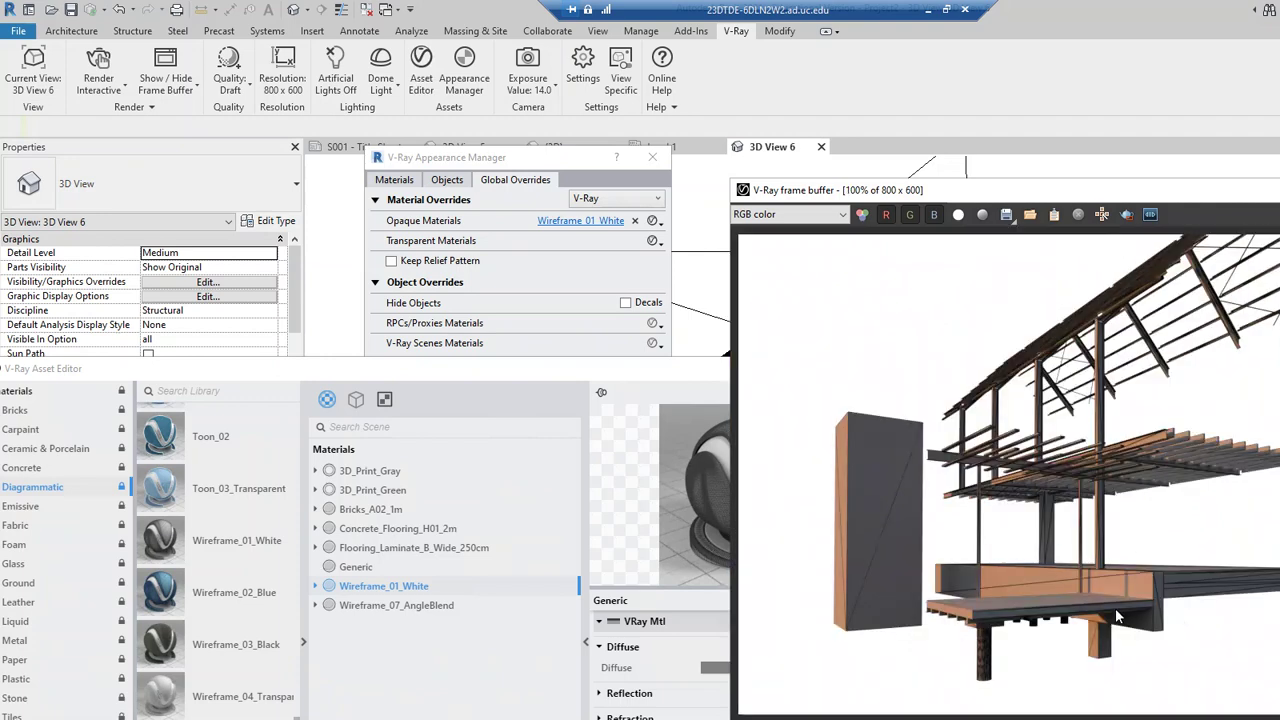
scroll(1000, 540, up, 1)
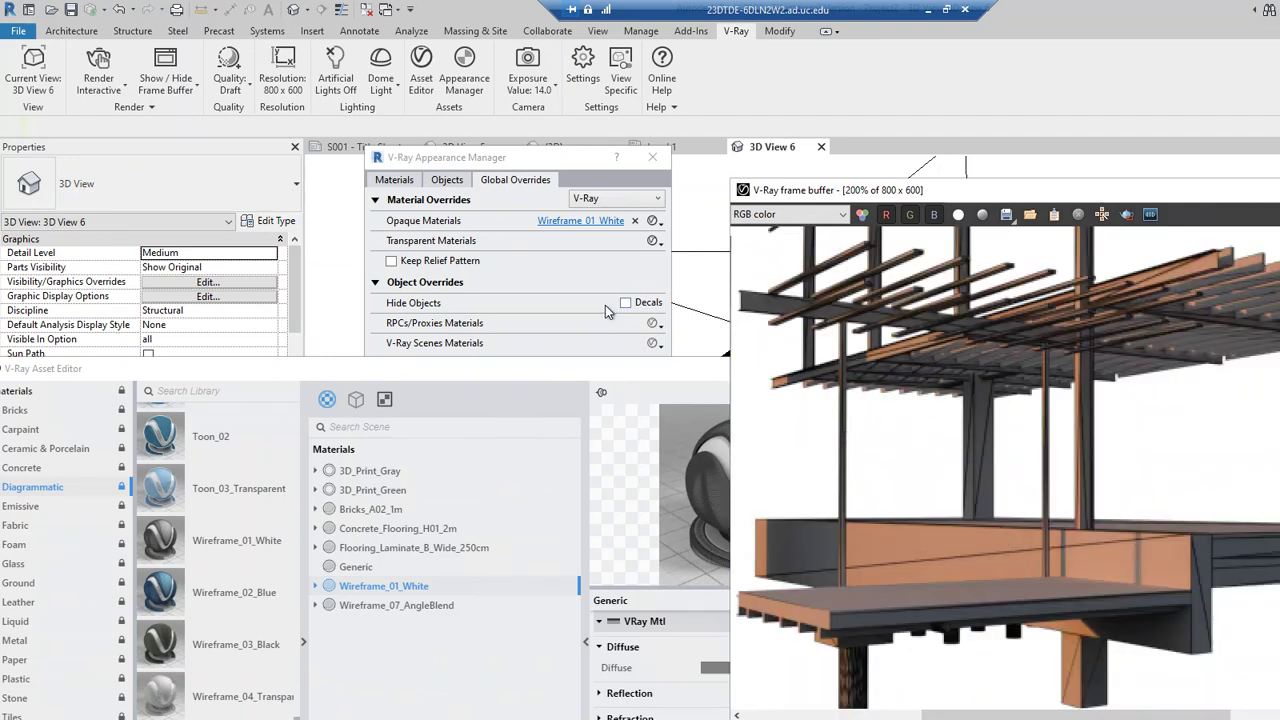
click(634, 221)
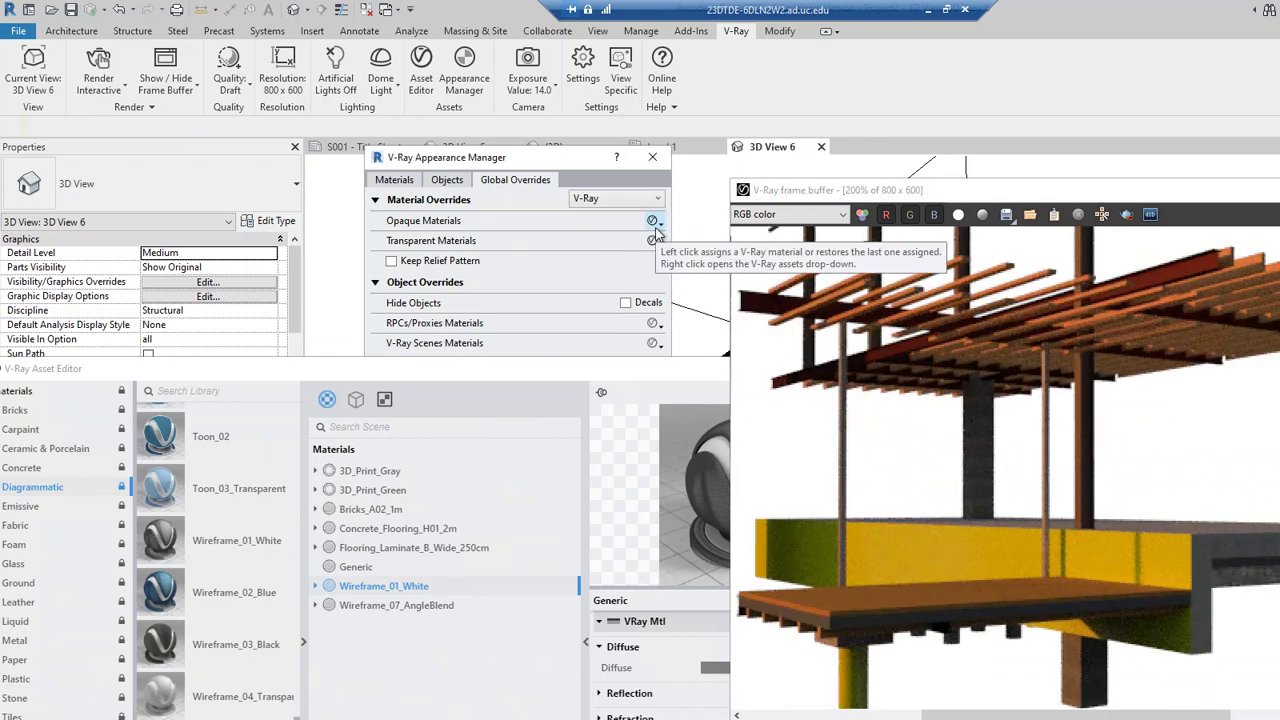
scroll(1001, 405, down, 3)
scroll(1001, 405, up, 2)
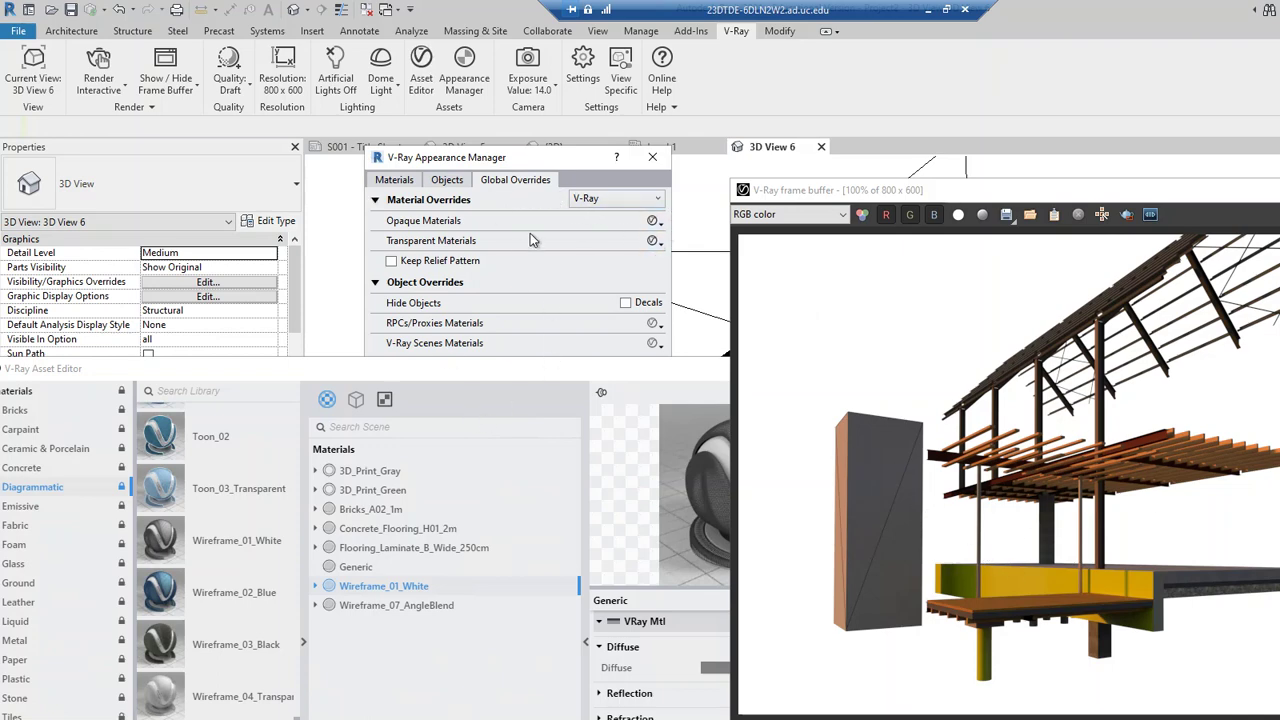
- Try Wireframe_01_White and Flooring_Laminate_B_Wide_250cm as the global opaque material override, clearing each one after viewing the render
click(660, 222)
click(690, 243)
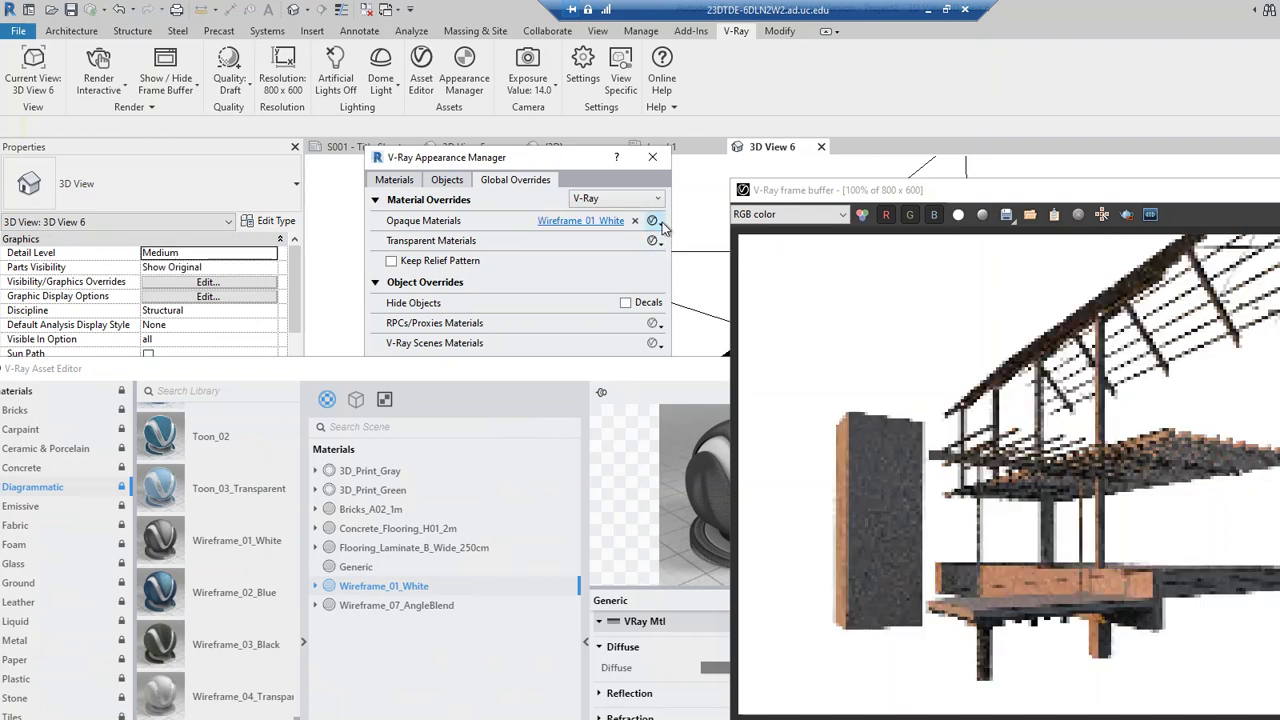
click(634, 221)
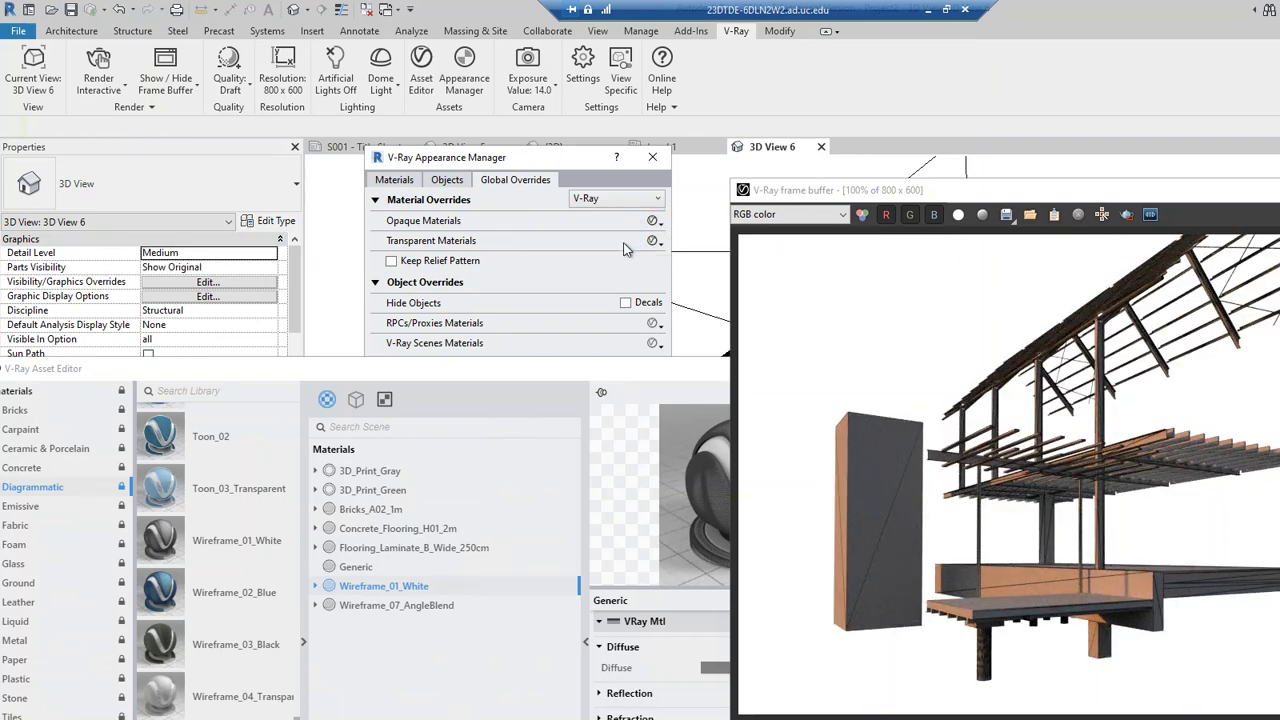
click(659, 224)
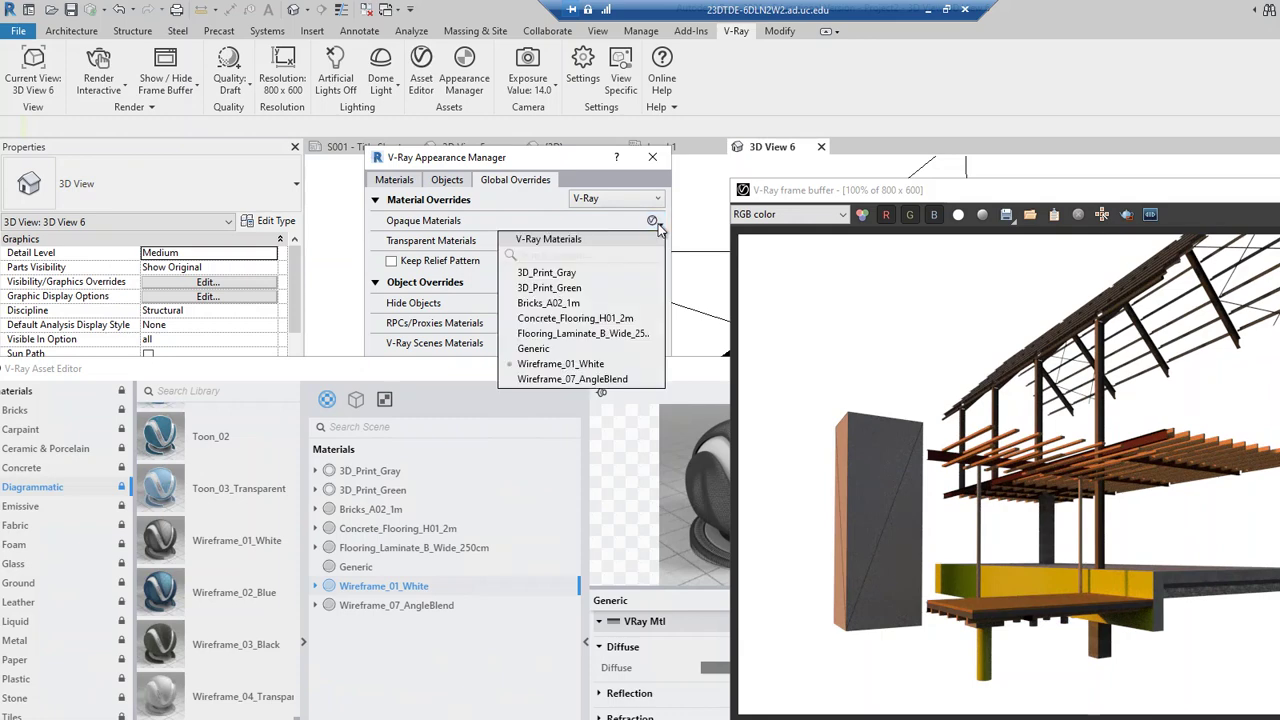
click(577, 336)
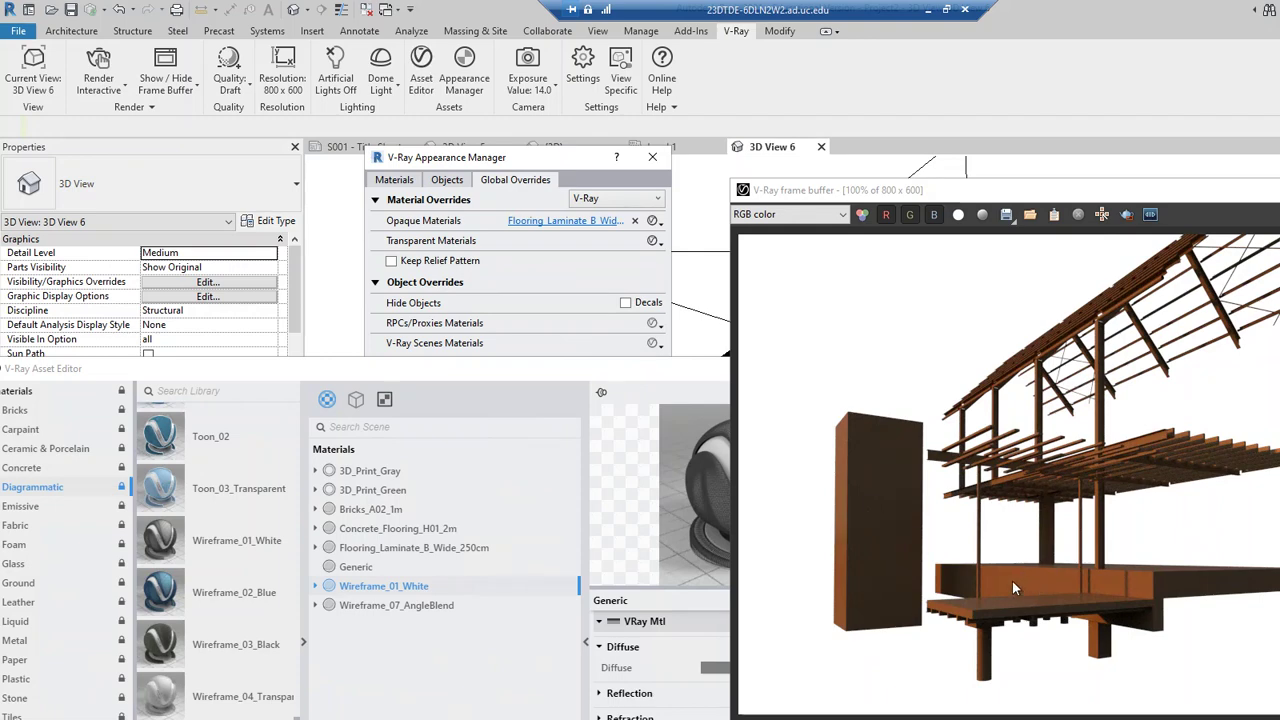
click(635, 222)
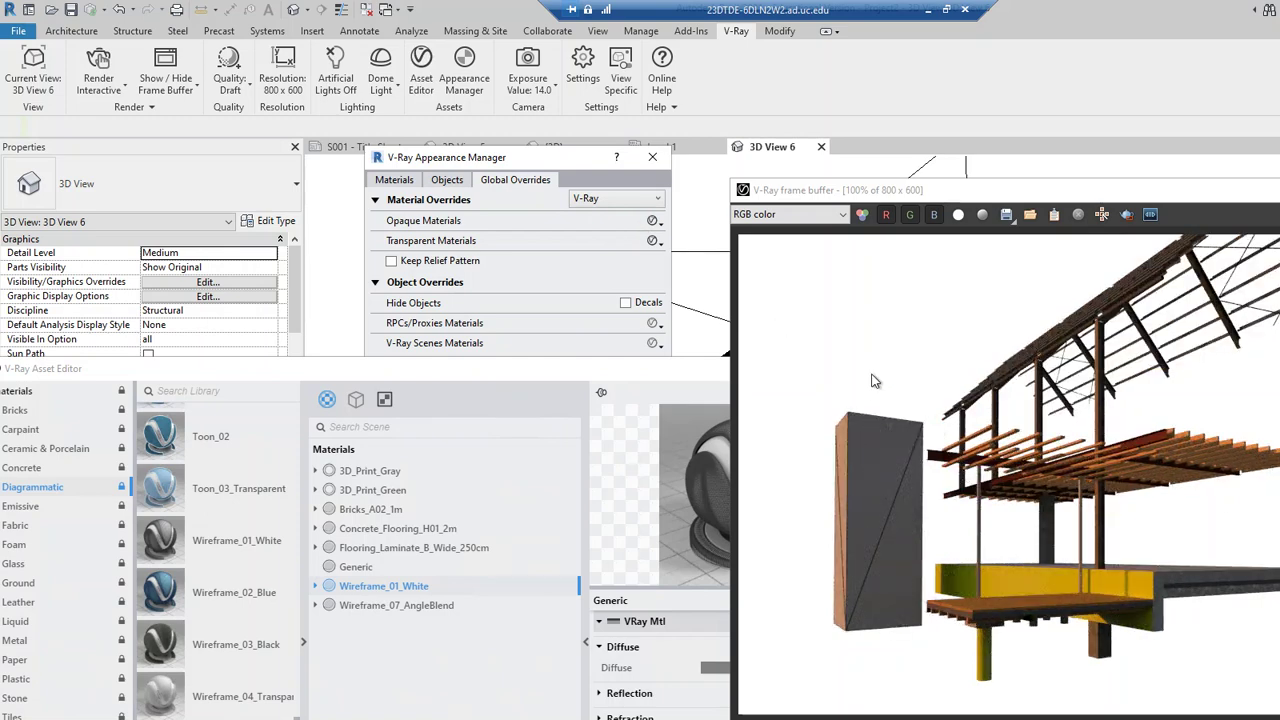
- Close the Appearance Manager and move the frame buffer and Asset Editor apart to uncover the 3D model
drag(964, 196, 1110, 198)
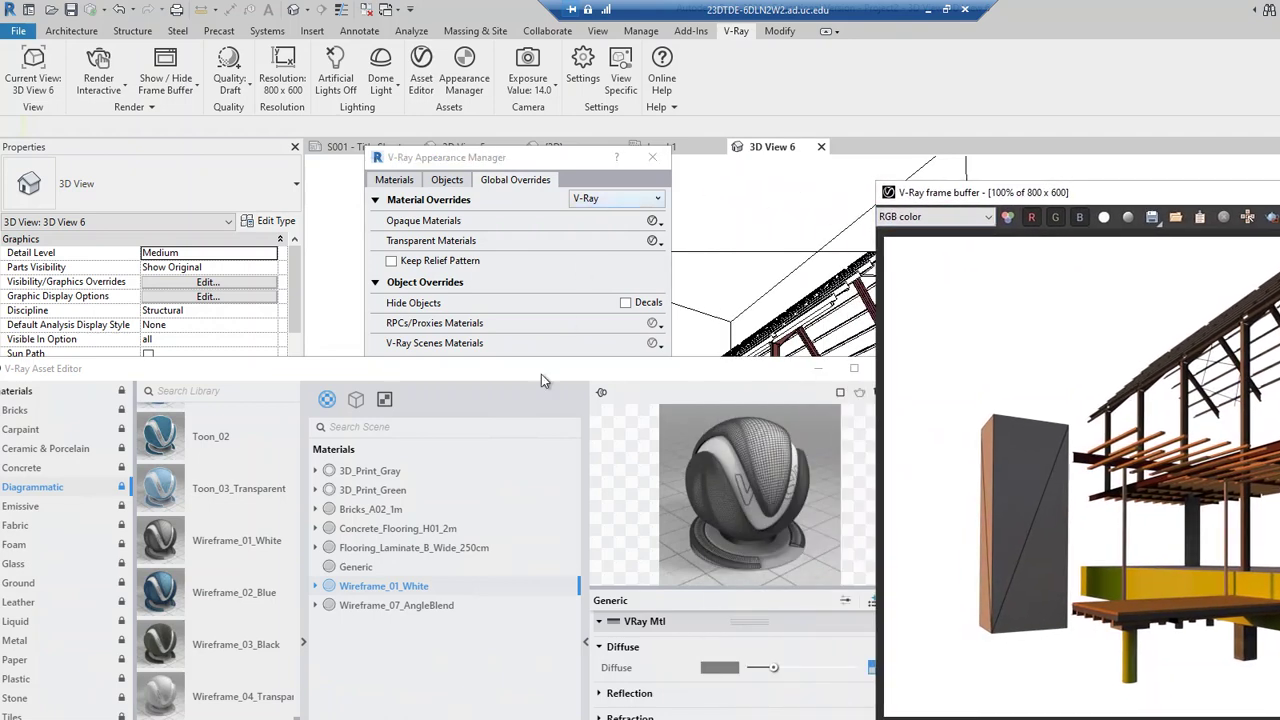
click(652, 158)
drag(755, 370, 485, 205)
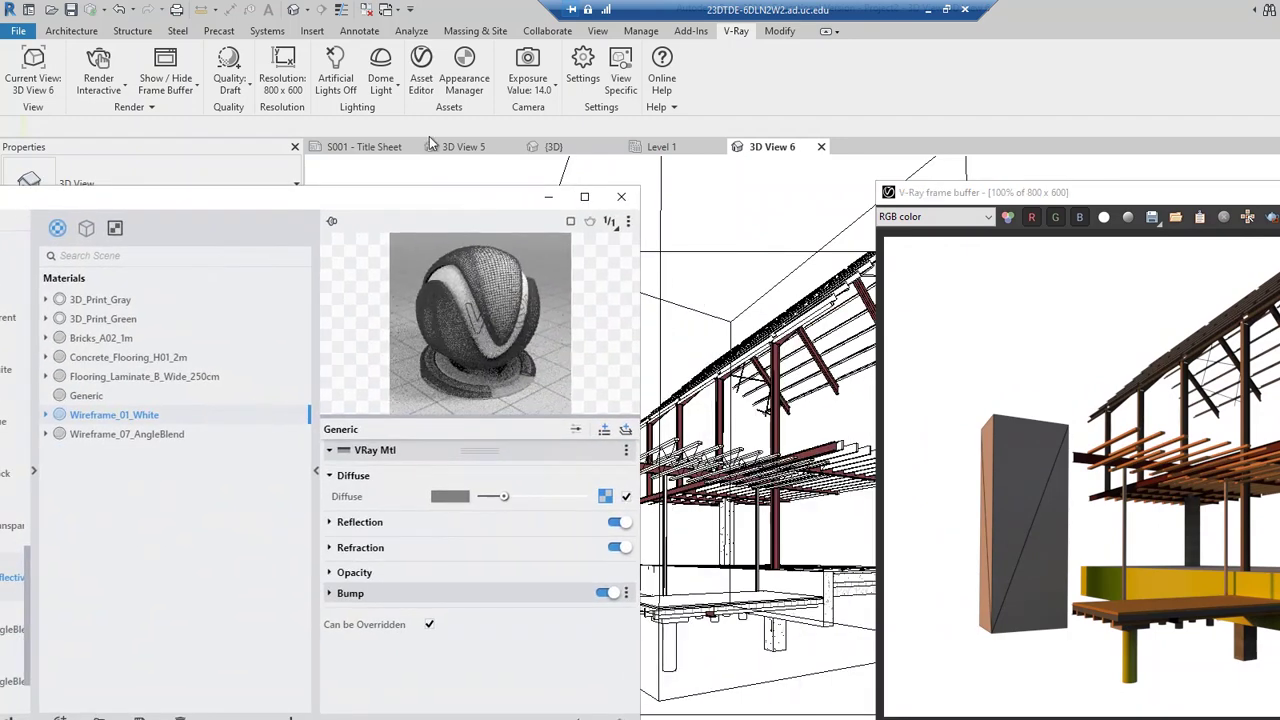
- Paint the front face of the concrete beam beside the platform with the Brick, Common material
click(642, 31)
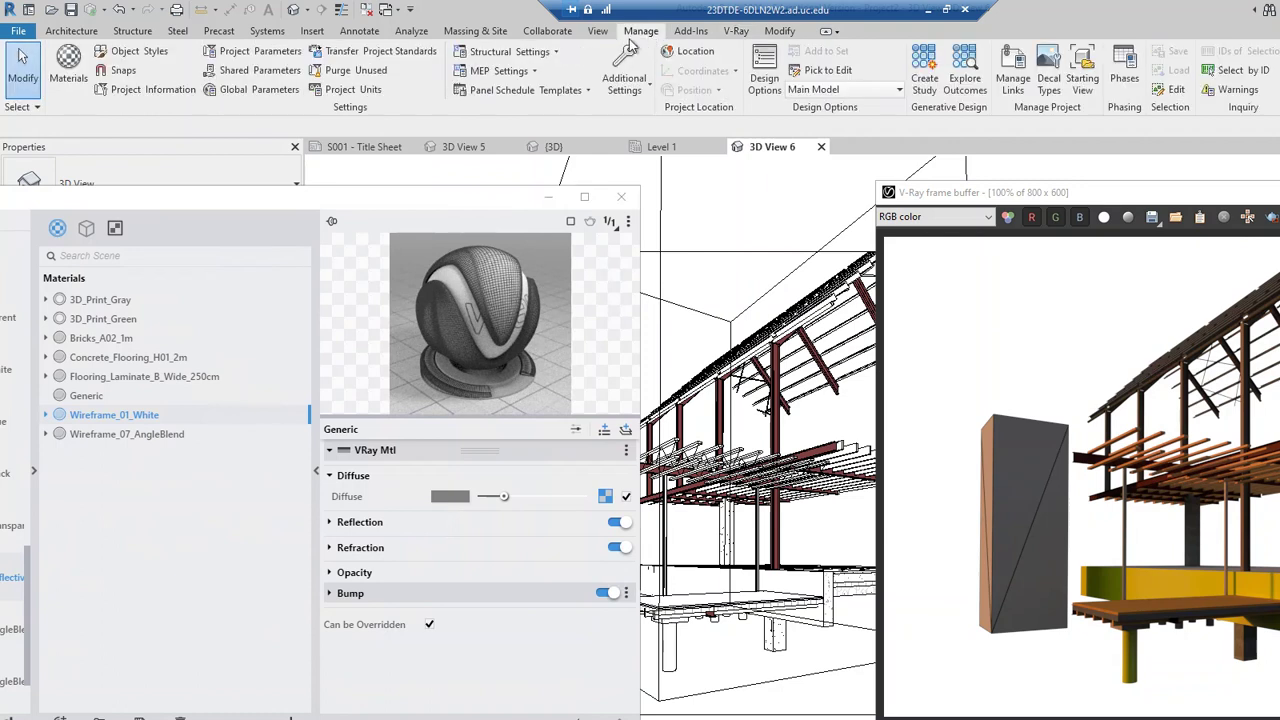
click(780, 31)
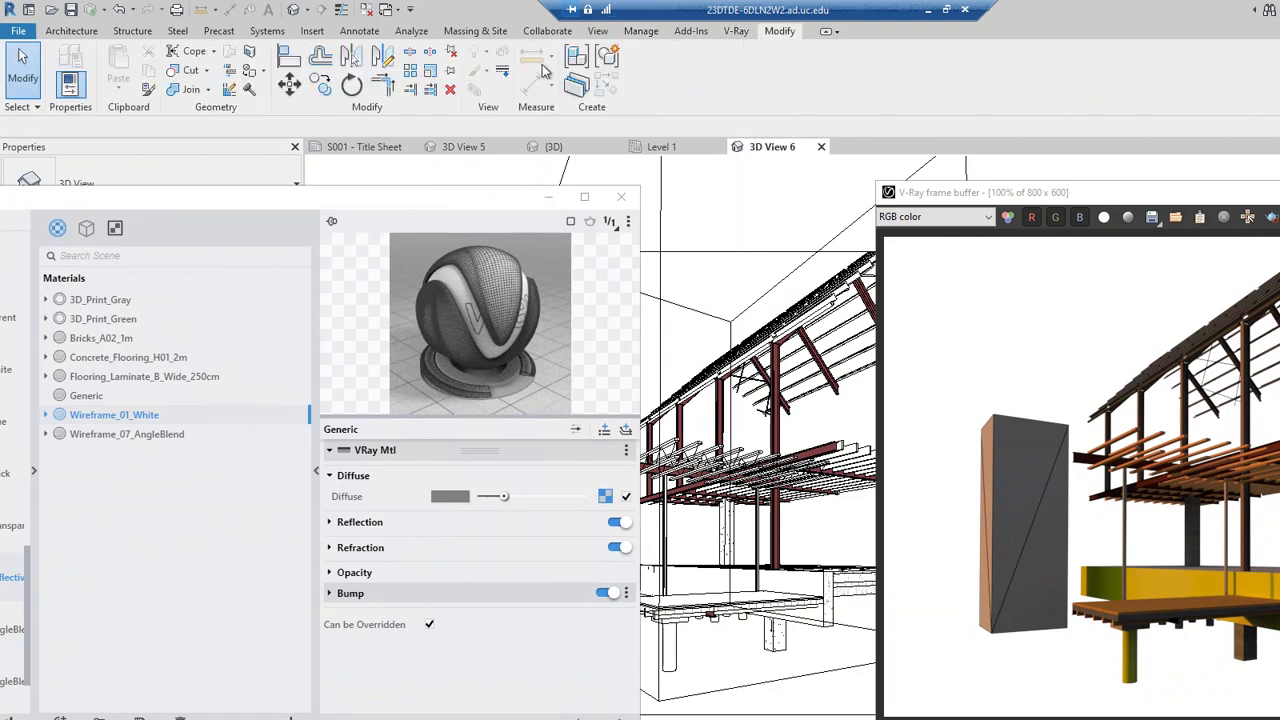
click(249, 70)
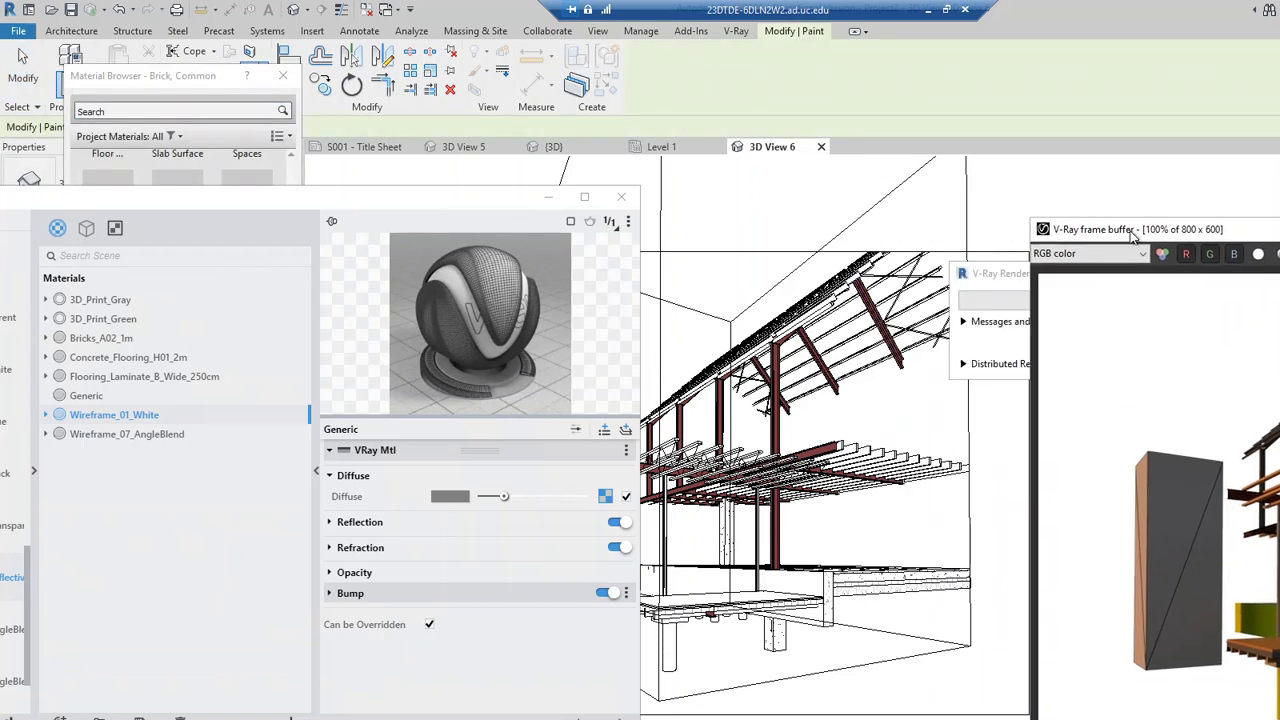
click(832, 592)
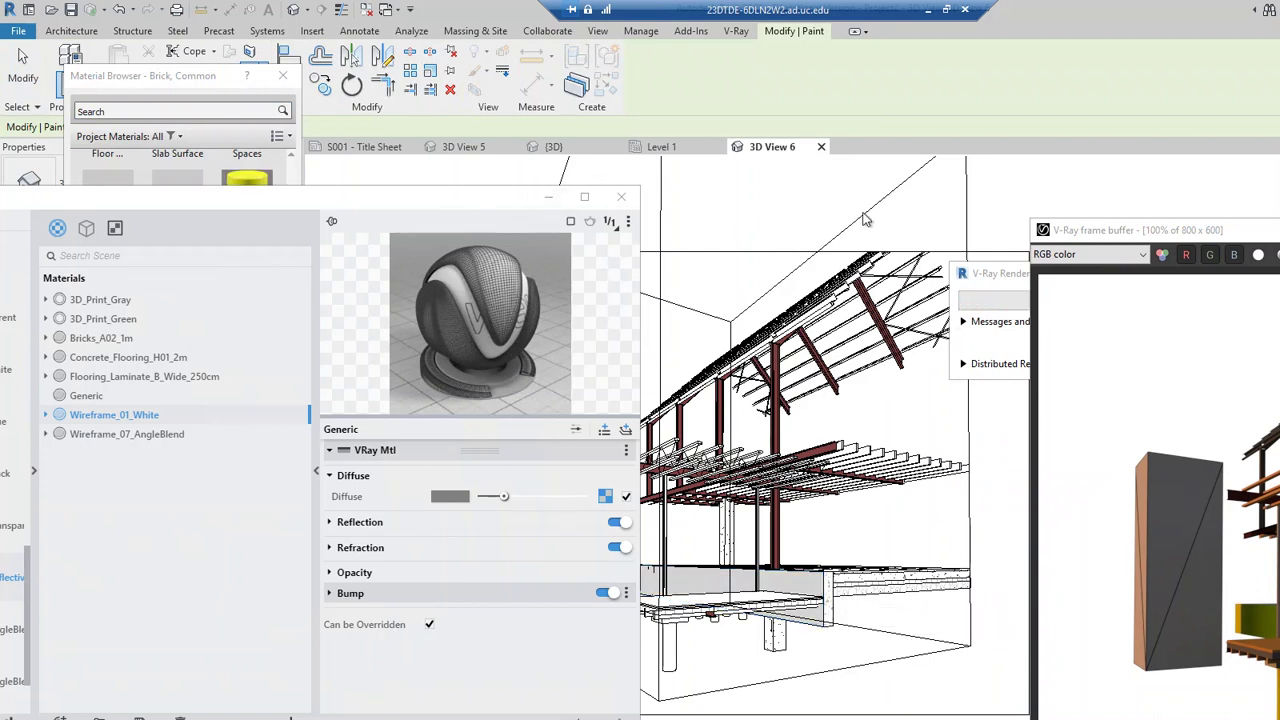
- Look at the Concrete_Flooring_H01_2m and Flooring_Laminate_B_Wide_250cm materials in the Asset Editor, and close it
drag(1082, 222, 909, 186)
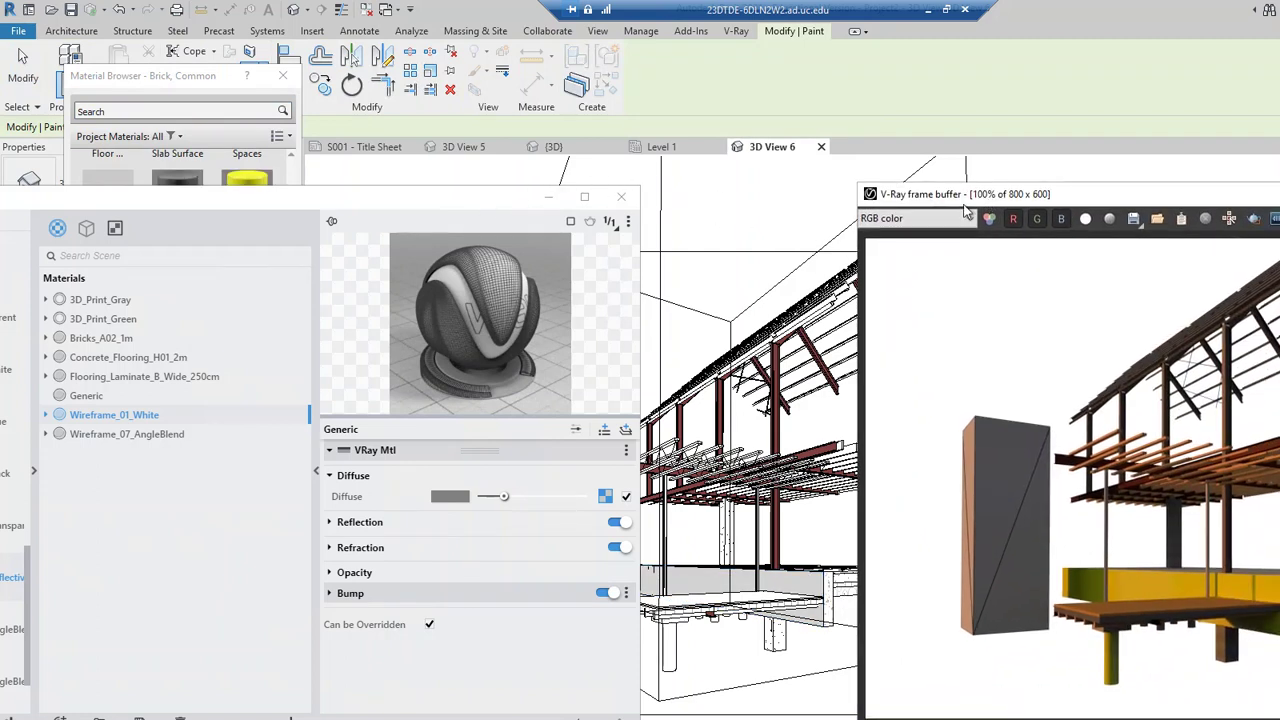
drag(481, 194, 595, 400)
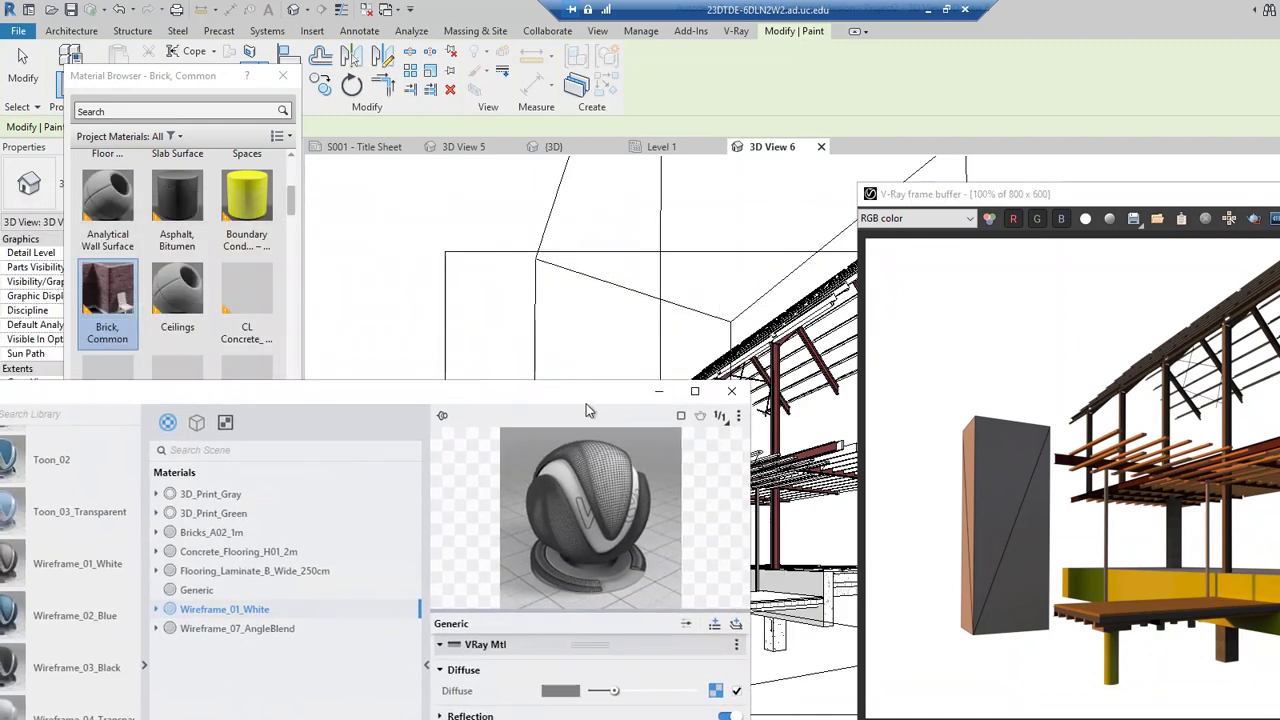
click(248, 551)
click(226, 571)
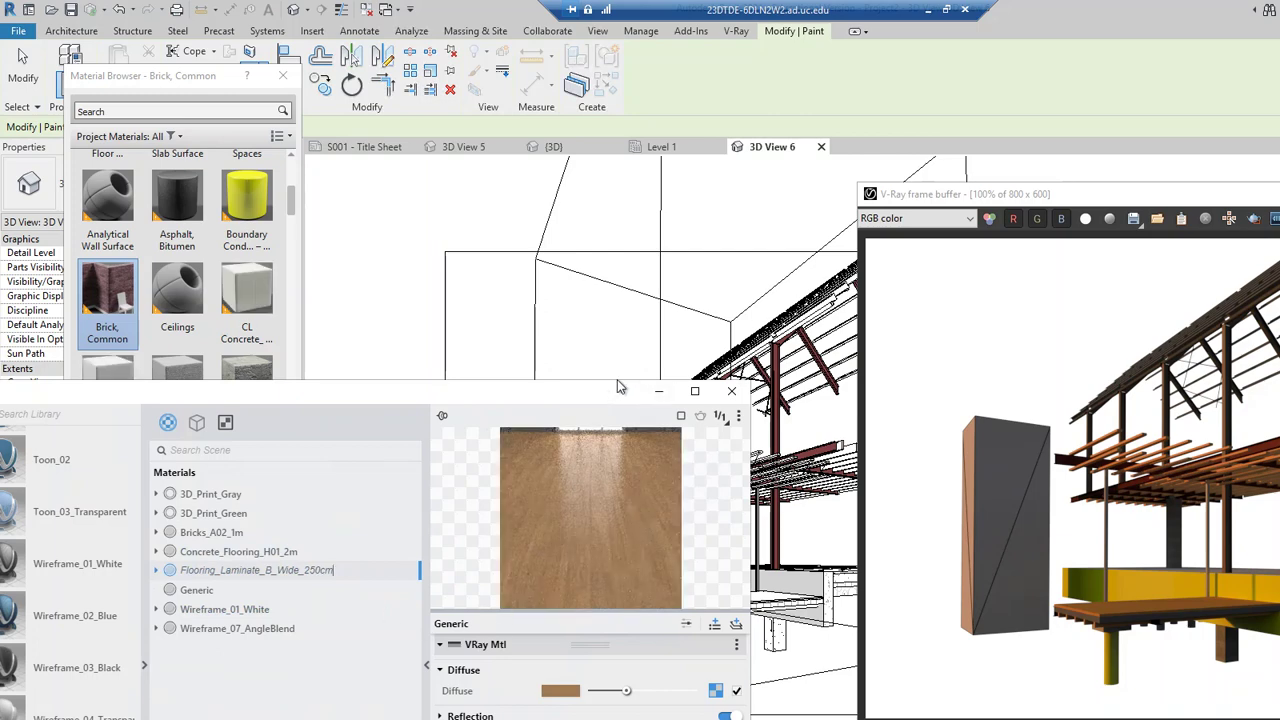
drag(602, 393, 620, 386)
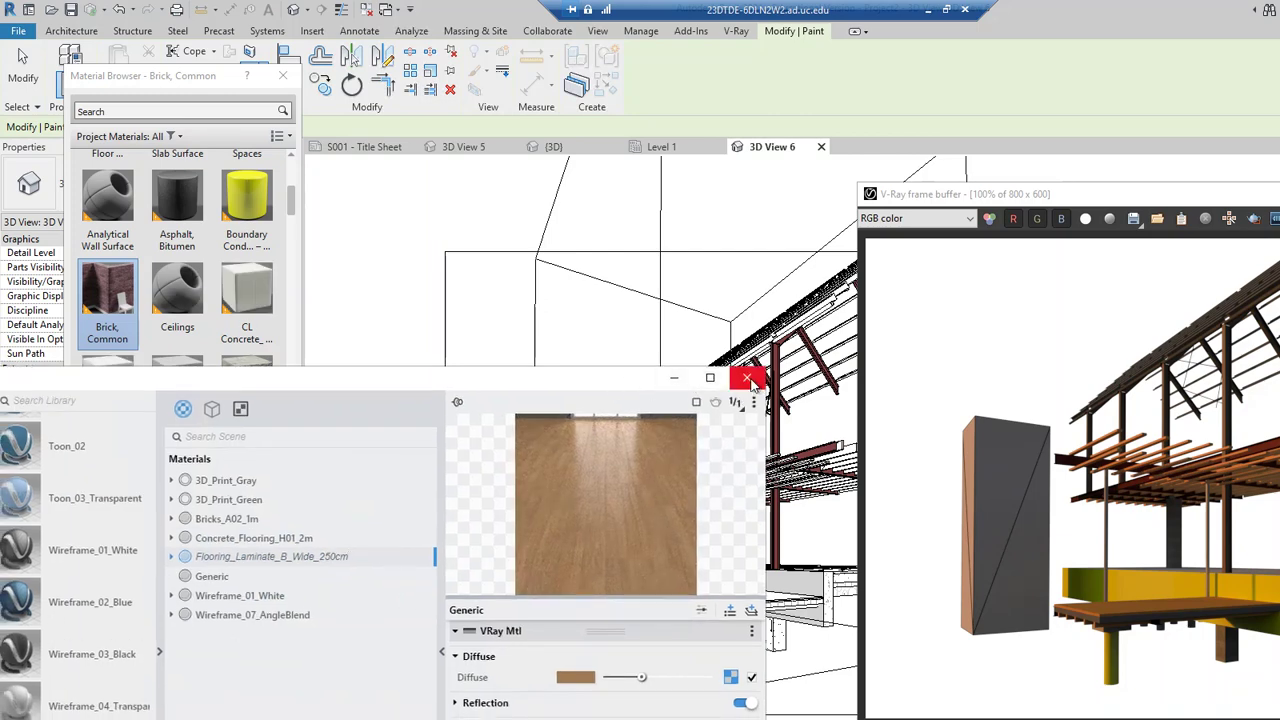
click(746, 378)
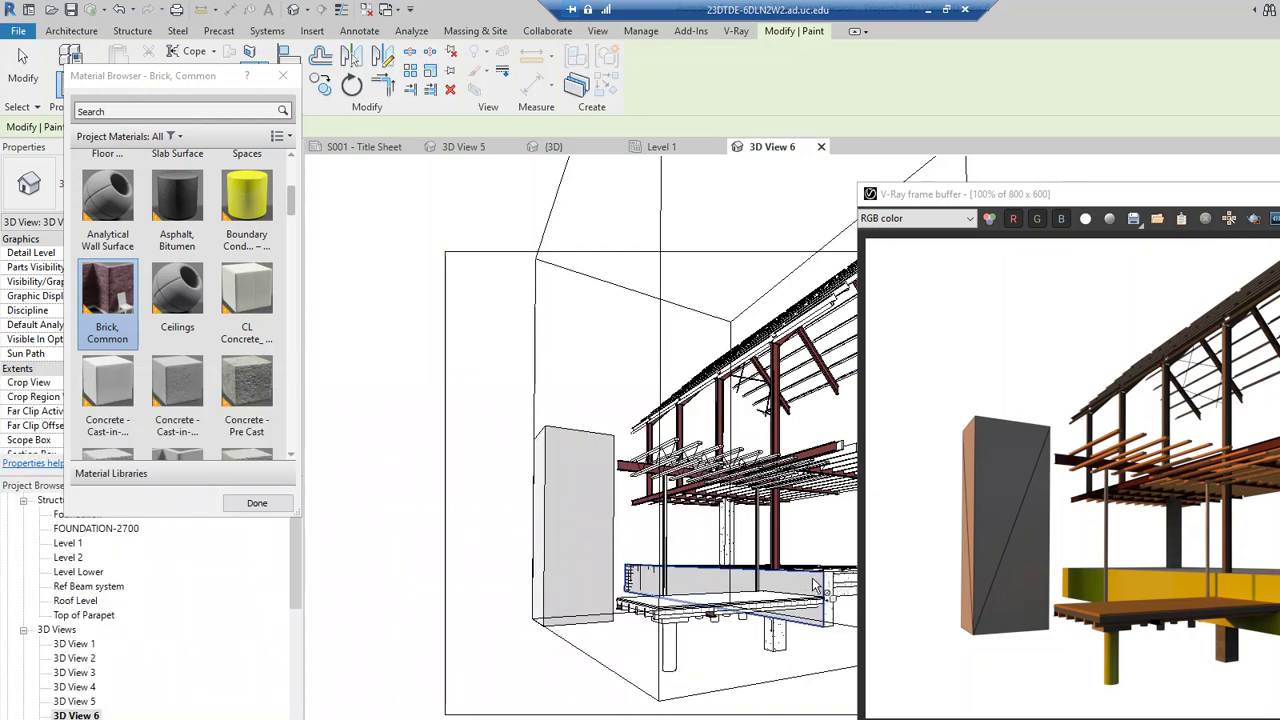
right_click(812, 584)
key(Escape)
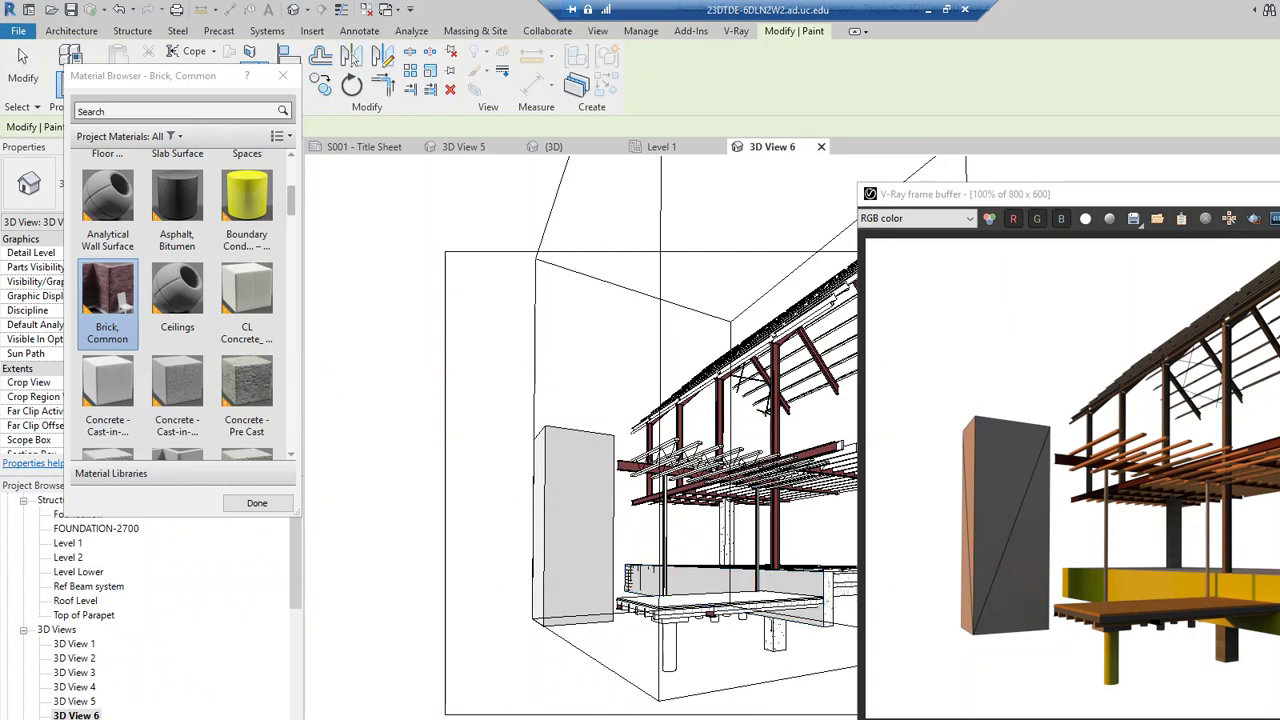
click(928, 9)
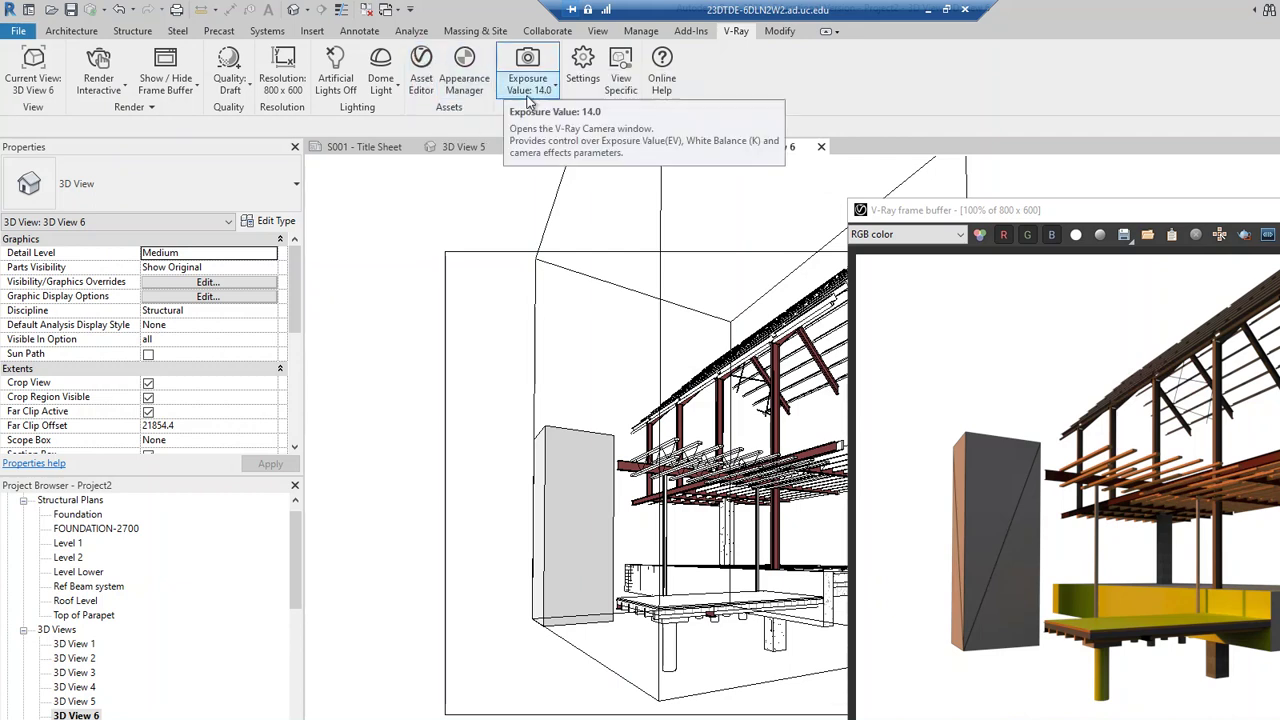
- Paint the front face of the concrete beam beside the platform with the Concrete - Pre Cast material and finish painting
click(779, 31)
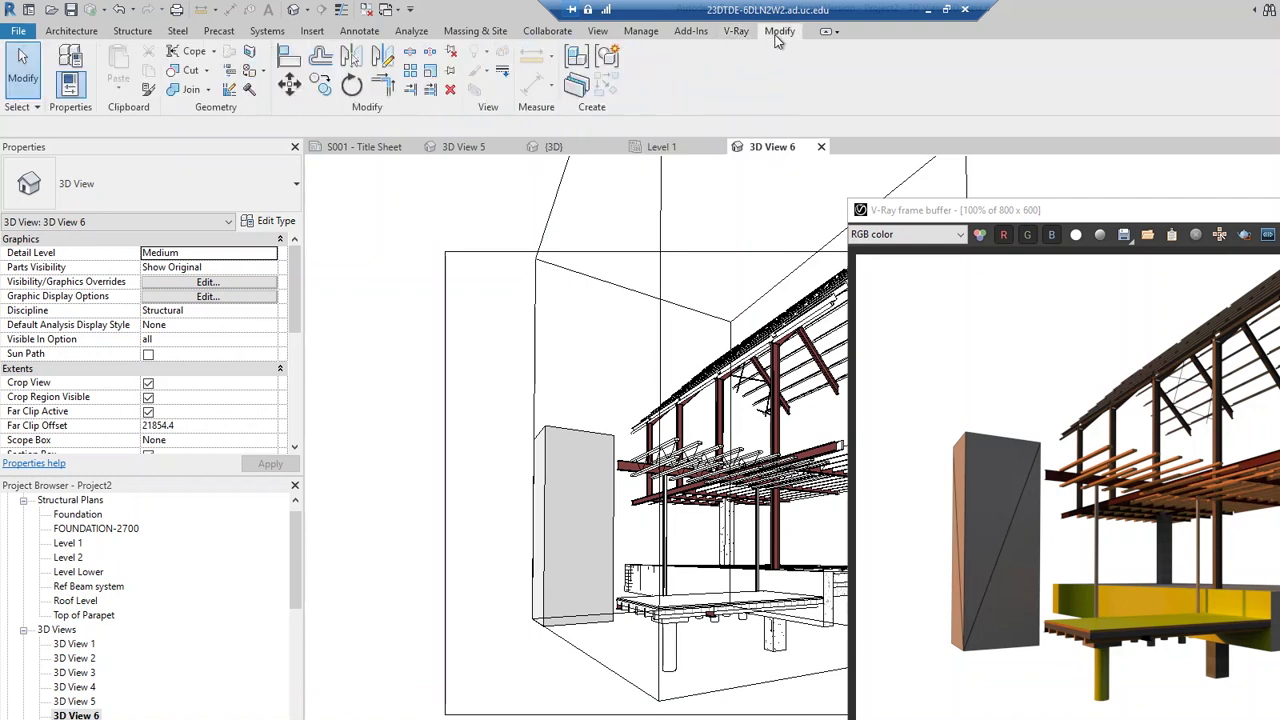
click(250, 74)
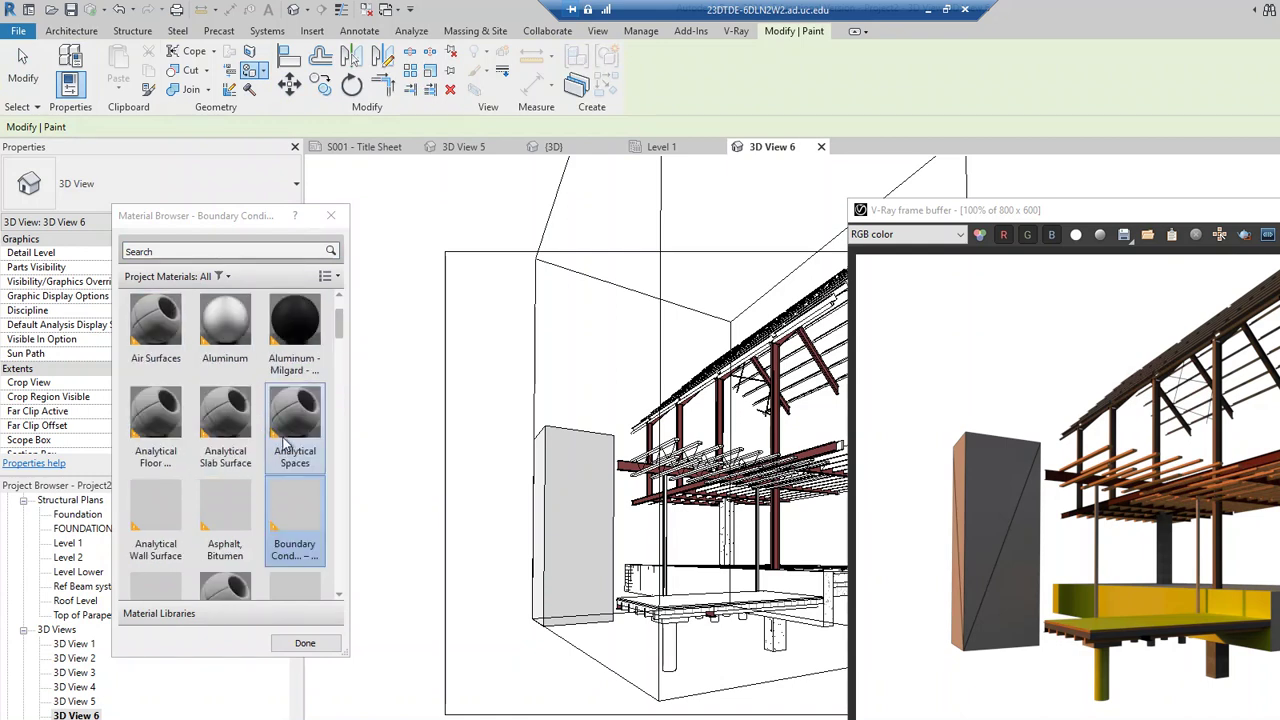
scroll(284, 465, down, 3)
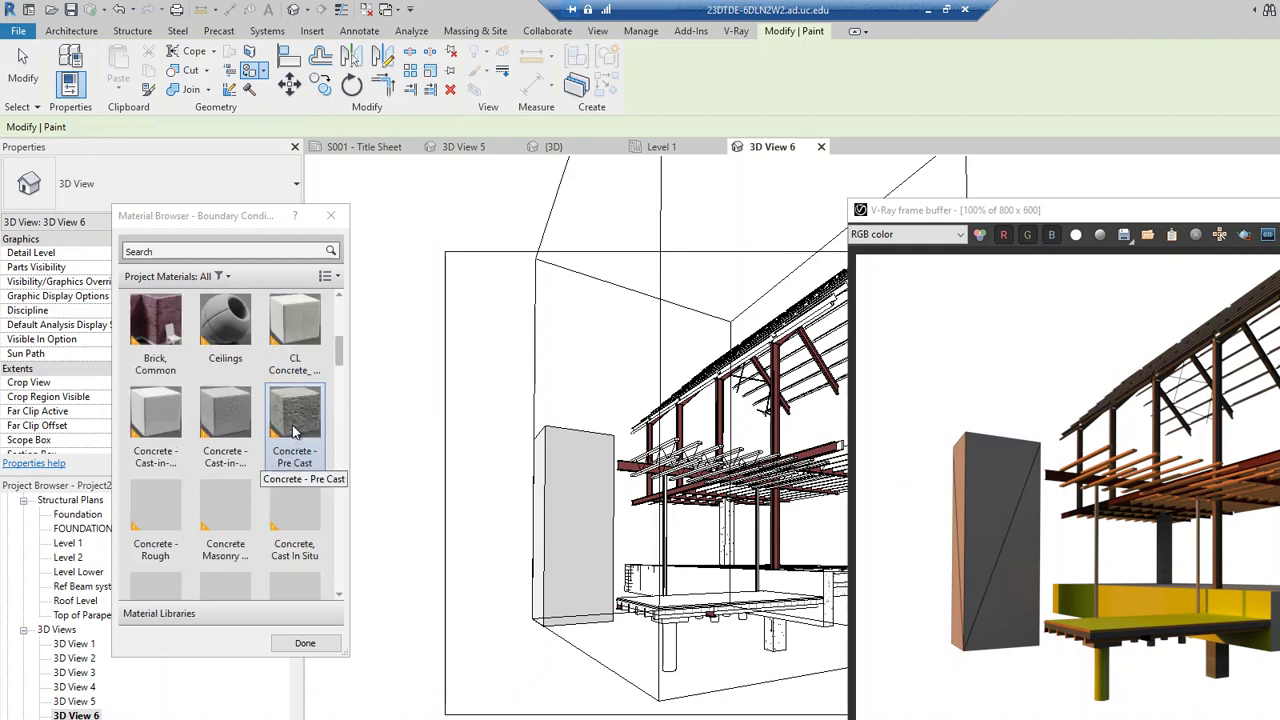
click(297, 430)
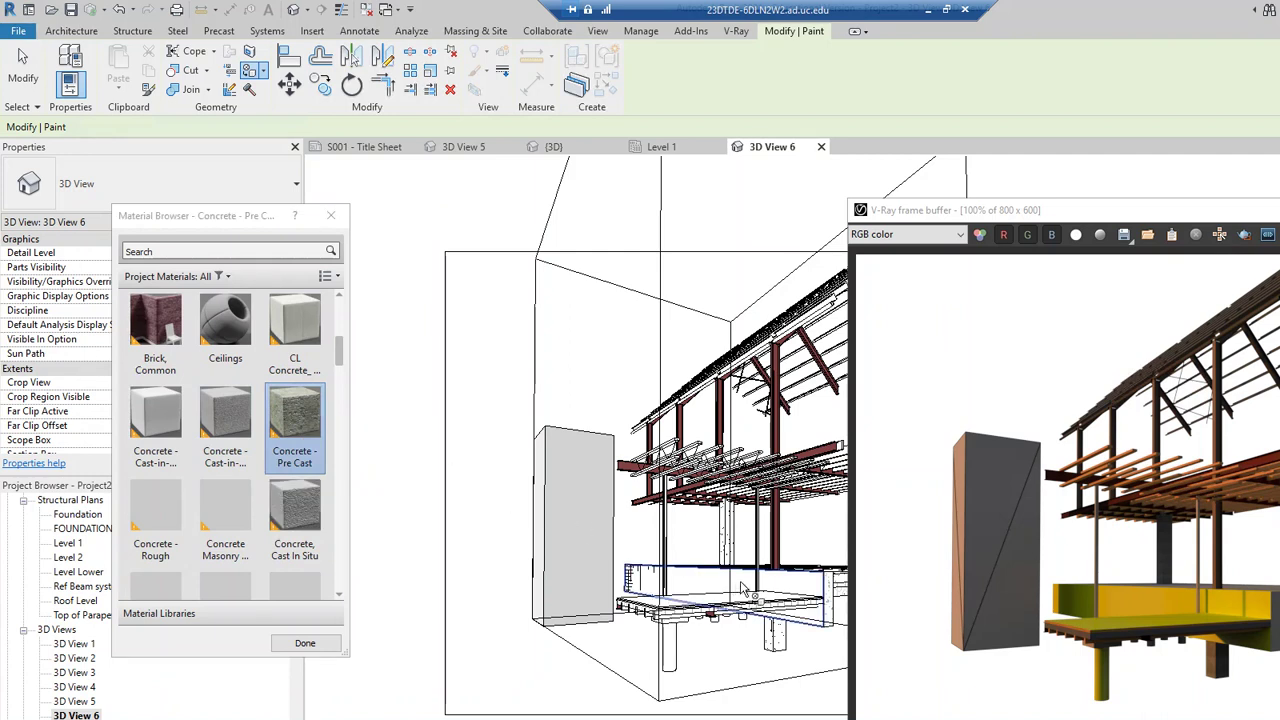
click(800, 596)
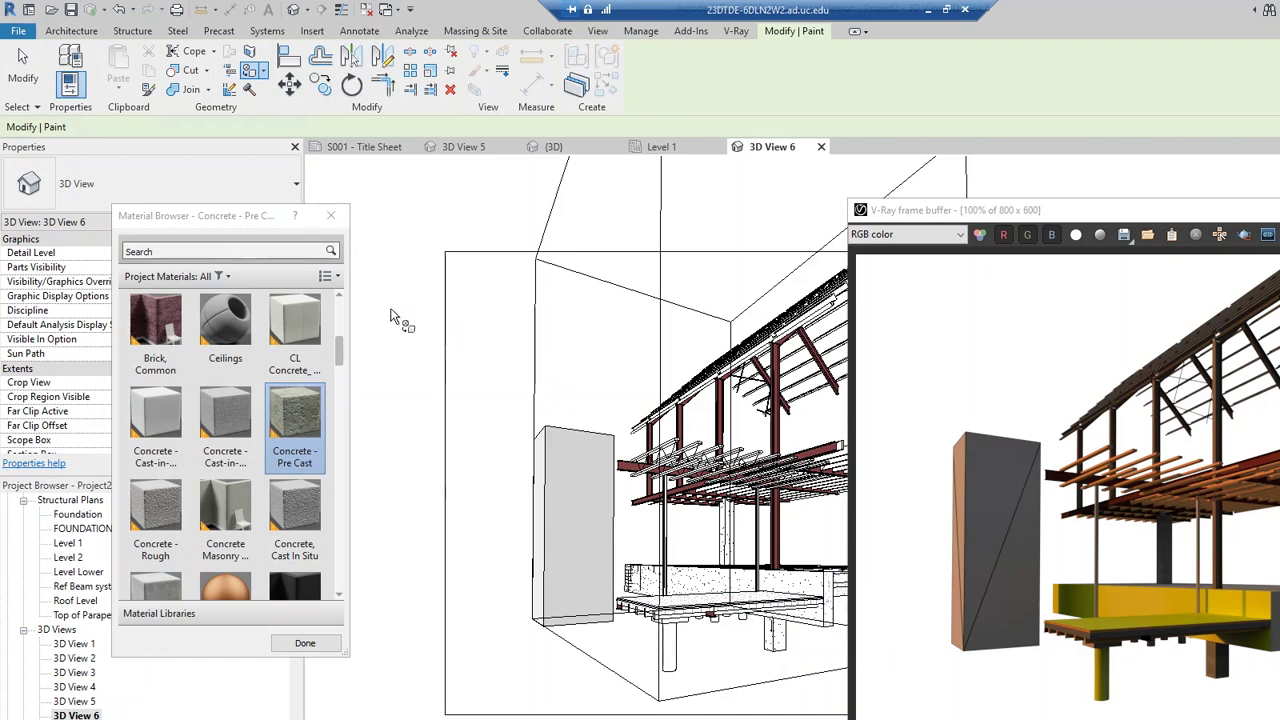
key(Escape)
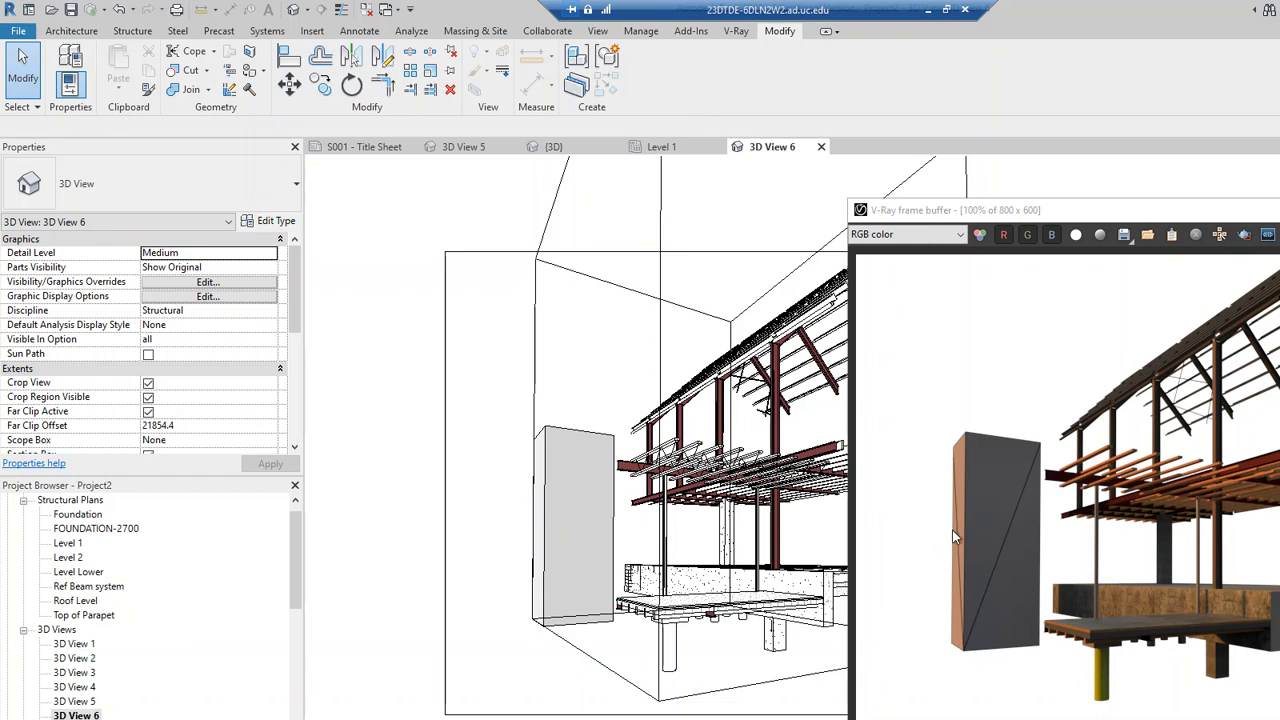
- Try to paint the generic model box with the Concrete - Pre Cast material directly in the 3D view
click(599, 442)
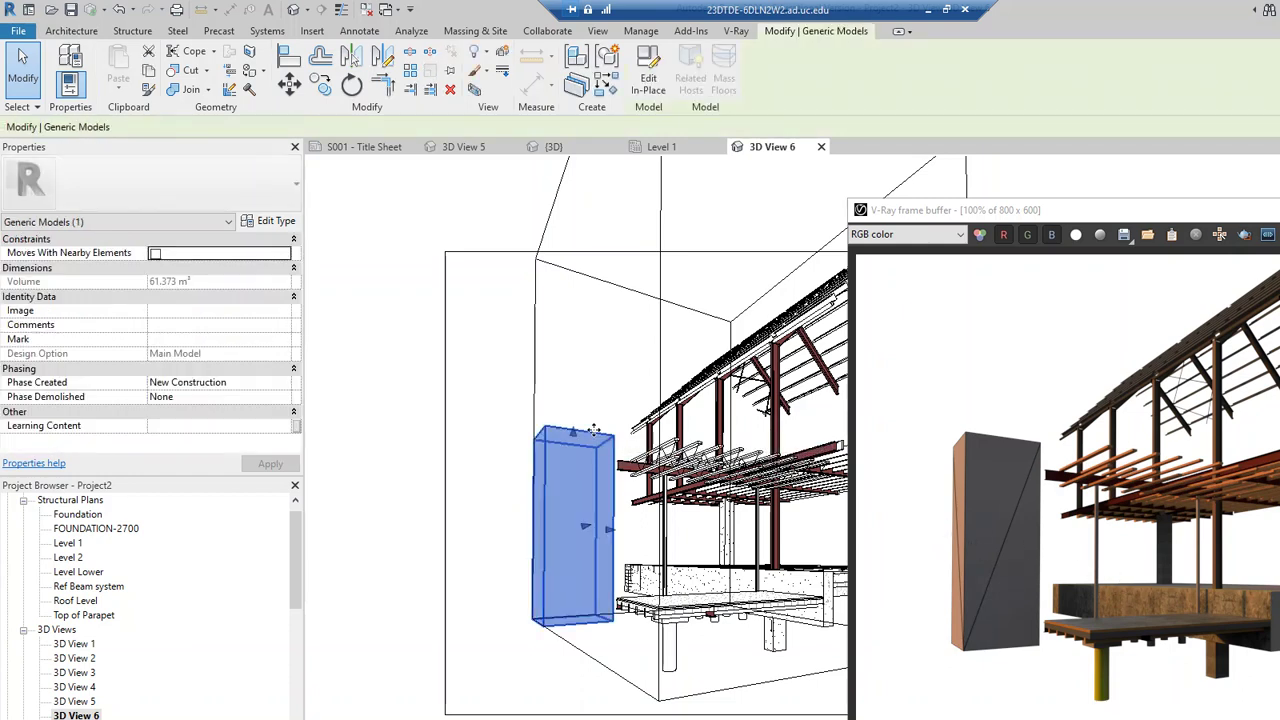
click(252, 71)
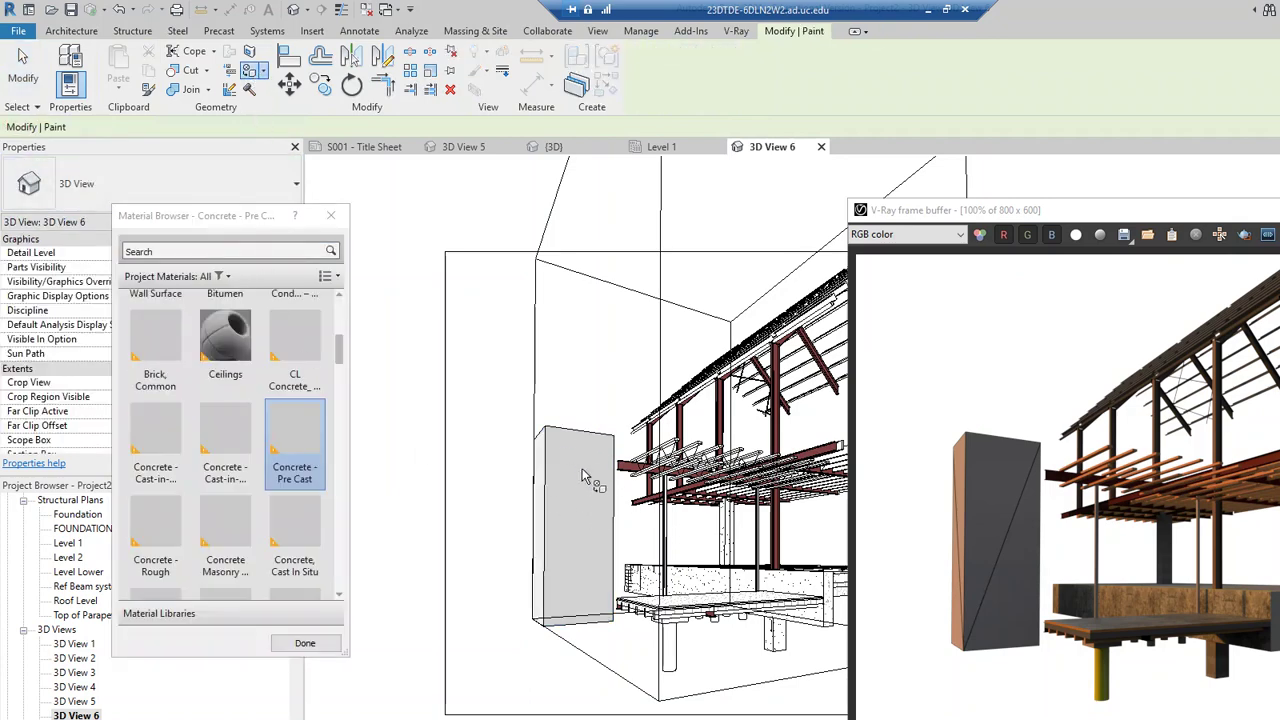
key(Escape)
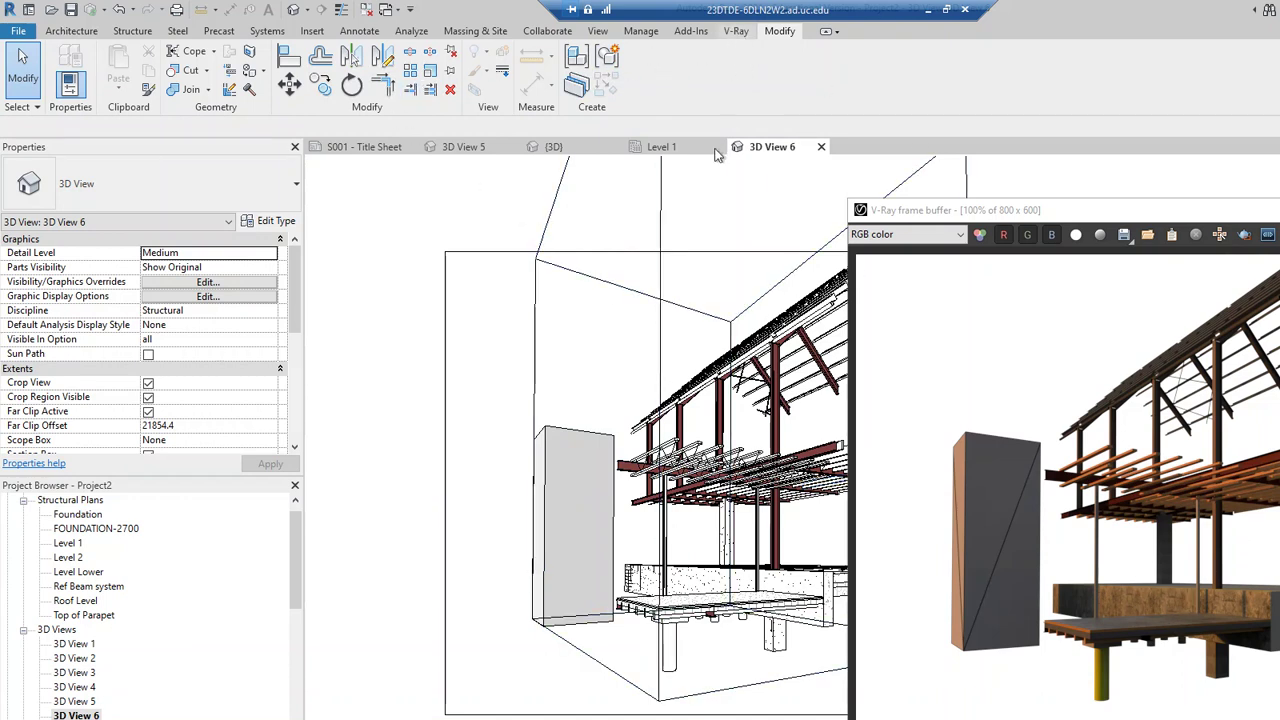
- Edit the generic model box in place, paint its front face with the Concrete - Pre Cast material, and finish the model
click(598, 442)
click(634, 82)
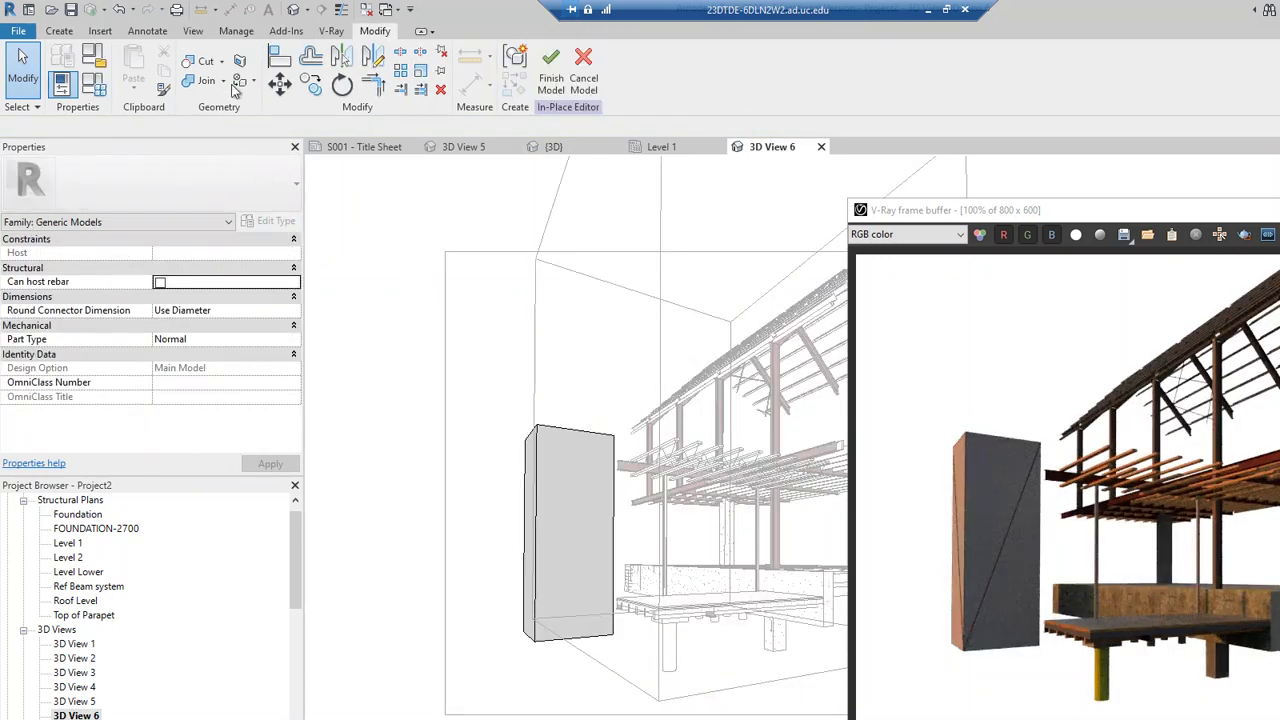
click(243, 63)
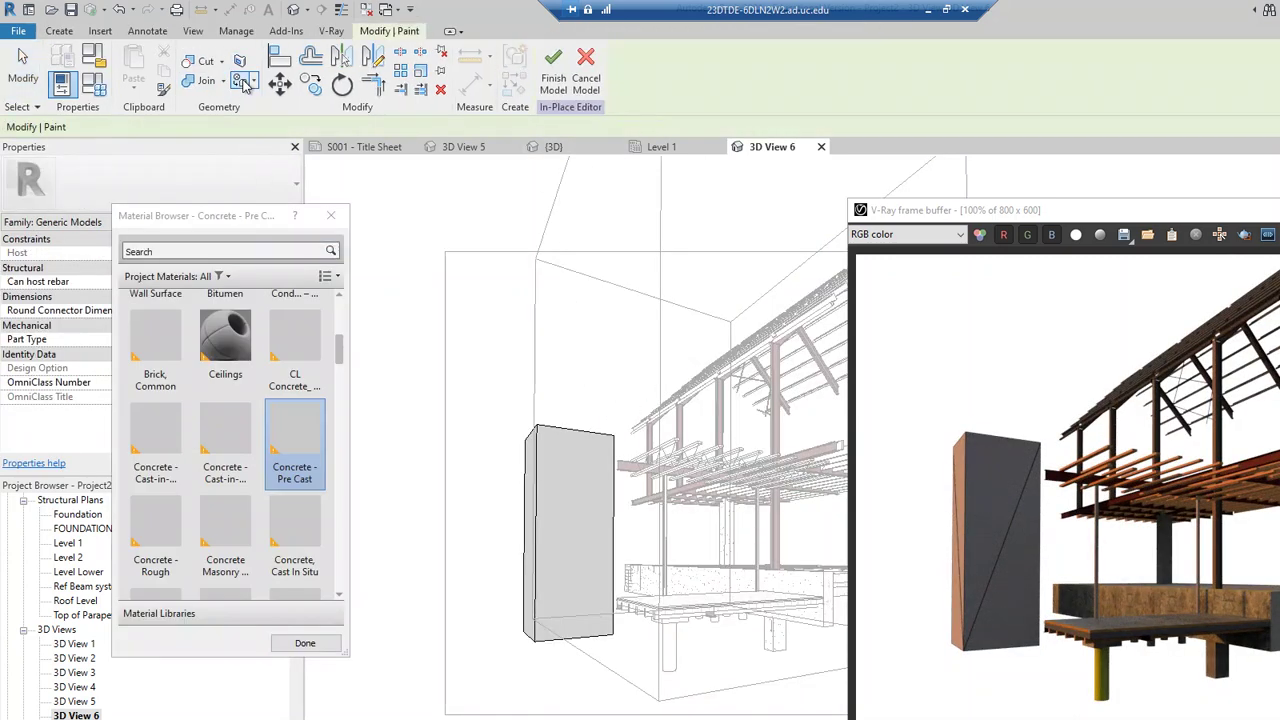
scroll(300, 458, up, 1)
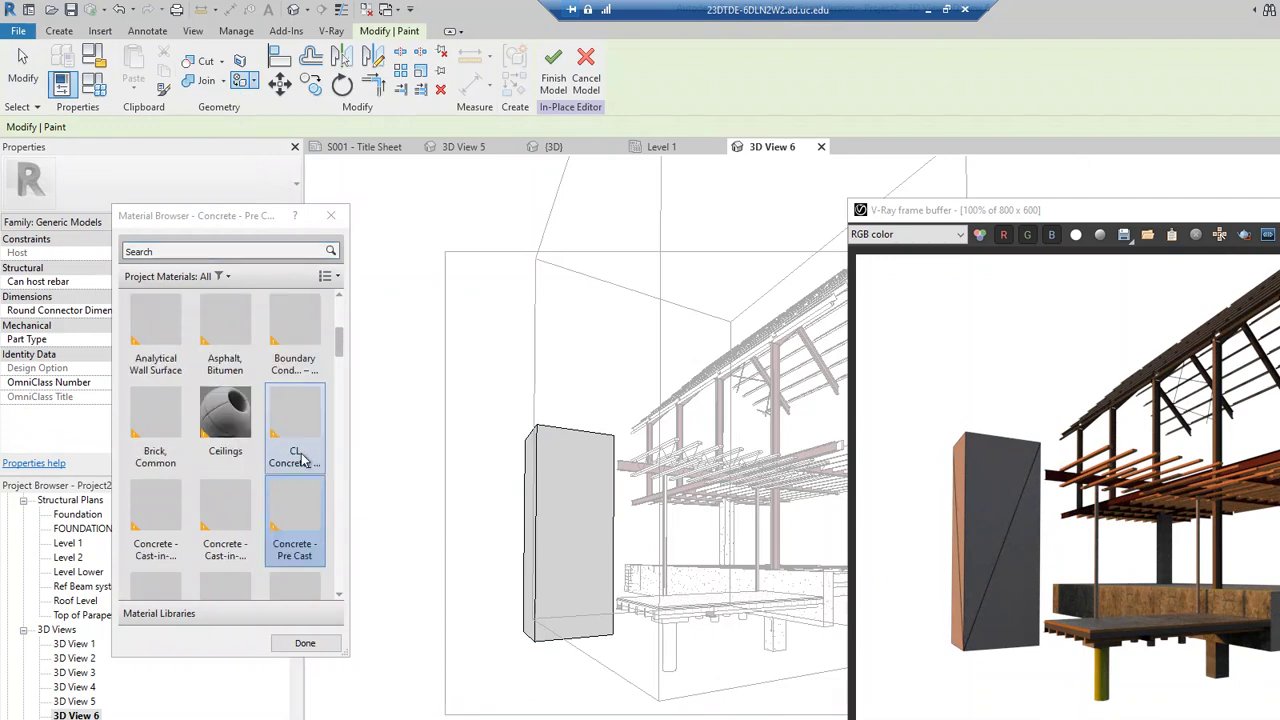
click(584, 535)
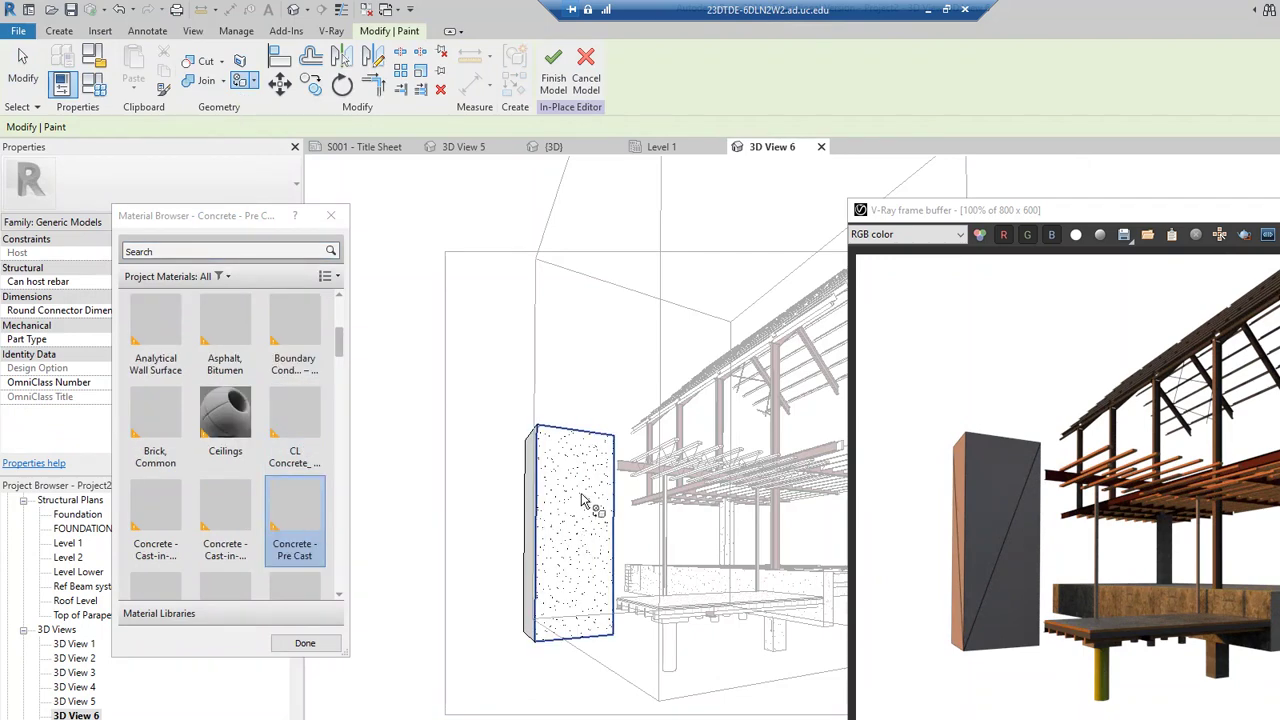
click(553, 70)
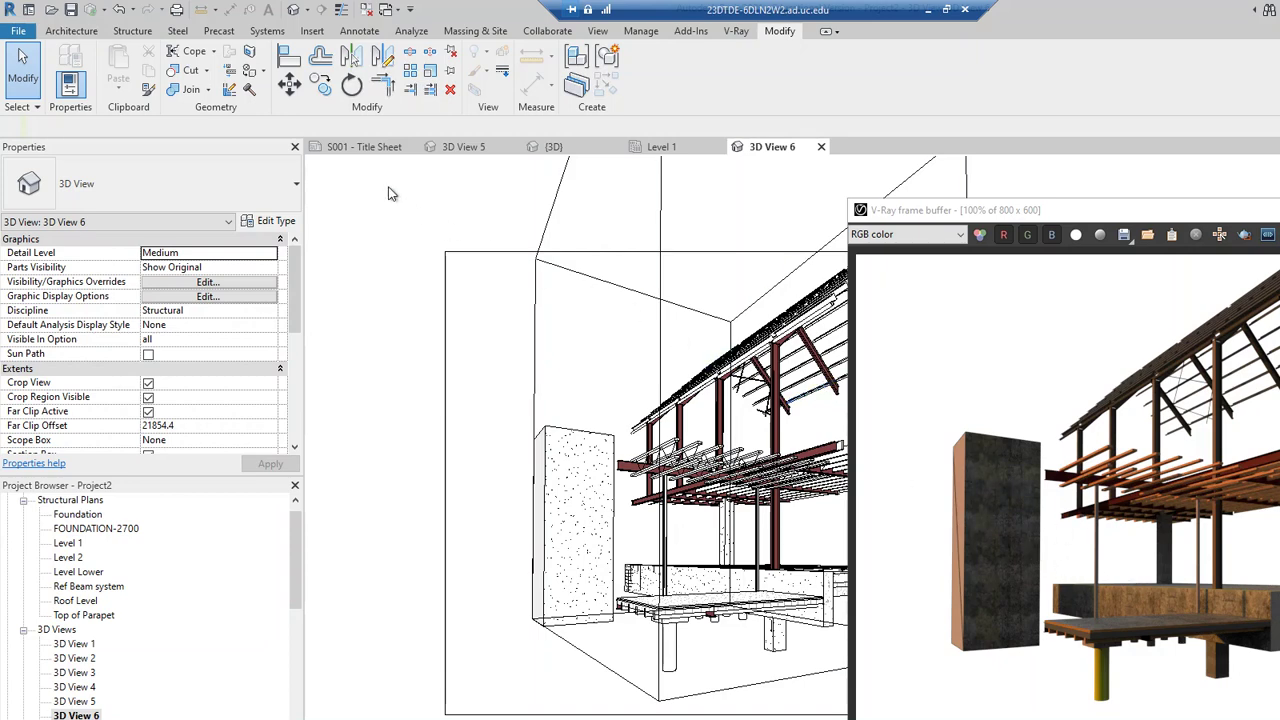
- Look at the V-Ray scene materials in the Asset Editor with the library collapsed, and close the editor
click(731, 31)
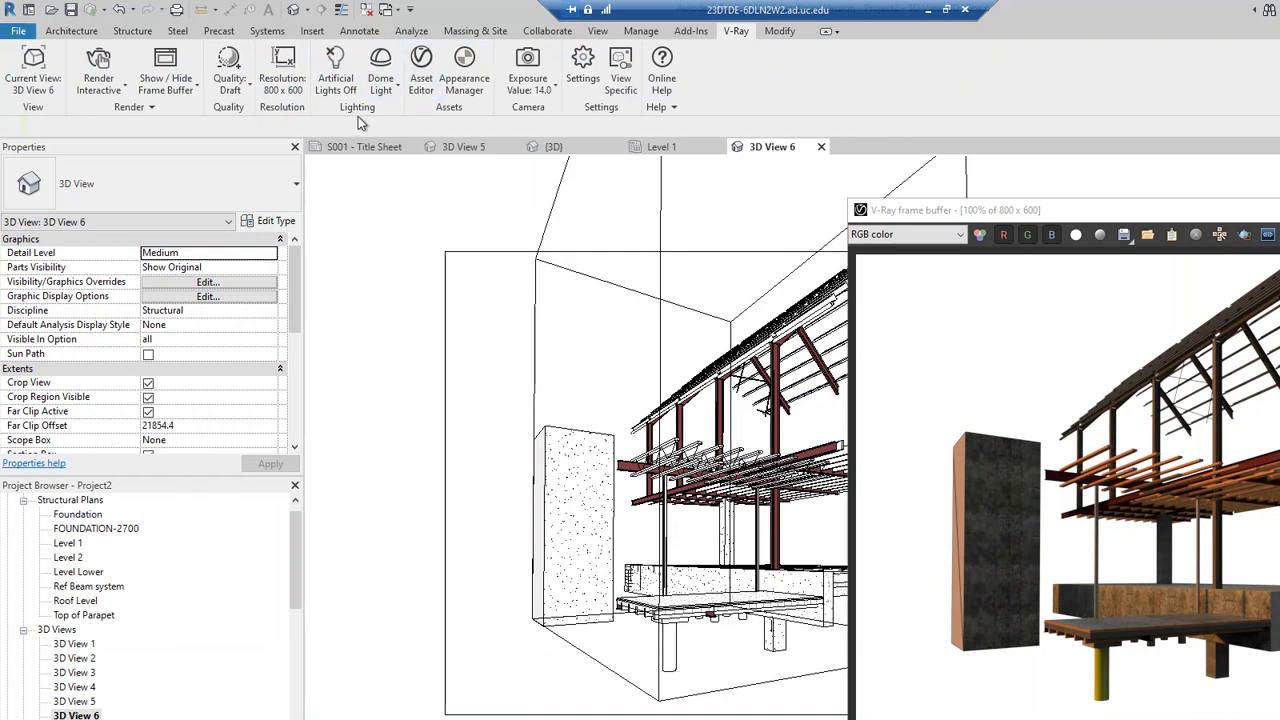
click(422, 70)
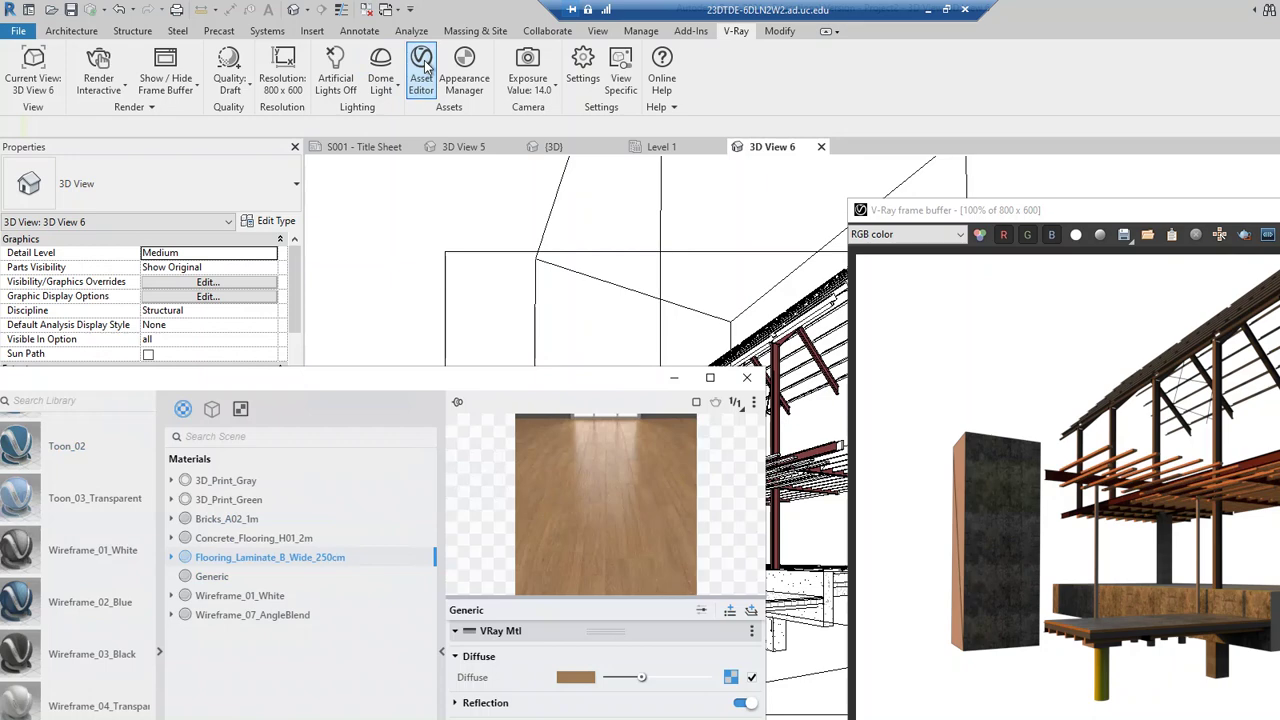
drag(371, 386, 521, 300)
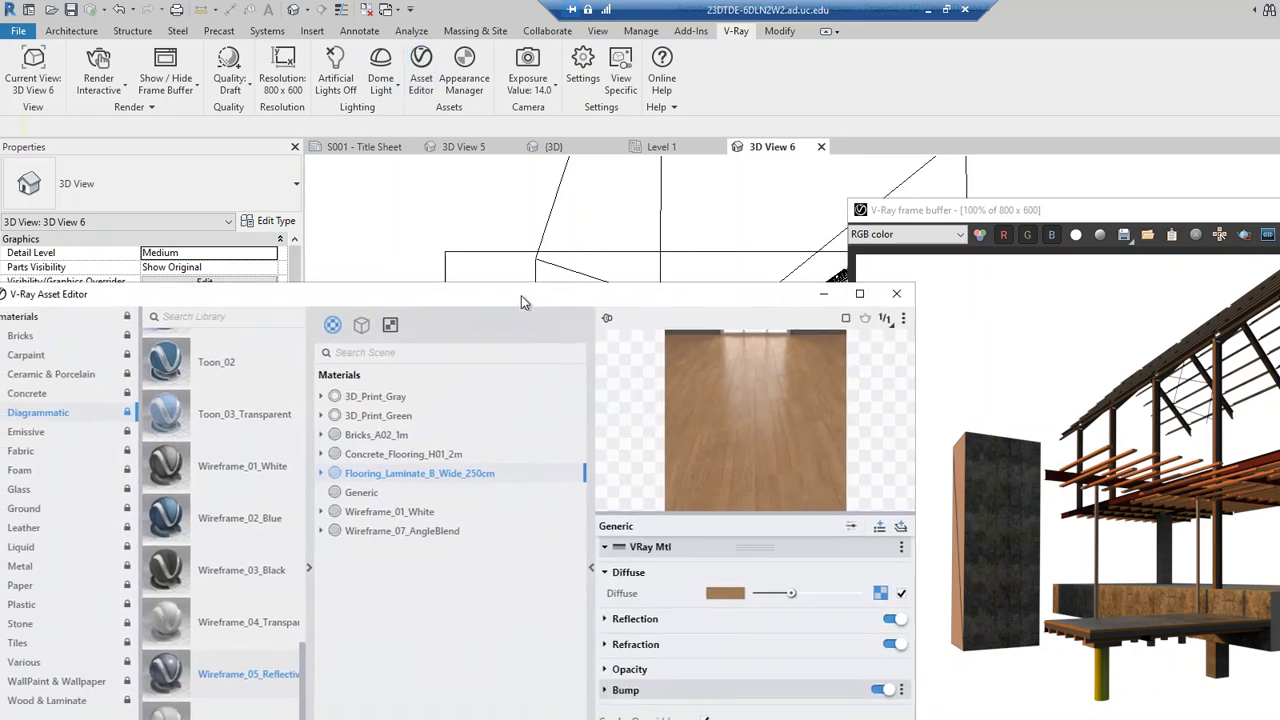
click(310, 571)
drag(486, 297, 272, 240)
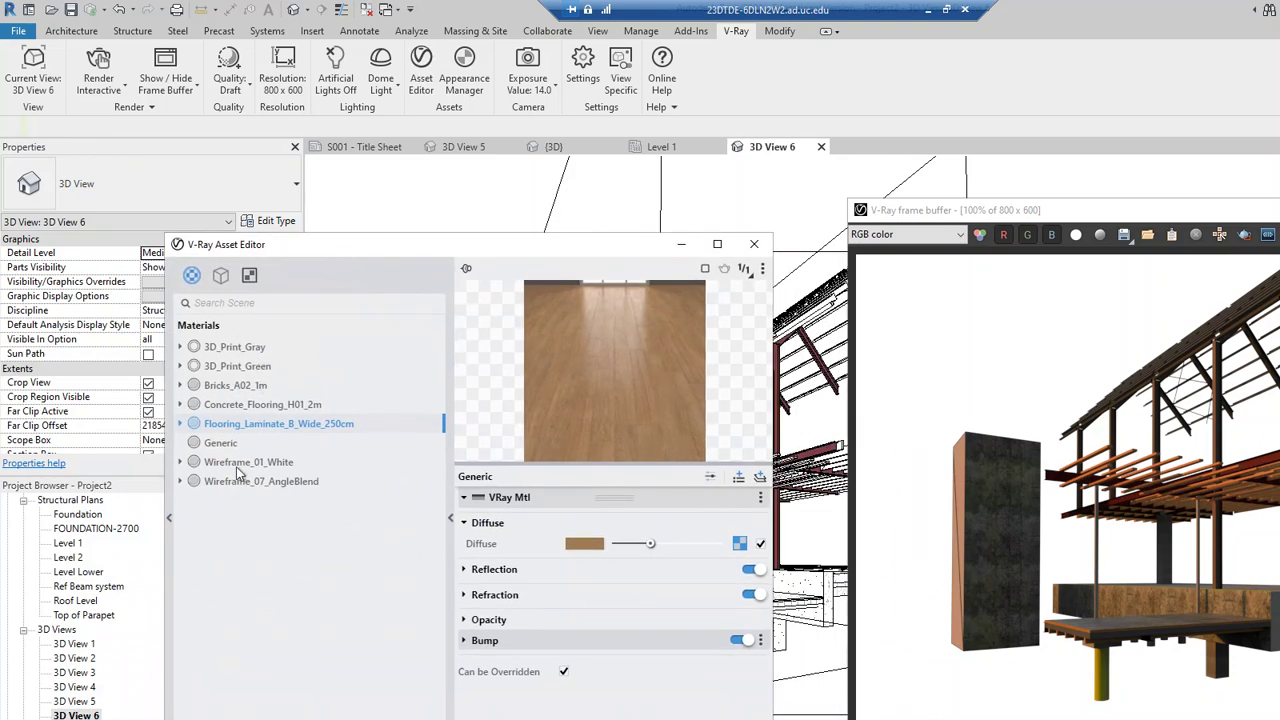
click(754, 245)
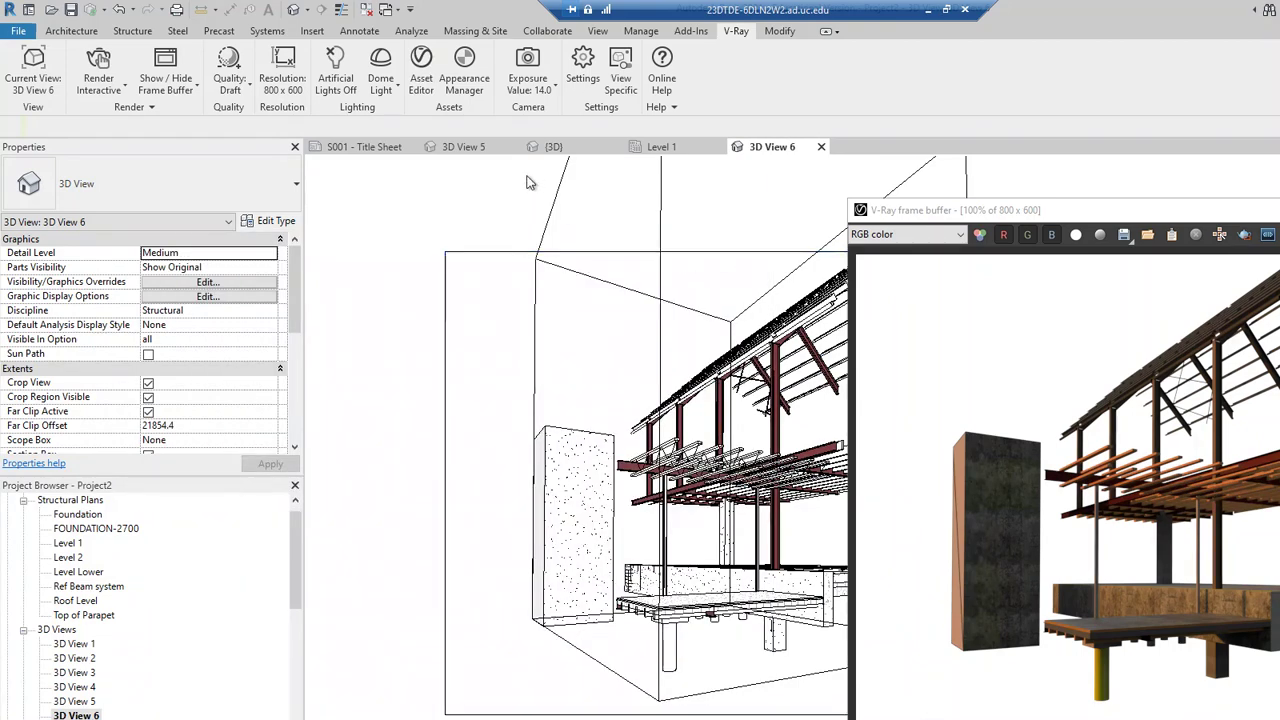
- Open the V-Ray Appearance Manager and assign the Bricks_A02_1m V-Ray material to Concrete - Pre Cast
click(469, 60)
drag(566, 156, 475, 170)
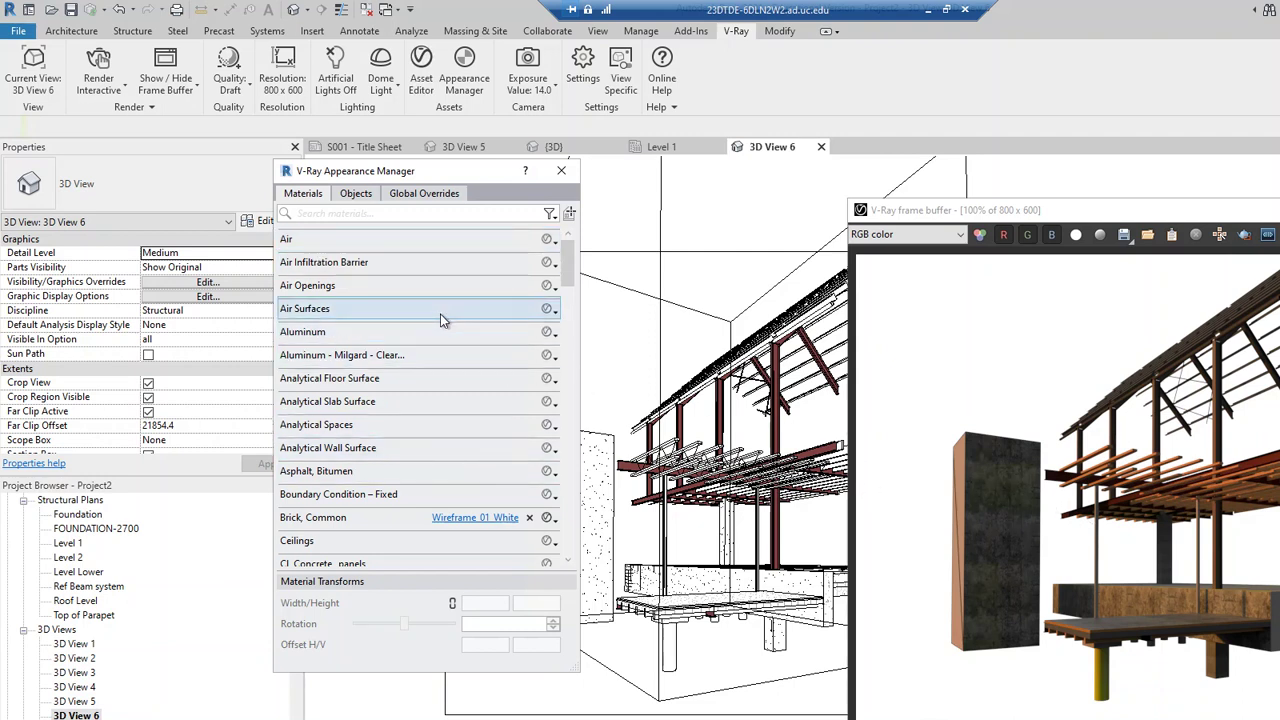
scroll(393, 398, down, 1)
scroll(389, 405, down, 2)
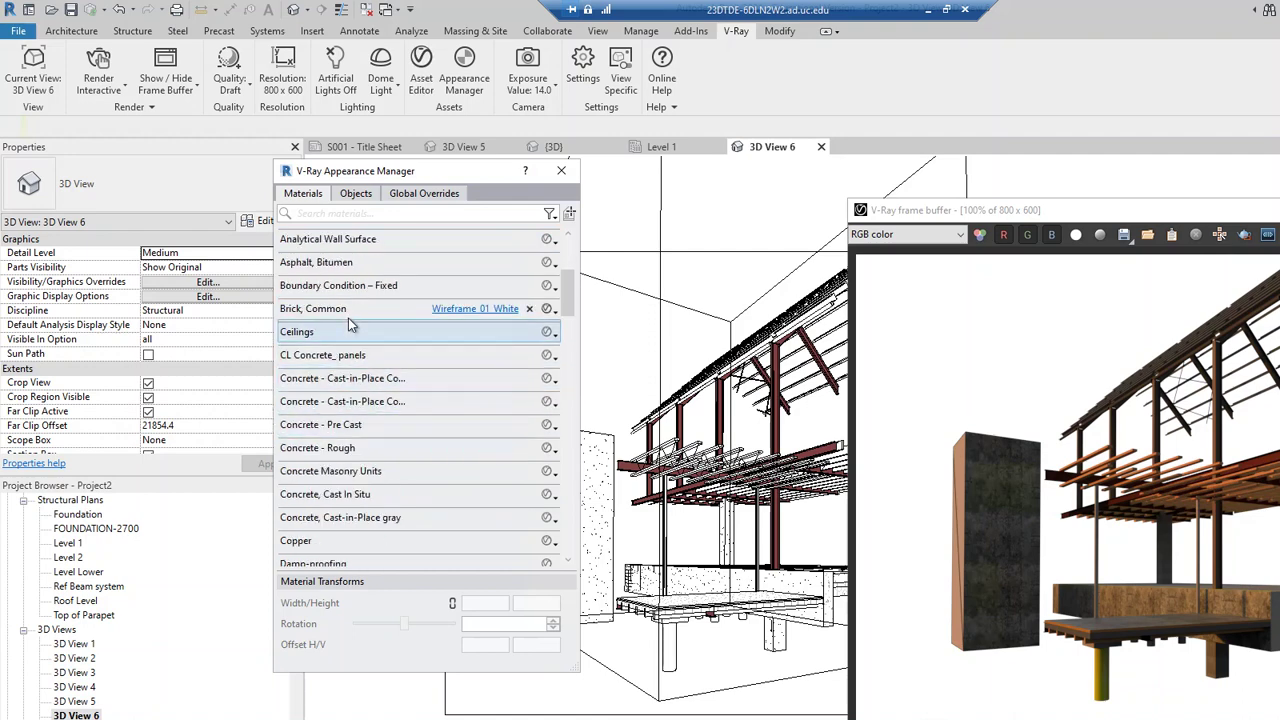
scroll(345, 330, up, 1)
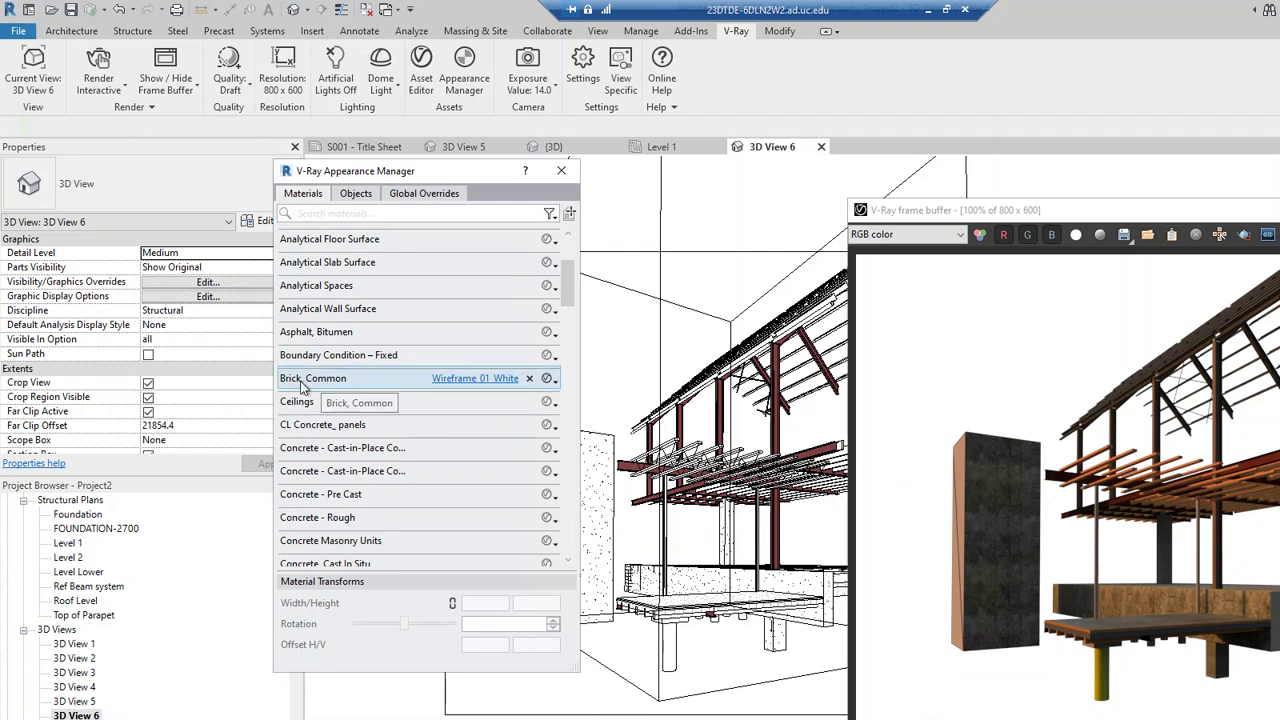
scroll(495, 510, down, 1)
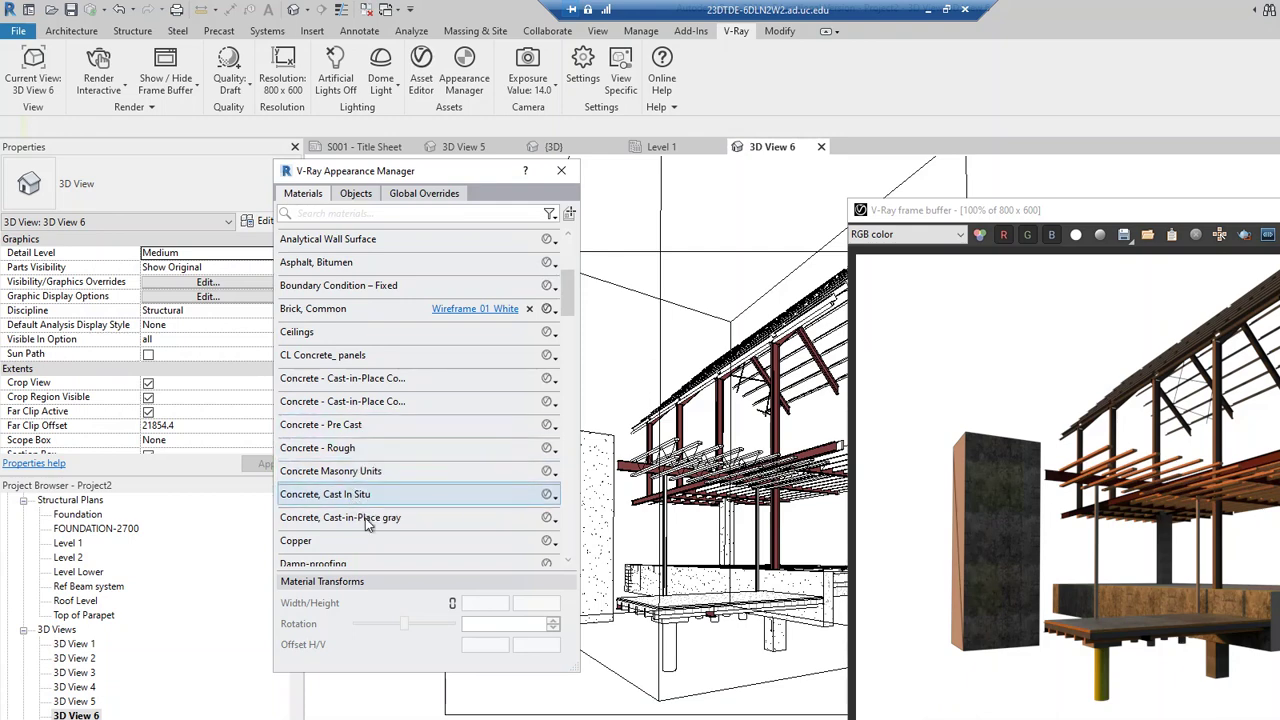
click(358, 428)
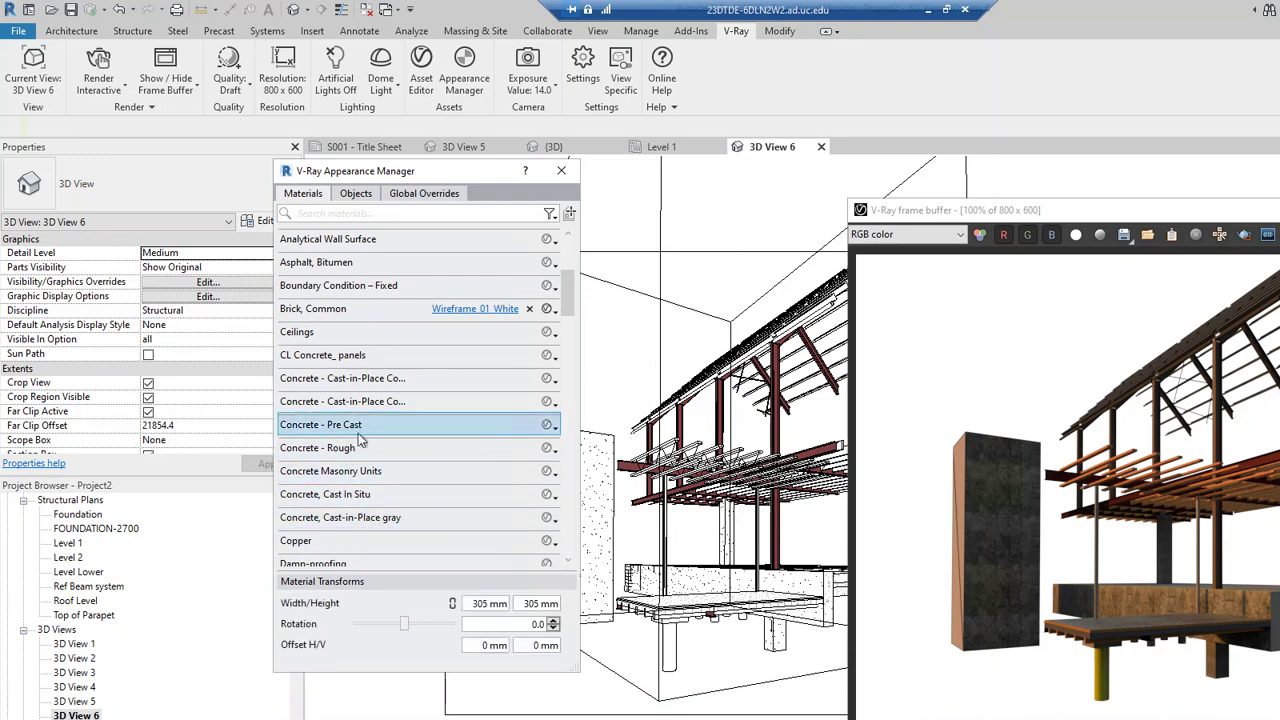
click(555, 427)
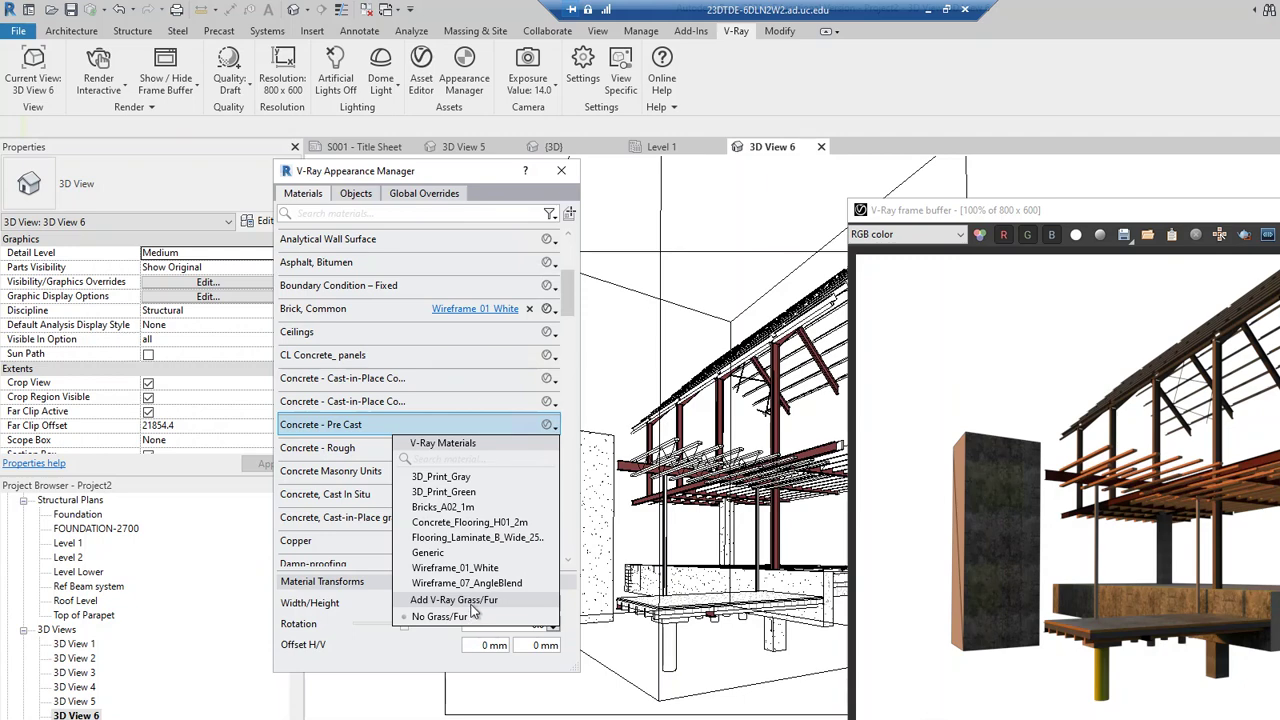
click(444, 507)
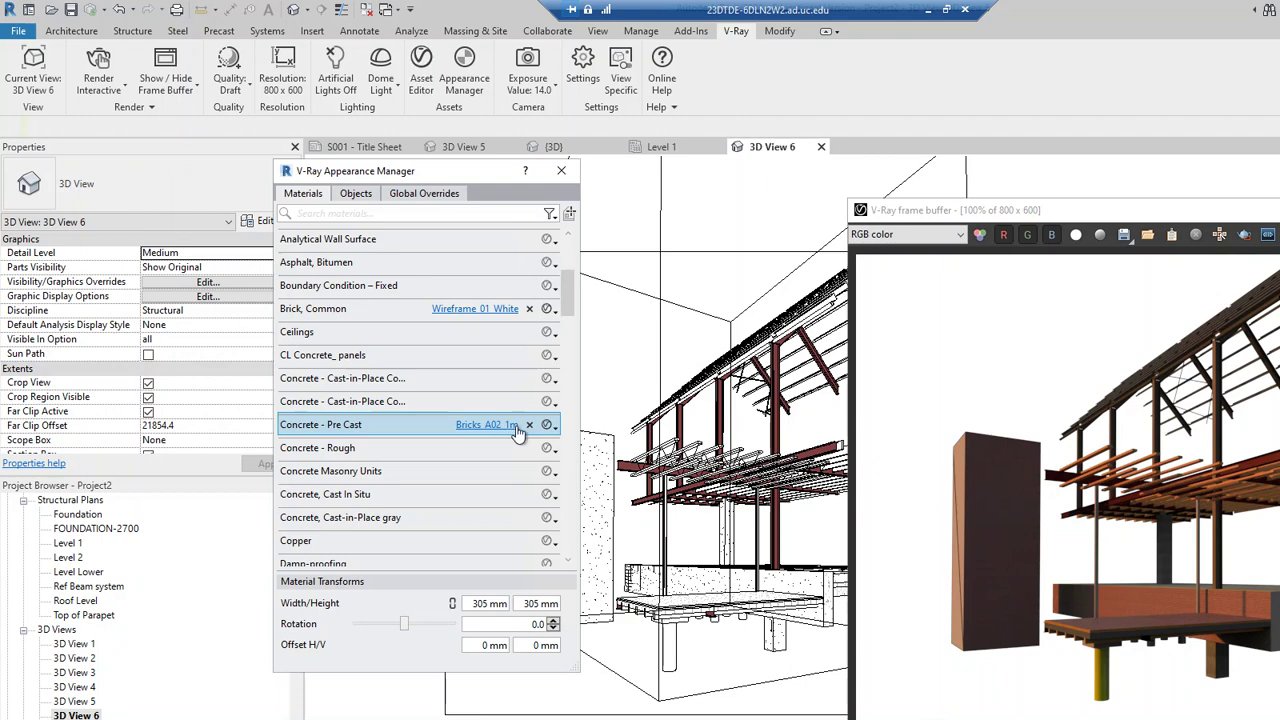
- Clear the brick override from Concrete - Pre Cast and assign the Wireframe_01_White V-Ray material instead
click(529, 424)
click(548, 426)
click(529, 424)
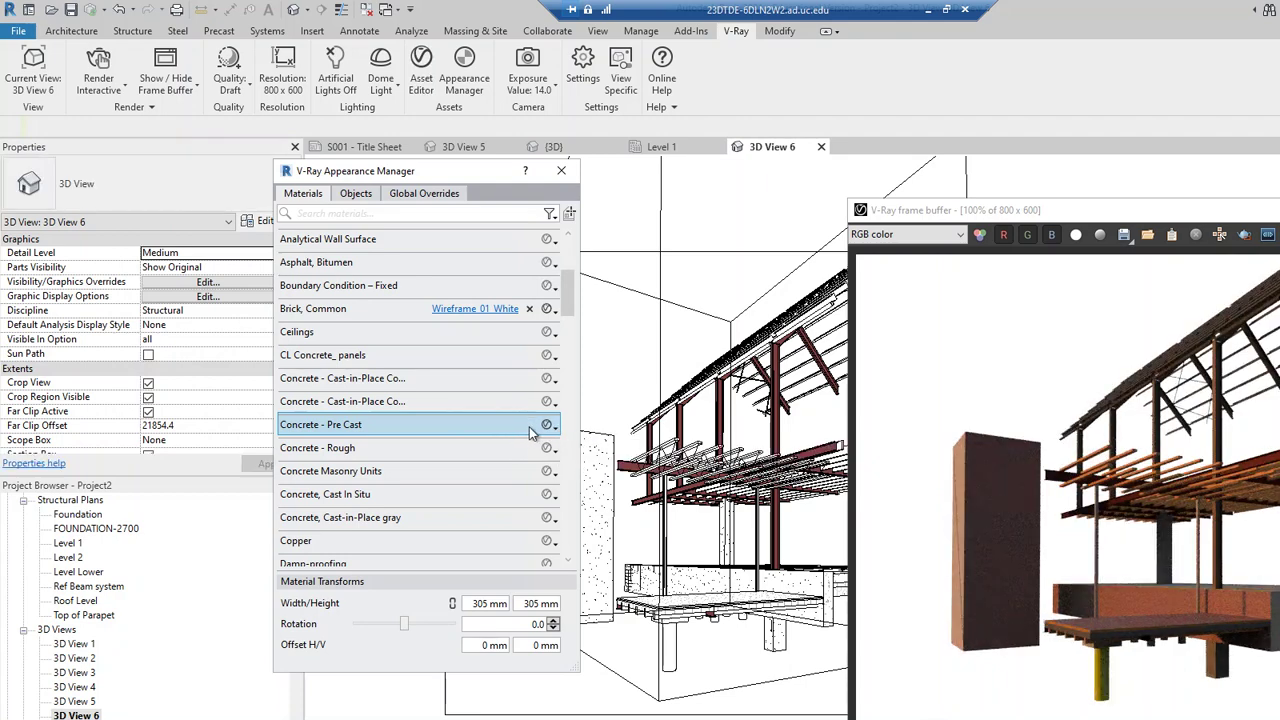
click(548, 426)
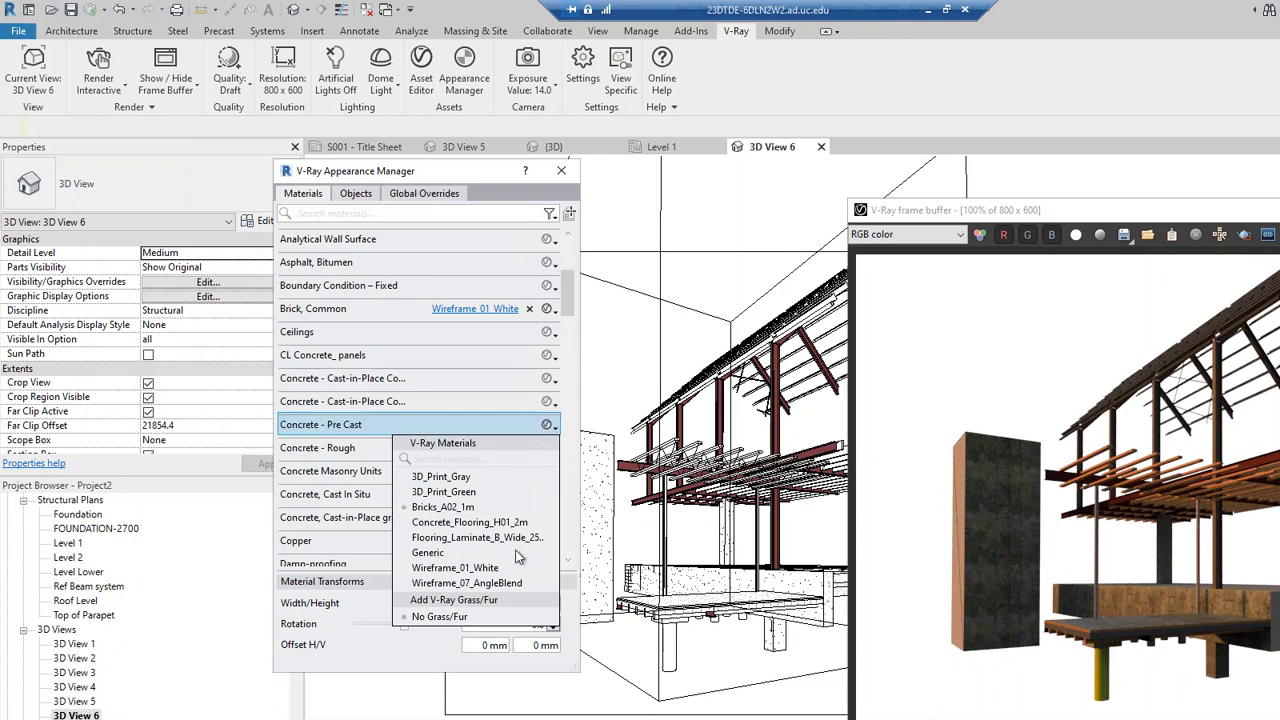
click(482, 573)
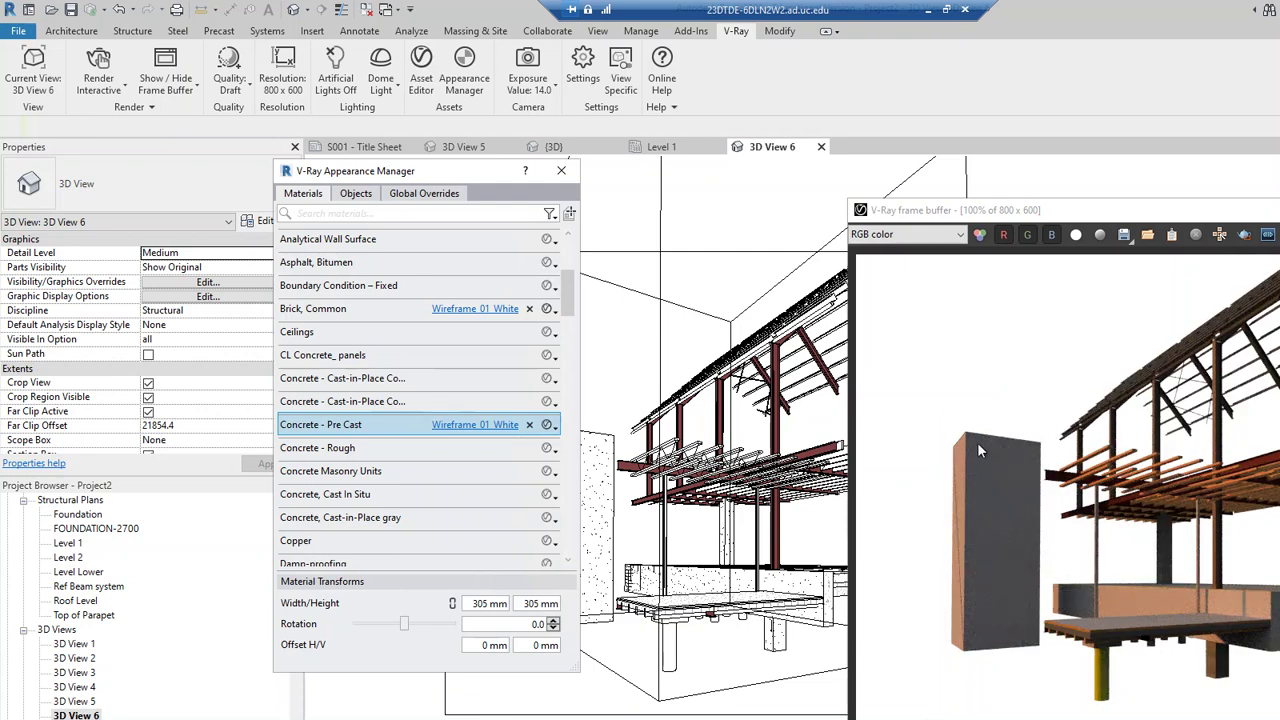
- Switch the Wireframe_01_White override on Concrete - Pre Cast off and on, and replace it with 3D_Print_Green
click(530, 425)
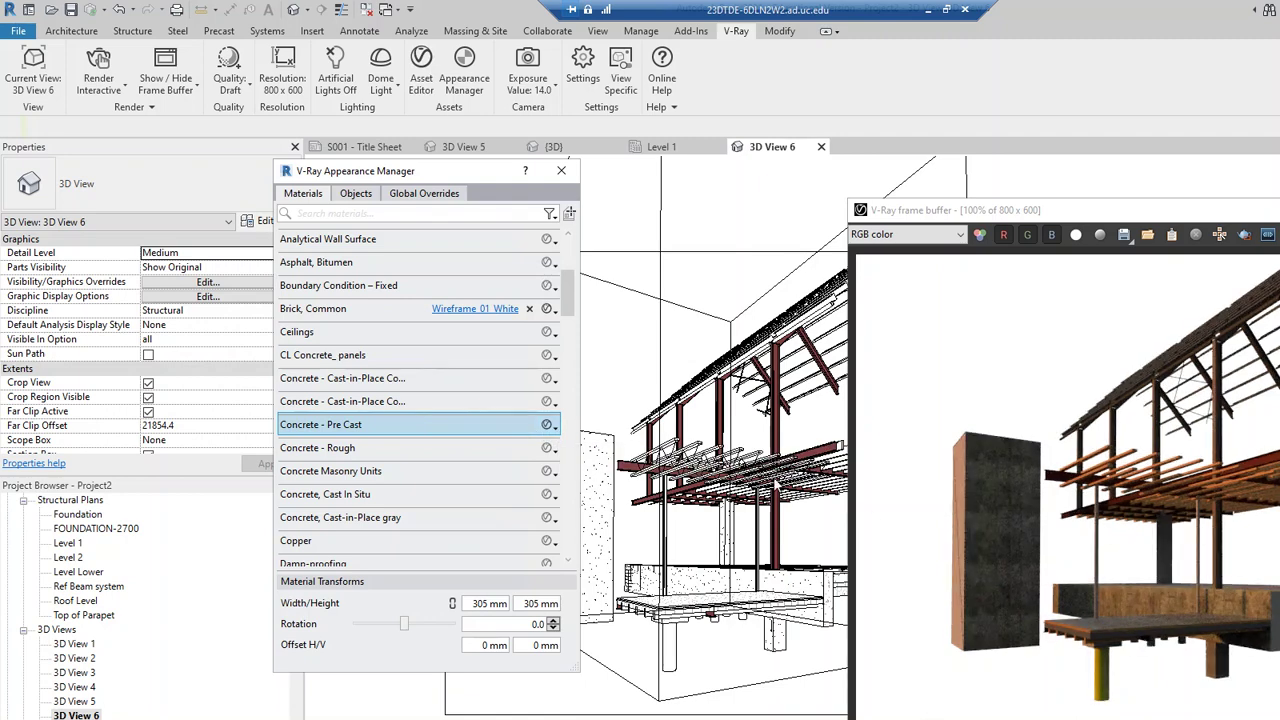
click(556, 428)
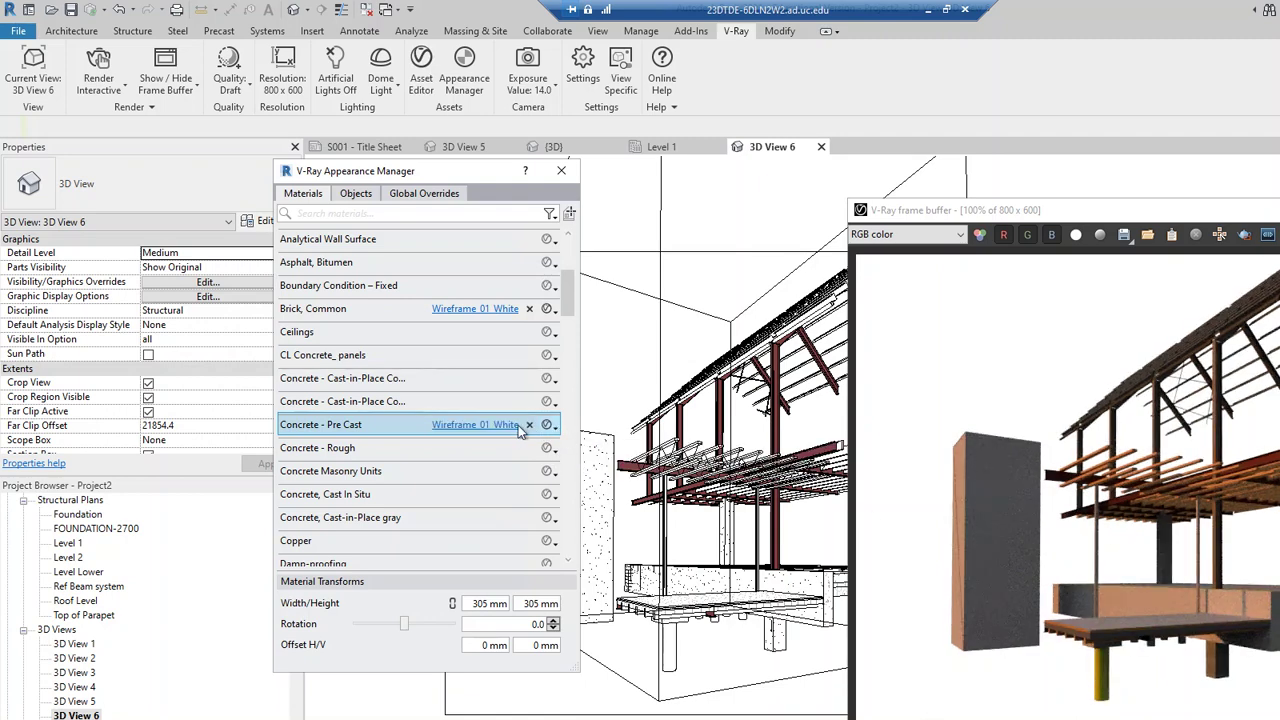
click(556, 428)
click(548, 426)
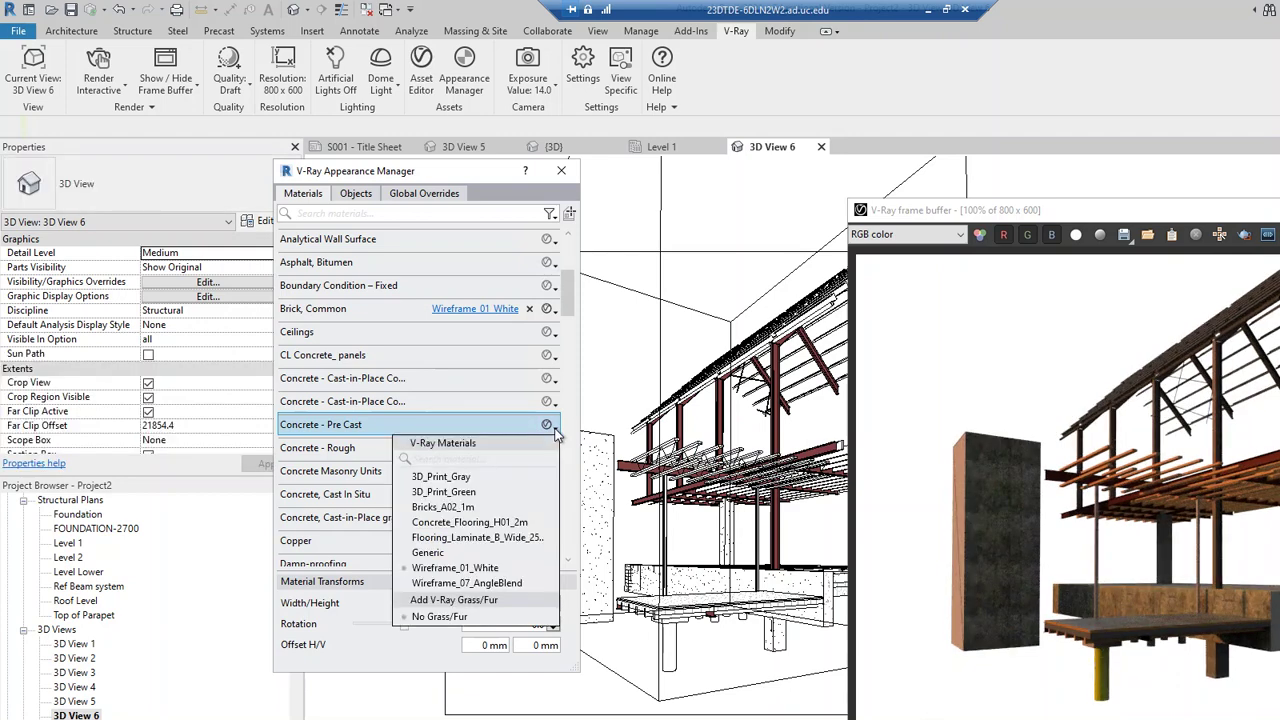
click(474, 500)
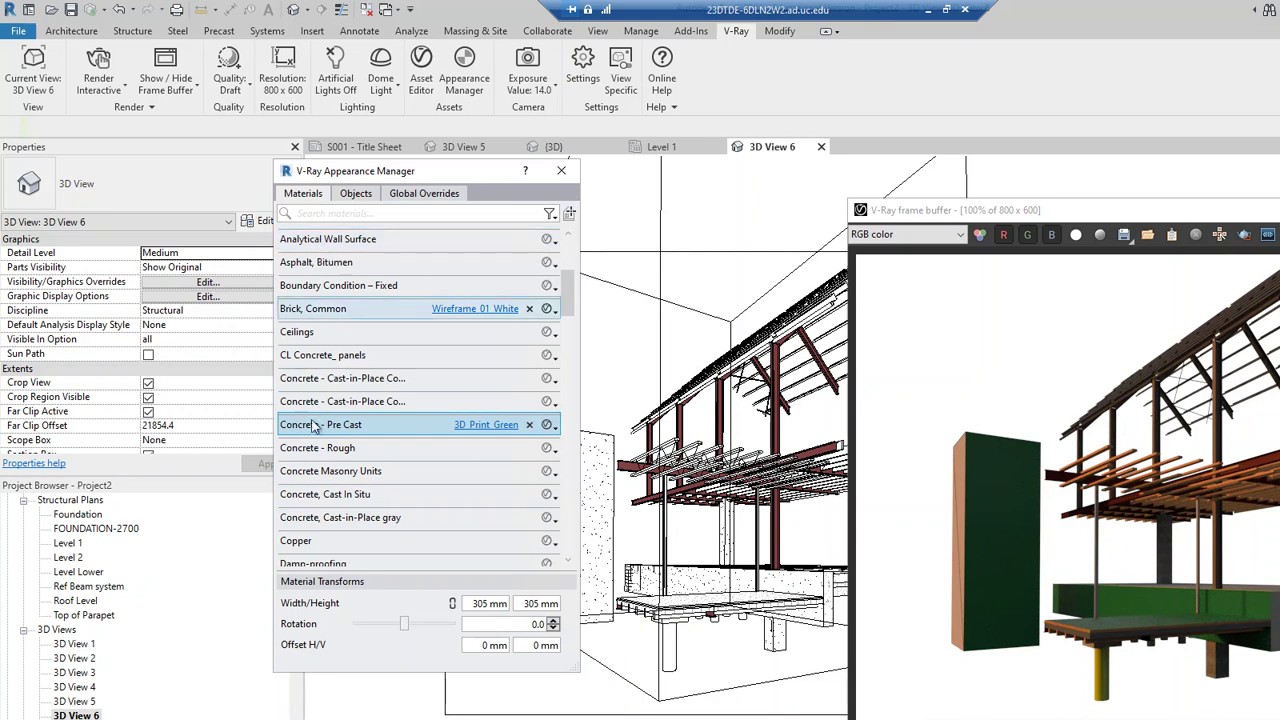
- Remove the V-Ray material overrides from Concrete - Pre Cast and Brick, Common
ctrl+click(380, 378)
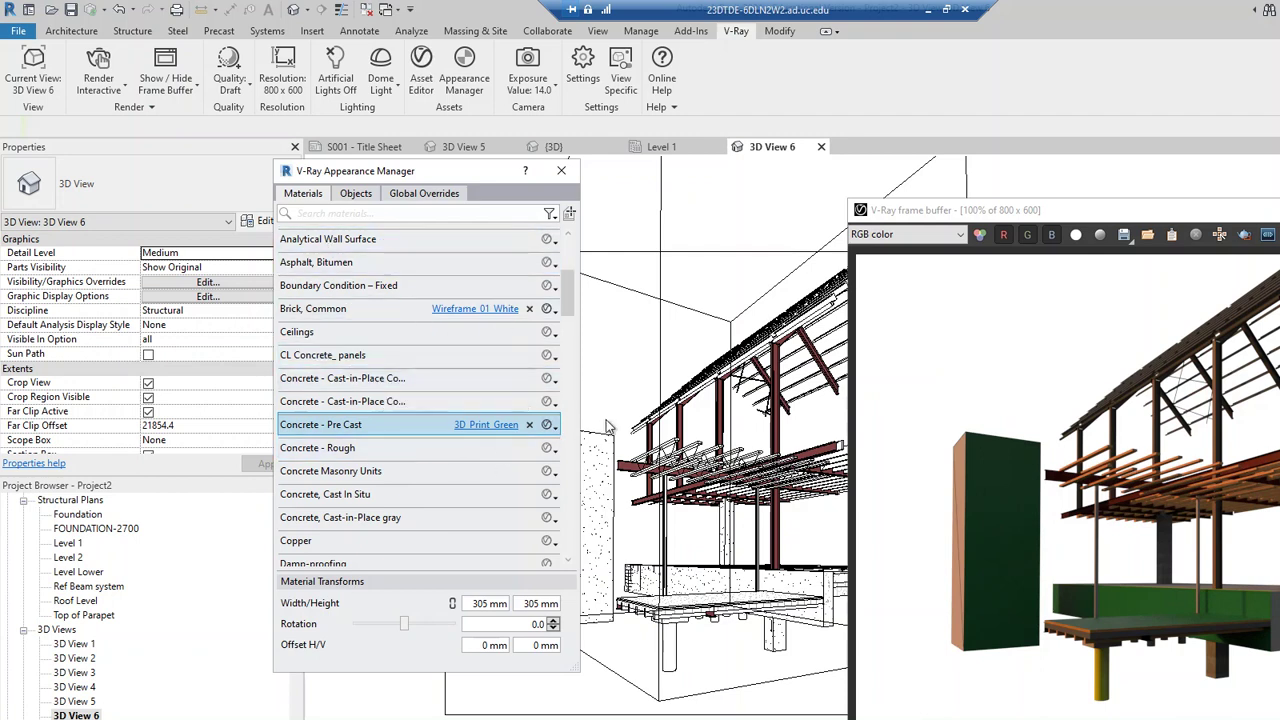
click(529, 424)
click(529, 308)
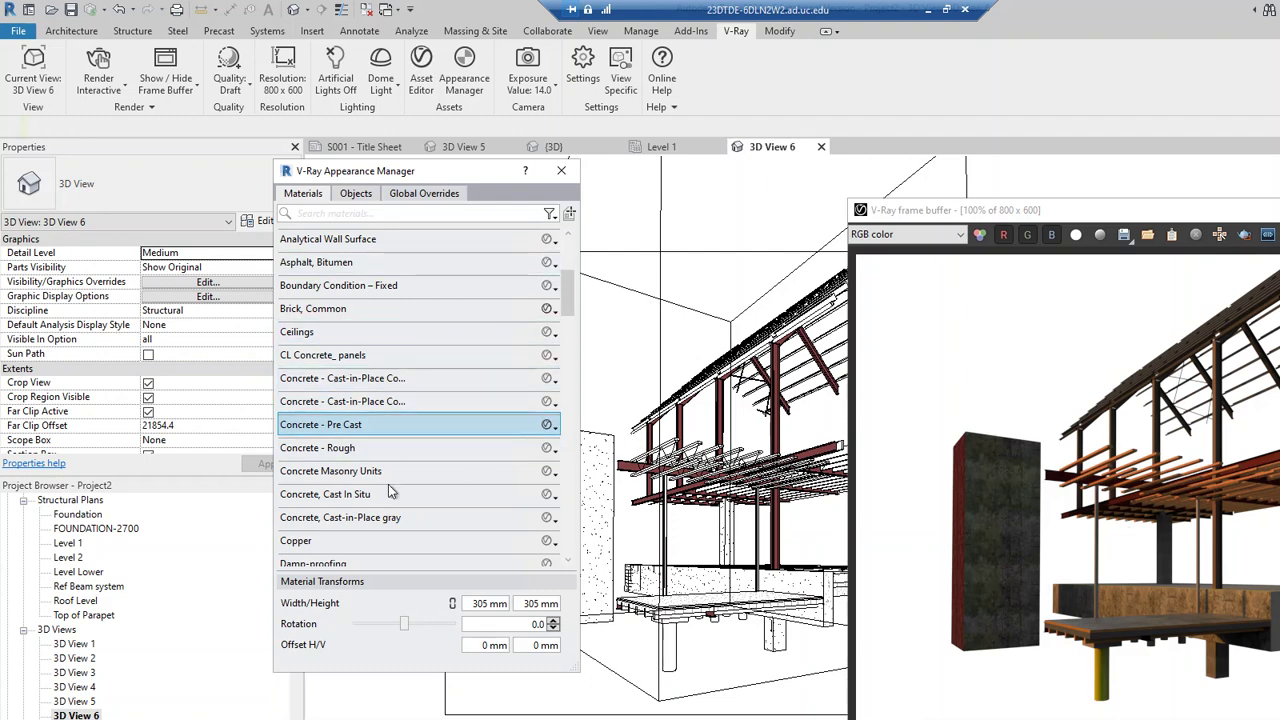
- Reassign the Bricks_A02_1m V-Ray material to Concrete - Pre Cast
click(548, 425)
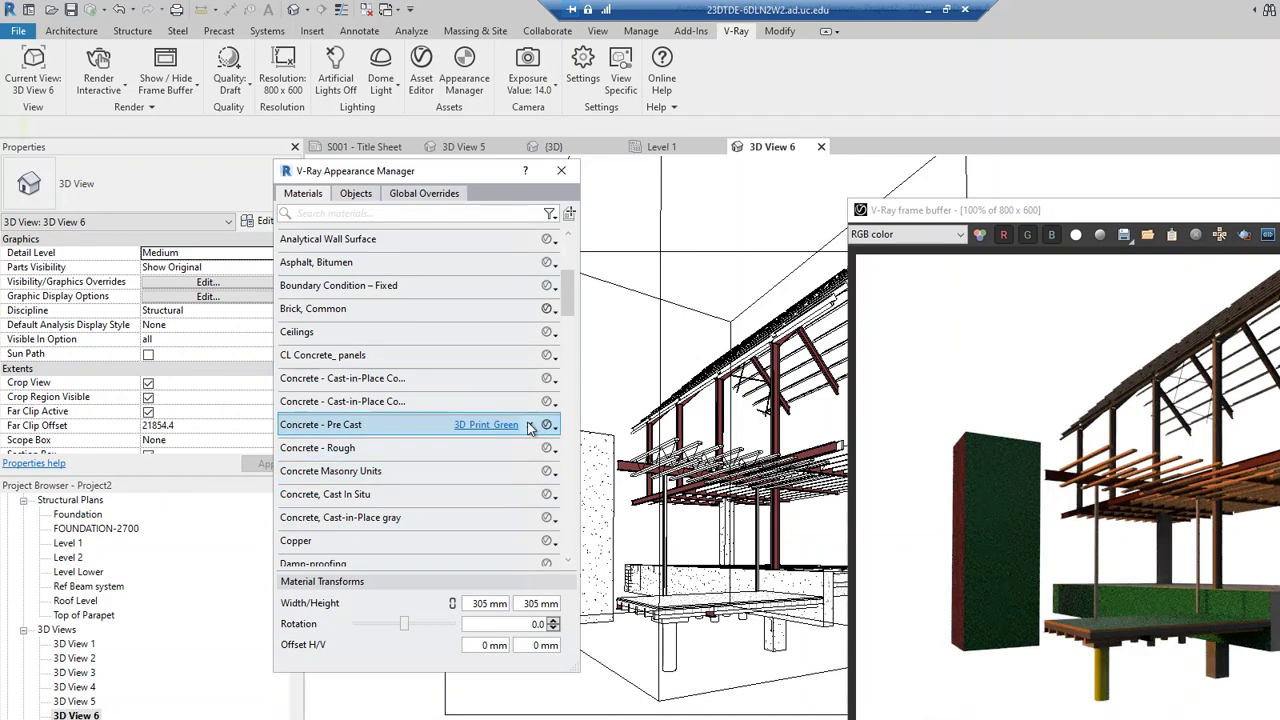
click(553, 429)
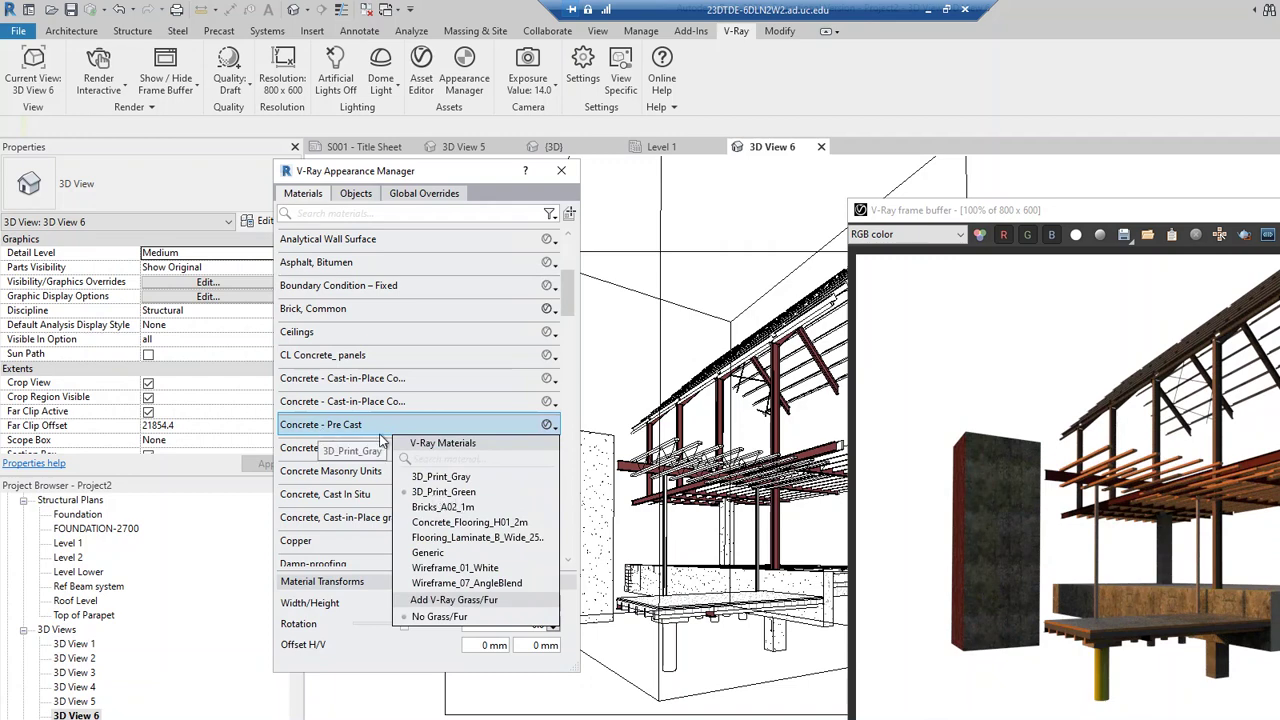
click(437, 508)
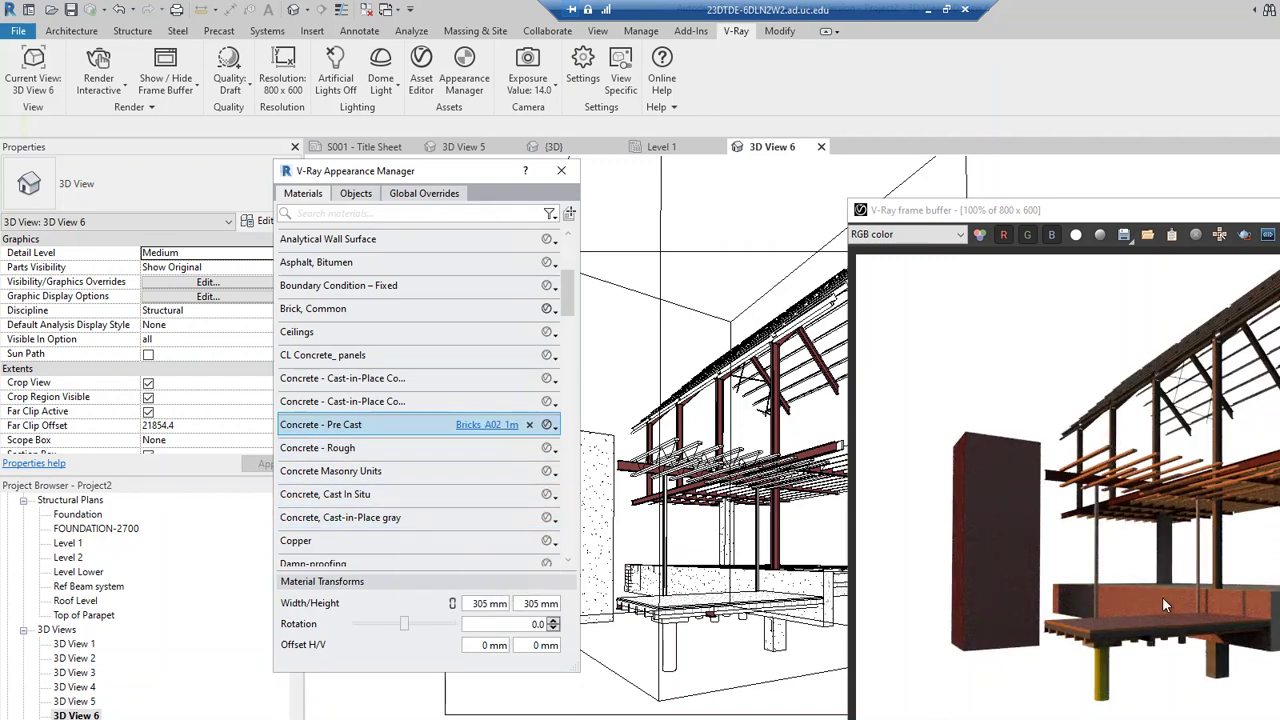
- Set the material transform width and height of Concrete - Pre Cast to 3050 mm
click(468, 604)
double_click(480, 604)
click(486, 603)
key(Return)
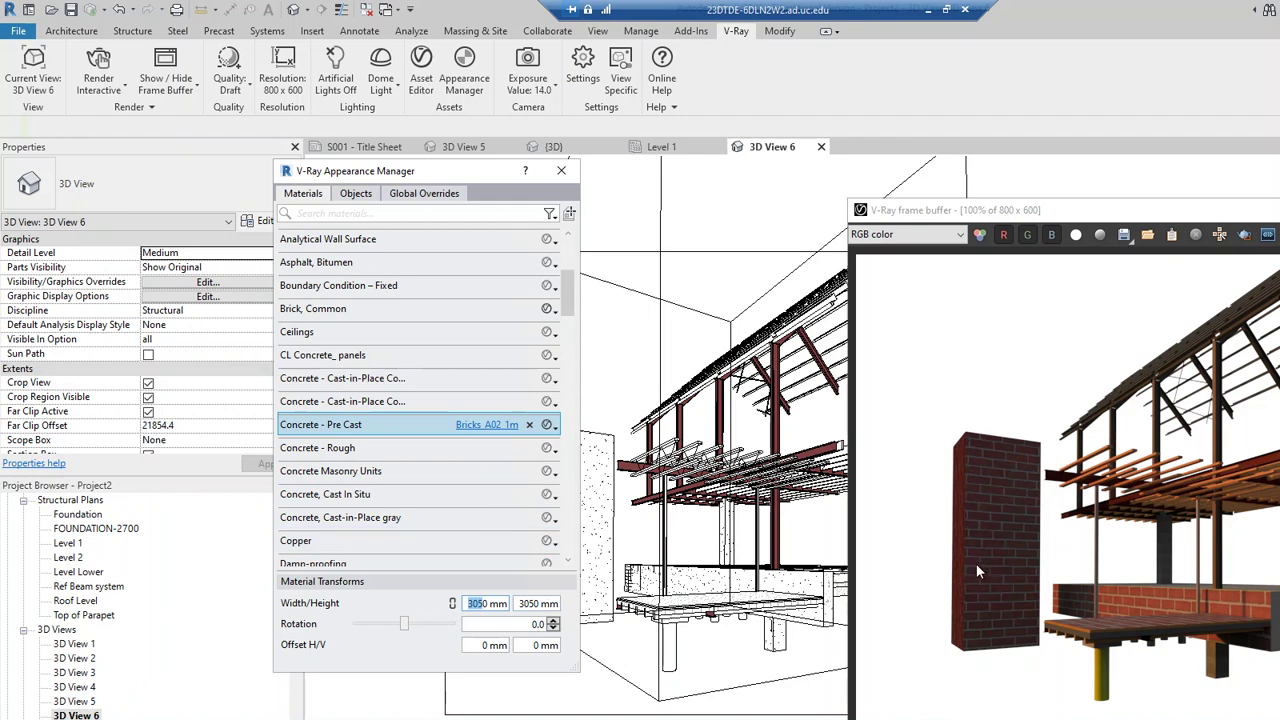
click(500, 603)
- Look through the global override options and the list of replaceable objects in the V-Ray Appearance Manager
drag(466, 172, 656, 220)
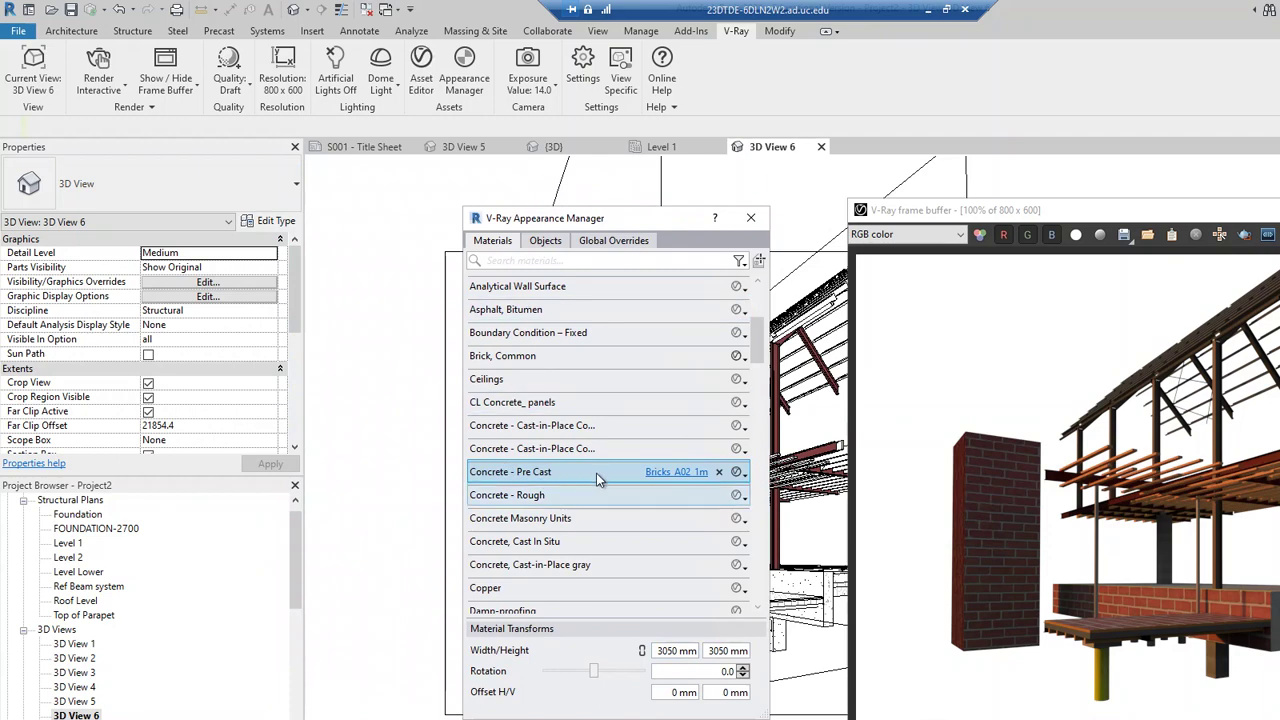
click(630, 244)
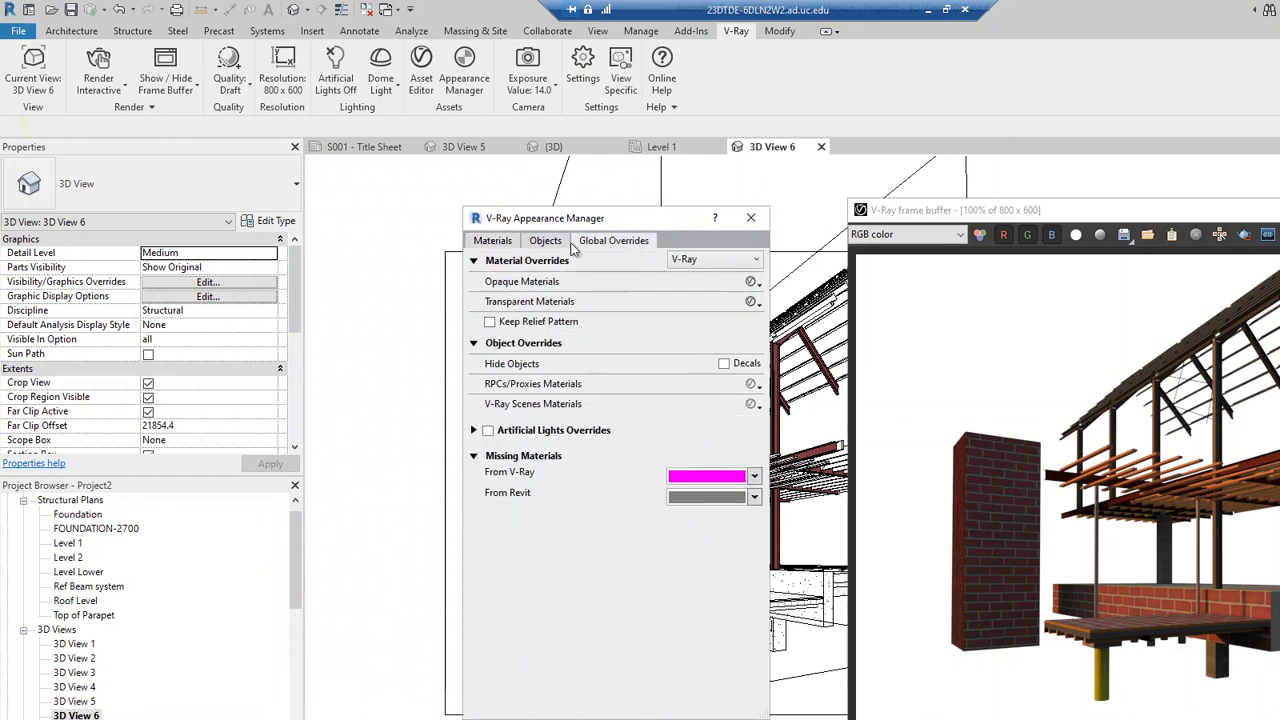
click(489, 247)
click(638, 246)
click(546, 244)
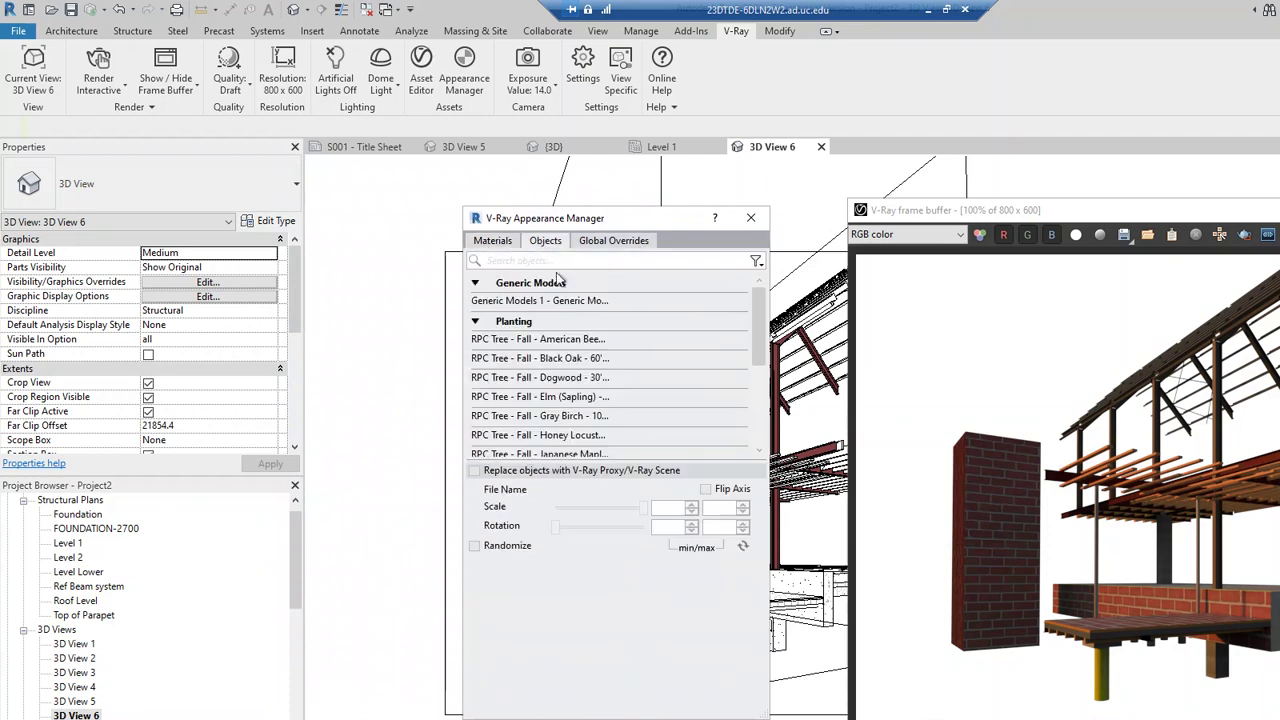
scroll(760, 330, down, 5)
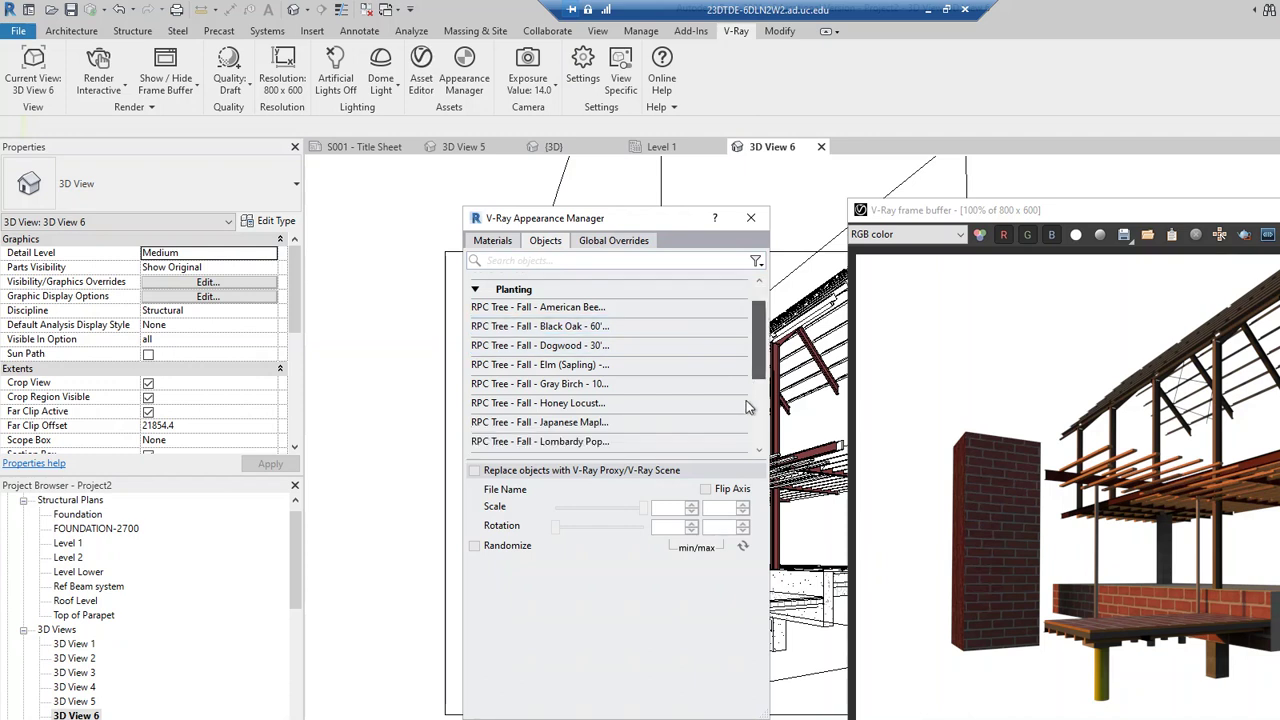
scroll(755, 308, up, 5)
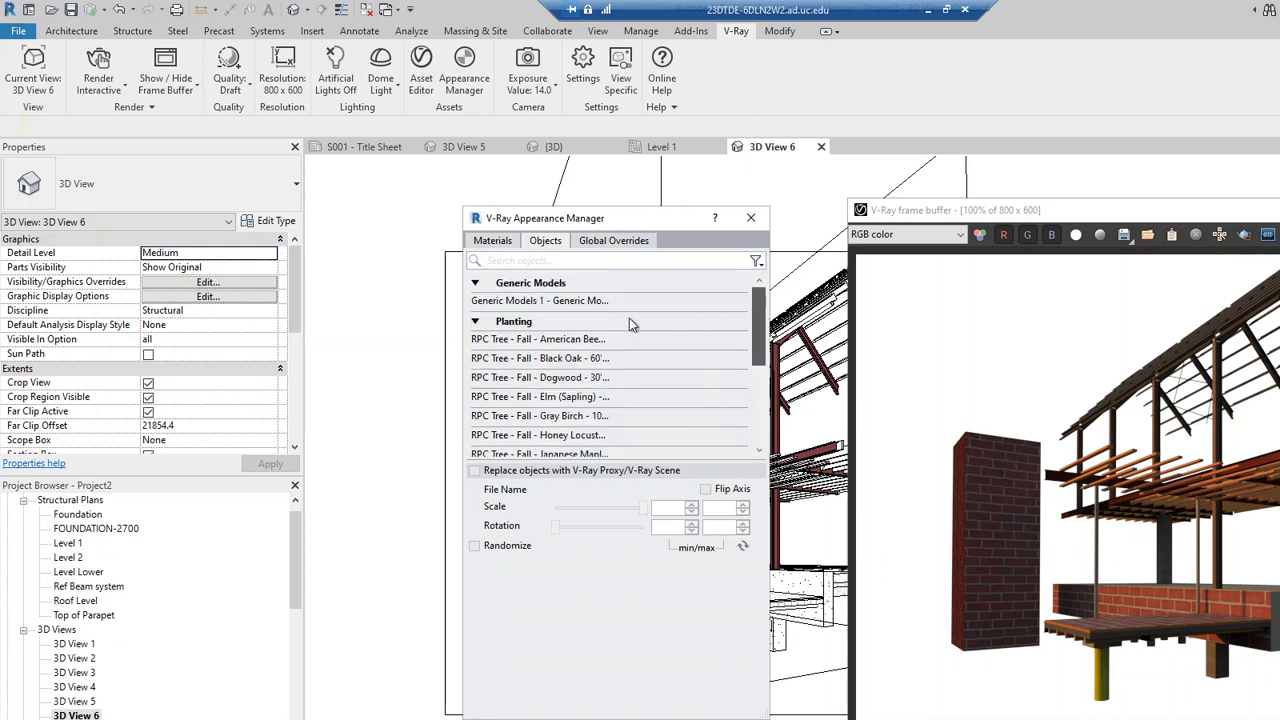
- Look through the Generic Models and Planting objects that can be replaced with a V-Ray proxy or scene
click(563, 399)
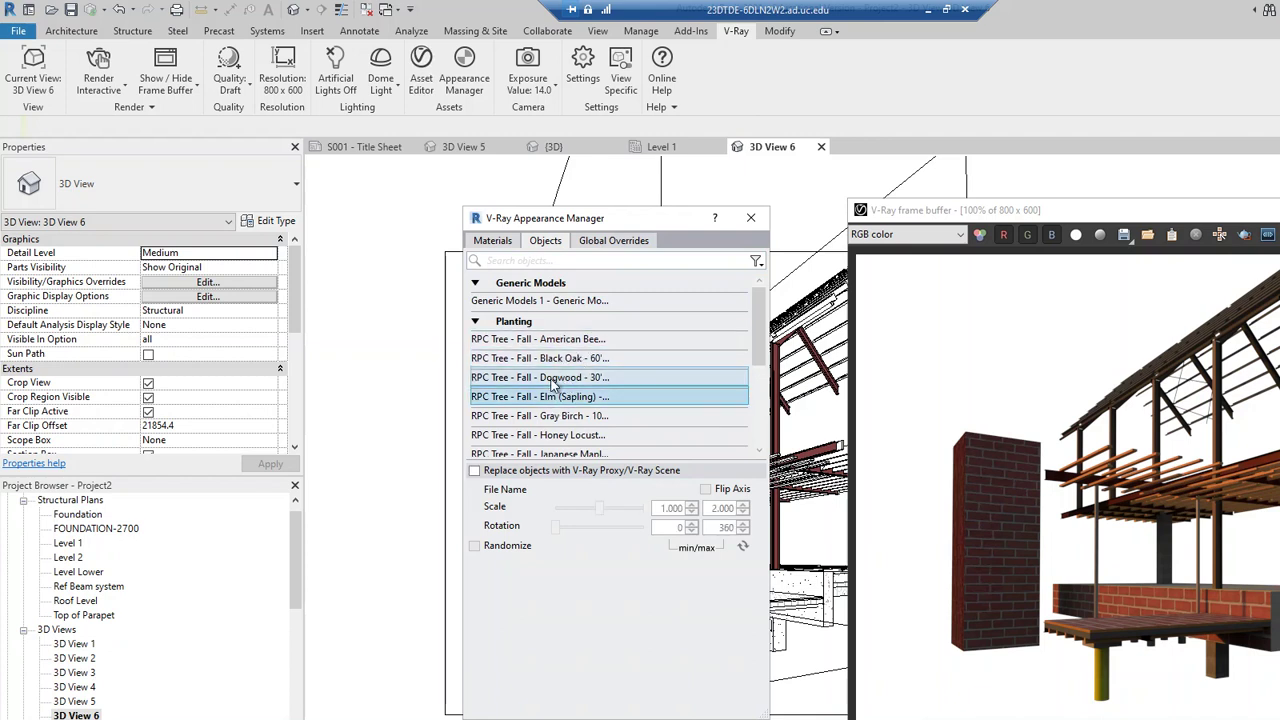
scroll(552, 385, down, 4)
scroll(550, 387, up, 4)
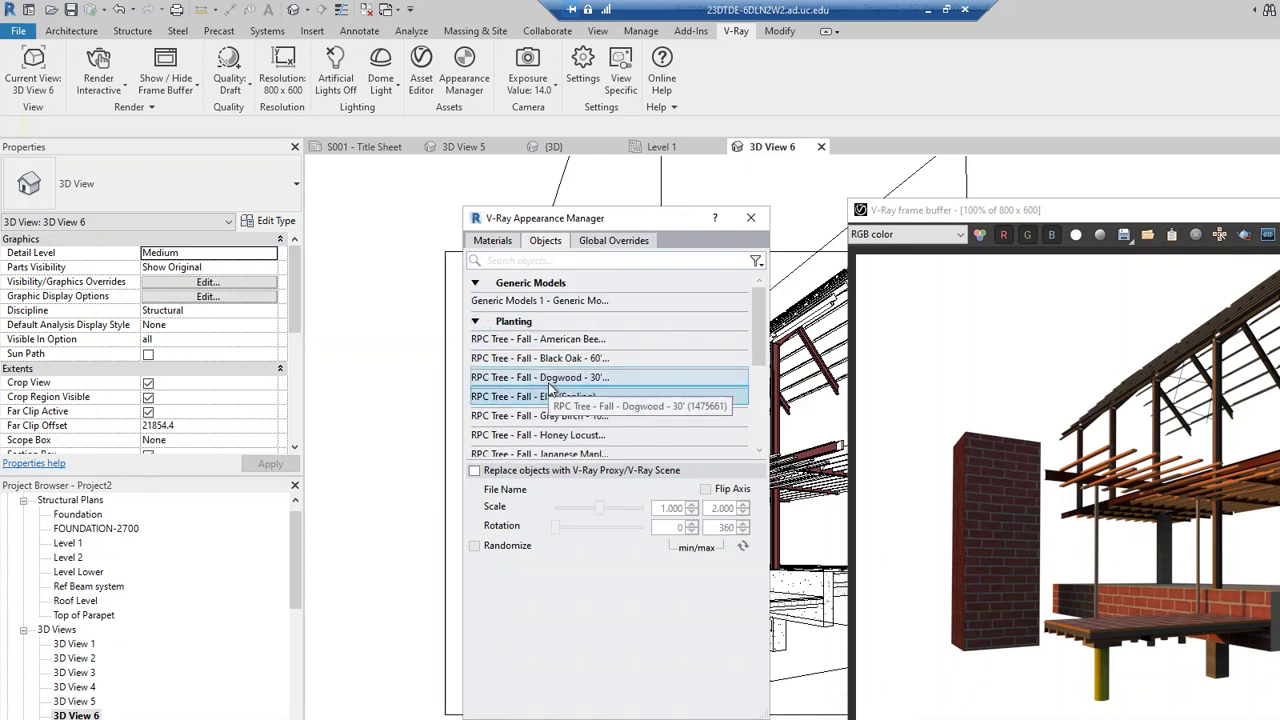
click(551, 303)
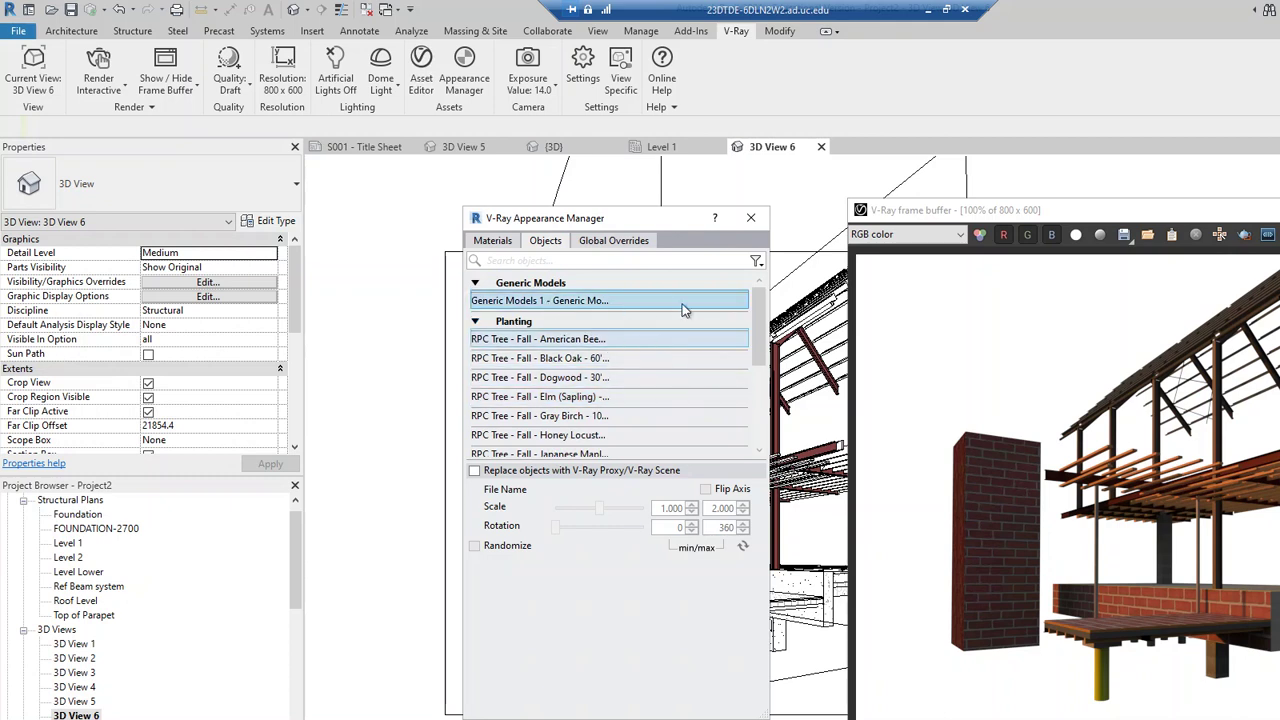
ctrl+click(605, 358)
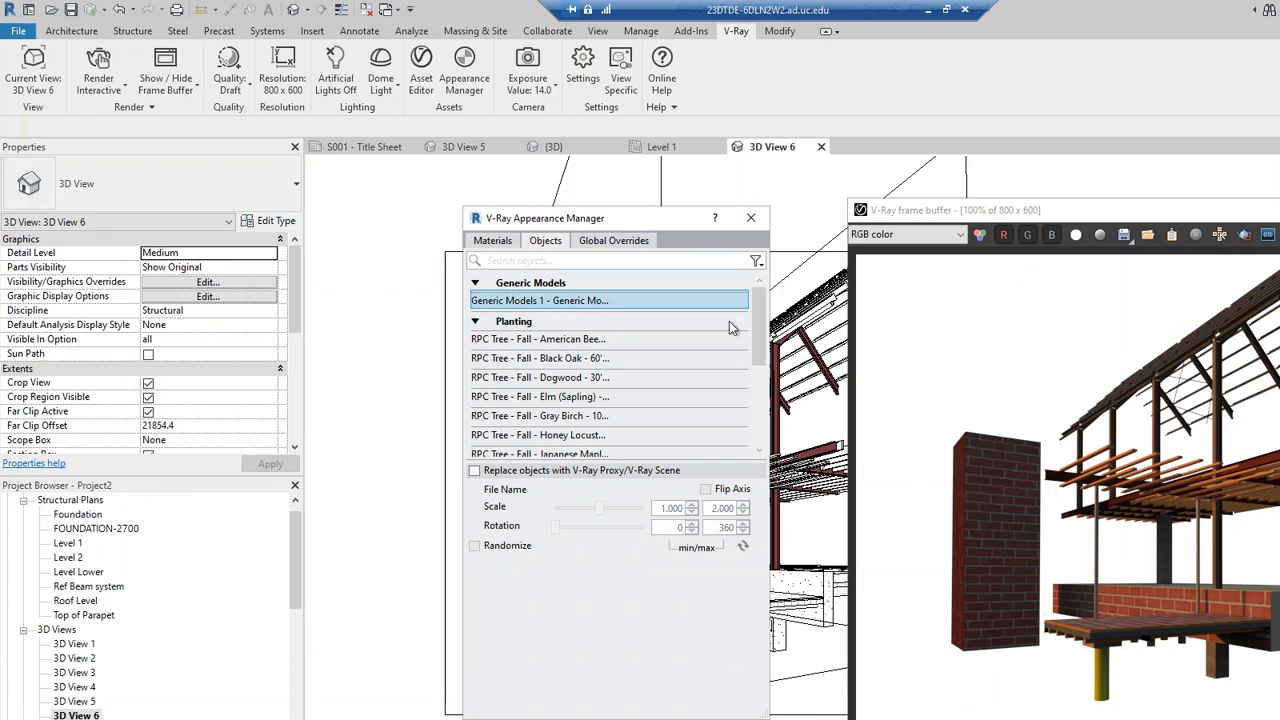
scroll(655, 350, down, 2)
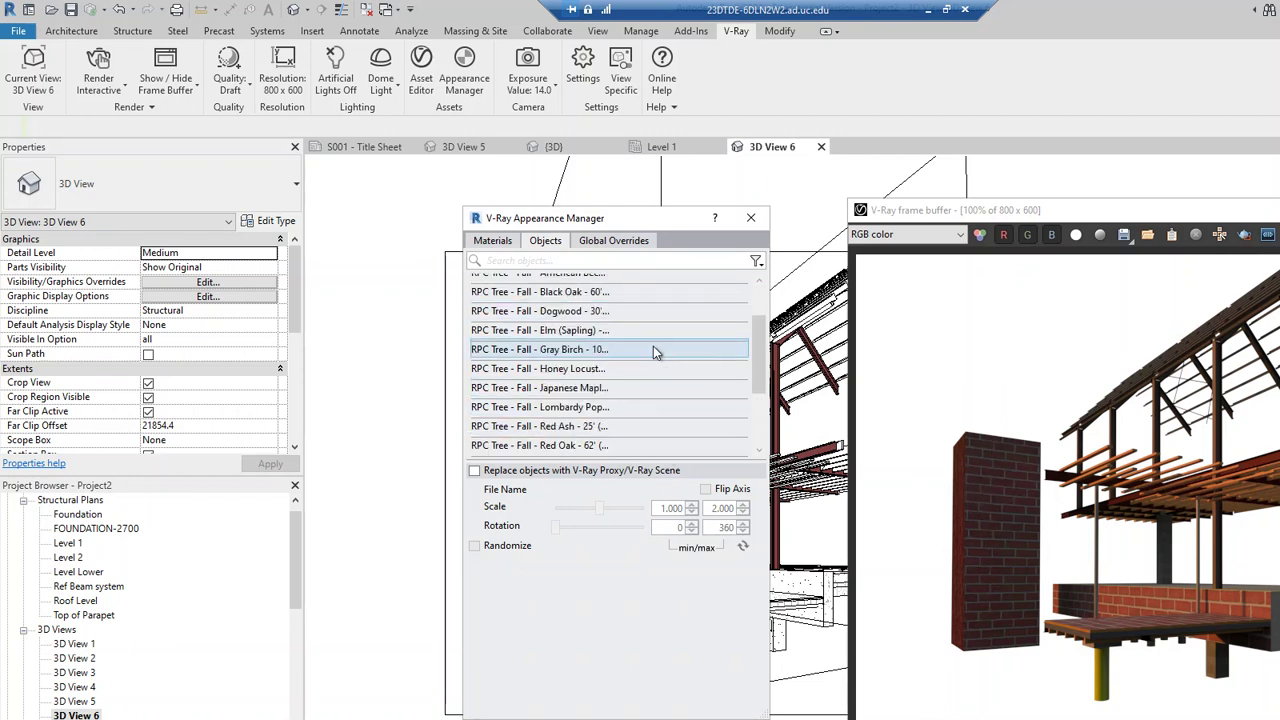
scroll(655, 350, up, 3)
- Try Flooring_Laminate_B_Wide_250cm as the global override for opaque materials, and remove the override again
click(497, 242)
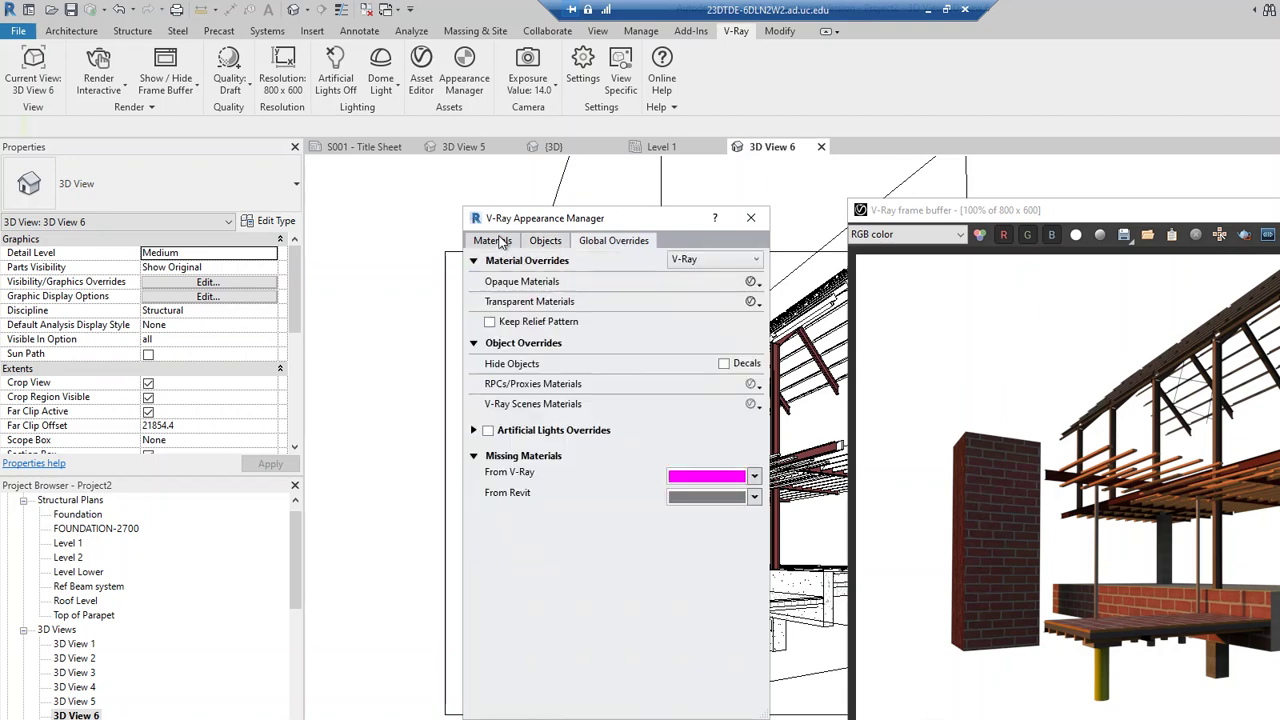
click(751, 282)
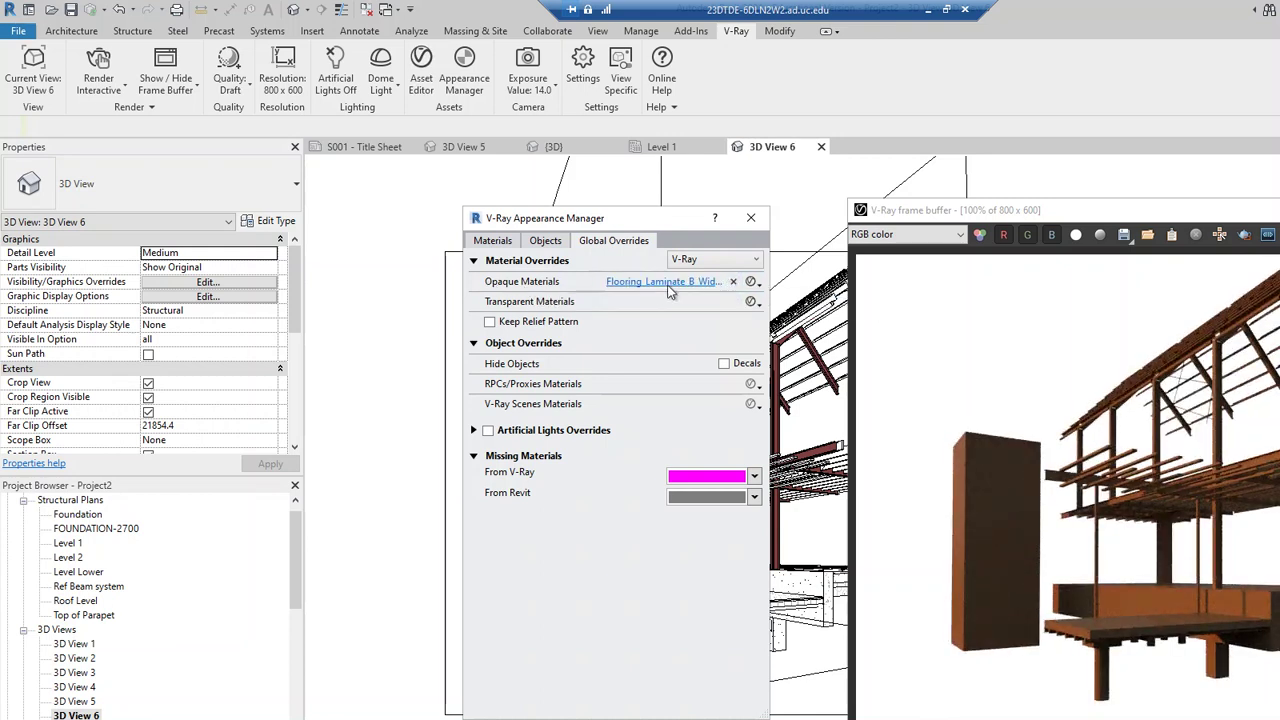
click(733, 283)
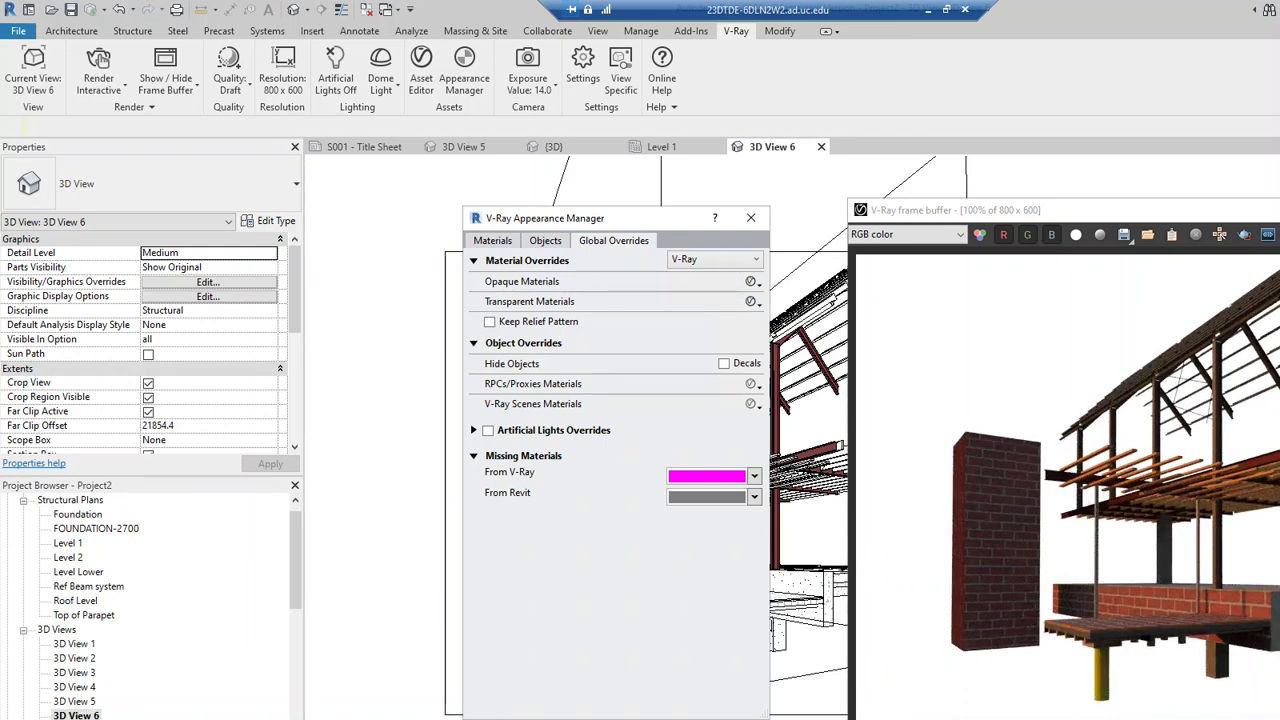
right_click(390, 693)
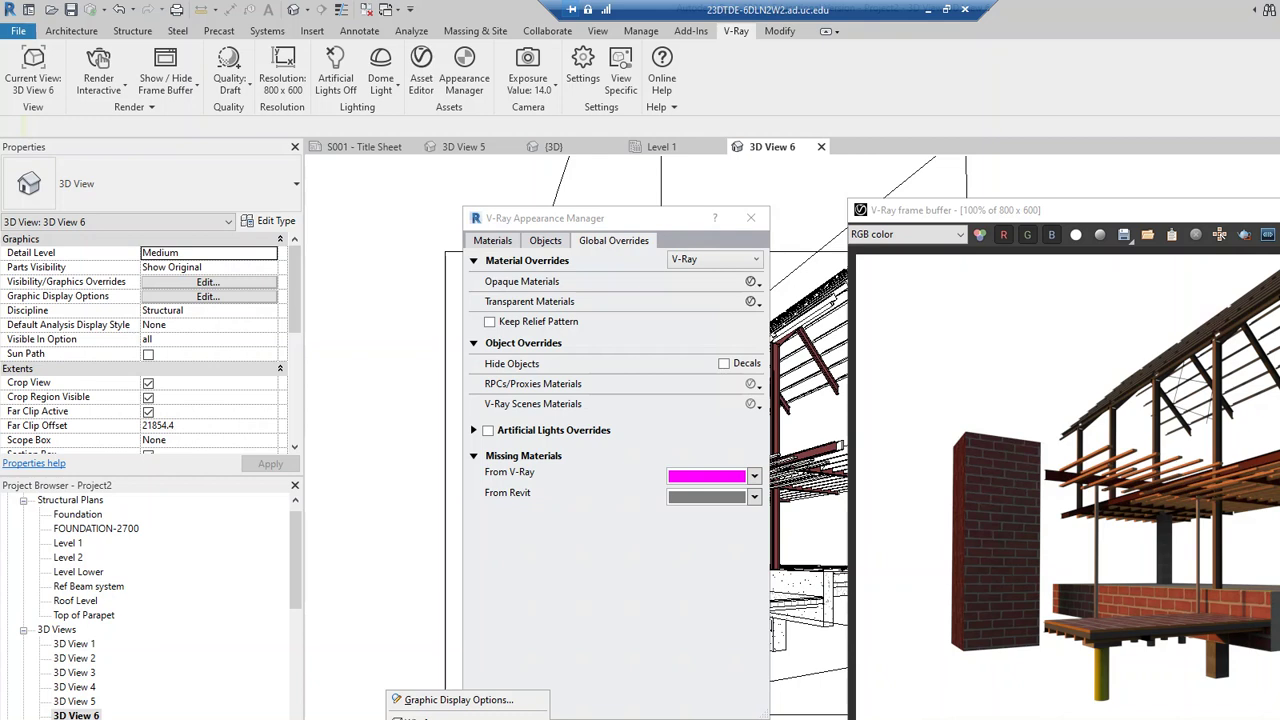
click(636, 224)
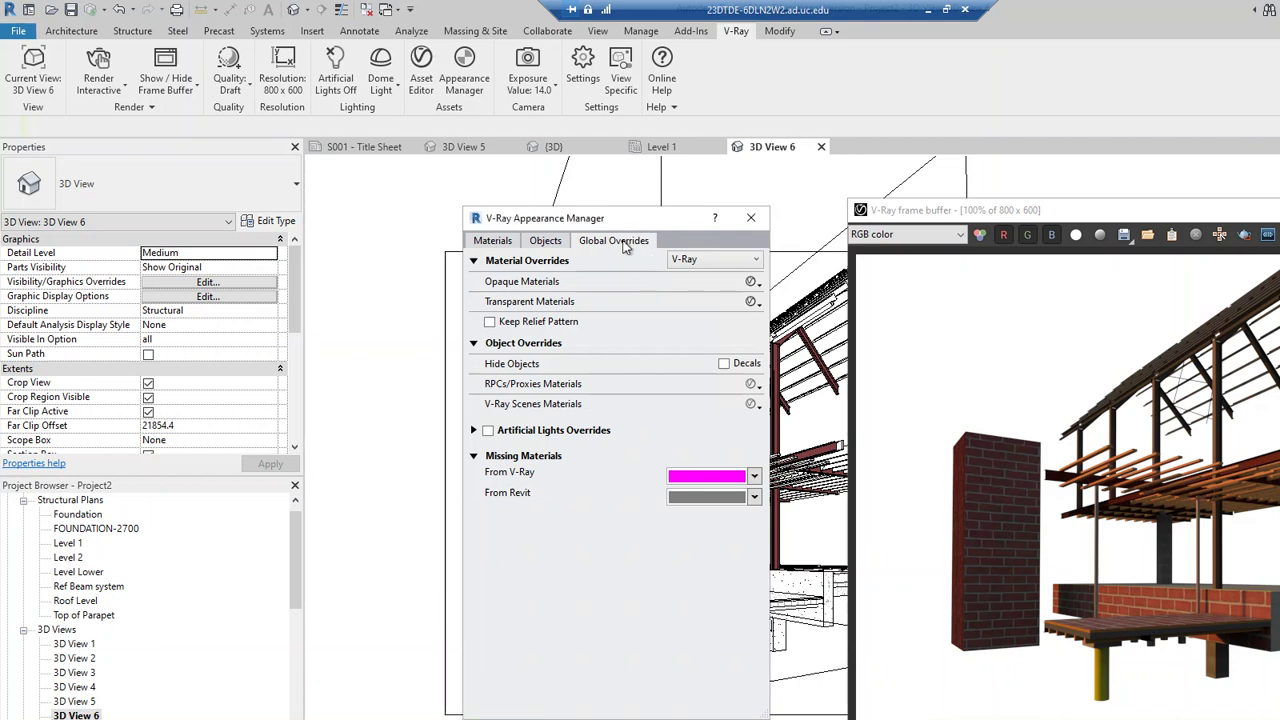
click(751, 283)
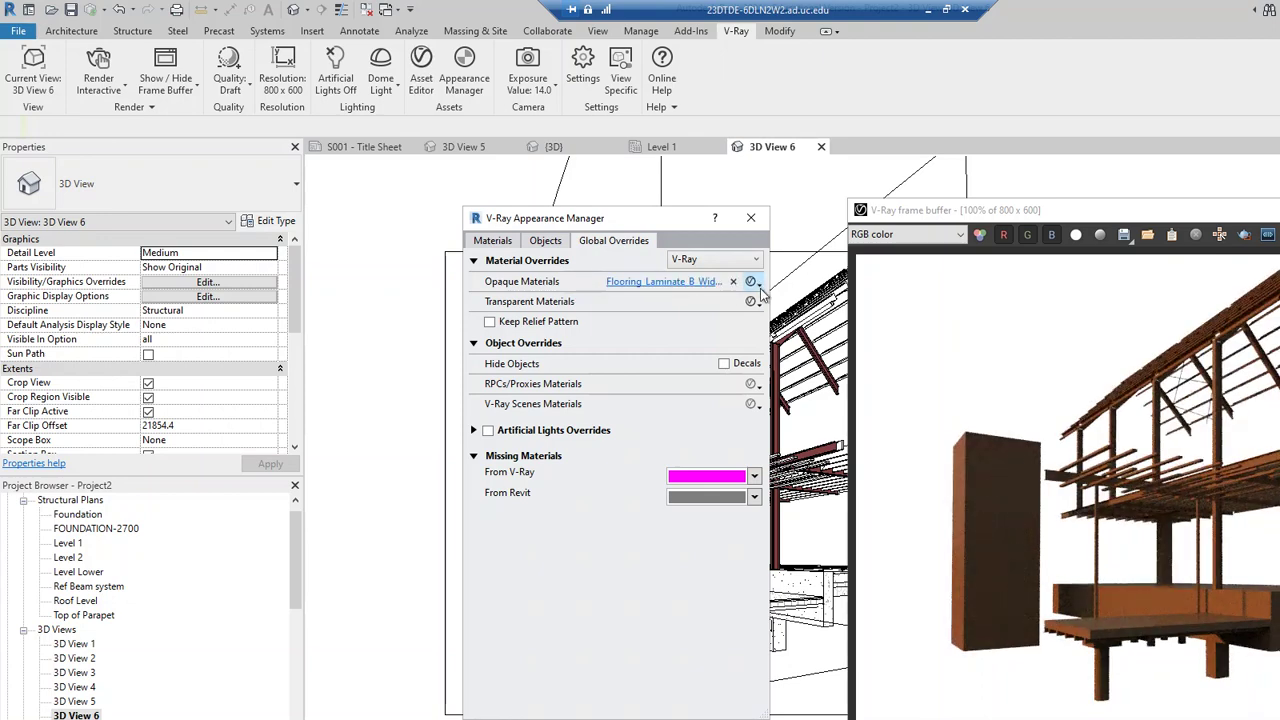
click(733, 281)
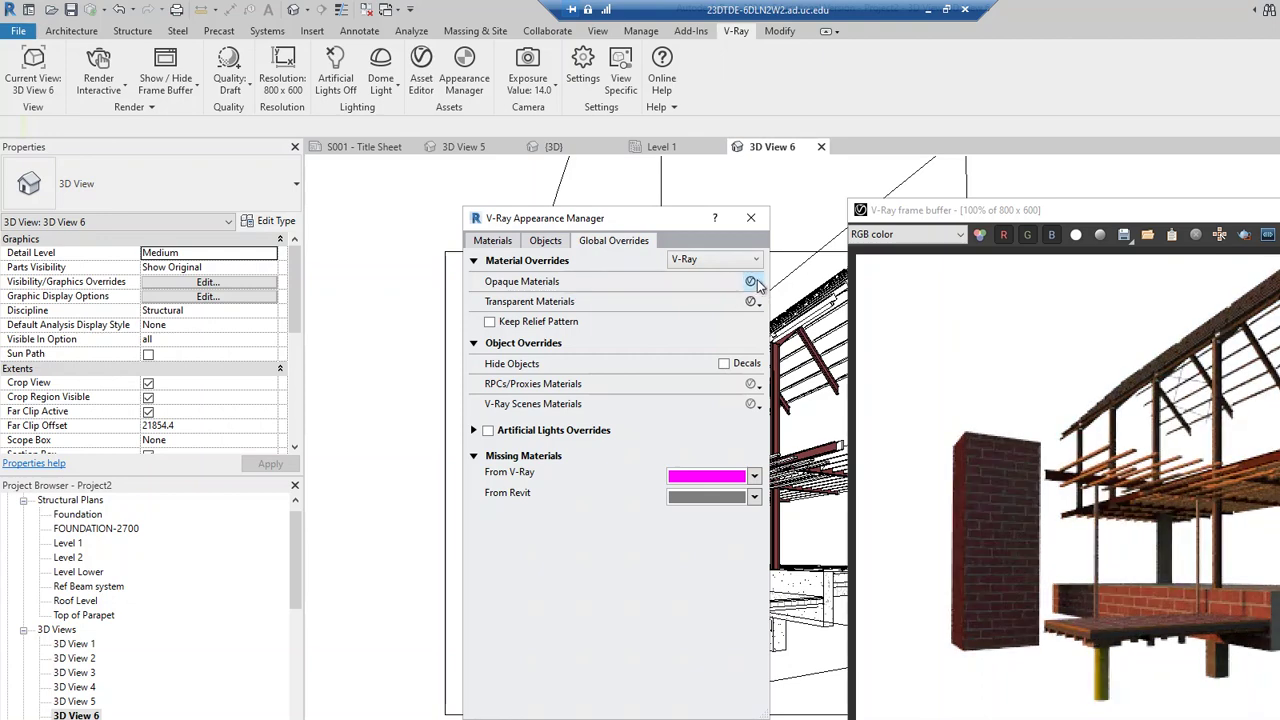
- Override all opaque materials globally with the Wireframe_01_White V-Ray material and inspect the render up close
click(755, 284)
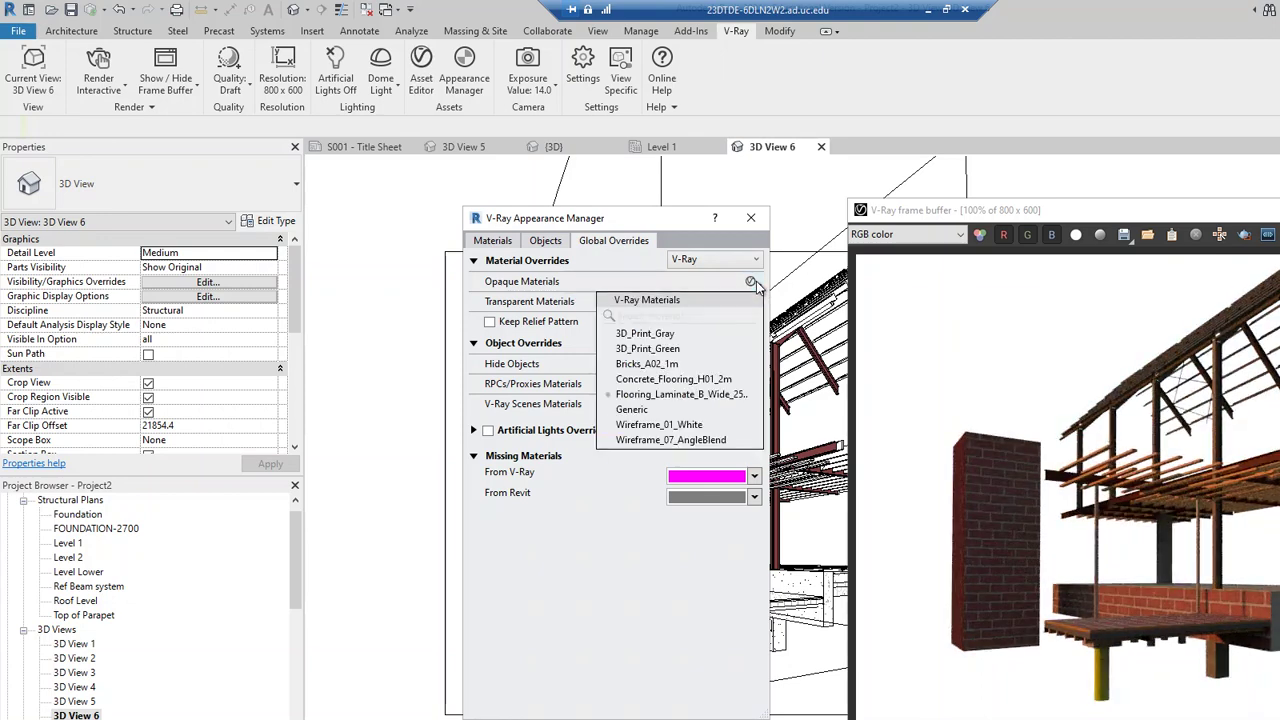
click(648, 427)
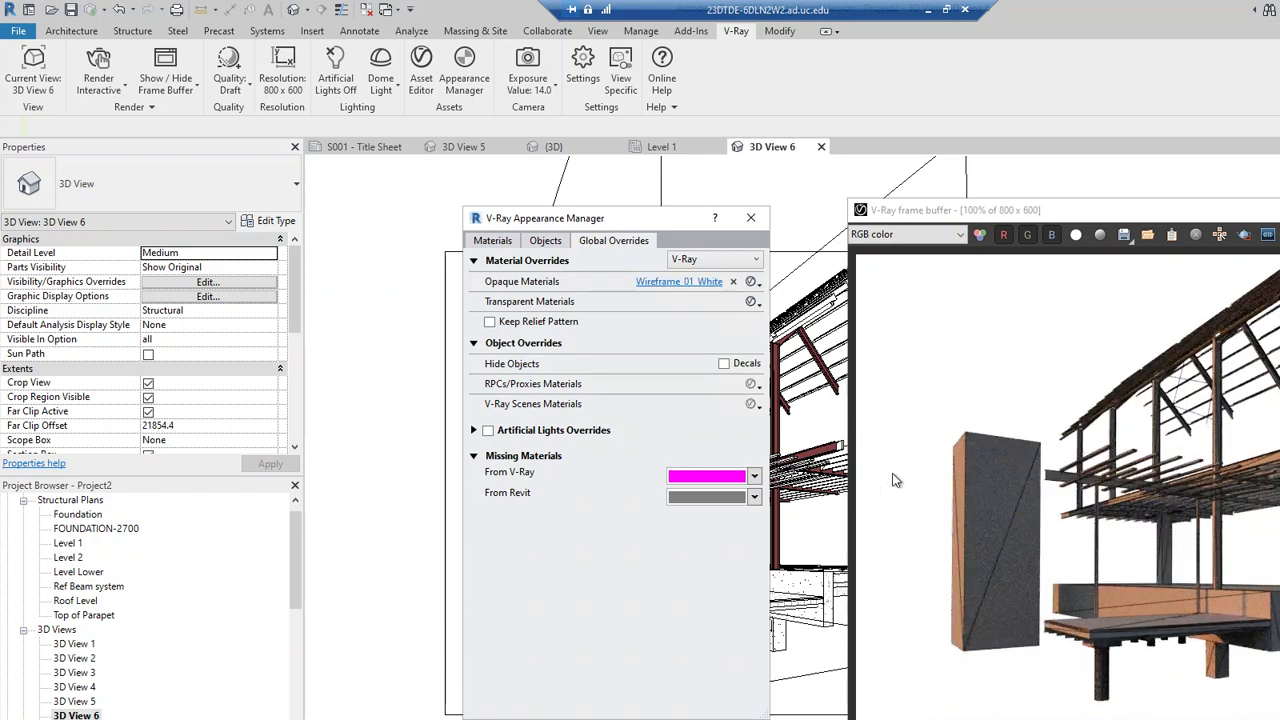
scroll(1222, 532, up, 3)
scroll(1222, 532, down, 1)
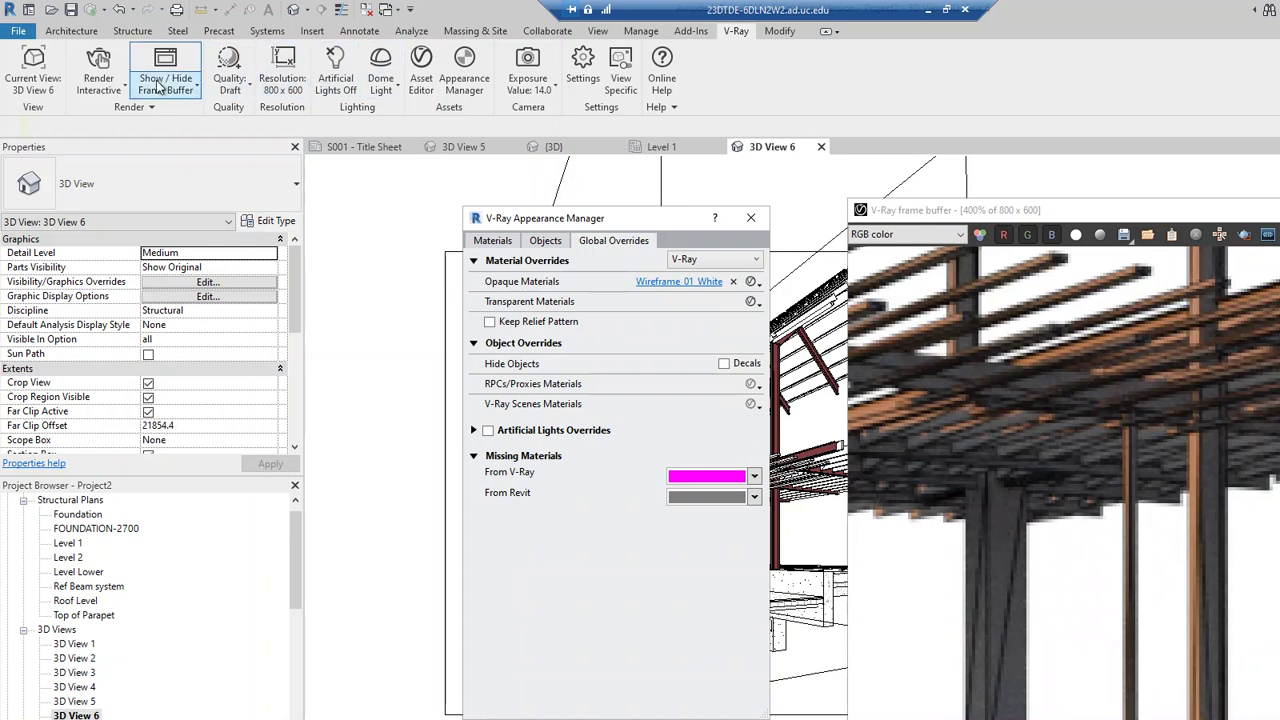
- Try rendering the model with the light type set to No Light
click(392, 92)
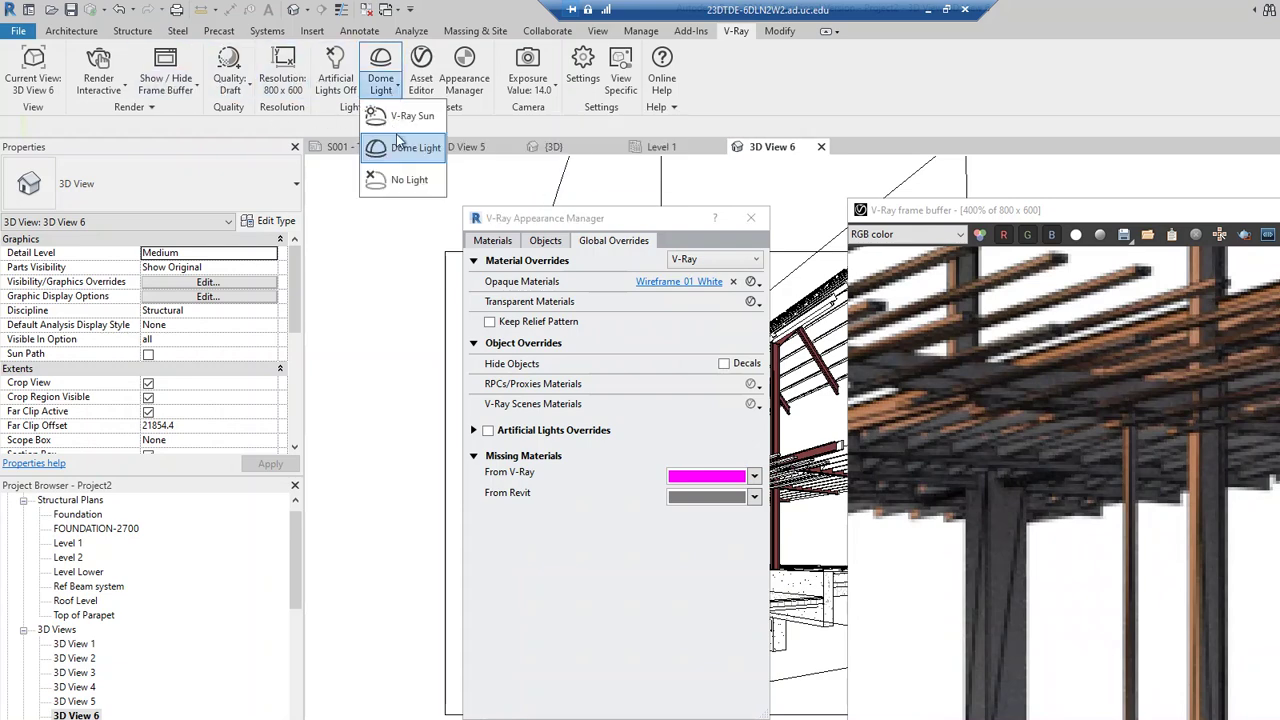
click(386, 180)
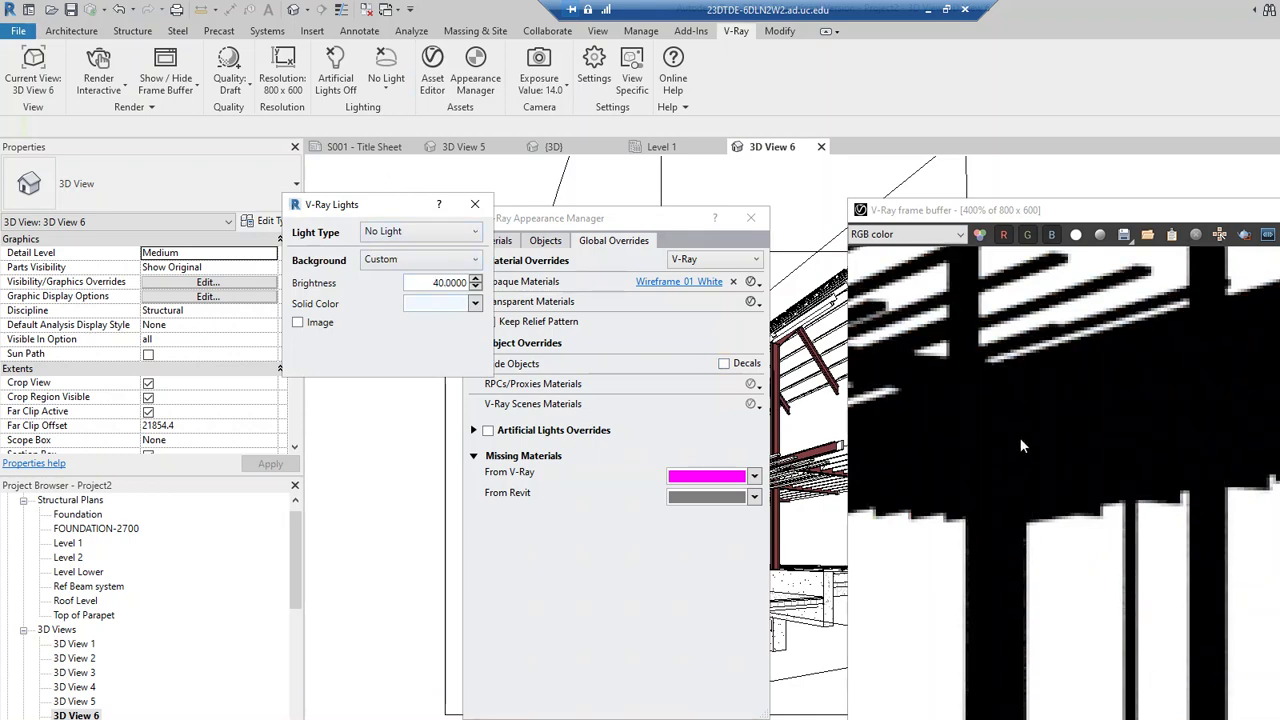
double_click(1090, 426)
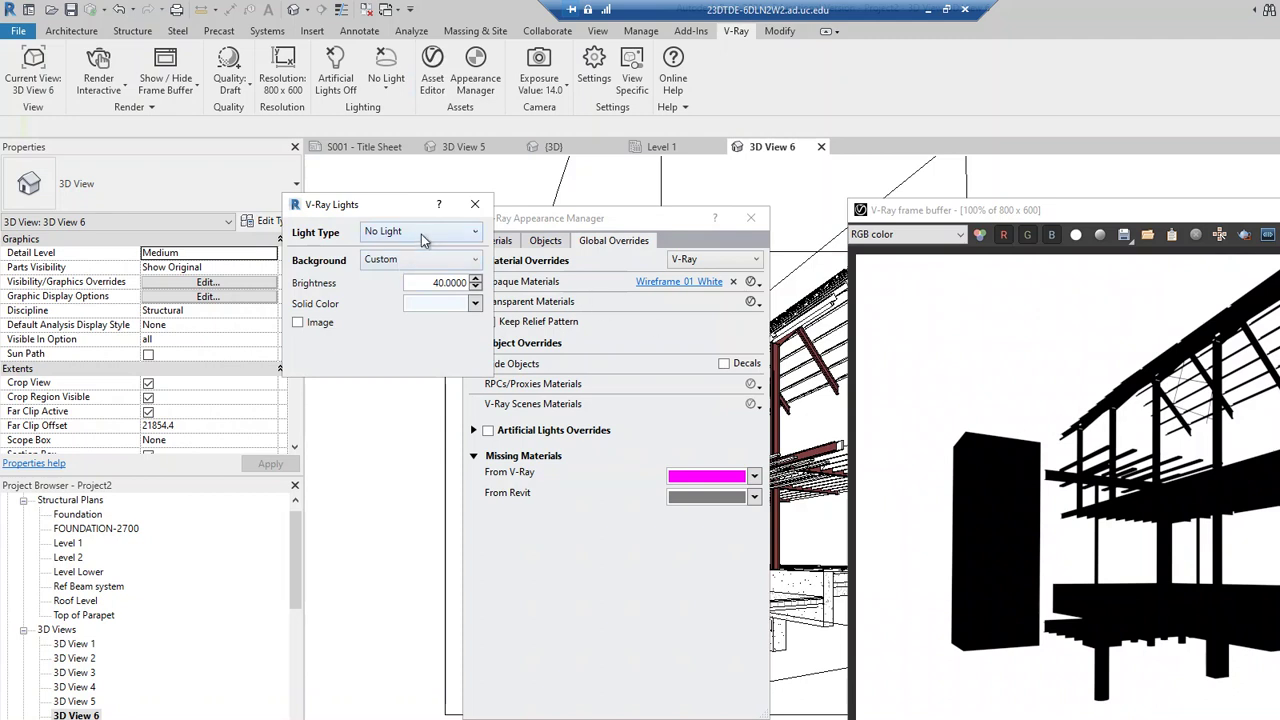
- Set the light type to V-Ray Sun and inspect the sunlit wireframe render
click(422, 234)
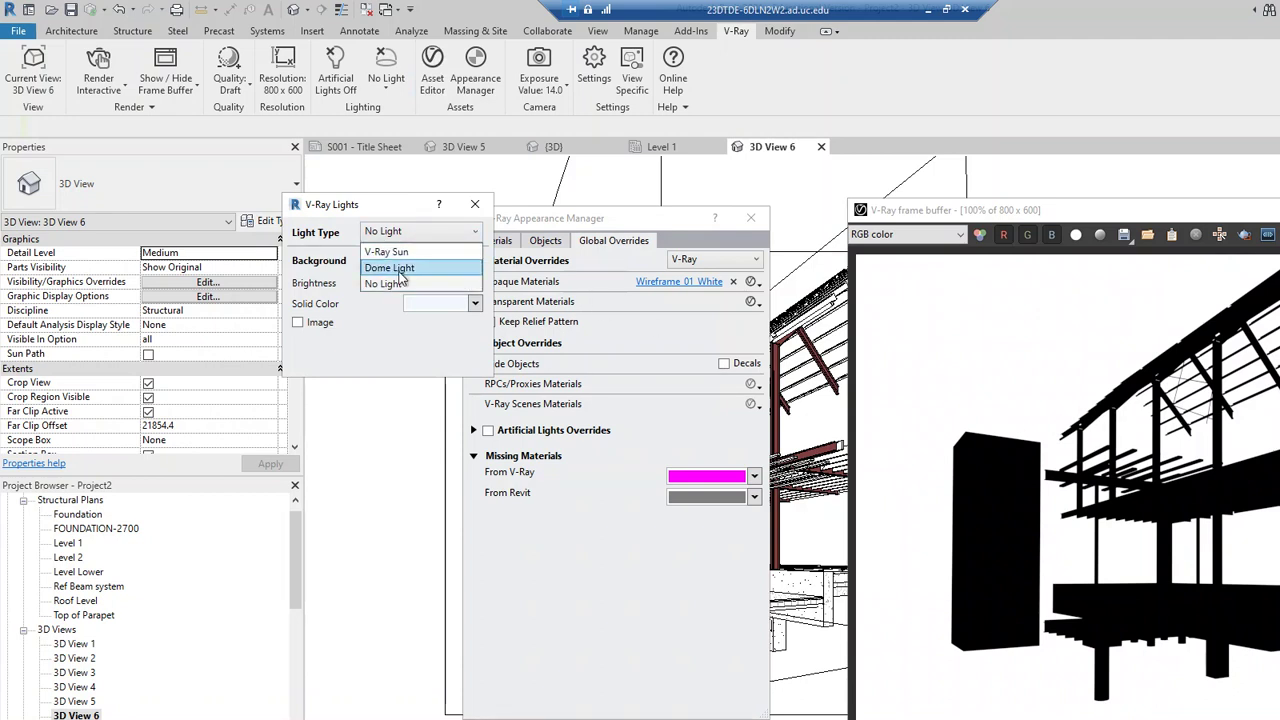
click(390, 251)
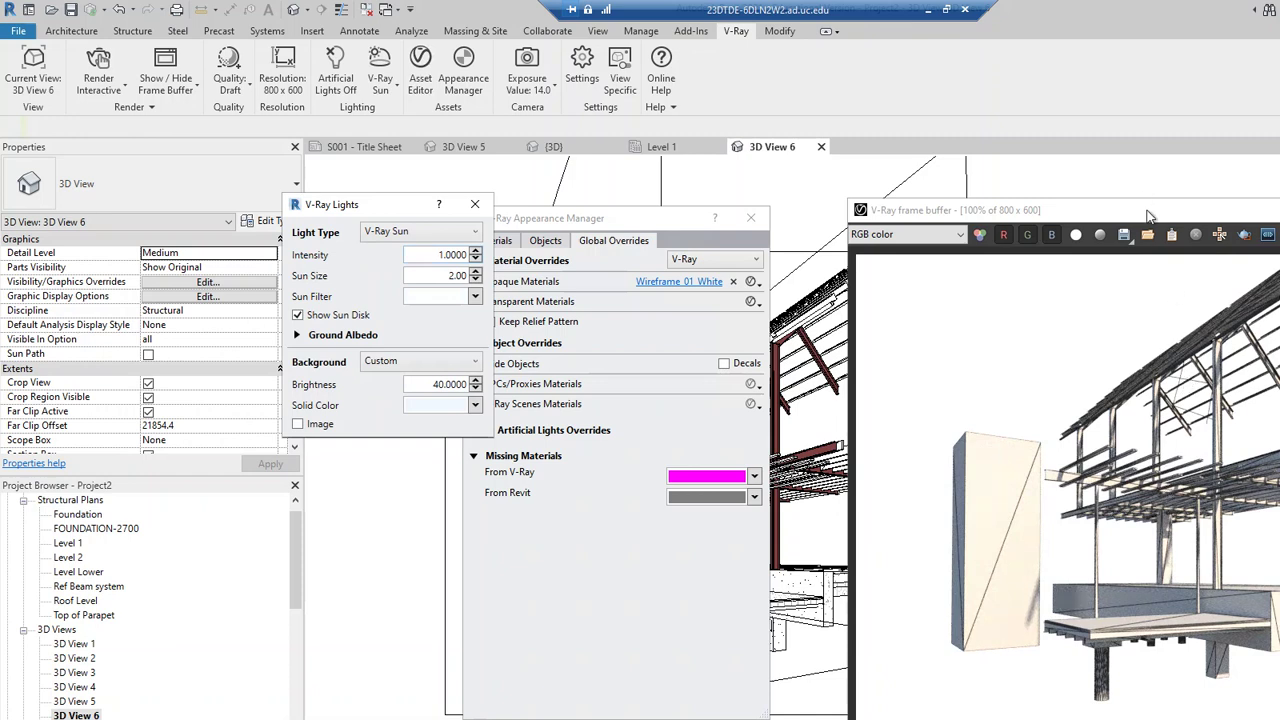
drag(1150, 210, 1081, 178)
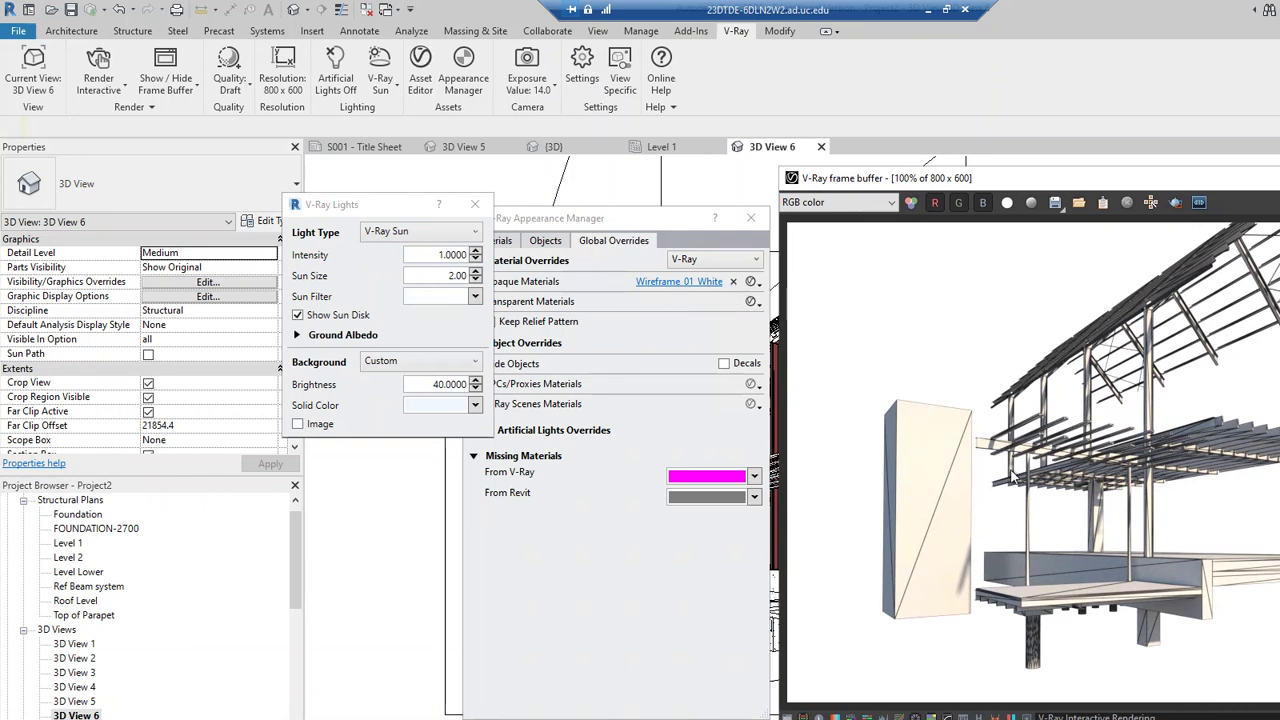
scroll(1020, 475, up, 1)
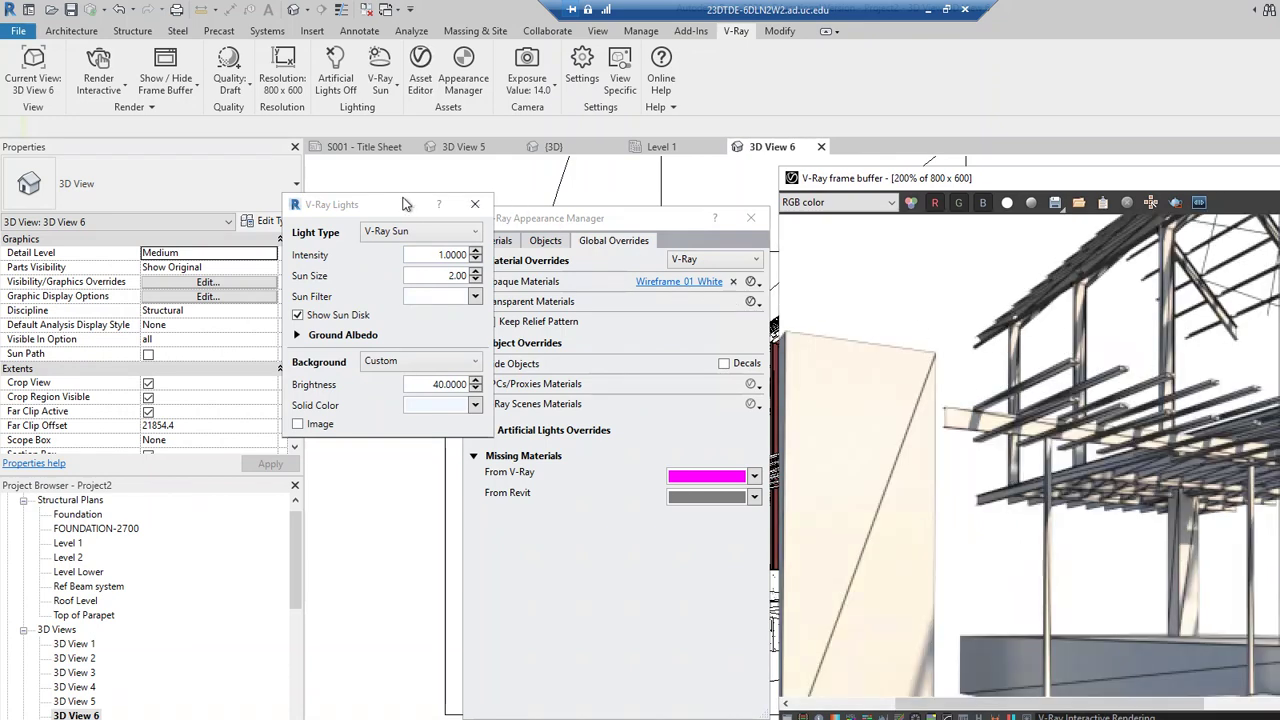
drag(390, 205, 328, 201)
- Open the Edges texture of the Wireframe_01_White material and set its line width to 5 pixels
click(656, 282)
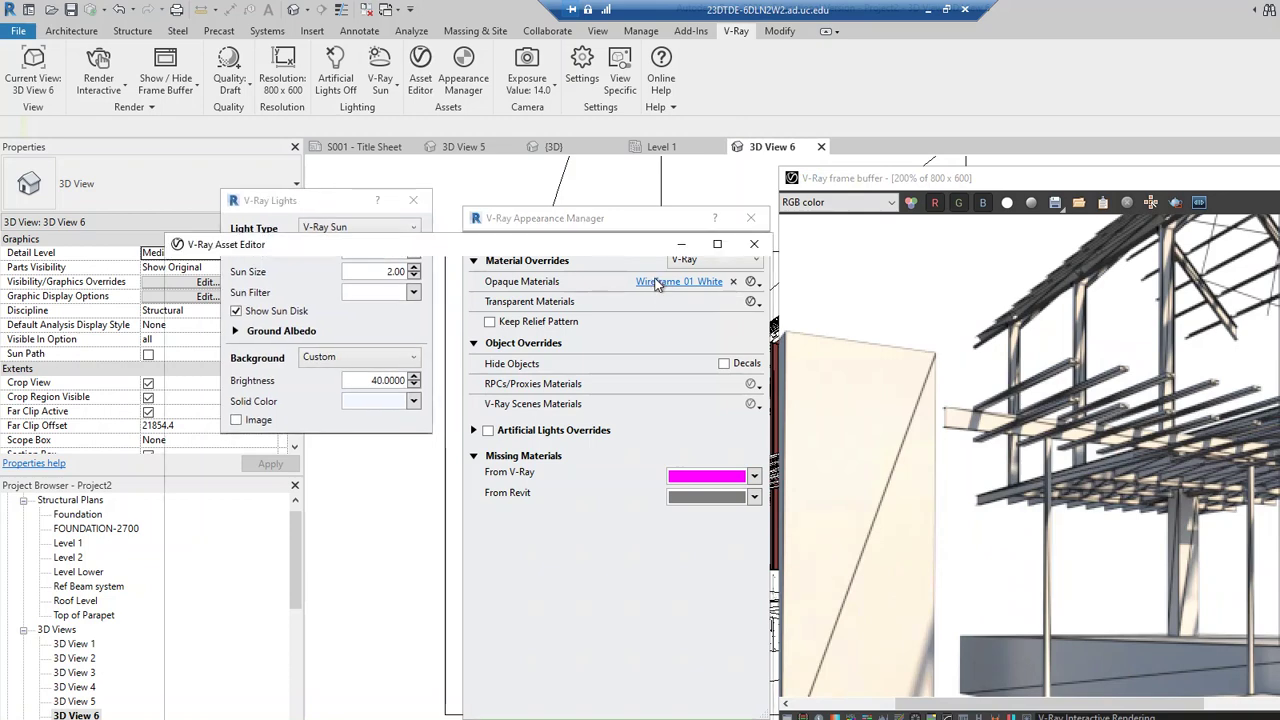
drag(617, 249, 492, 247)
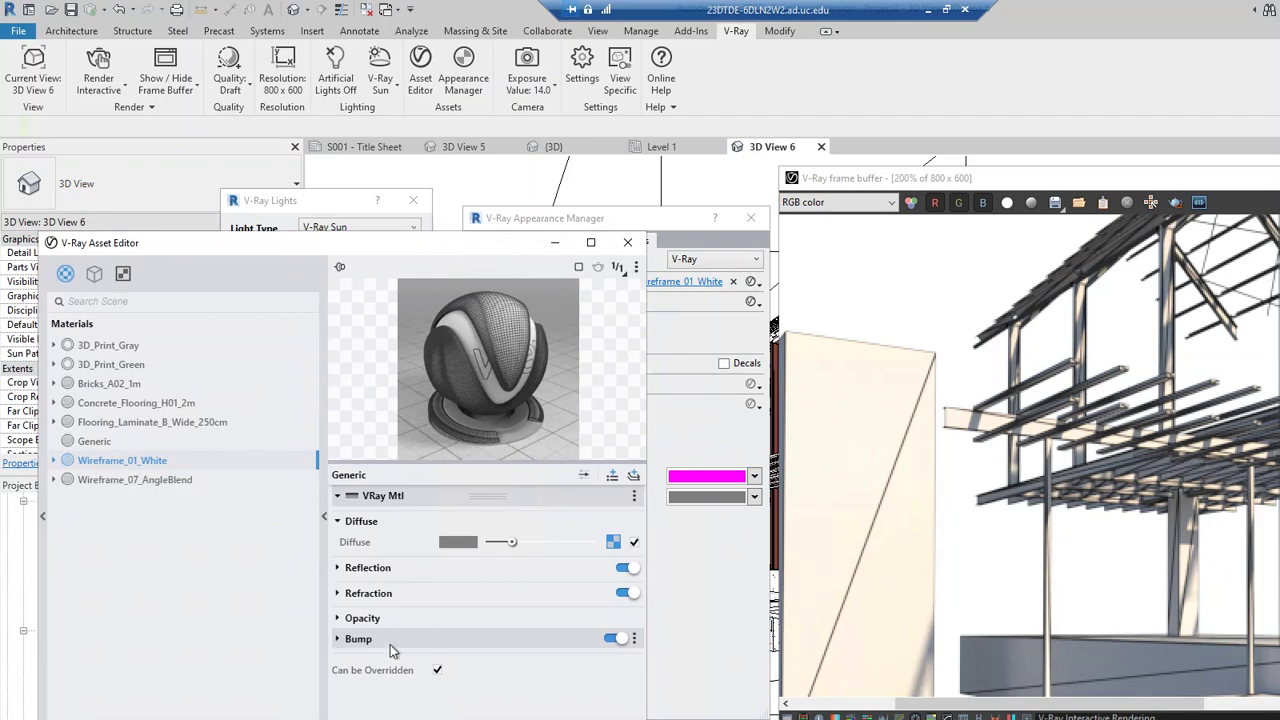
click(54, 461)
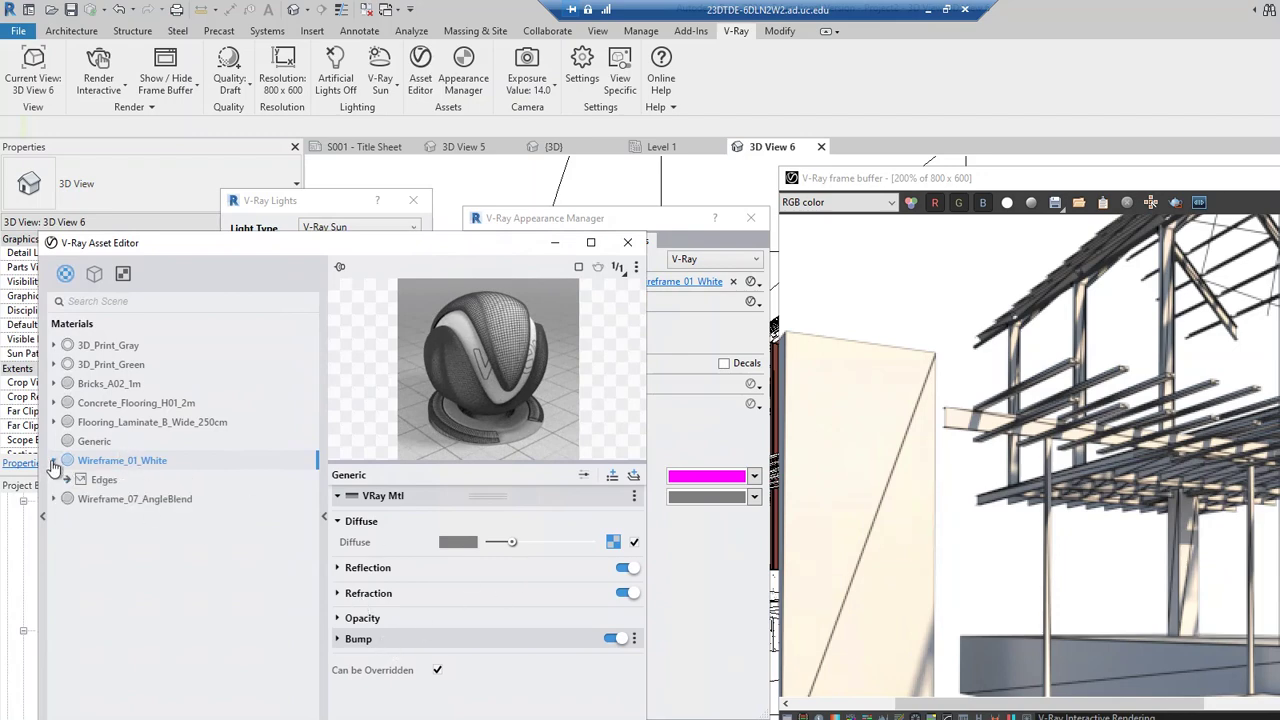
click(109, 484)
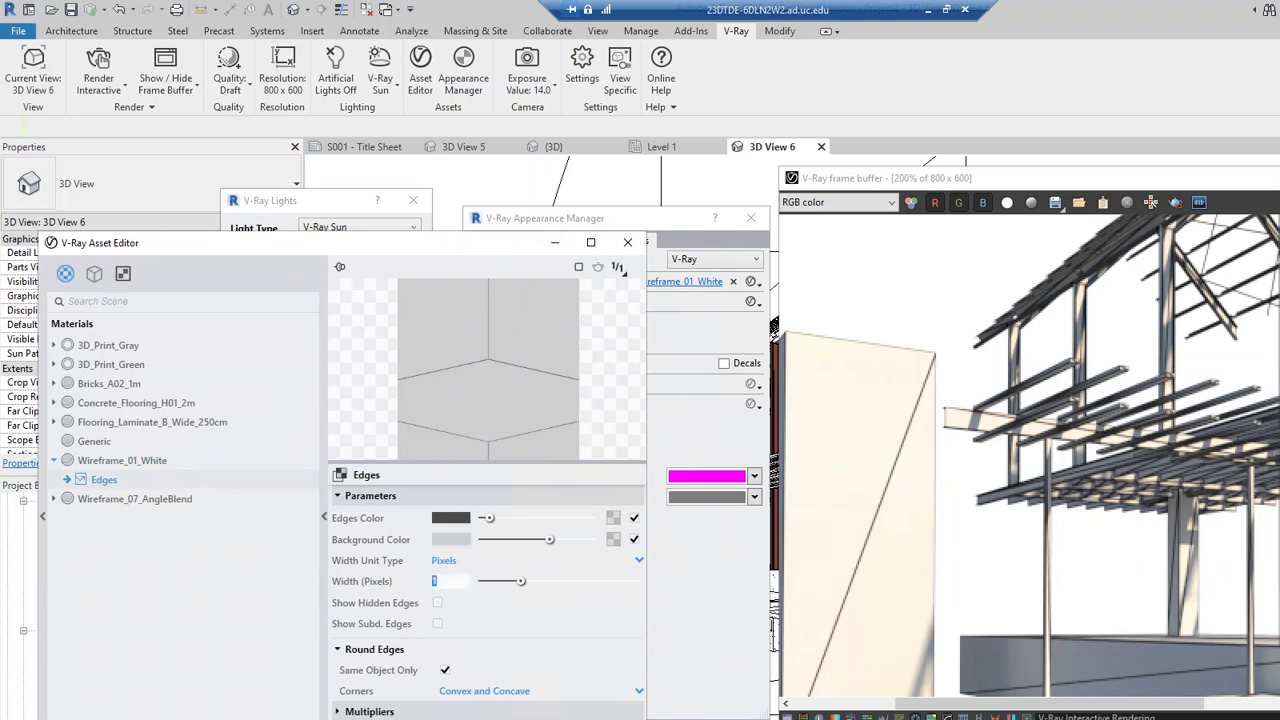
key(Return)
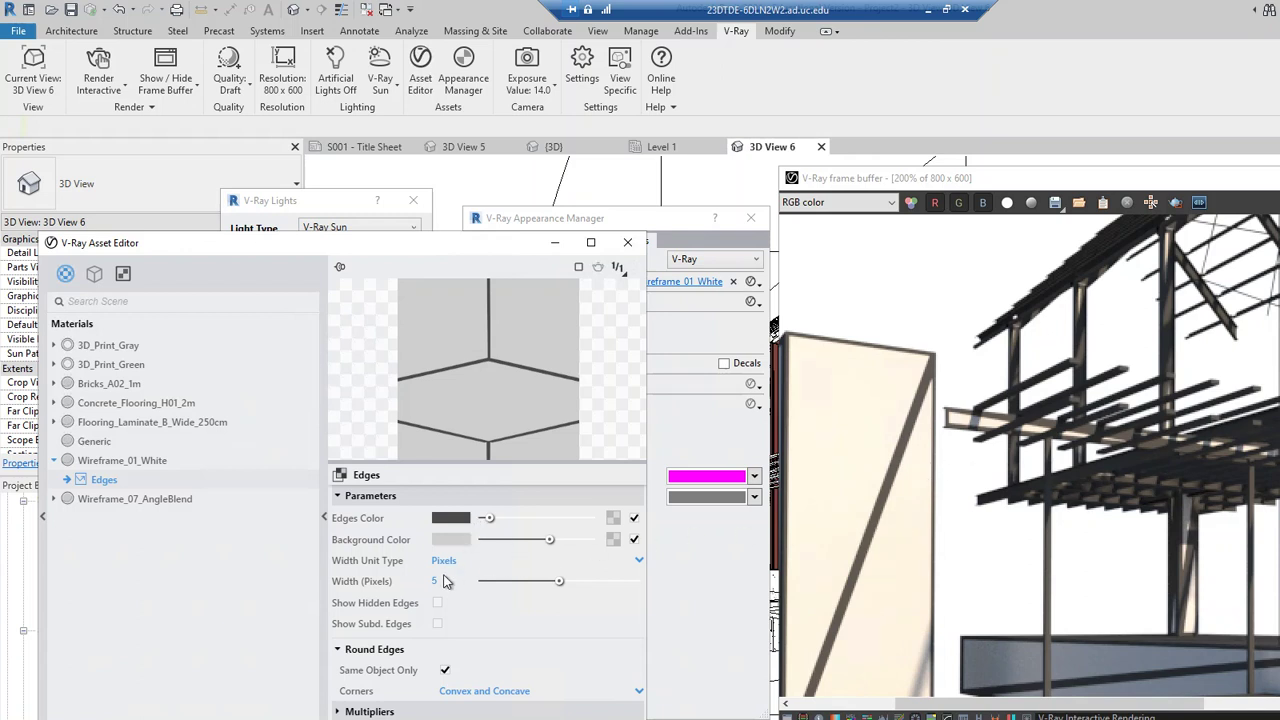
- Change the edges color of the Wireframe_01_White Edges texture to red
click(450, 518)
click(690, 327)
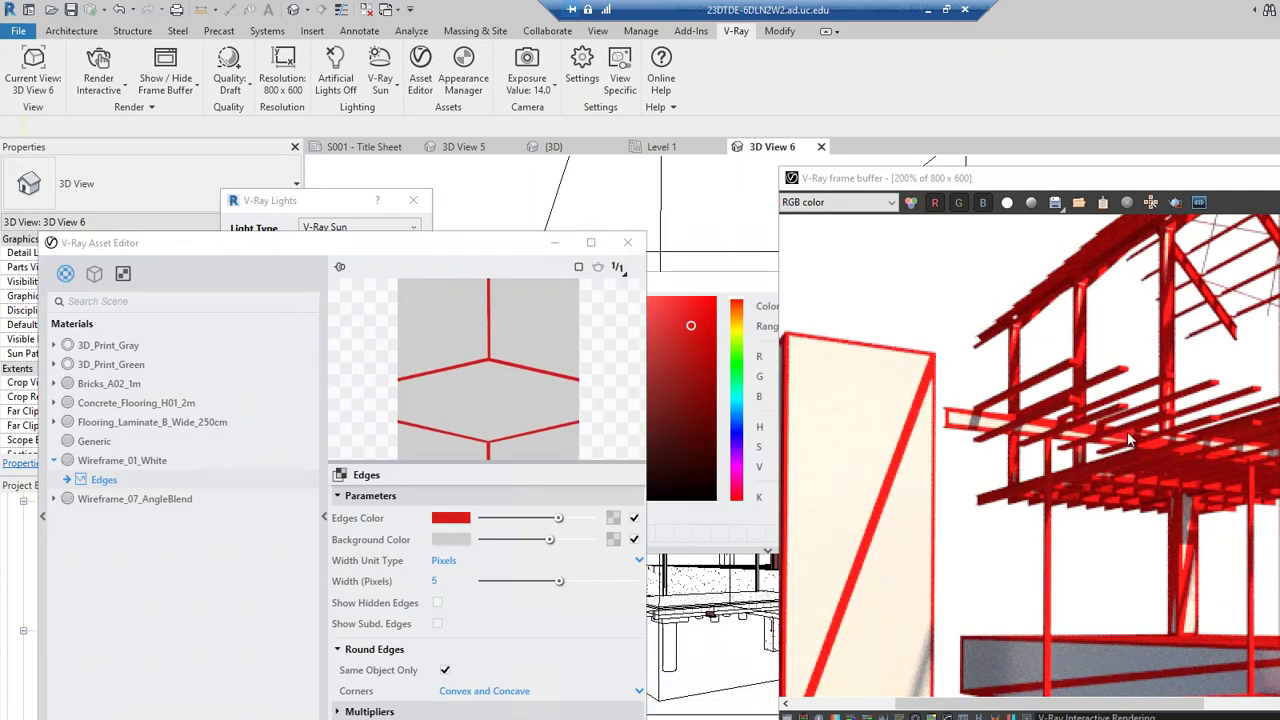
scroll(1102, 513, down, 1)
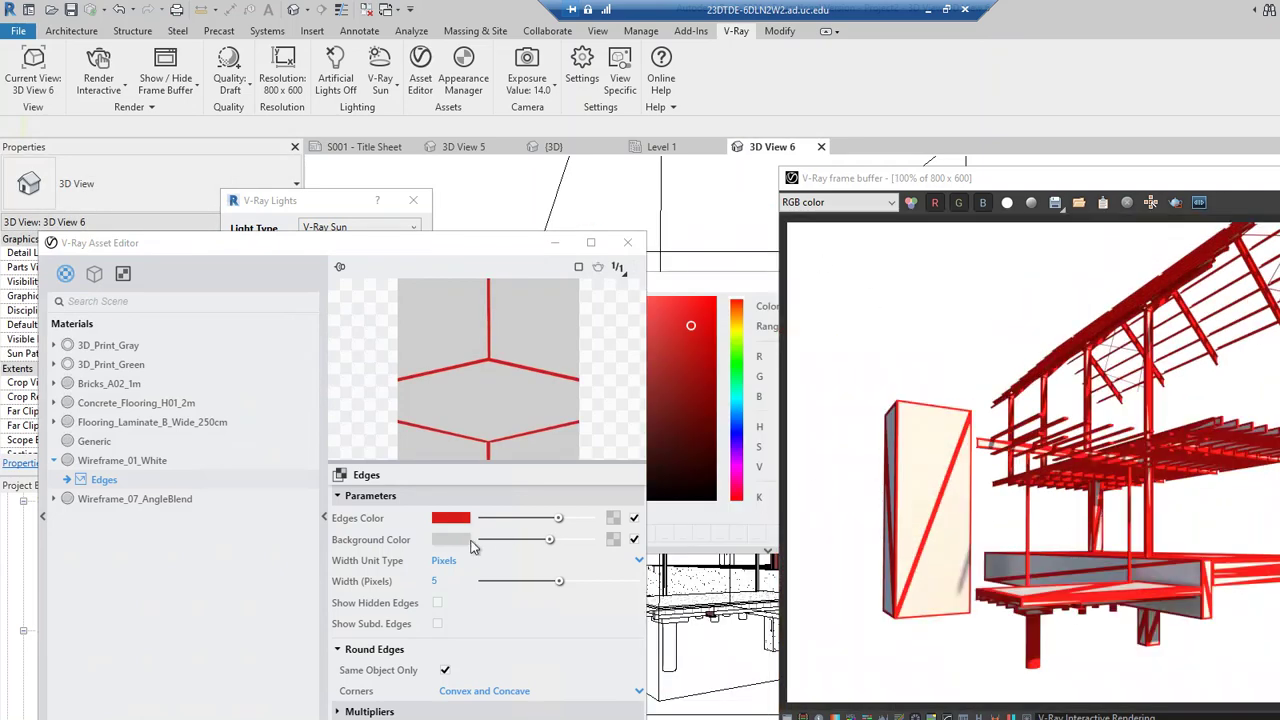
- Set the Edges texture line width to 1 pixel and inspect the thinner lines in the render
click(537, 608)
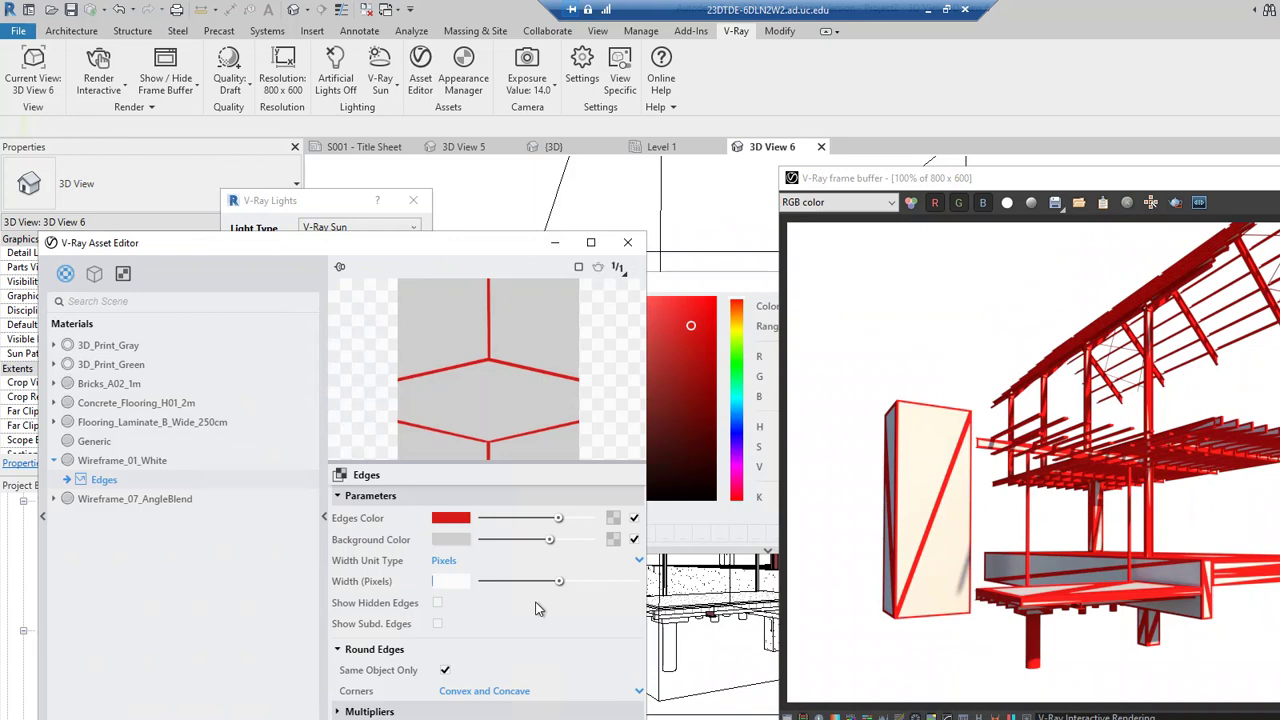
text(1)
key(Return)
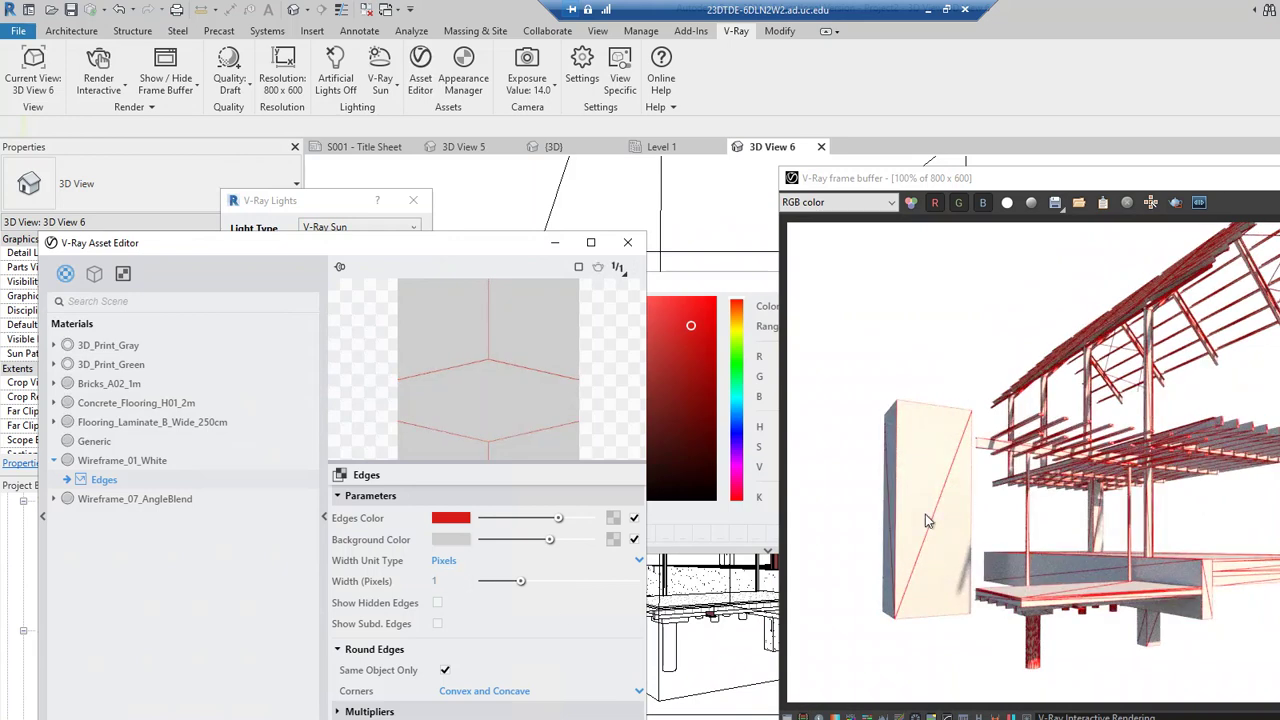
click(975, 521)
scroll(975, 521, up, 1)
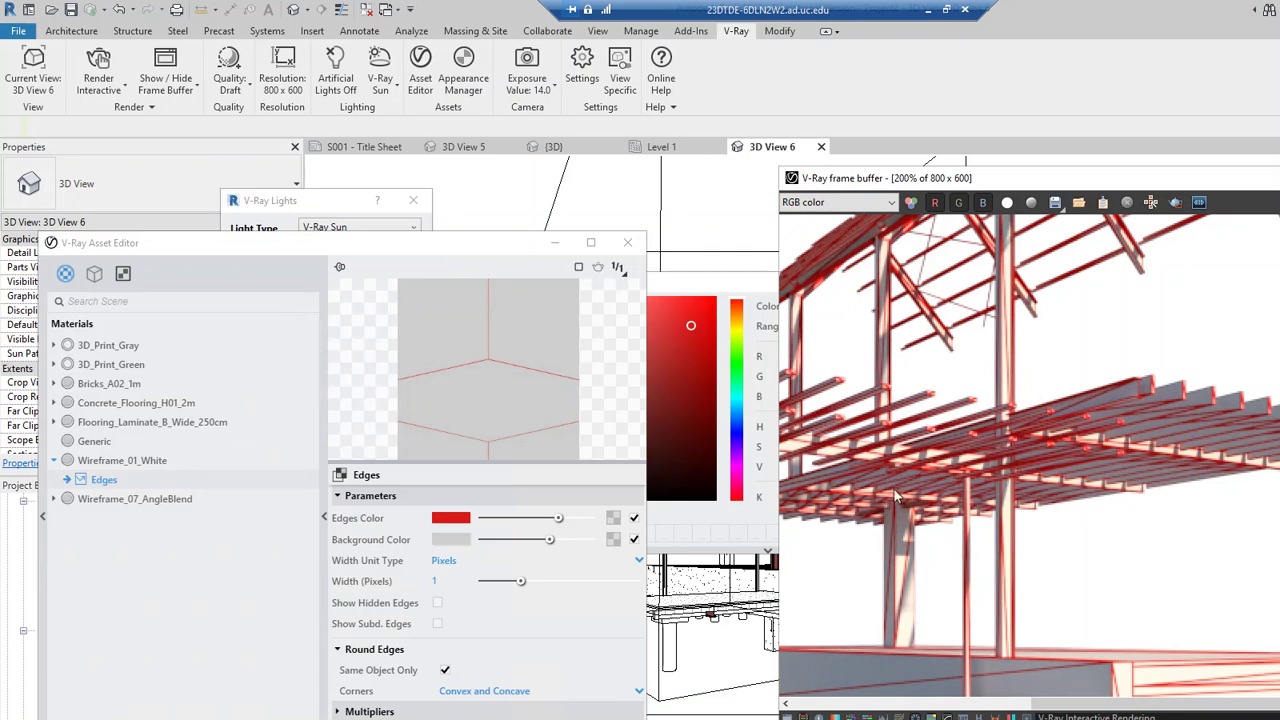
- Try showing hidden edges in the Wireframe_01_White Edges texture, and turn the option off again
click(437, 604)
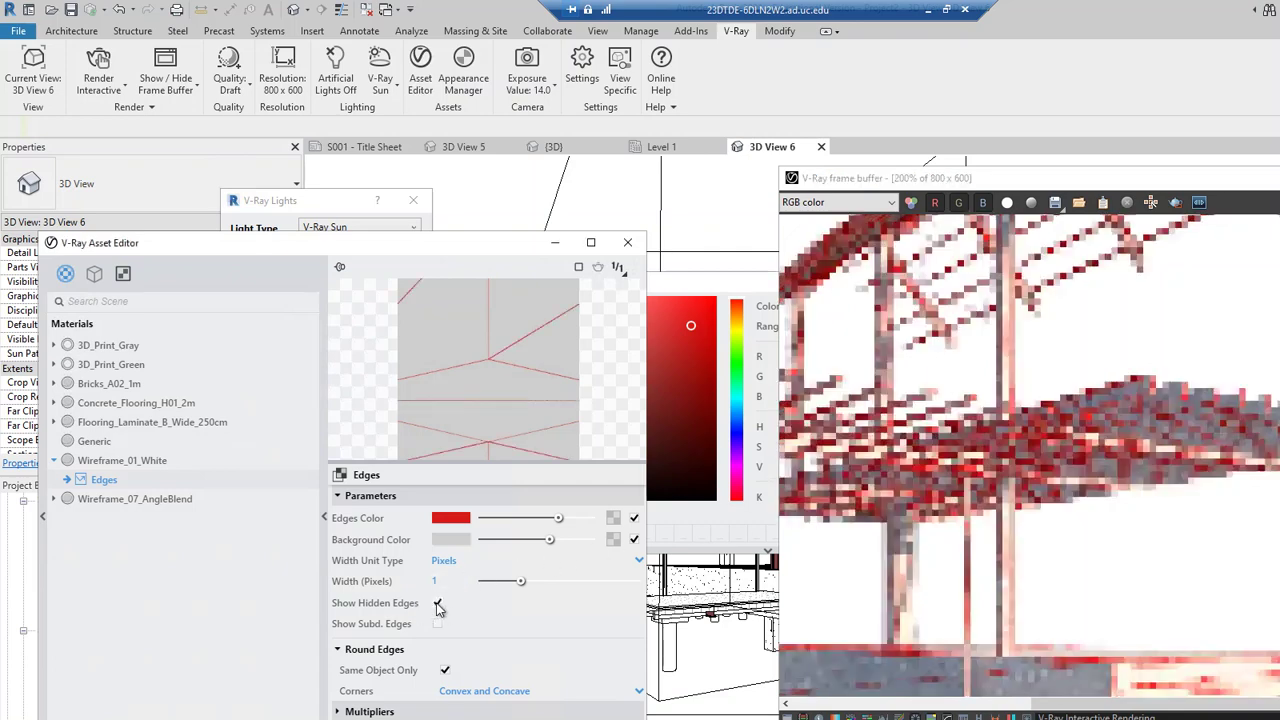
click(437, 604)
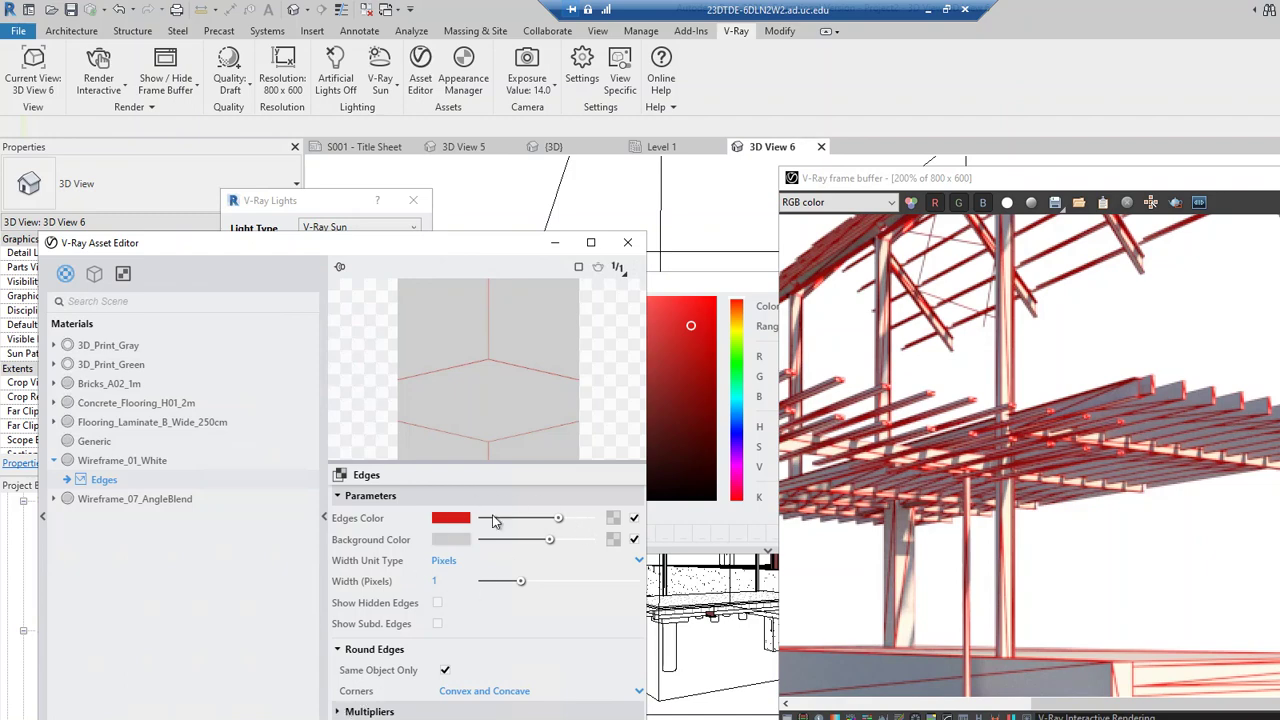
mouse_move(512, 245)
mouse_down()
mouse_move(415, 232)
mouse_move(500, 233)
mouse_up()
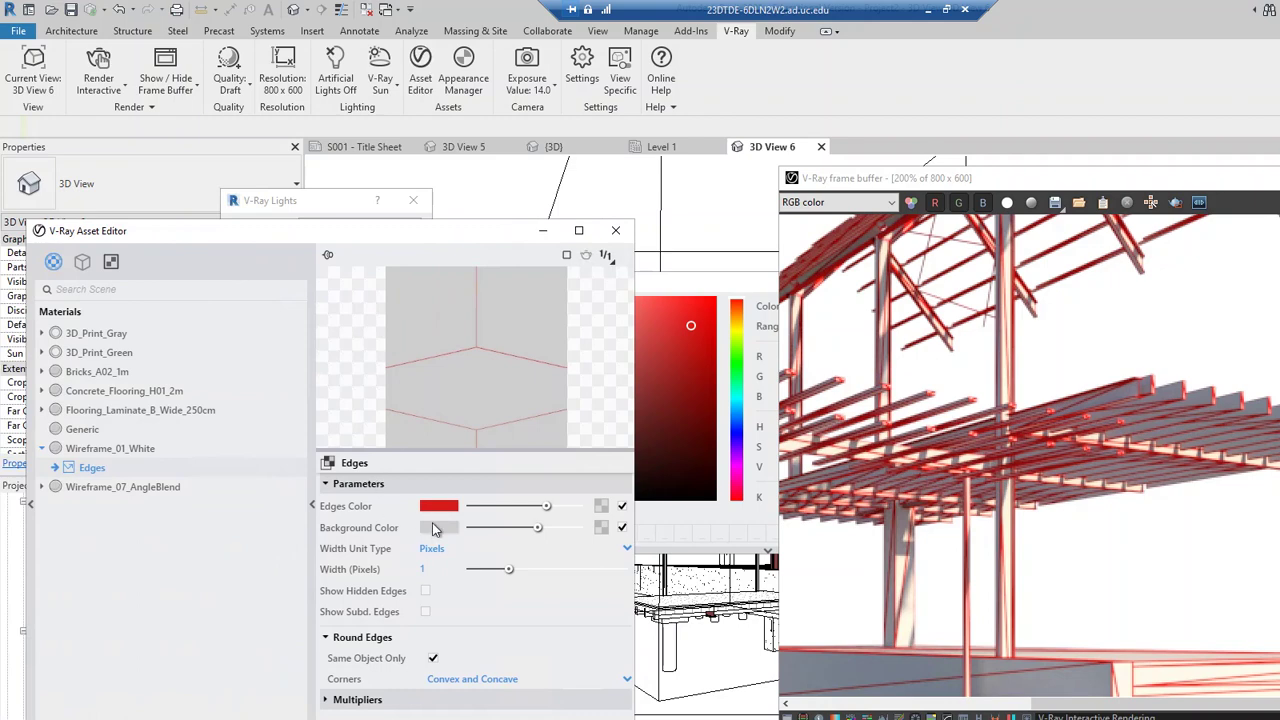
- Try darker and lighter background colors on the Wireframe_01_White Edges texture, ending on a near-white background
drag(537, 528, 503, 532)
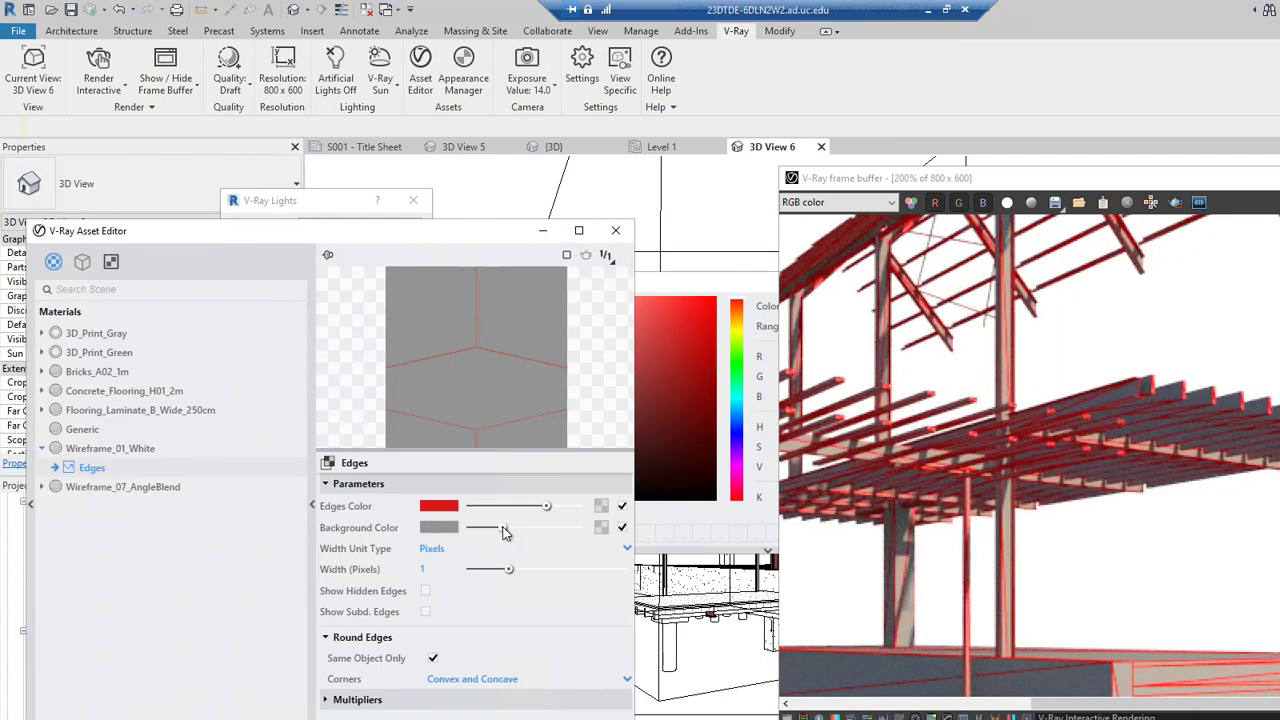
drag(503, 532, 579, 528)
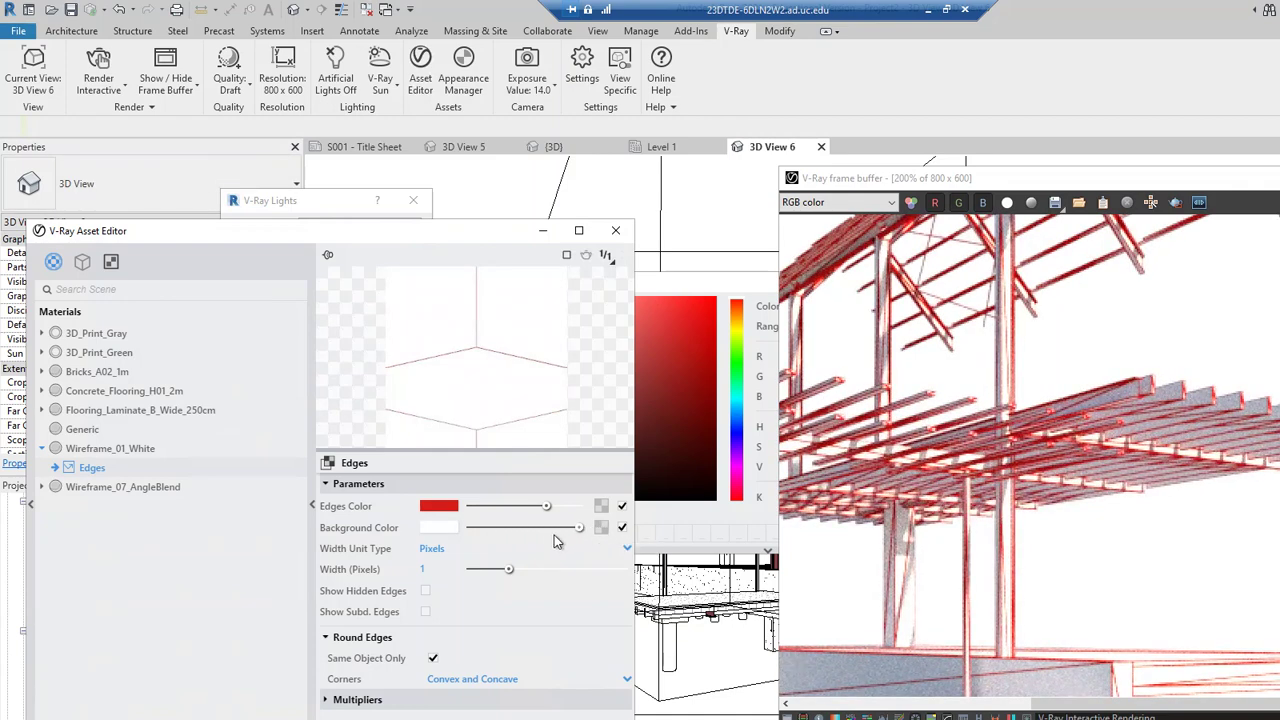
drag(578, 530, 558, 529)
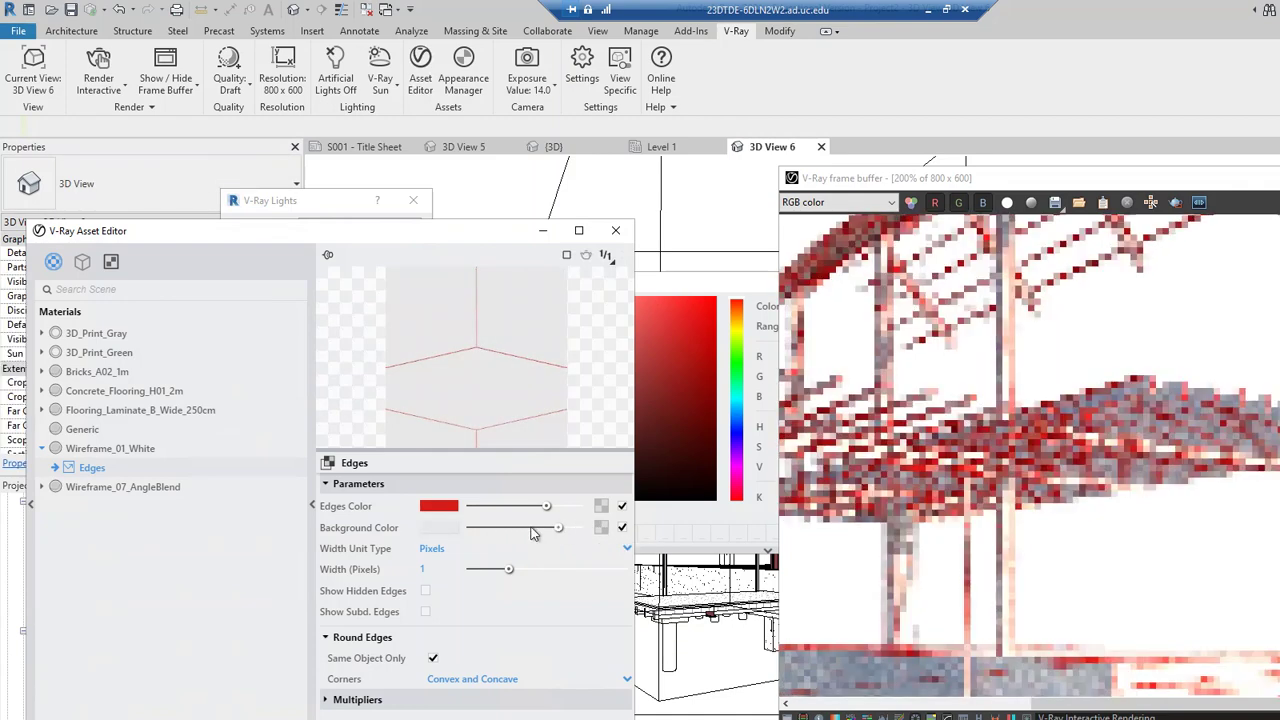
drag(559, 528, 572, 528)
scroll(988, 568, down, 2)
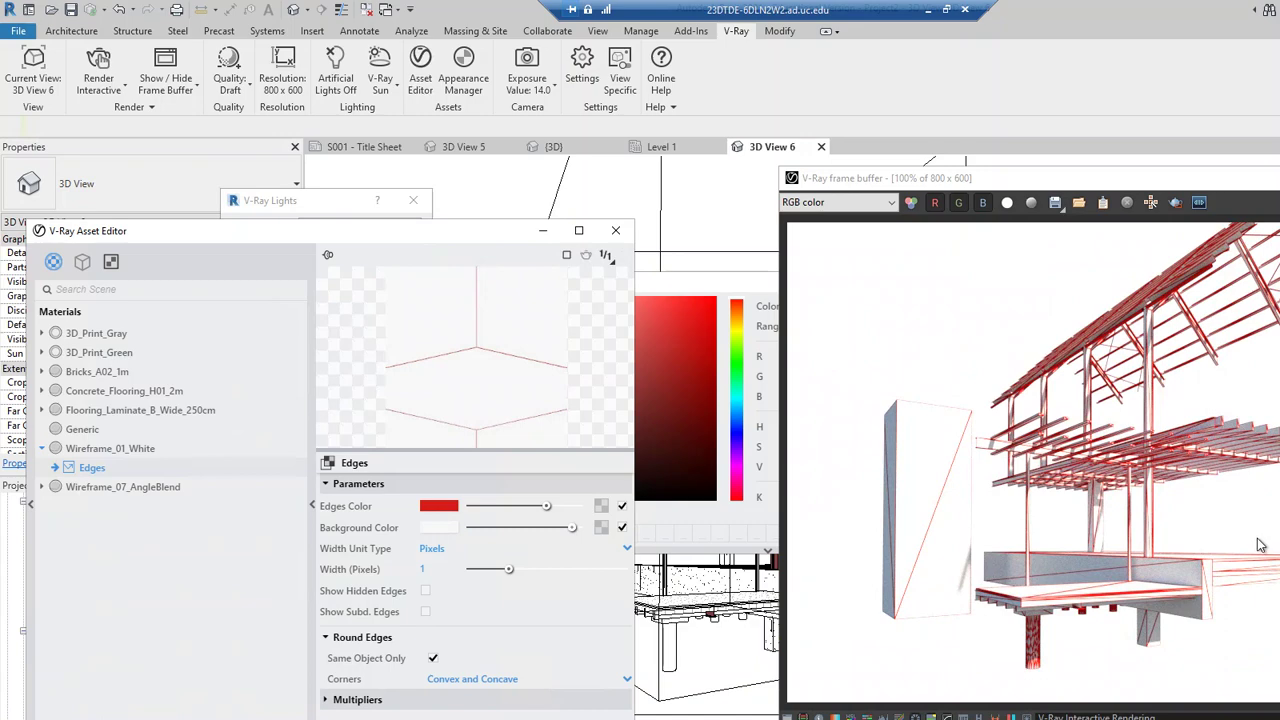
- Close the Asset Editor, put away the Color Picker, and move the frame buffer so the whole render is in view
click(608, 232)
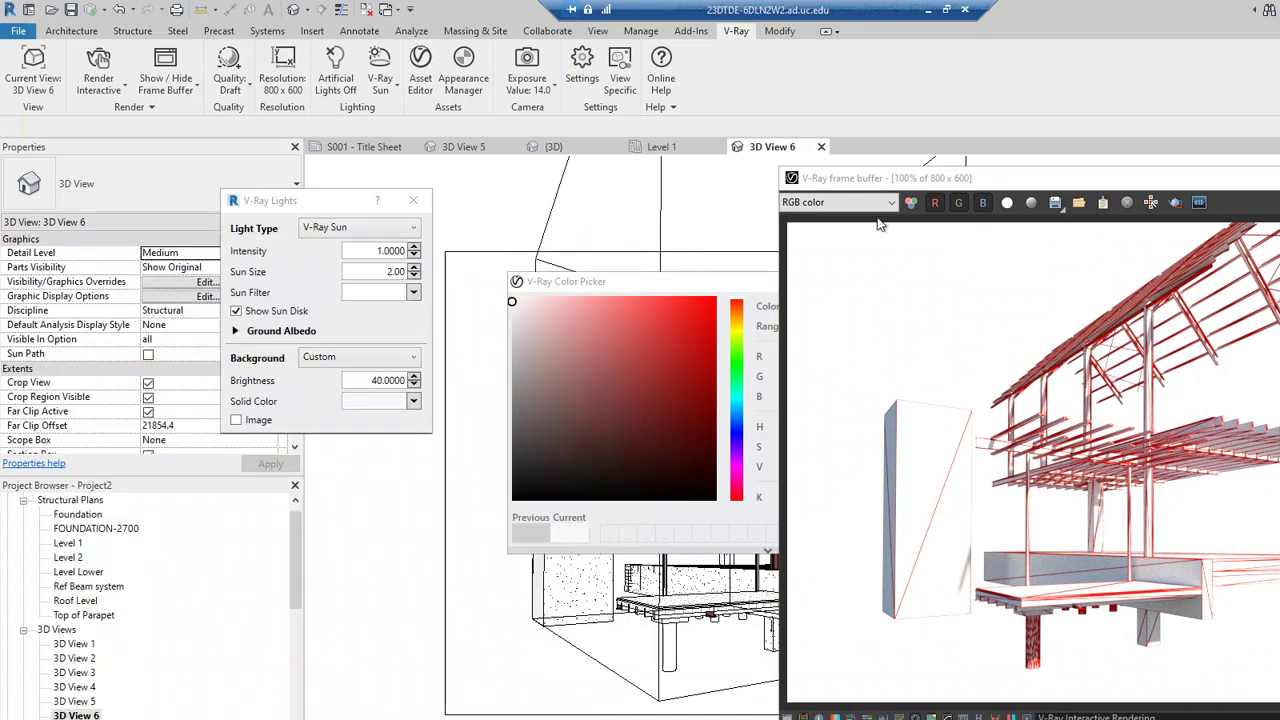
click(692, 279)
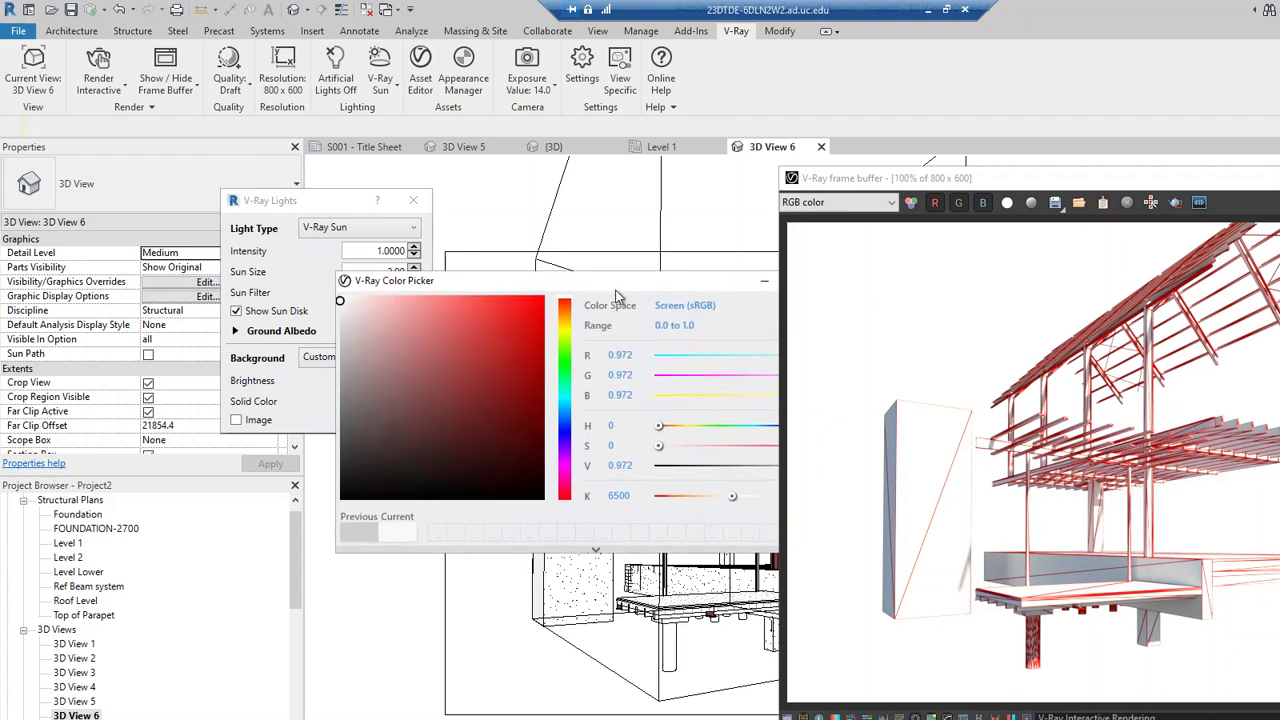
click(662, 287)
drag(1022, 188, 645, 169)
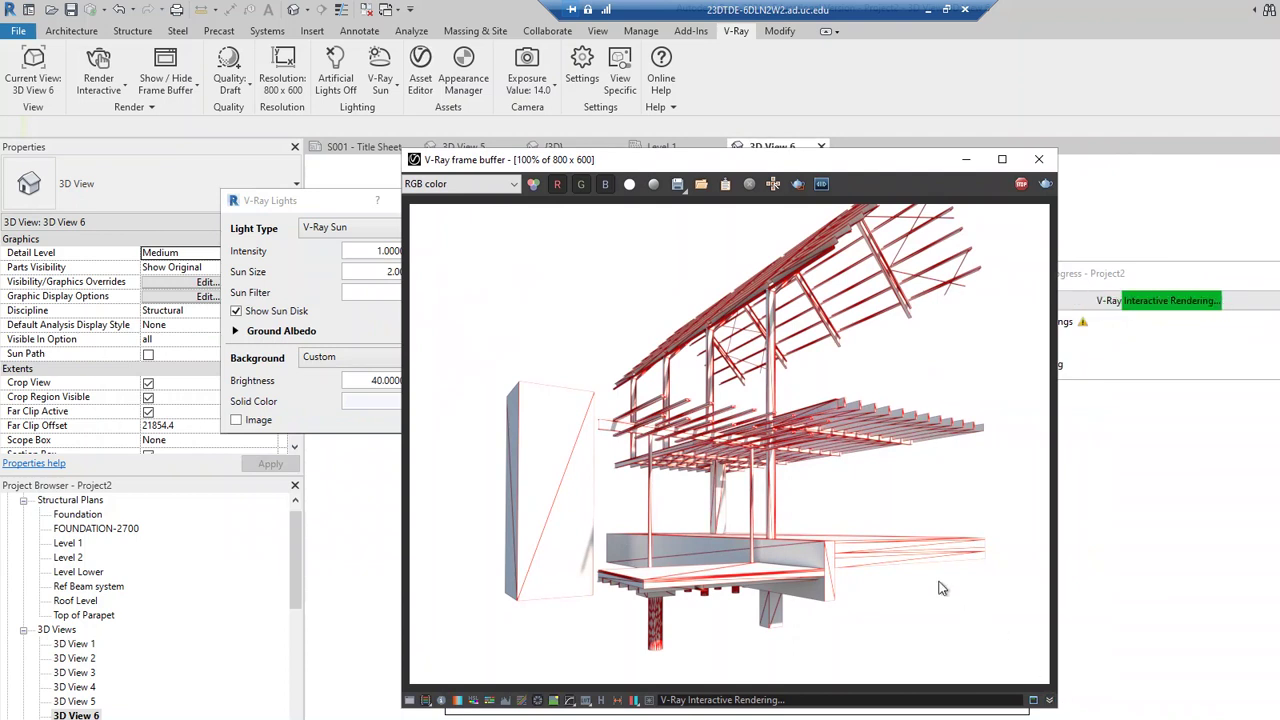
drag(738, 168, 752, 145)
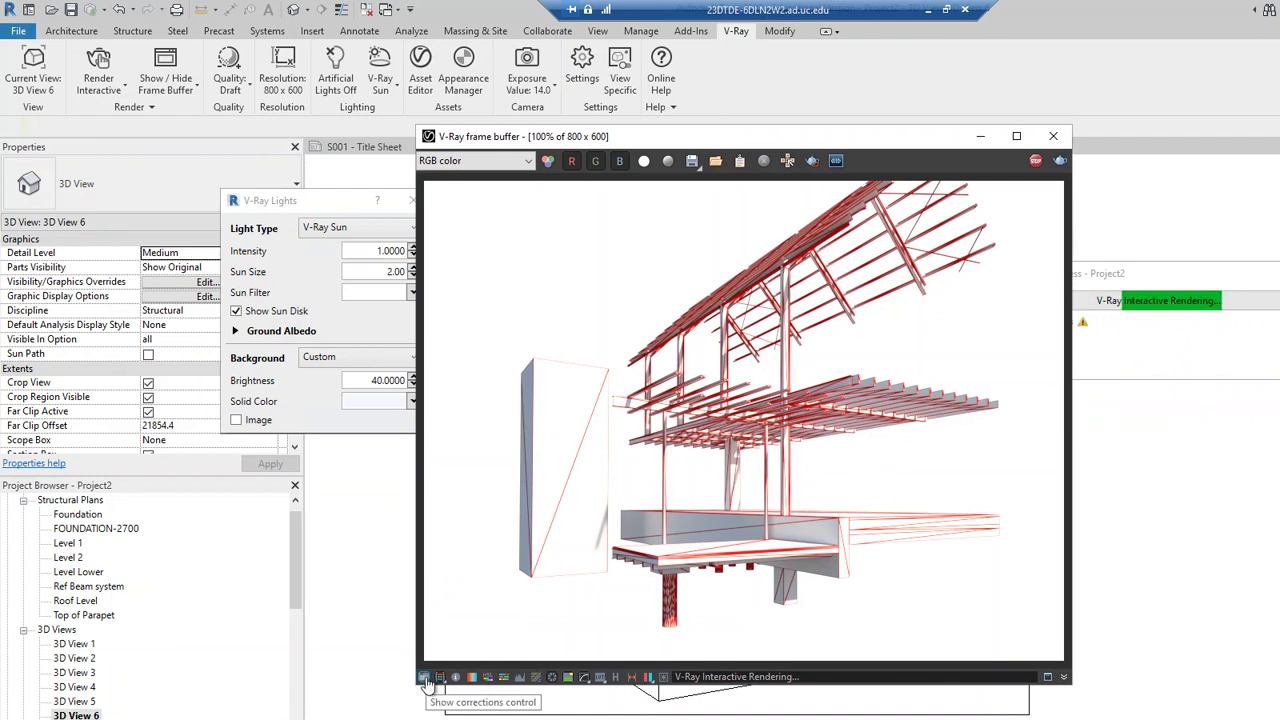
- Look over the frame buffer's correction controls and the PNG image saving dialog, and close both without saving
click(425, 679)
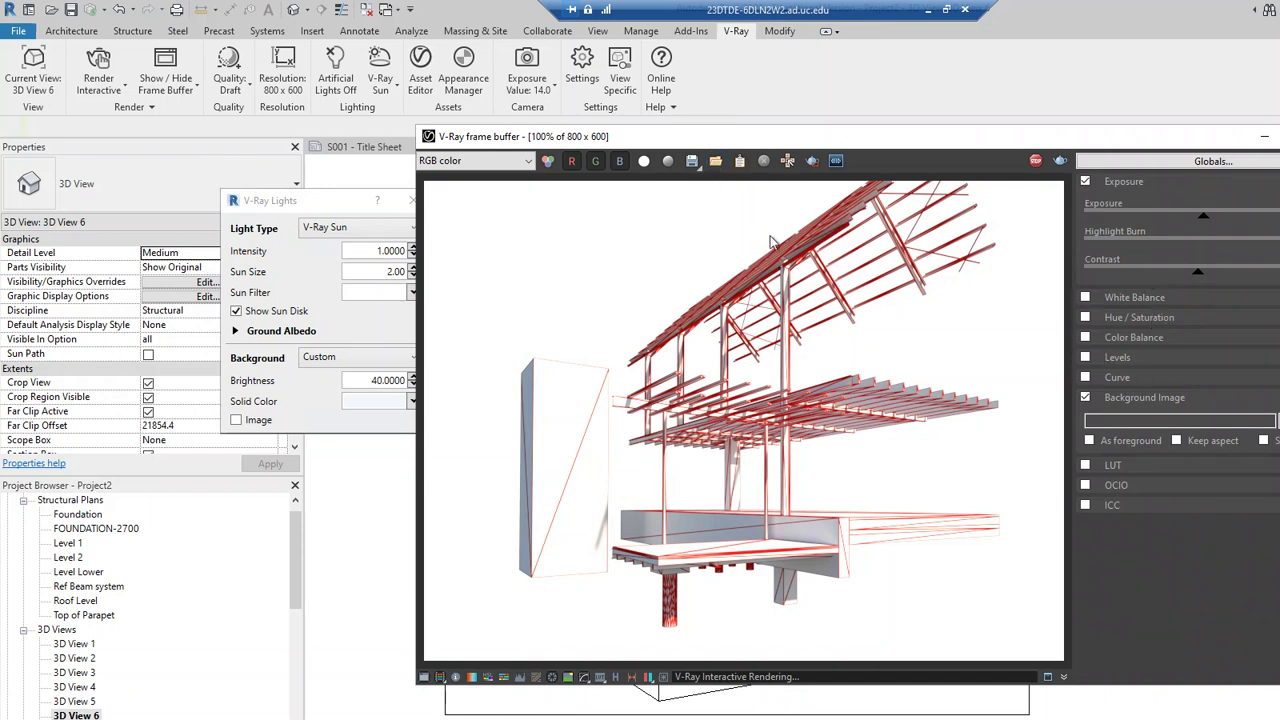
click(693, 163)
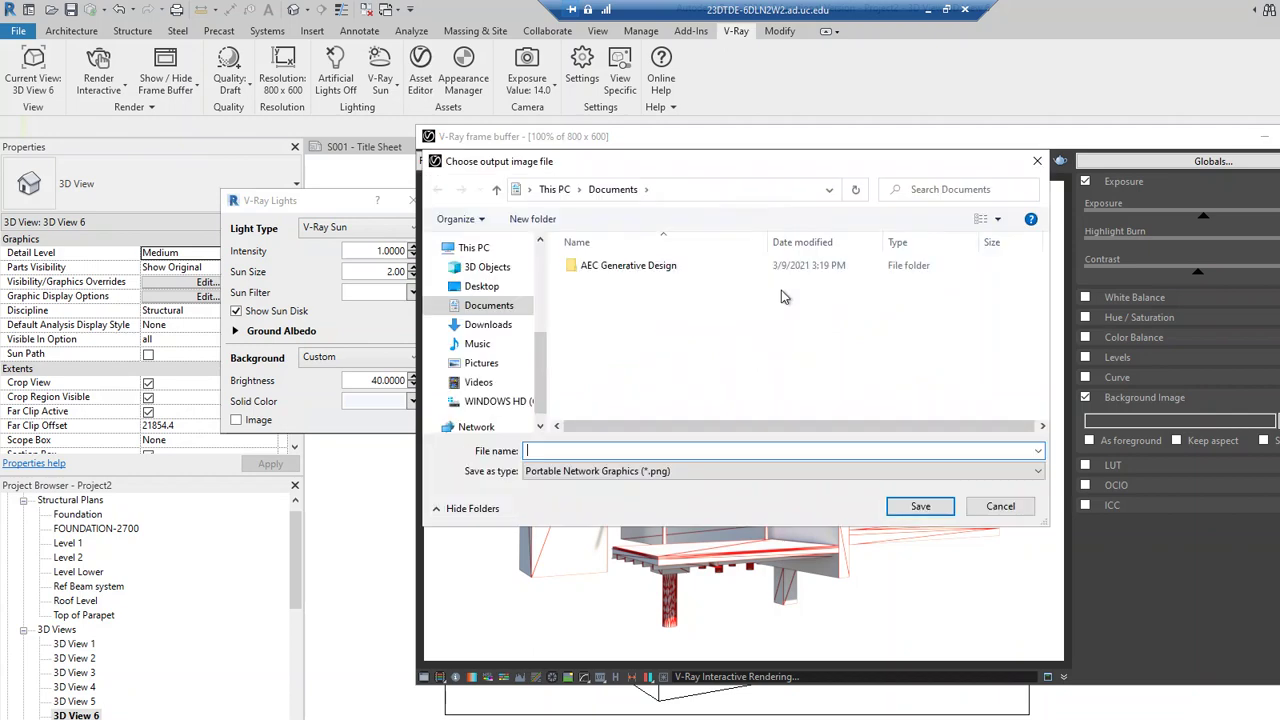
click(1005, 507)
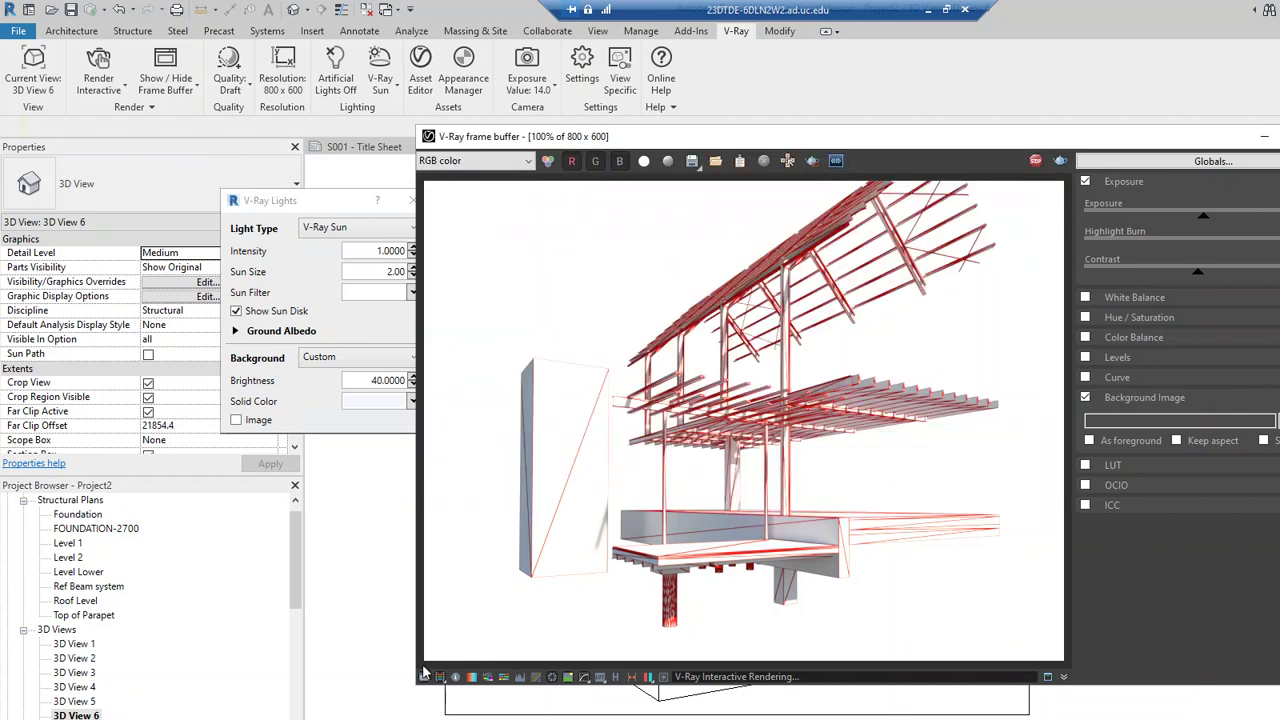
click(424, 677)
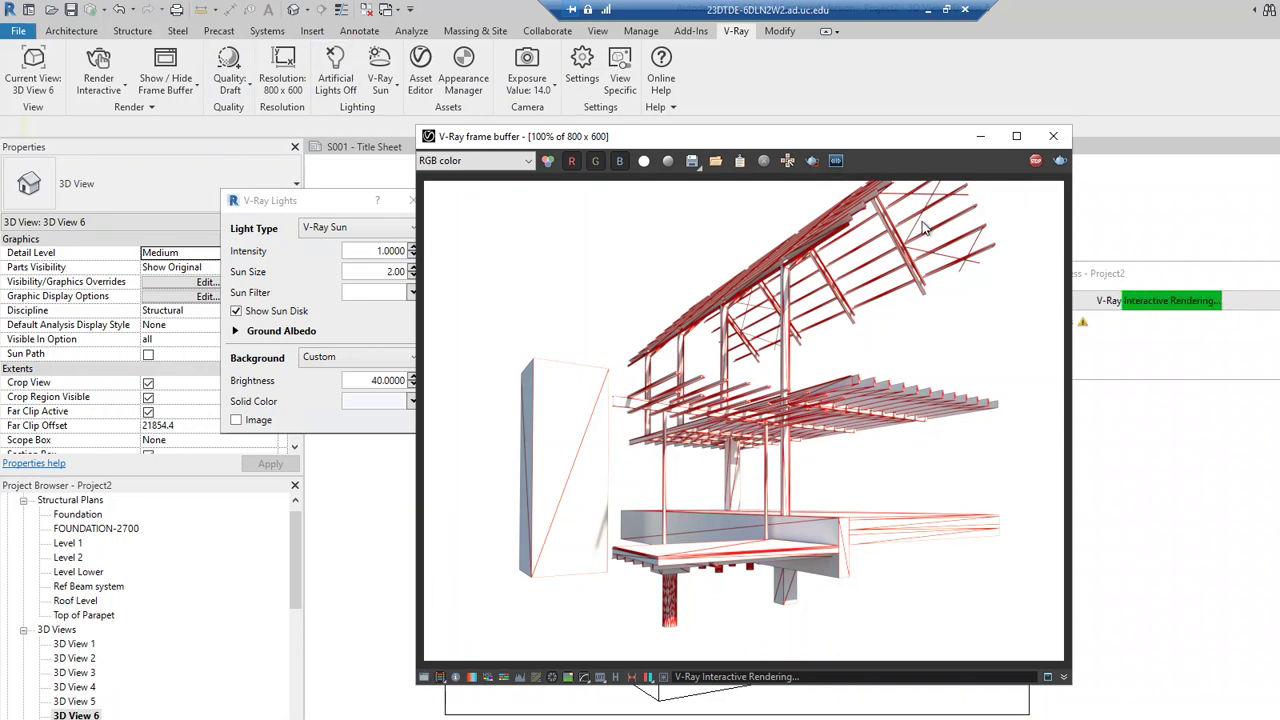
- Open the V-Ray resolution settings beside the frame buffer and check the available aspect ratio presets
drag(912, 140, 871, 176)
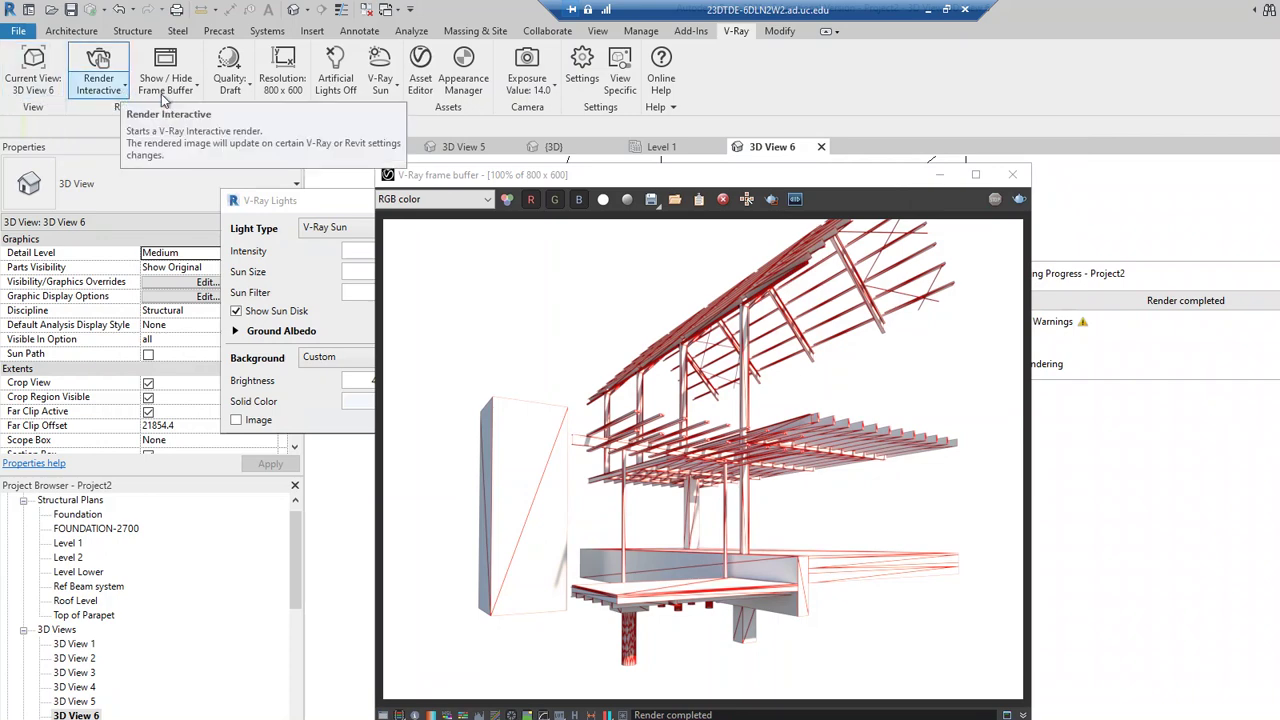
click(281, 68)
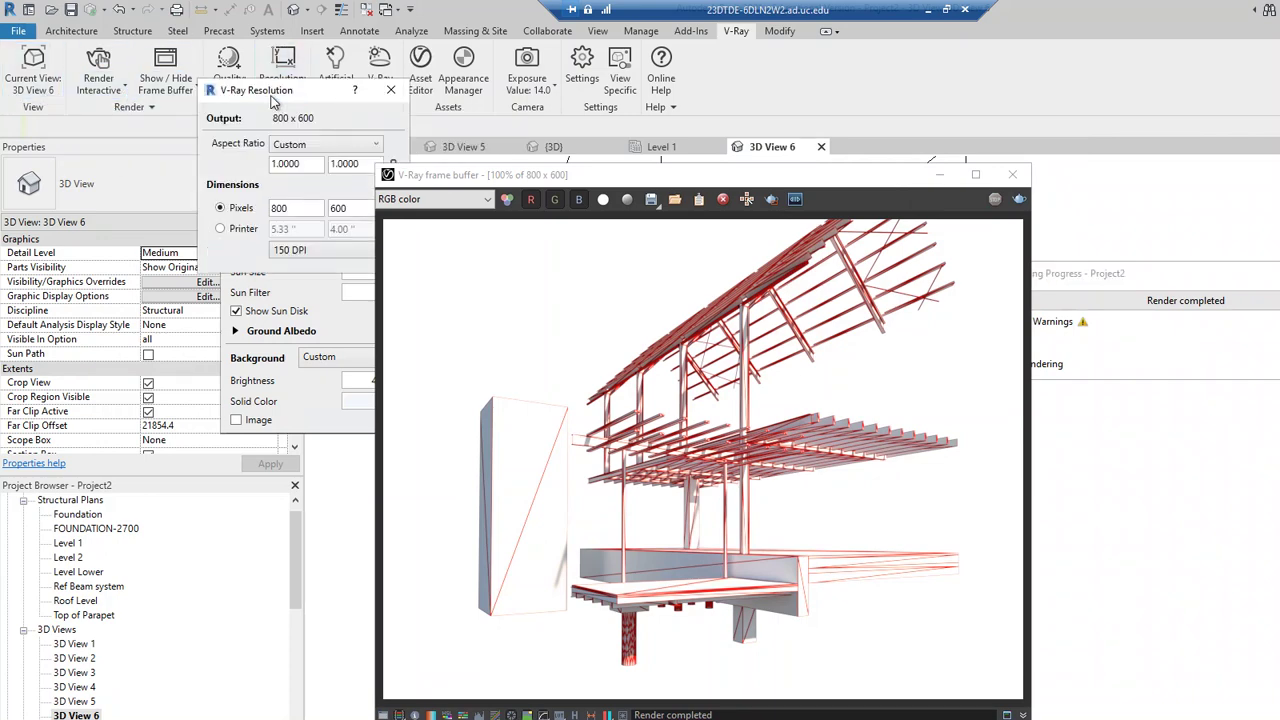
drag(483, 180, 593, 185)
click(352, 147)
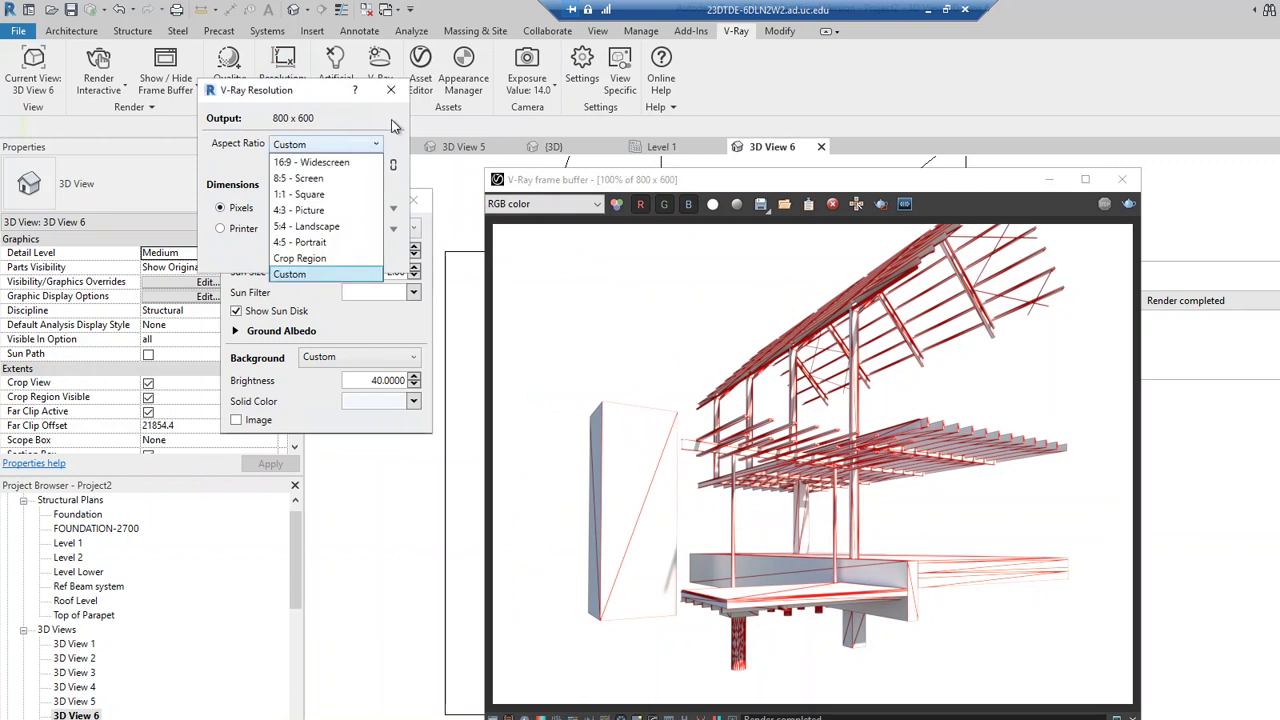
click(393, 124)
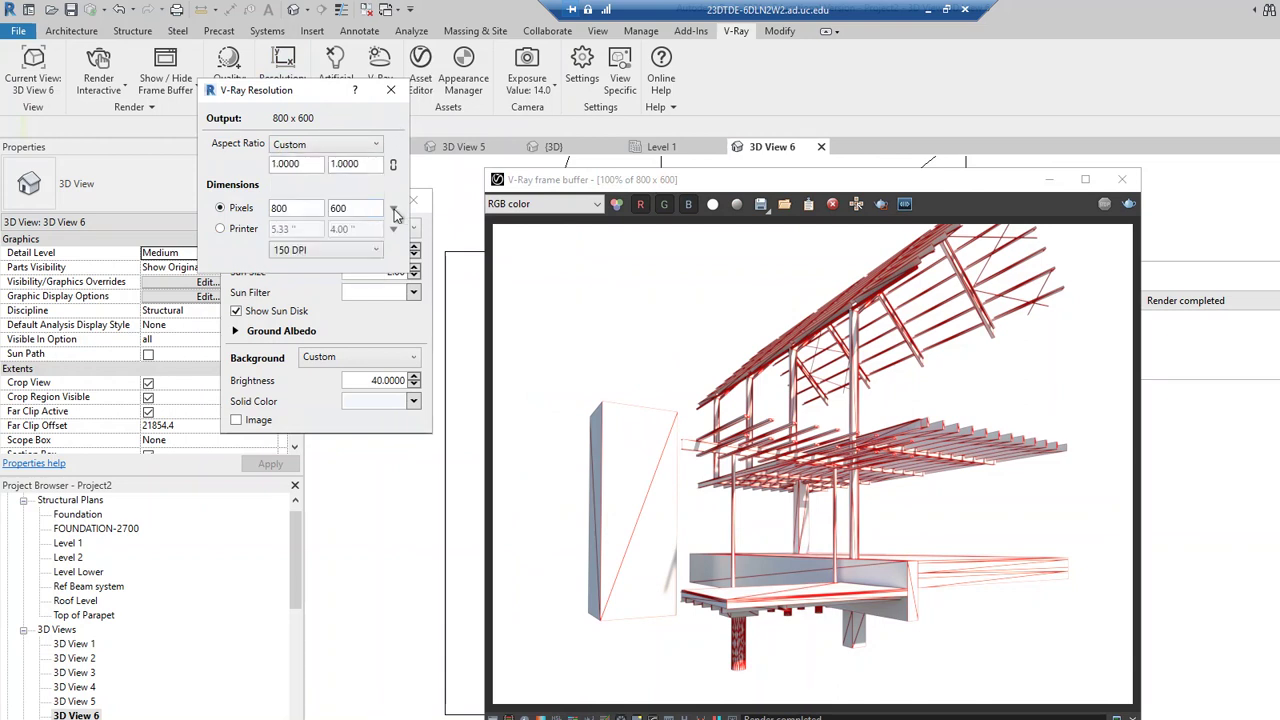
- Try a print resolution of 300 DPI and return it to 150 DPI
double_click(279, 208)
click(306, 254)
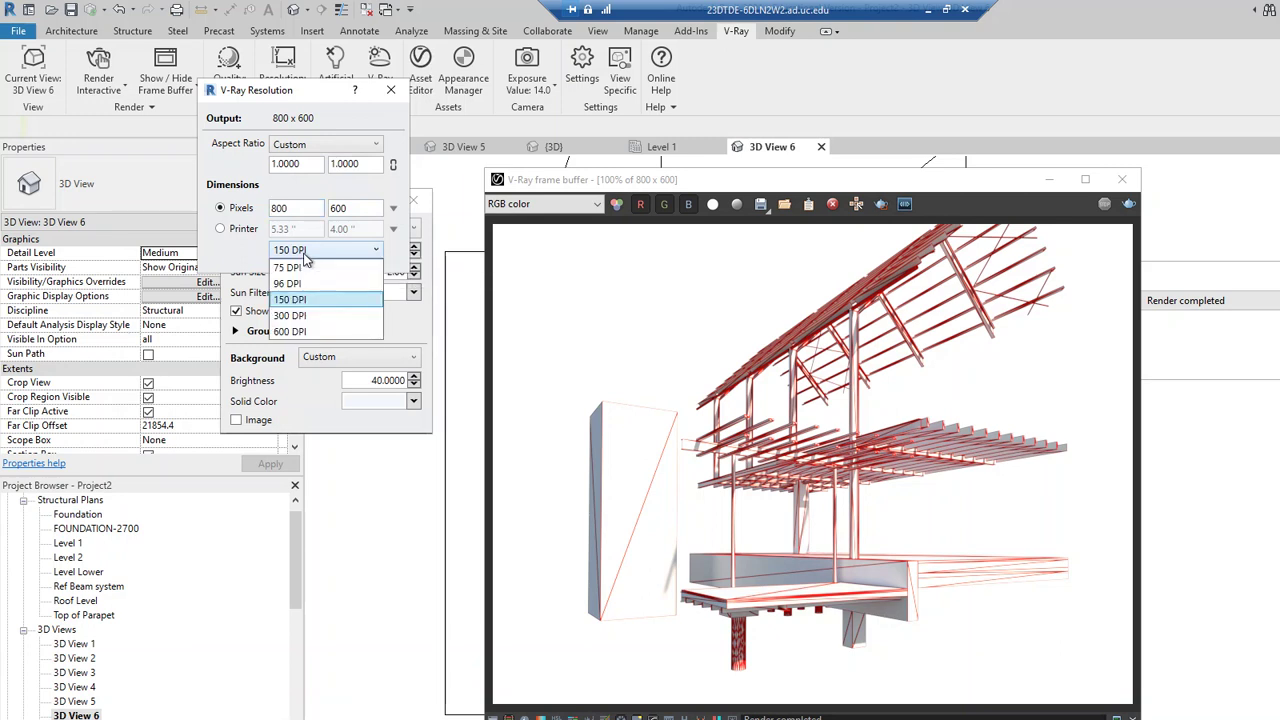
click(315, 316)
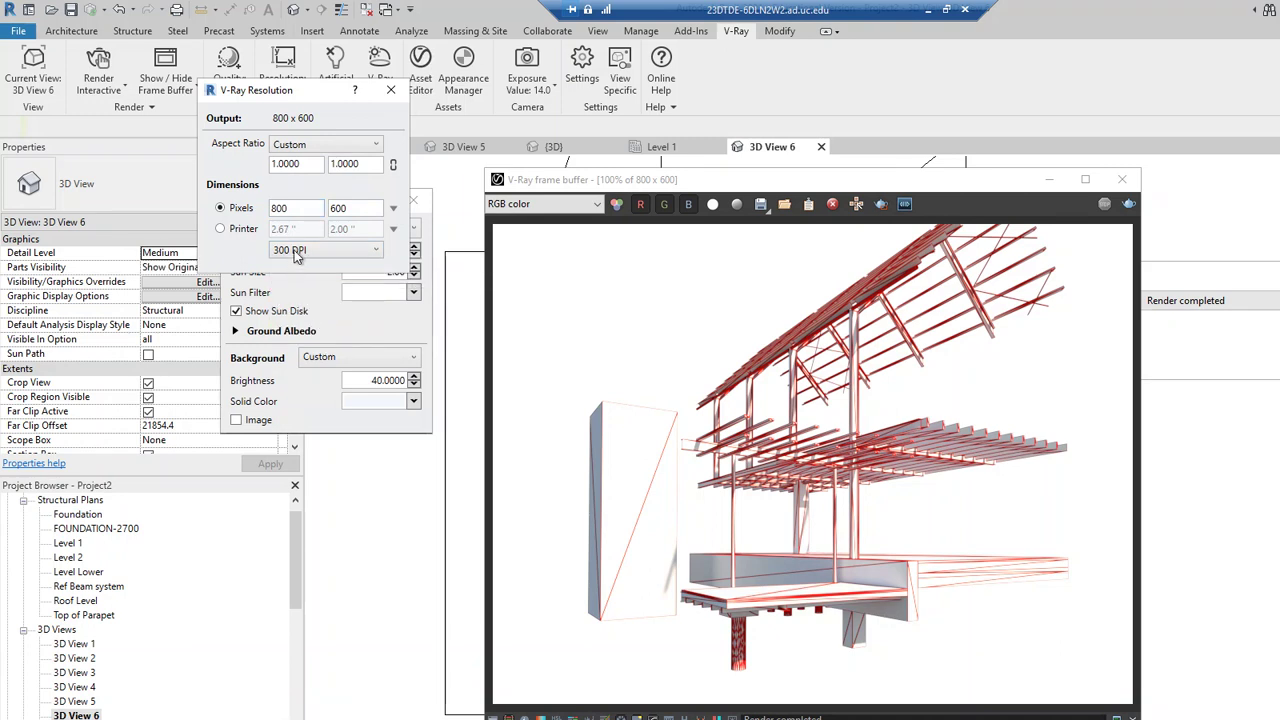
click(322, 251)
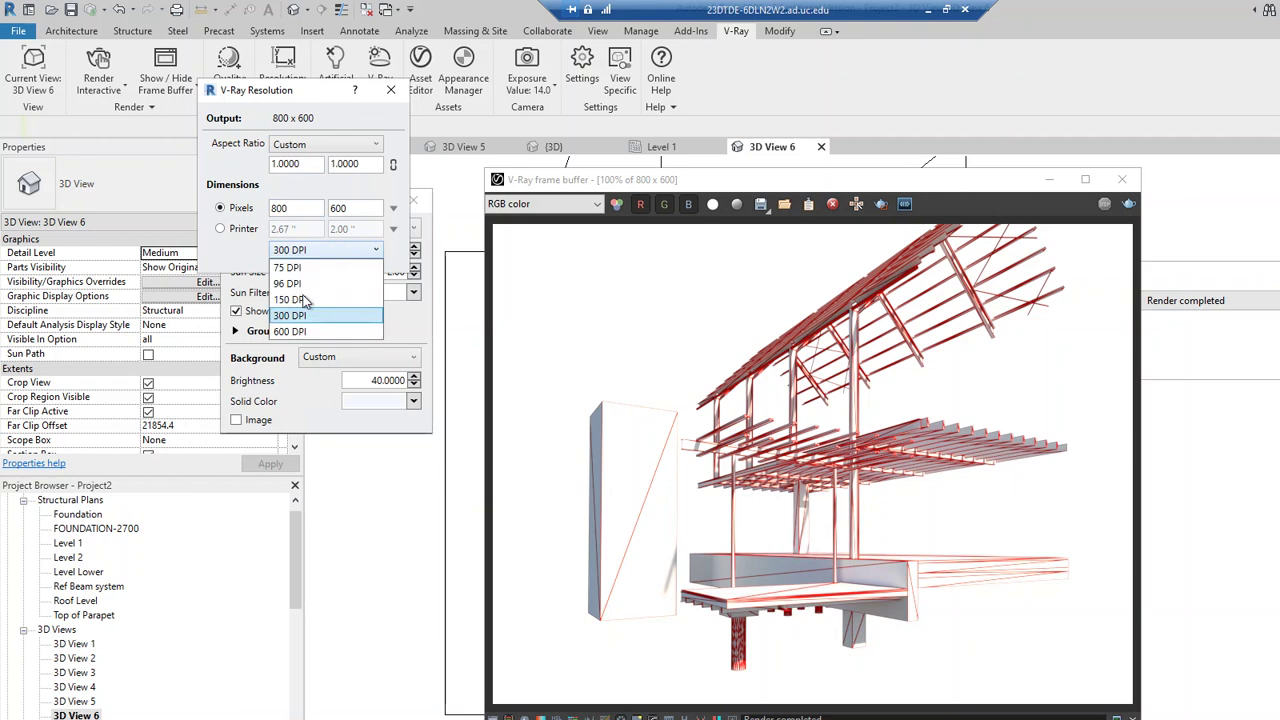
click(304, 300)
- Set the render output dimensions to 1600 x 1200 pixels and close the resolution settings
double_click(280, 208)
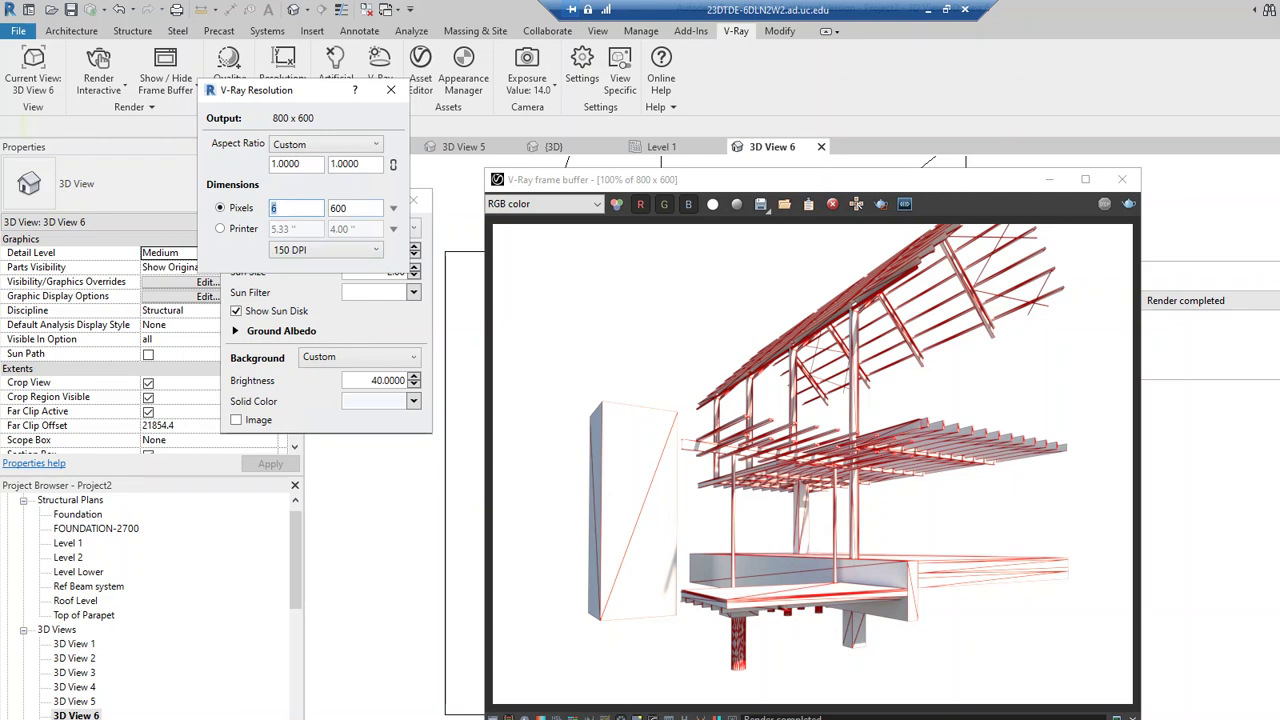
key(Tab)
text(1200)
key(Tab)
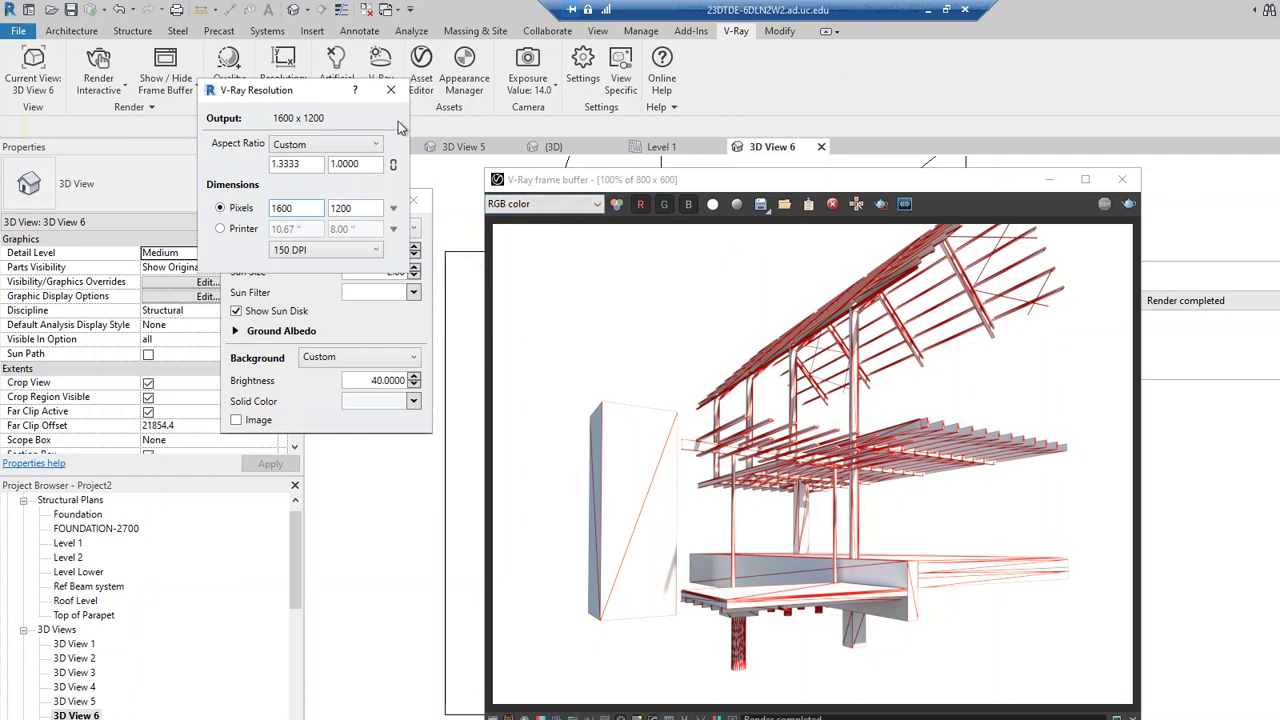
click(391, 90)
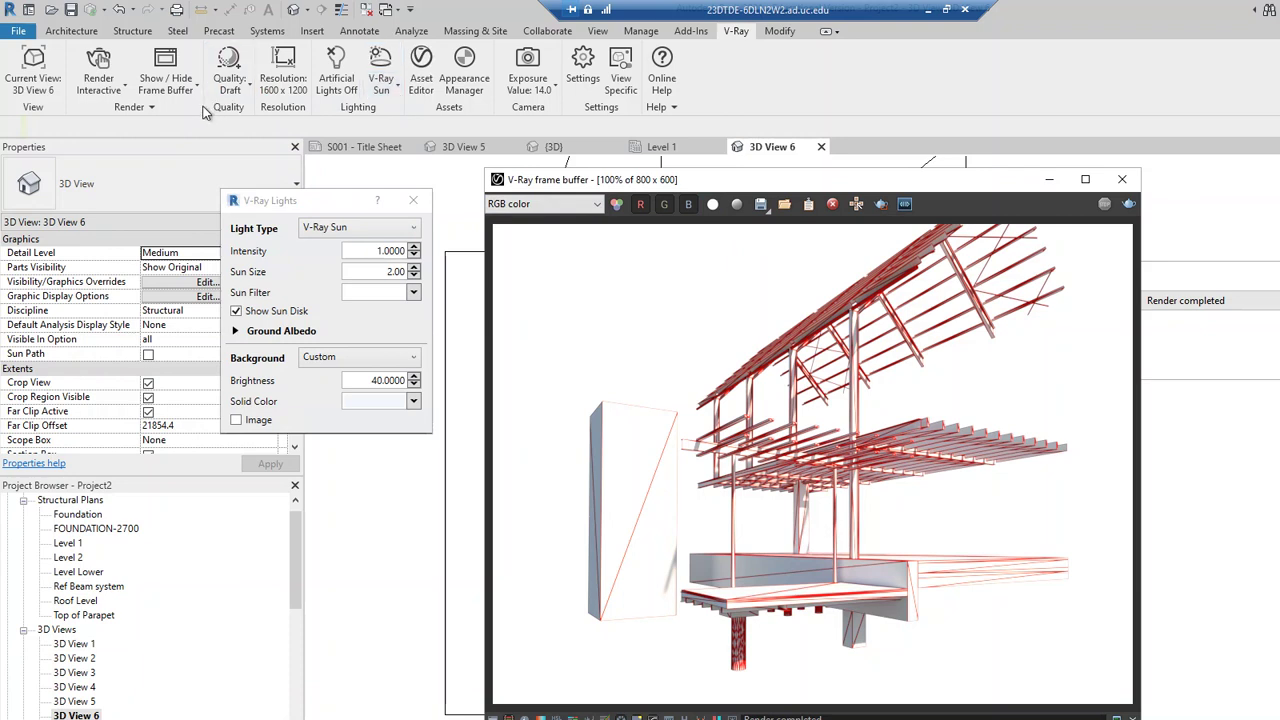
- Start a production render of 3D View 6 and move the frame buffer clear of the rendering progress window
click(127, 93)
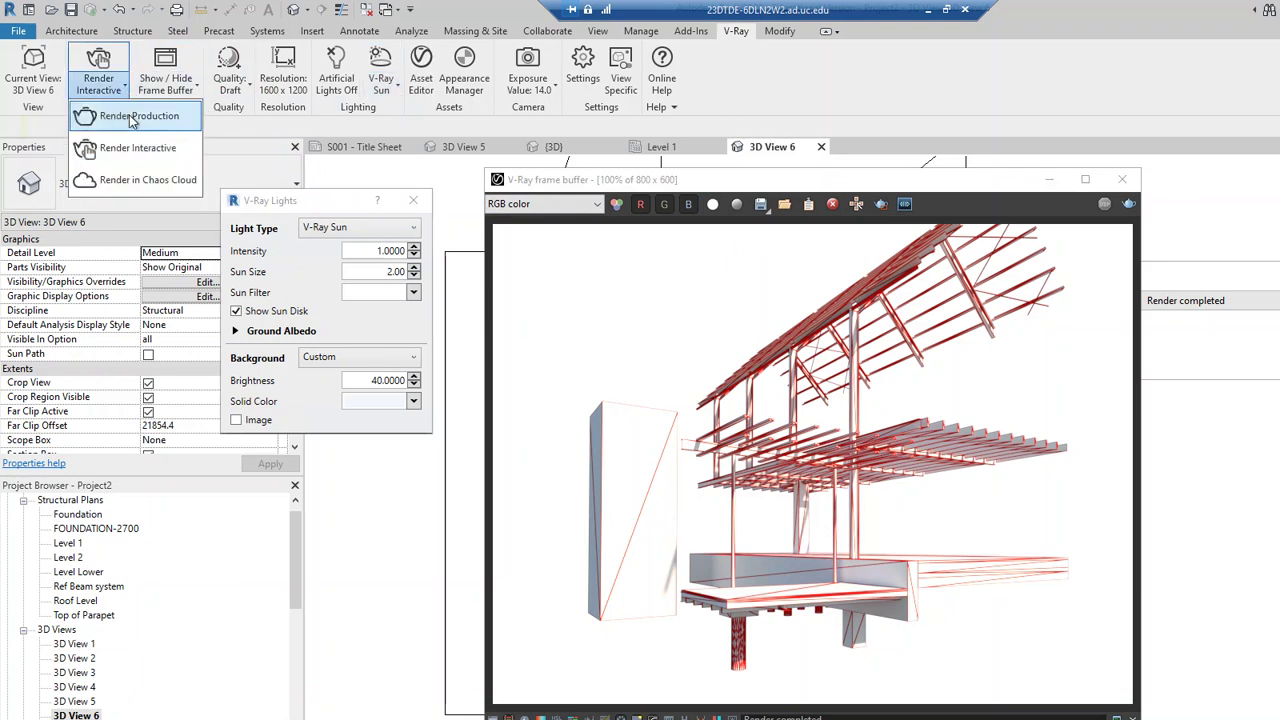
click(133, 116)
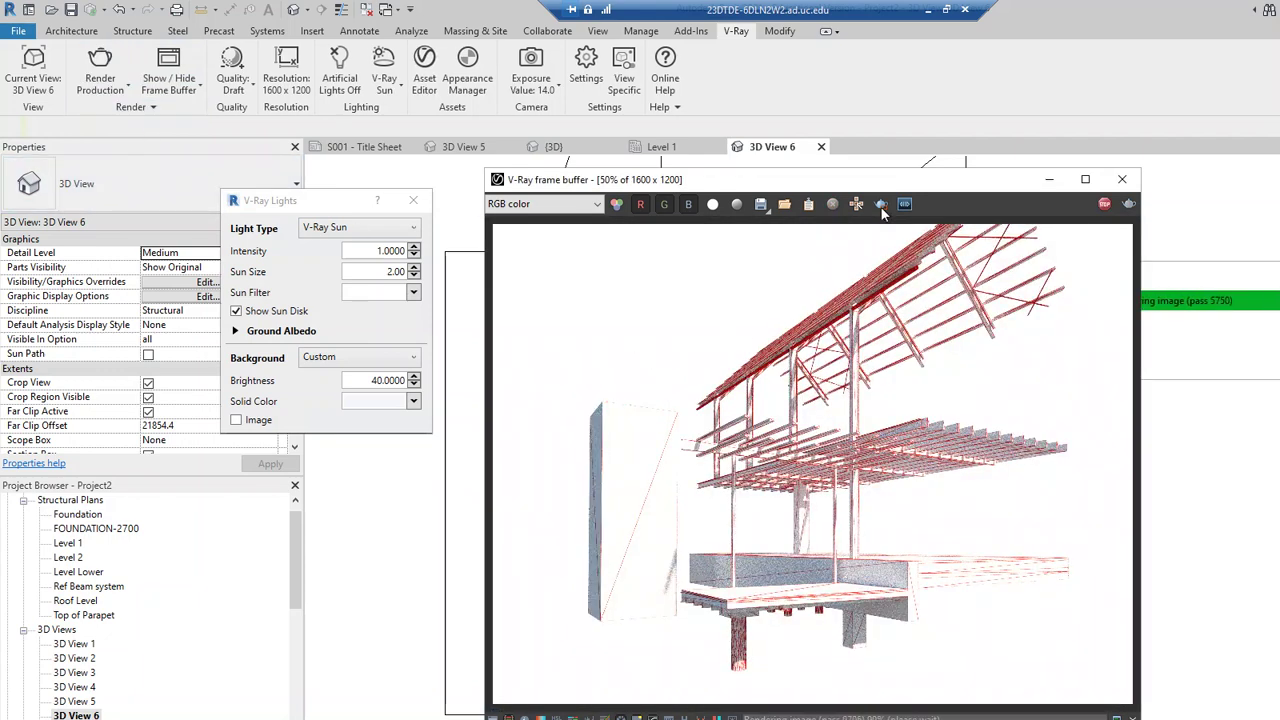
drag(958, 179, 728, 223)
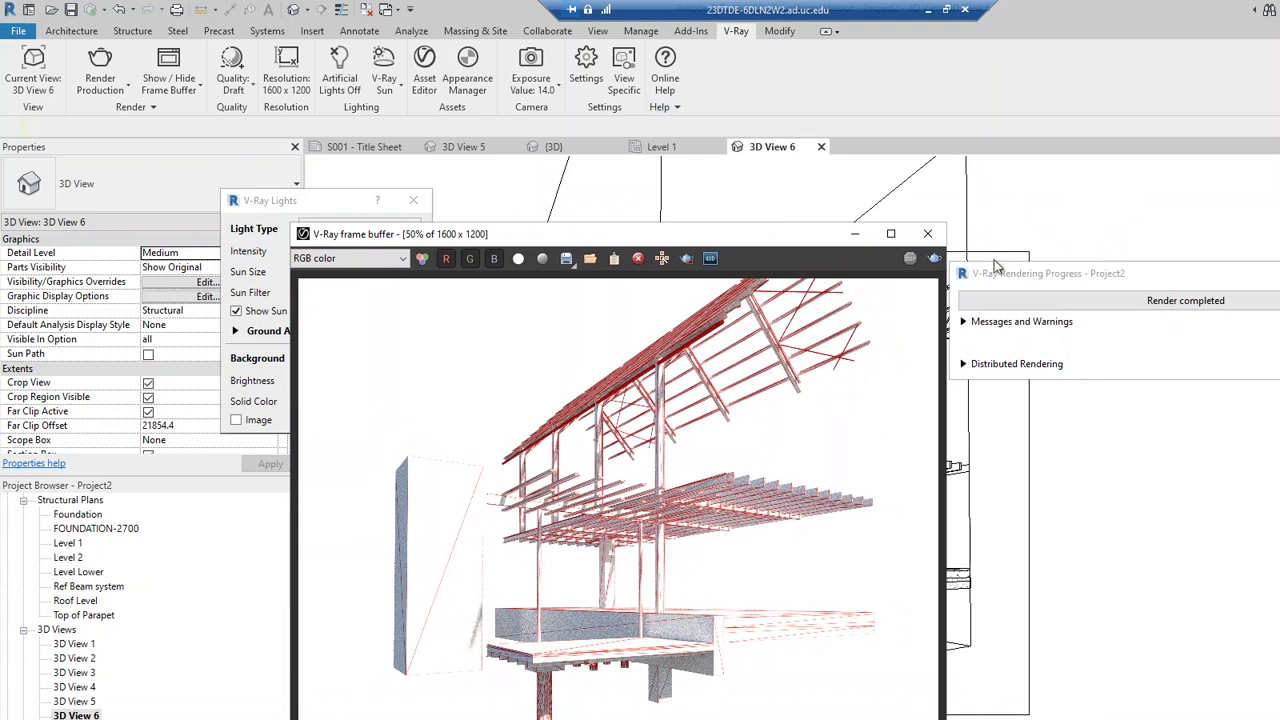
- Check the renderer's engine and sampler in the V-Ray settings, close them, and reposition the frame buffer
click(587, 63)
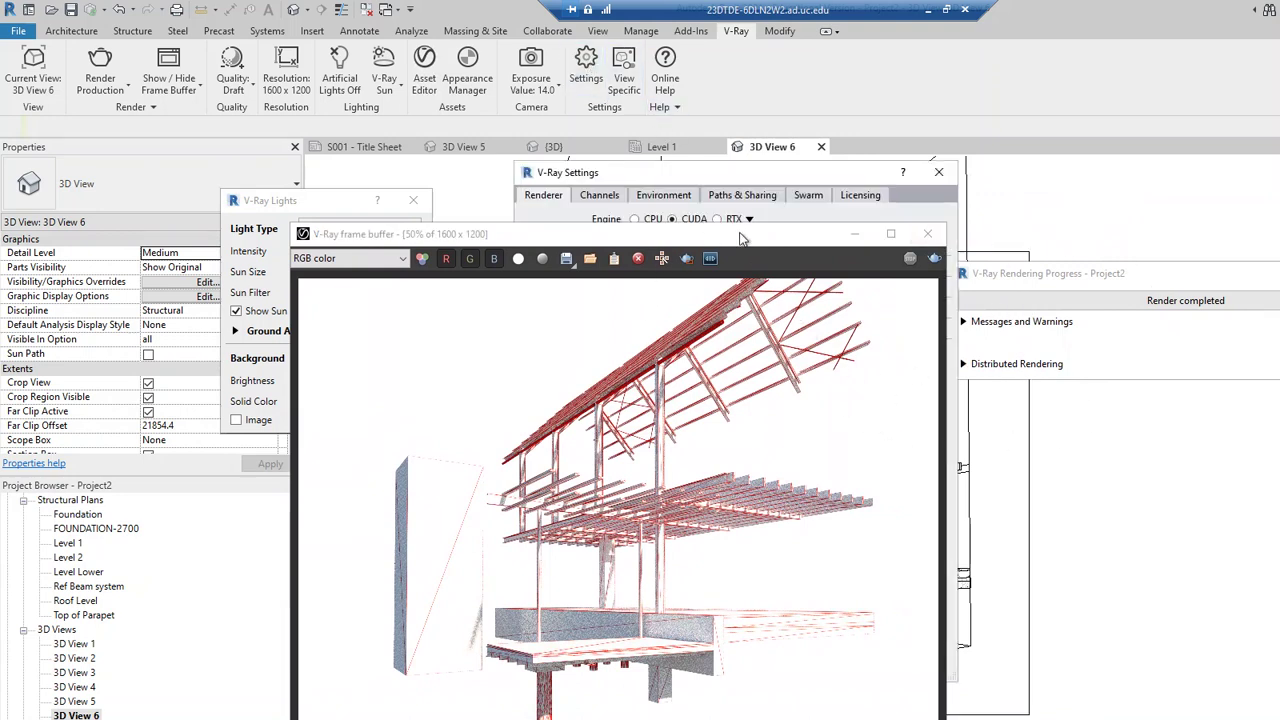
click(710, 240)
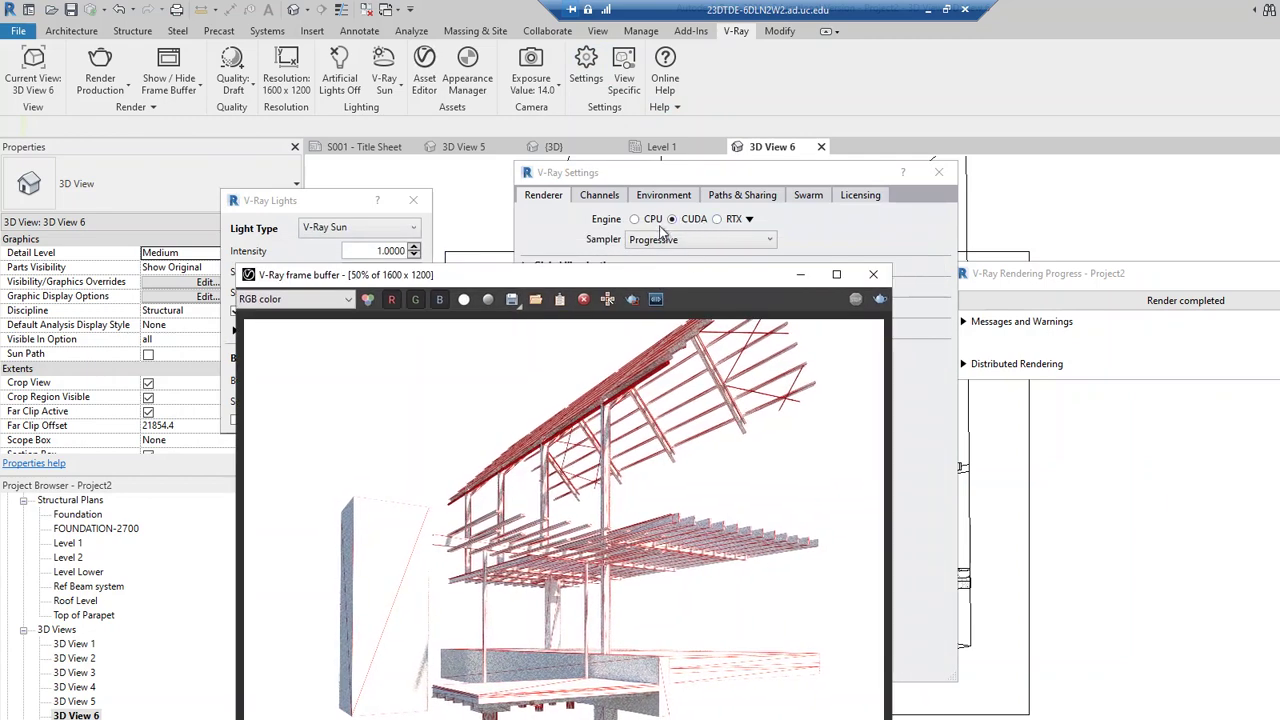
click(939, 172)
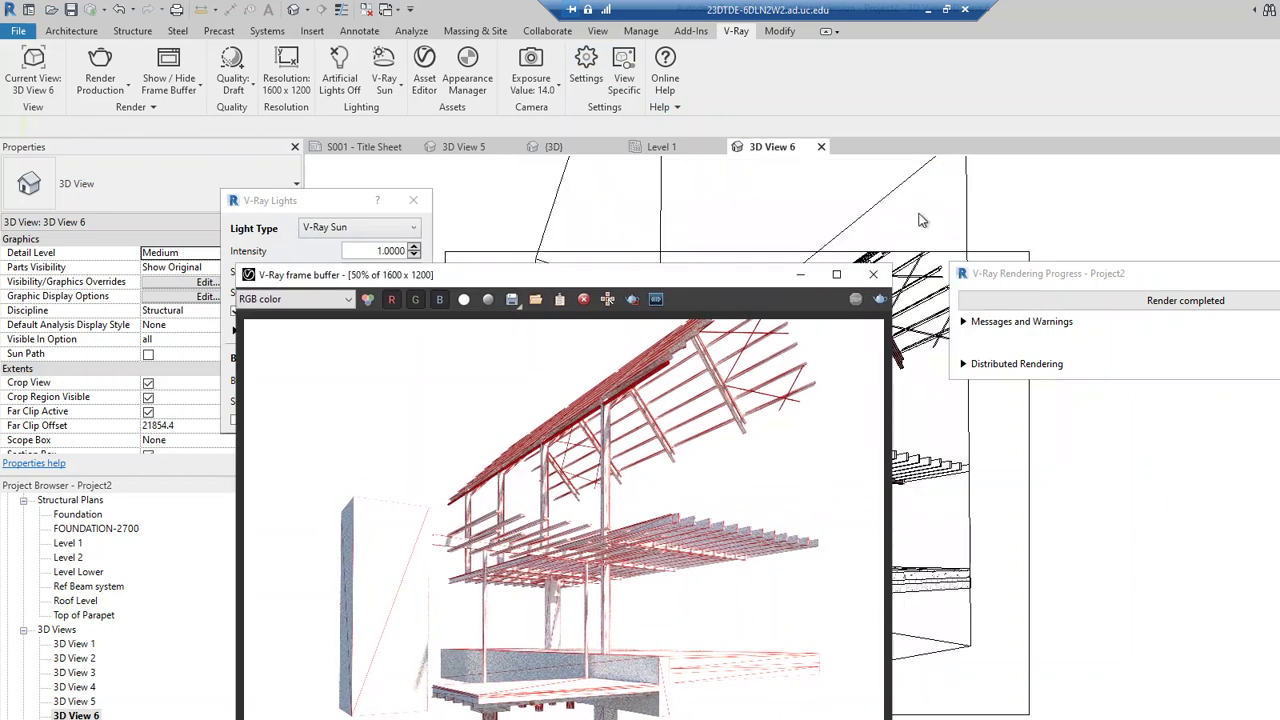
drag(643, 284, 683, 214)
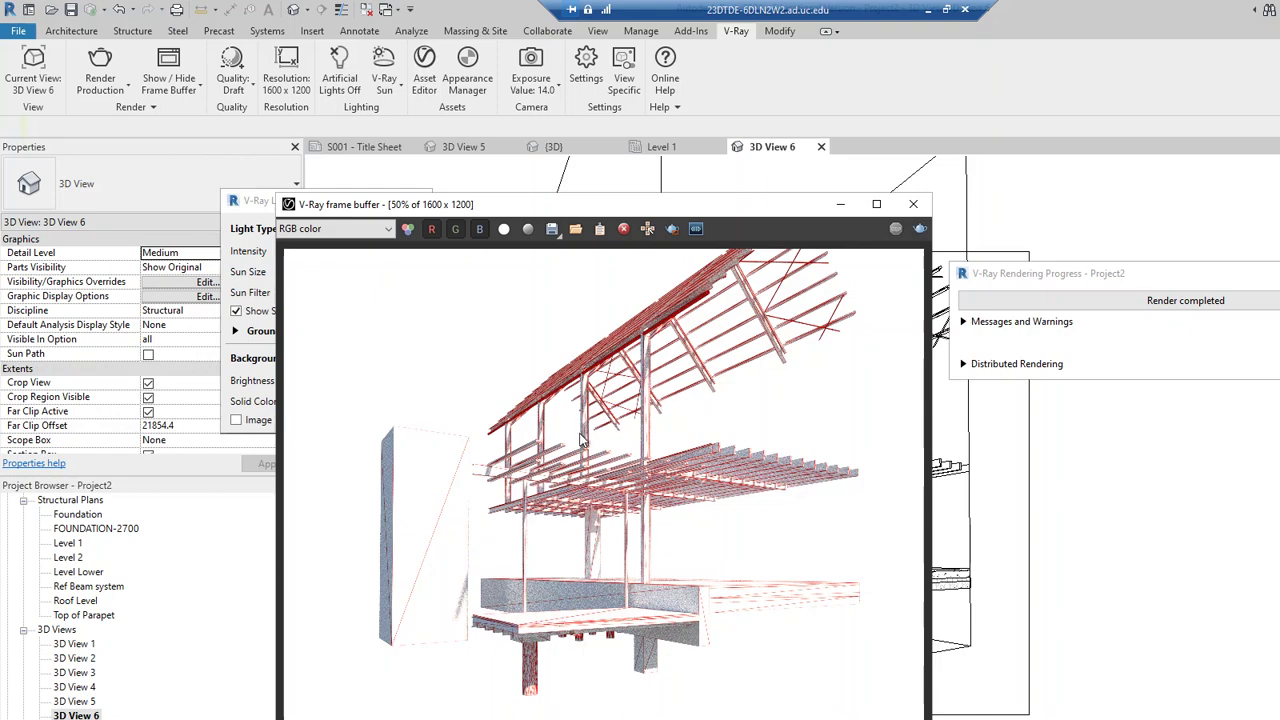
- Examine the red edge lines and beam ends of the production render at pixel level
scroll(579, 446, up, 2)
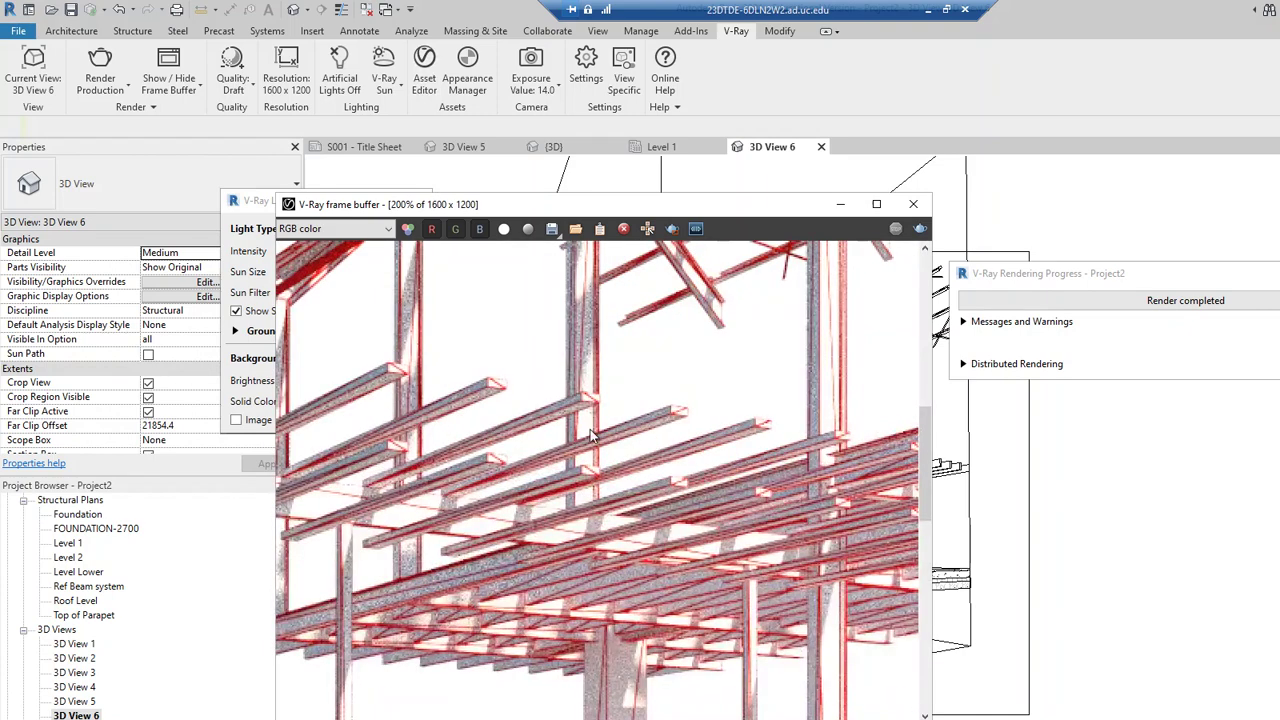
scroll(598, 411, down, 1)
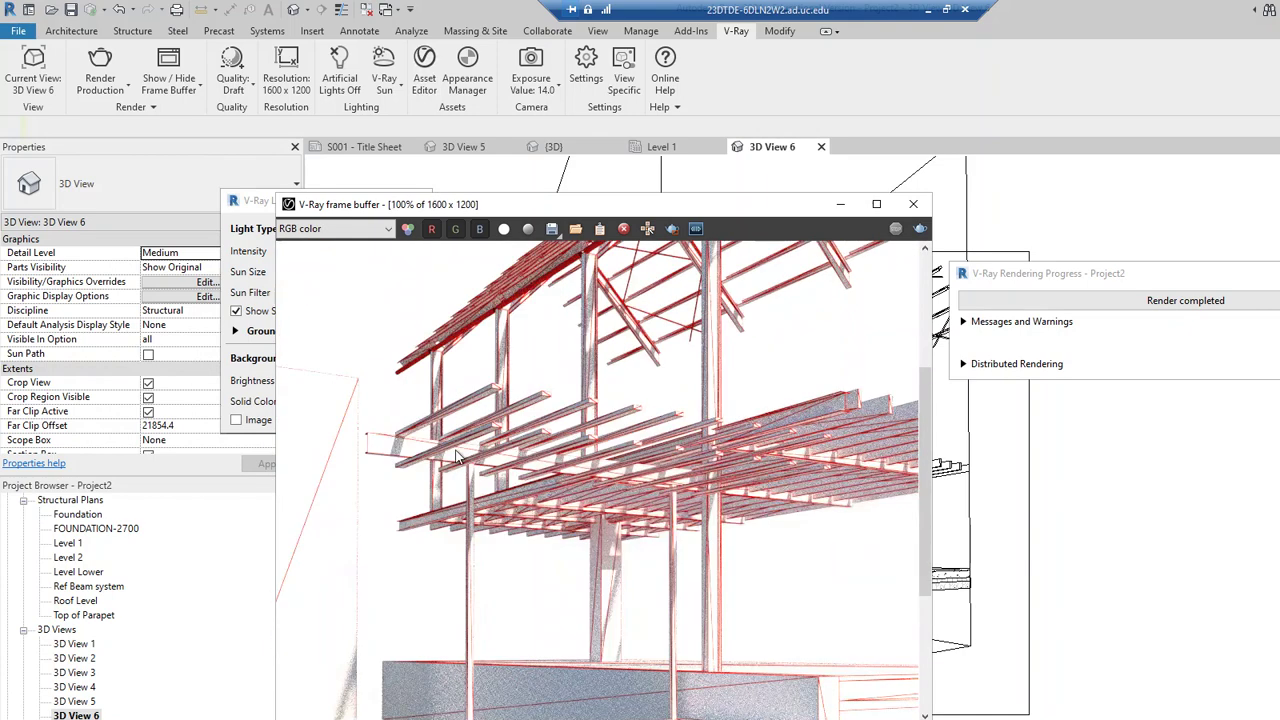
scroll(404, 447, down, 1)
scroll(406, 510, up, 1)
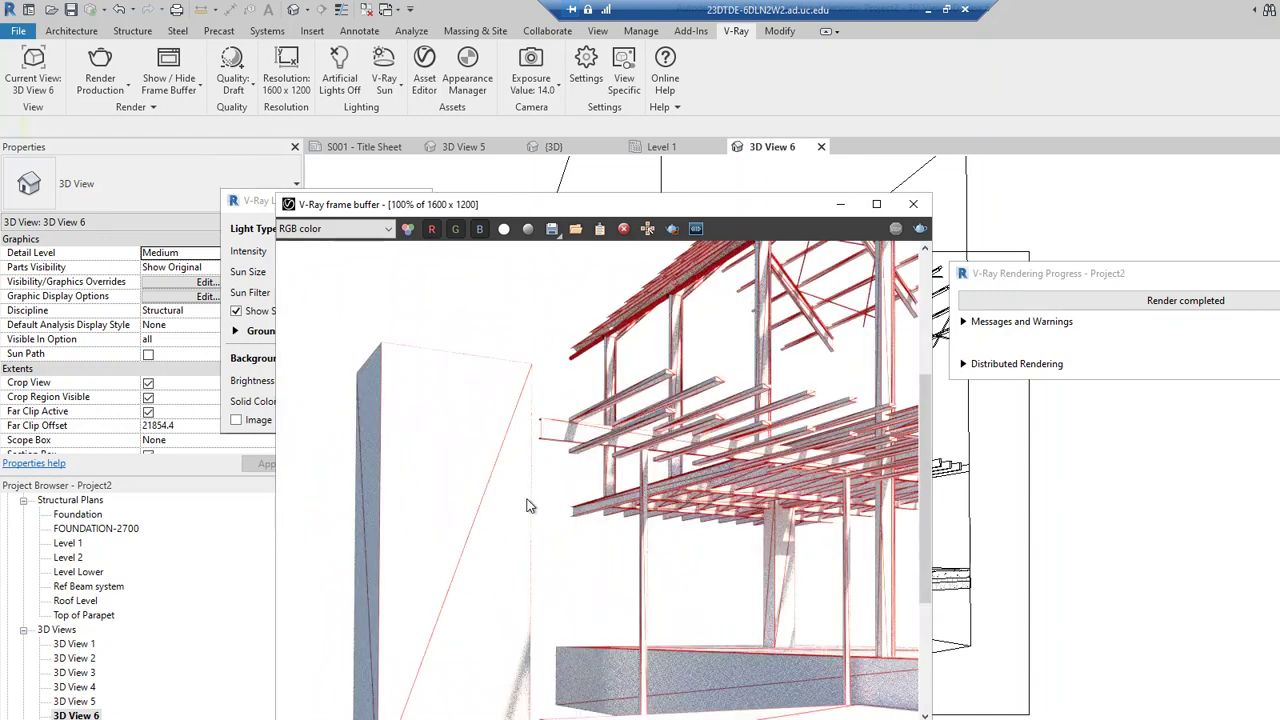
scroll(533, 500, up, 1)
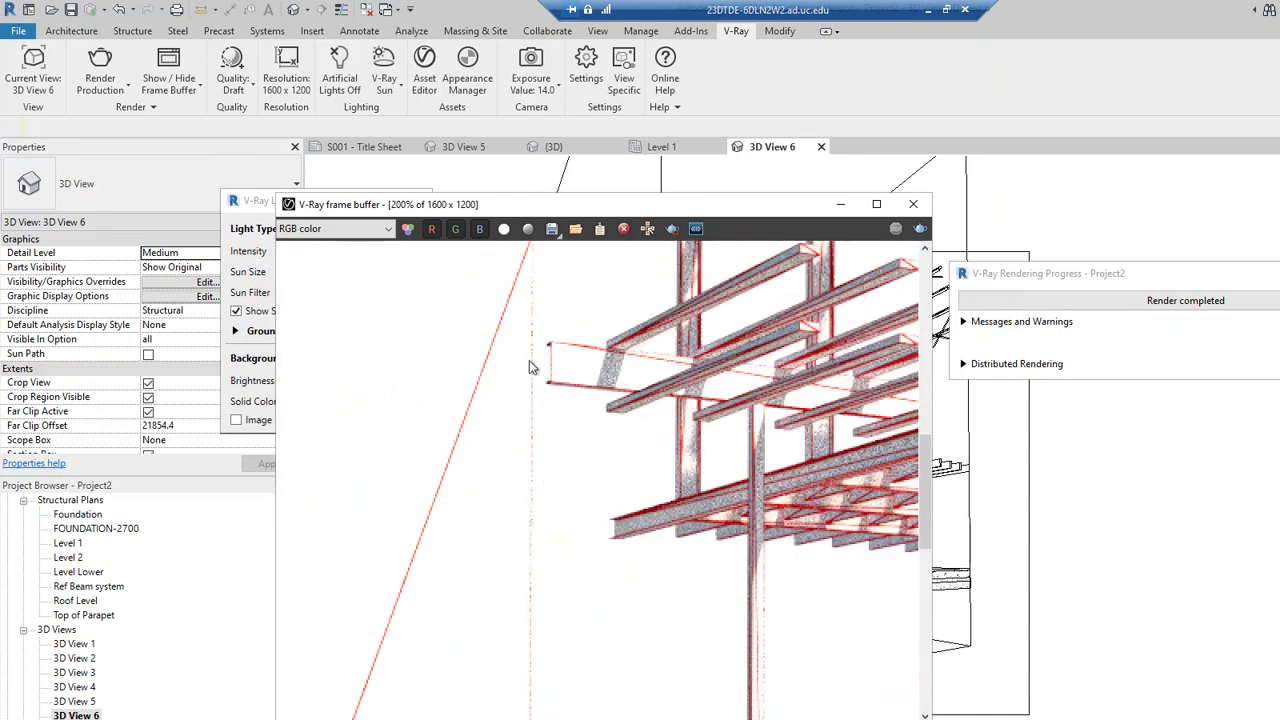
scroll(533, 370, up, 1)
scroll(537, 379, down, 2)
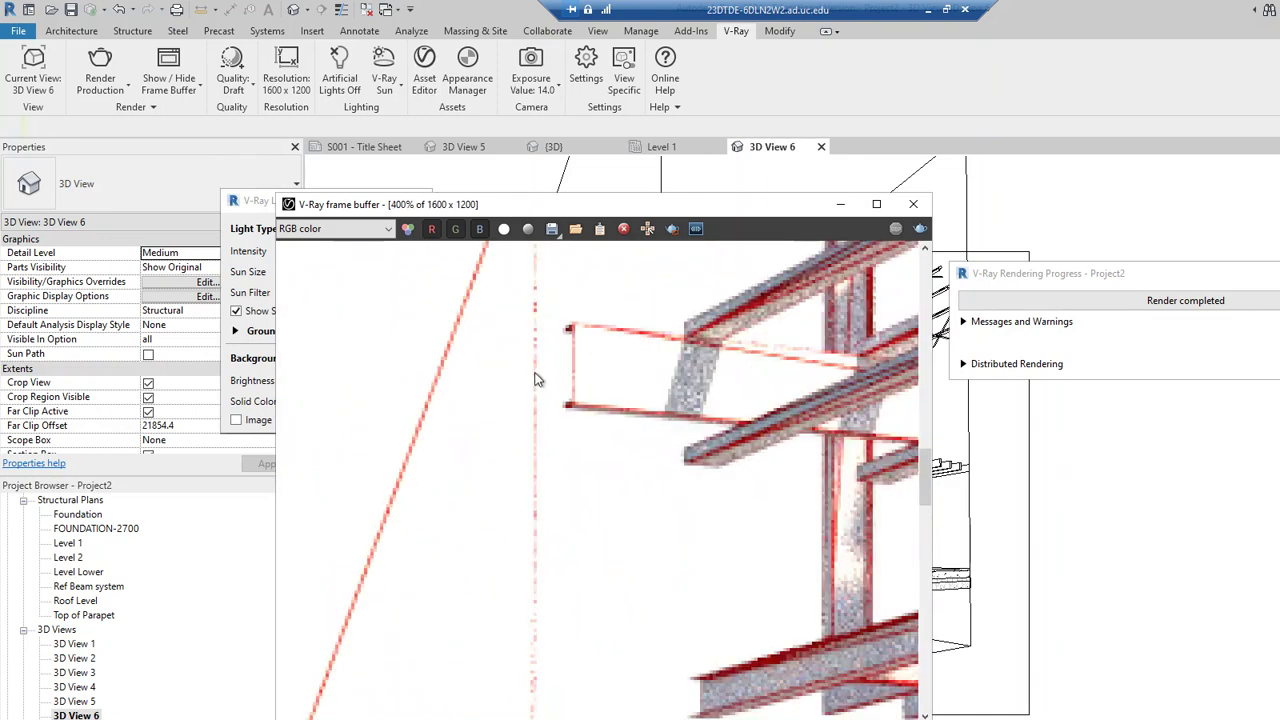
scroll(535, 378, up, 4)
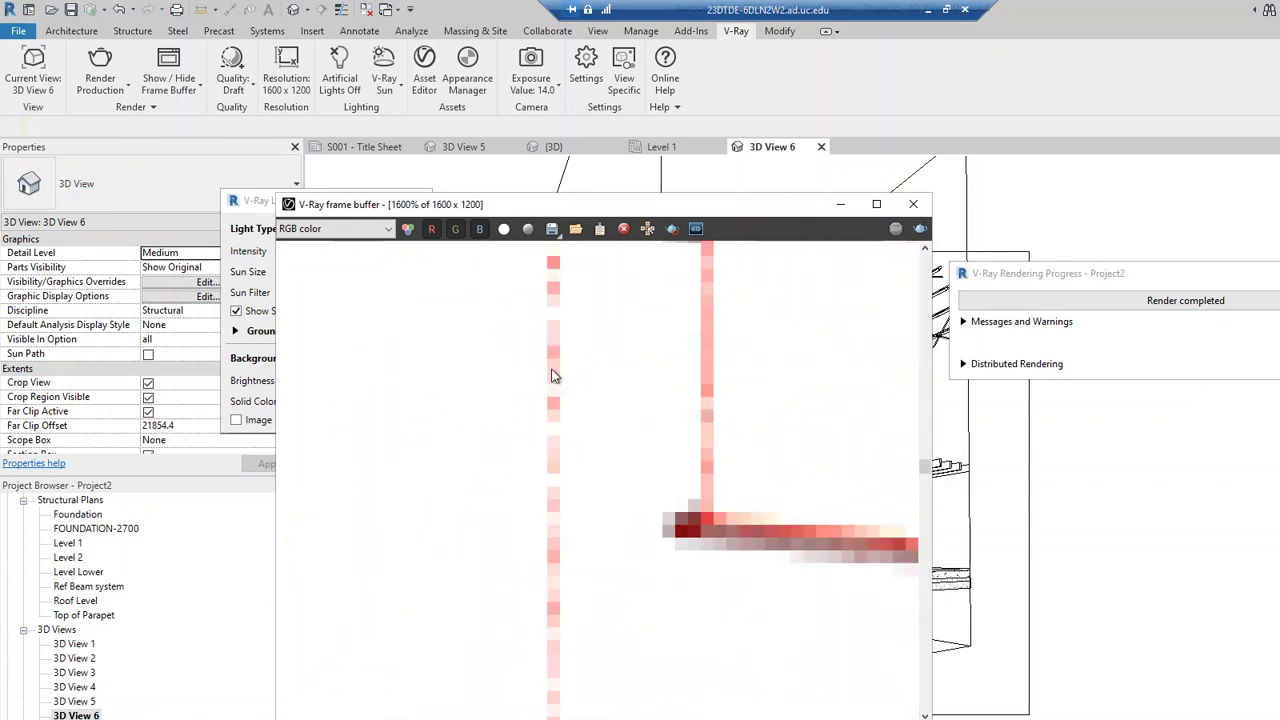
- Set the edge width of the Wireframe_01_White material to 2 pixels in the V-Ray Asset Editor
scroll(555, 376, down, 4)
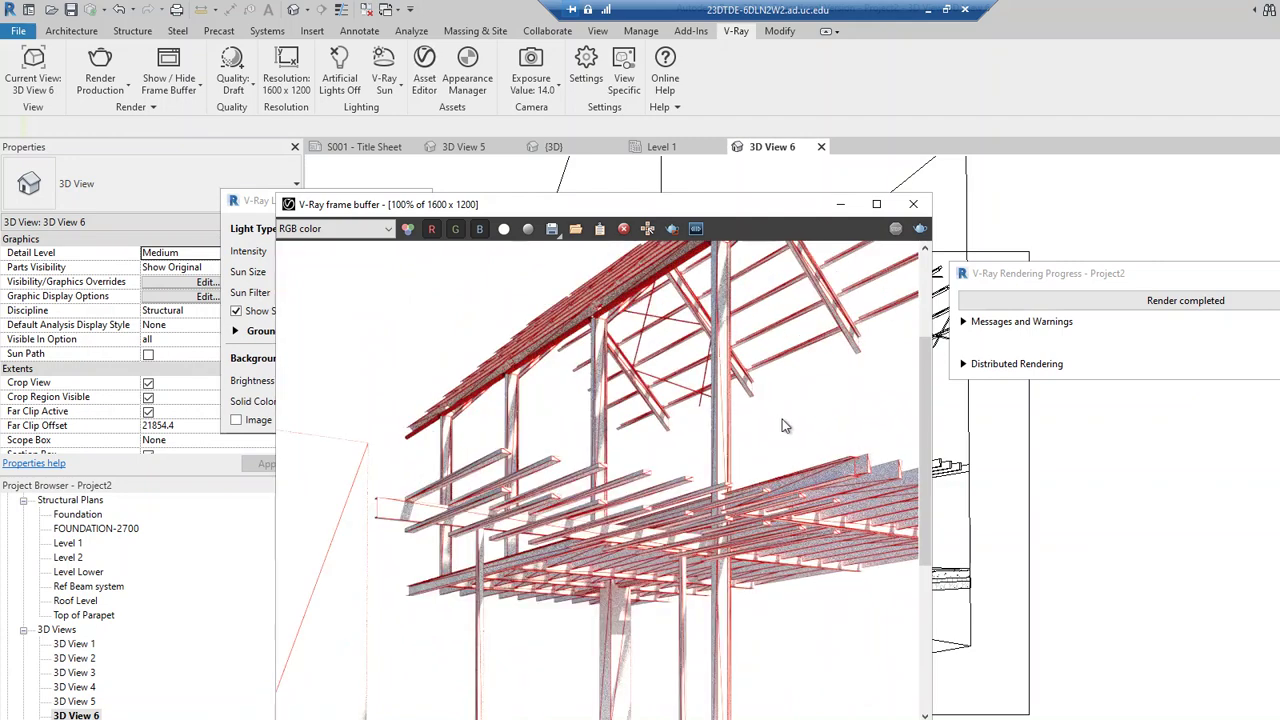
drag(741, 208, 852, 273)
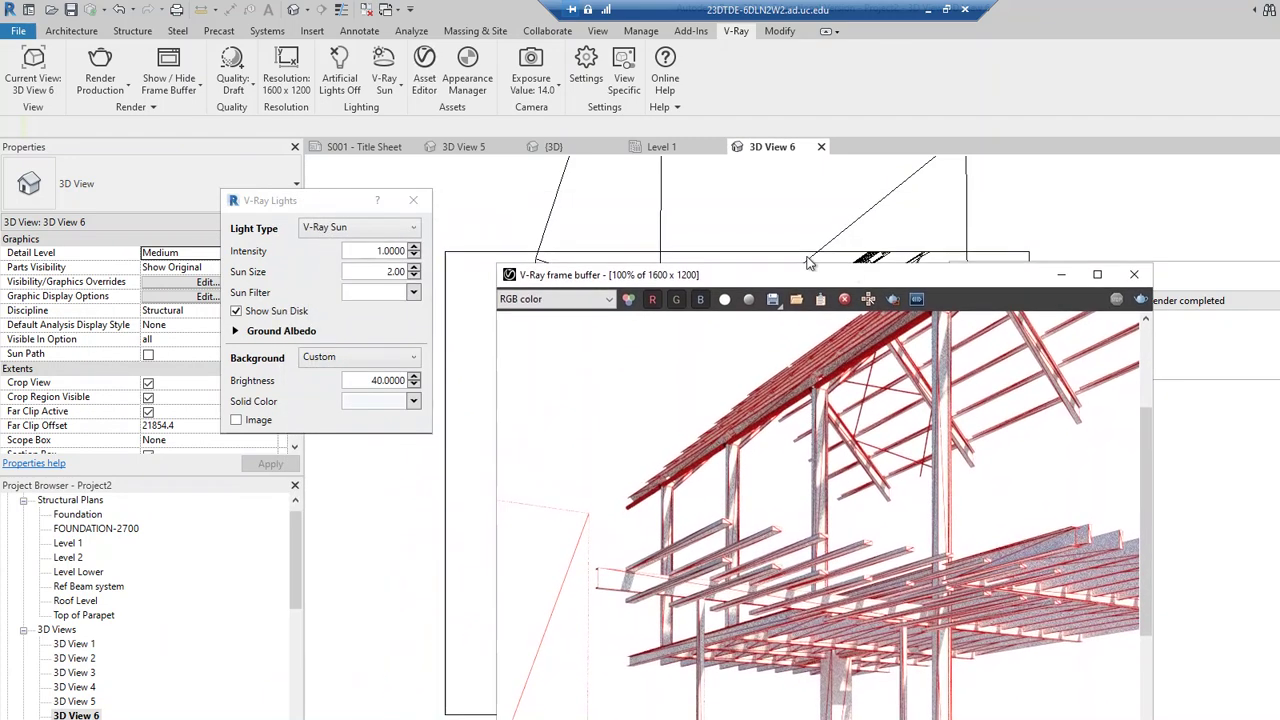
click(424, 72)
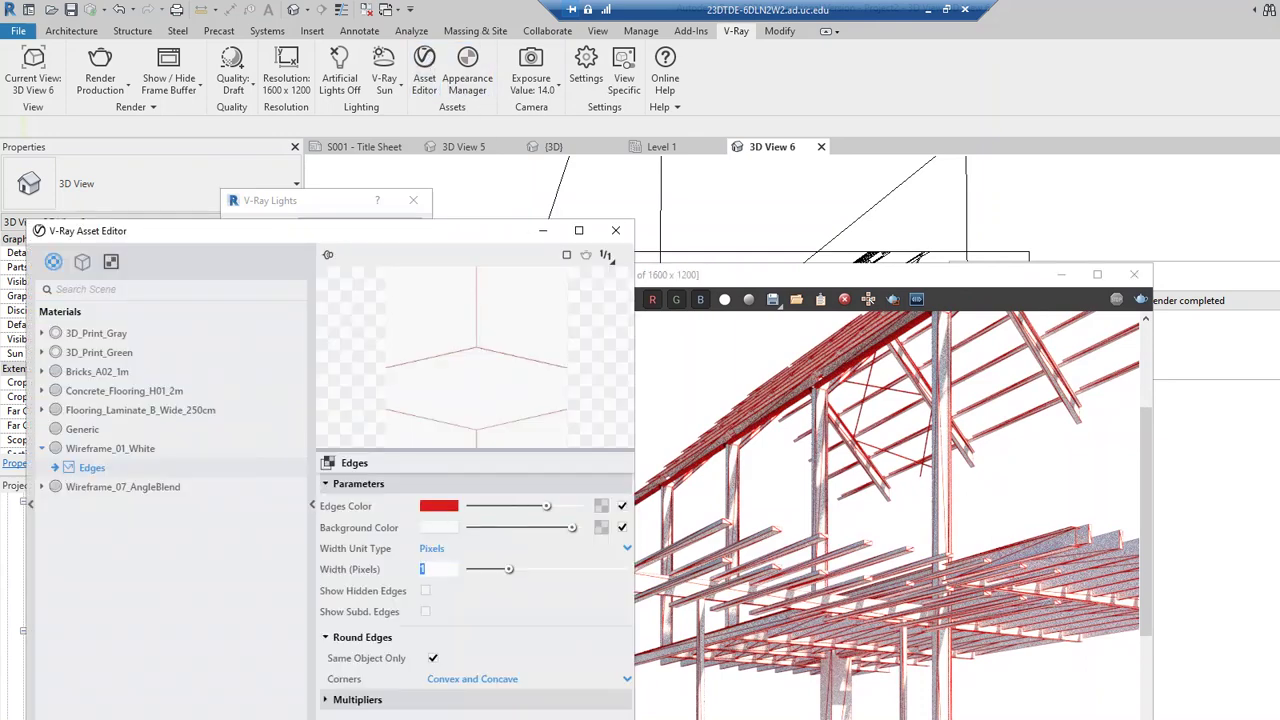
key(Return)
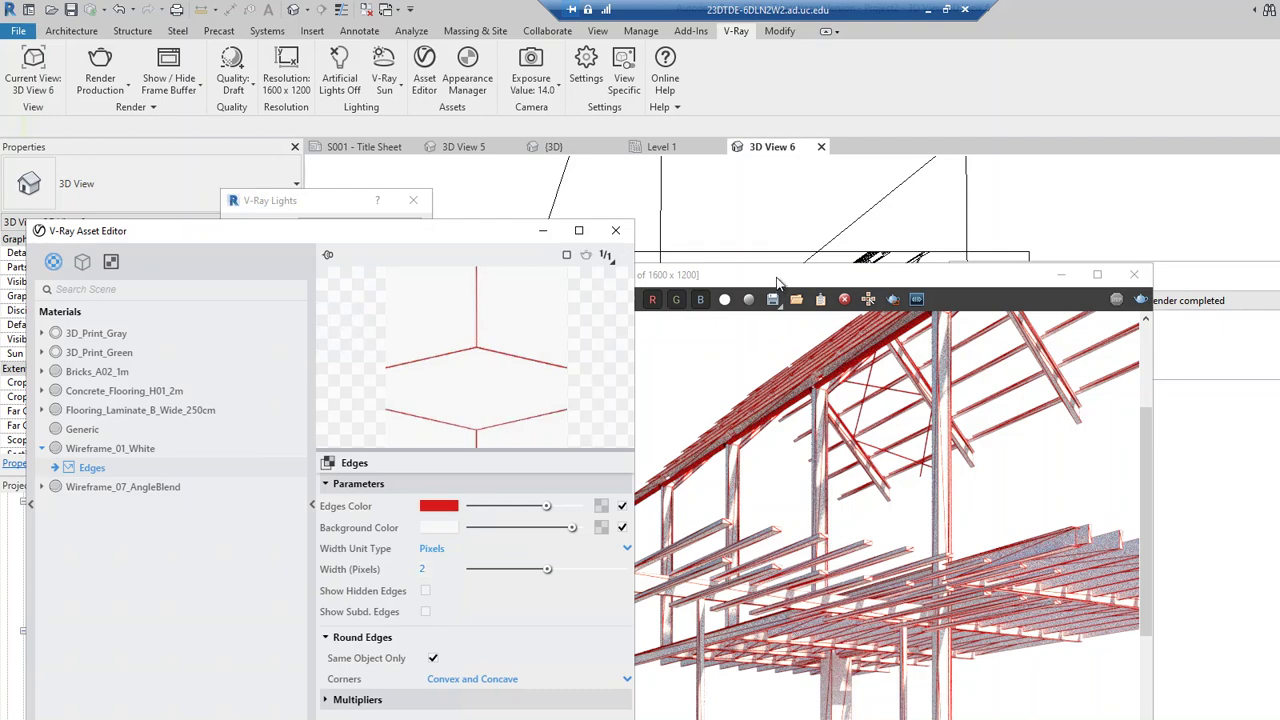
- Render 3D View 6 in production again and inspect the red edges of the columns and beams in the frame buffer
click(776, 281)
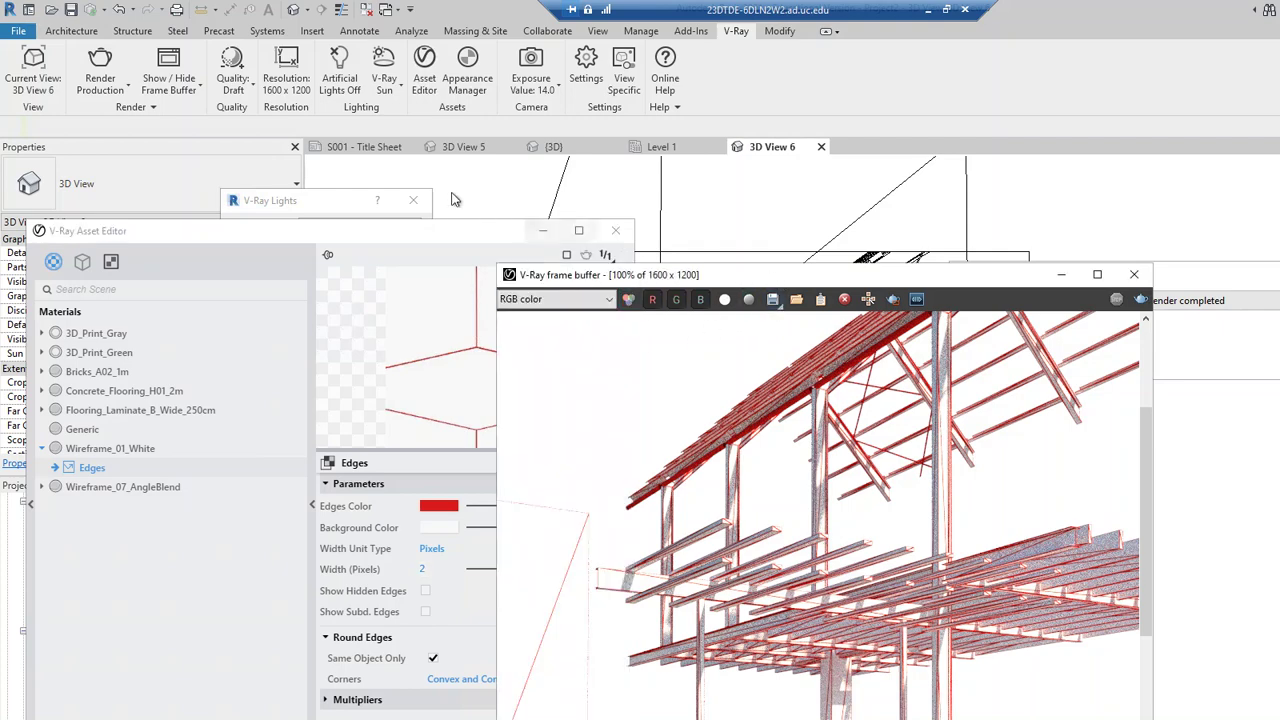
click(102, 62)
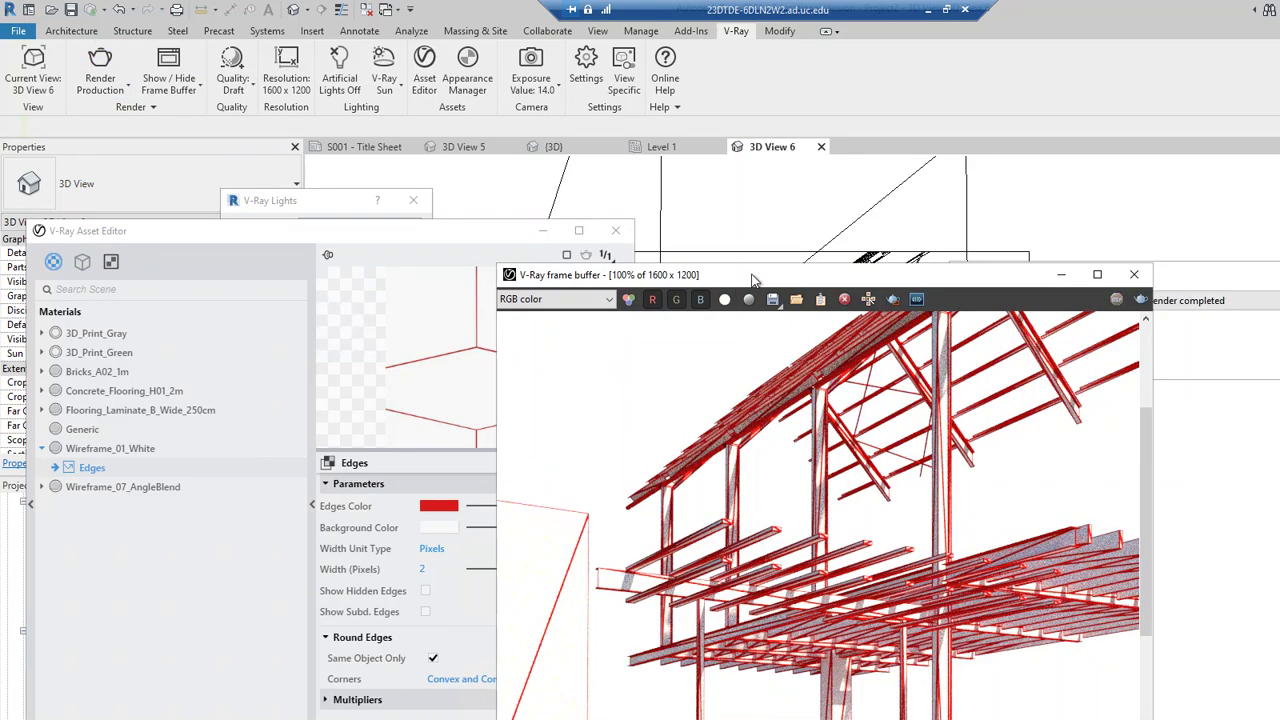
drag(753, 280, 654, 175)
scroll(630, 392, up, 2)
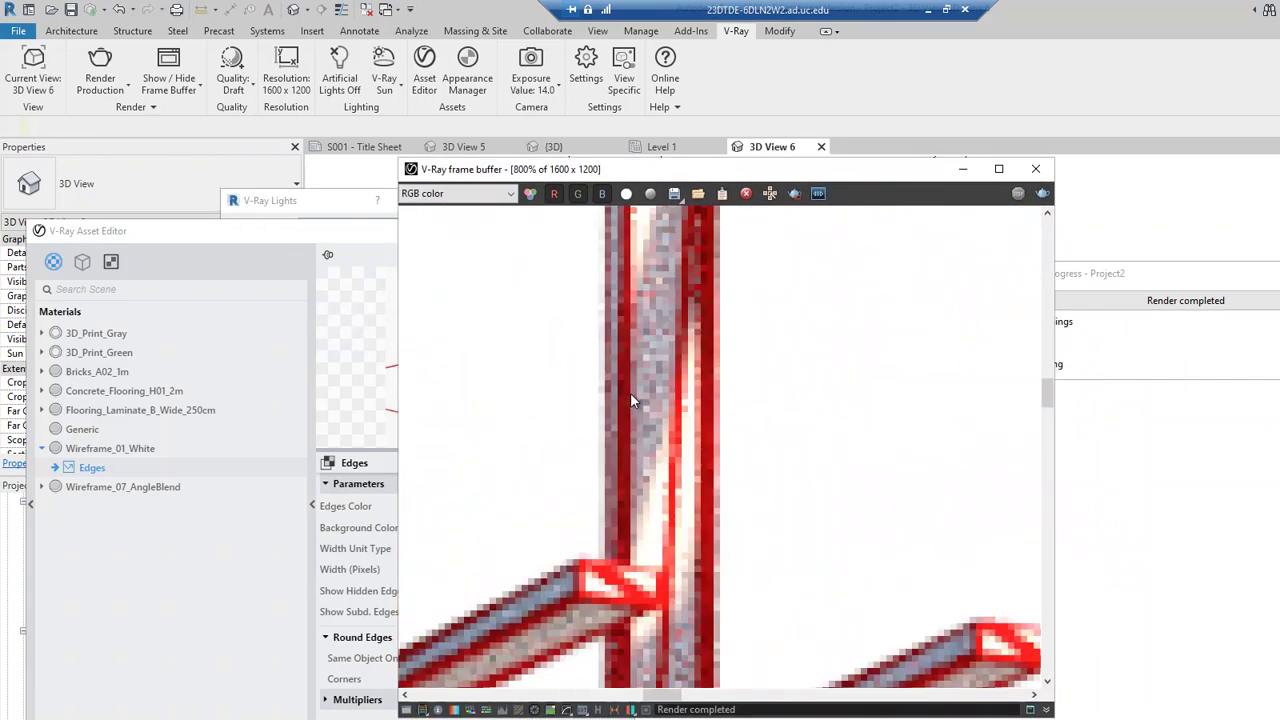
scroll(652, 432, down, 3)
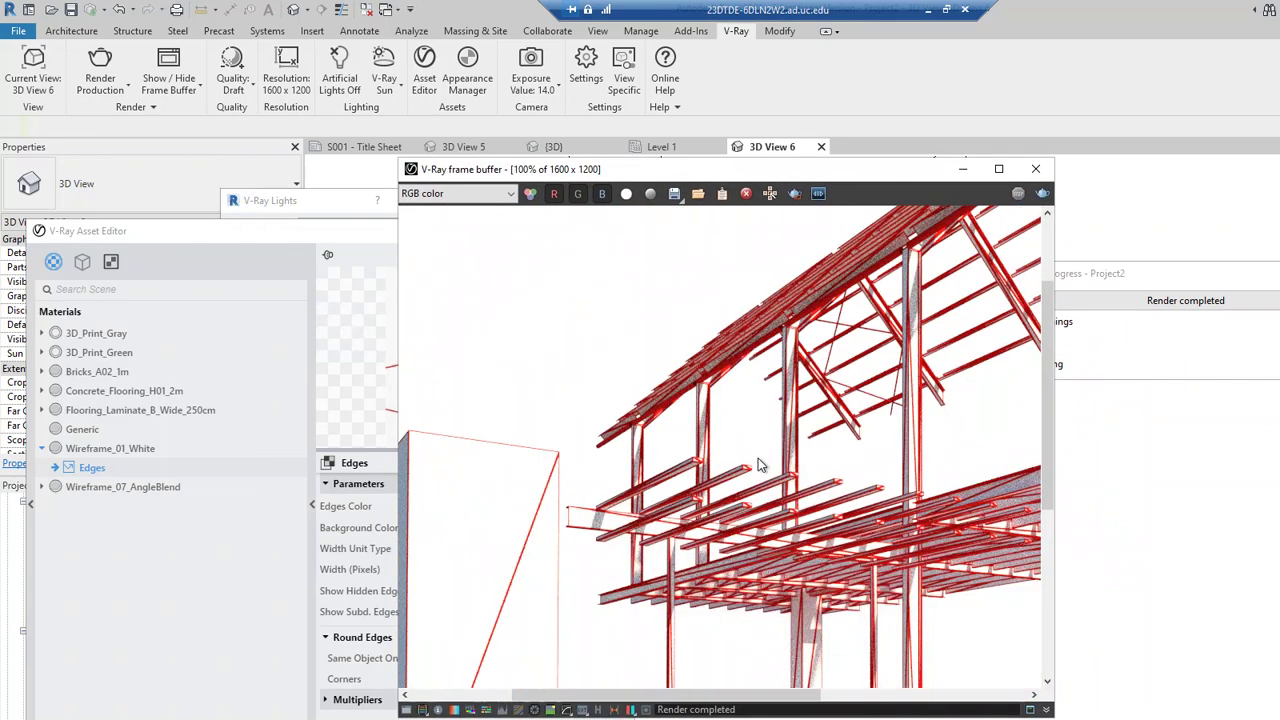
scroll(758, 458, down, 1)
scroll(735, 447, up, 2)
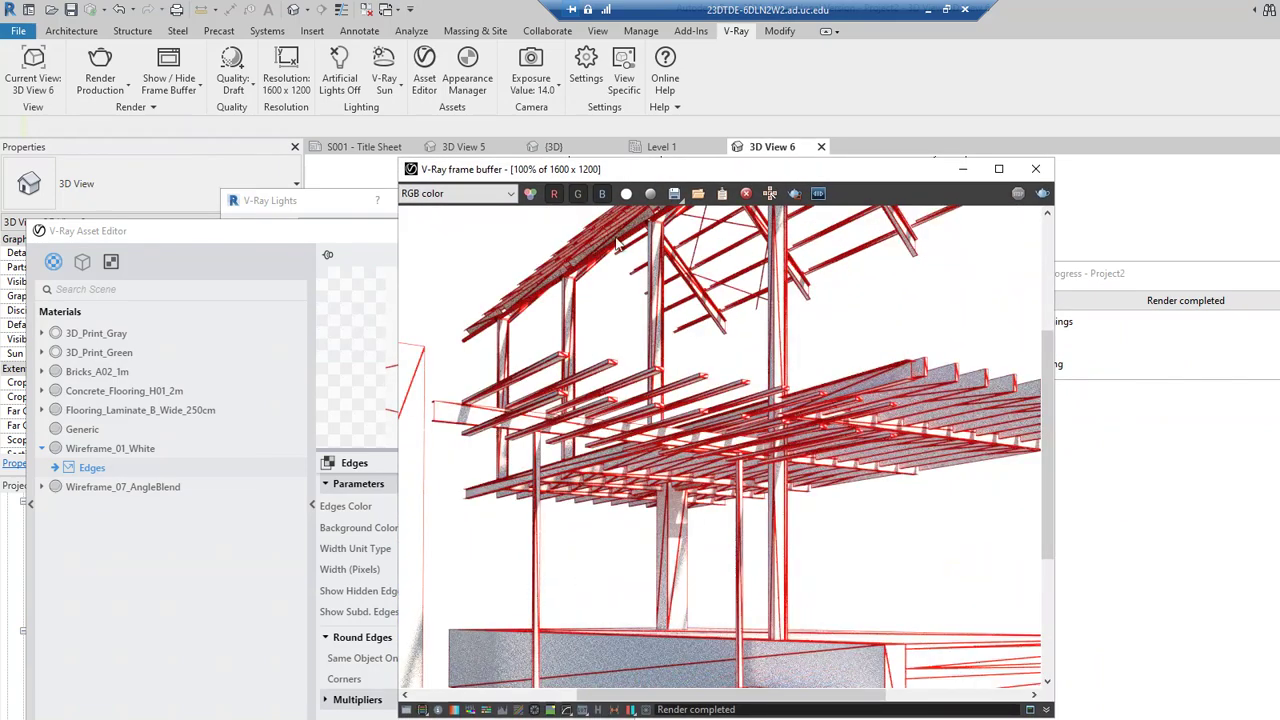
- Save the rendered image as a PNG named test in the Documents folder
click(674, 193)
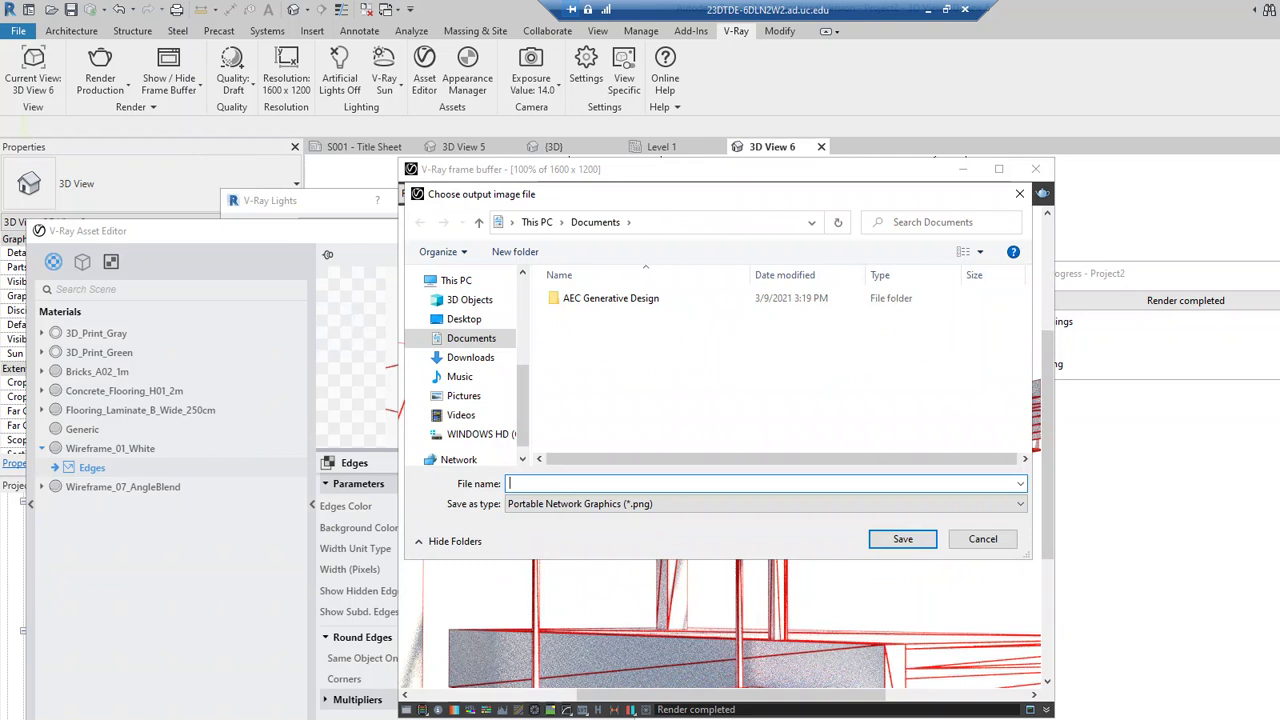
text(test)
click(900, 539)
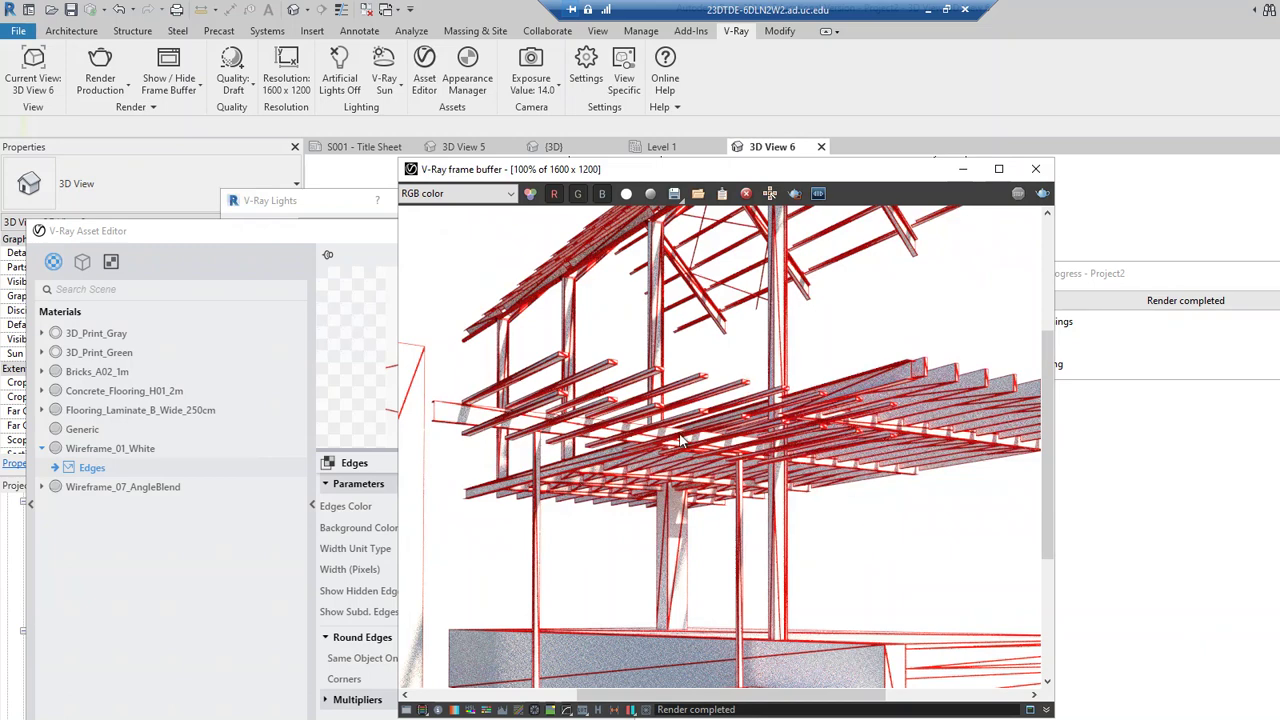
- Show the frame buffer's color corrections and try stronger exposures, settling on a slight brightening of the render
click(408, 710)
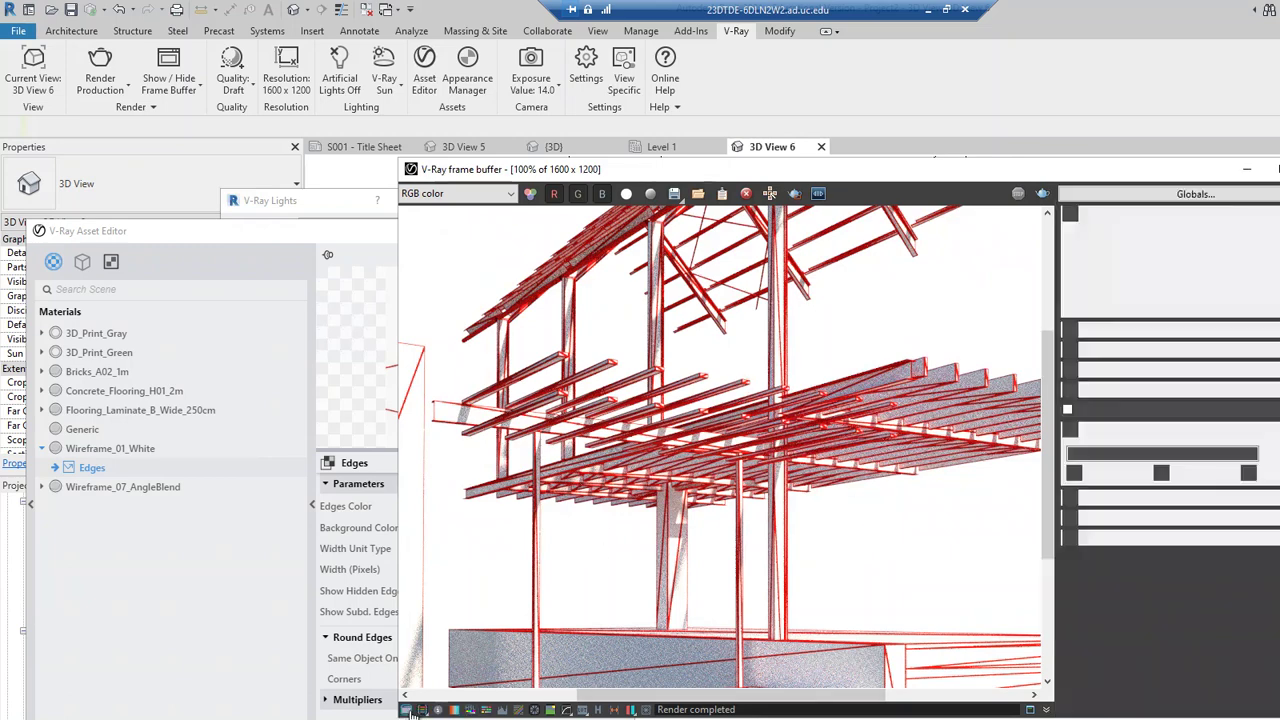
drag(1186, 249, 1189, 249)
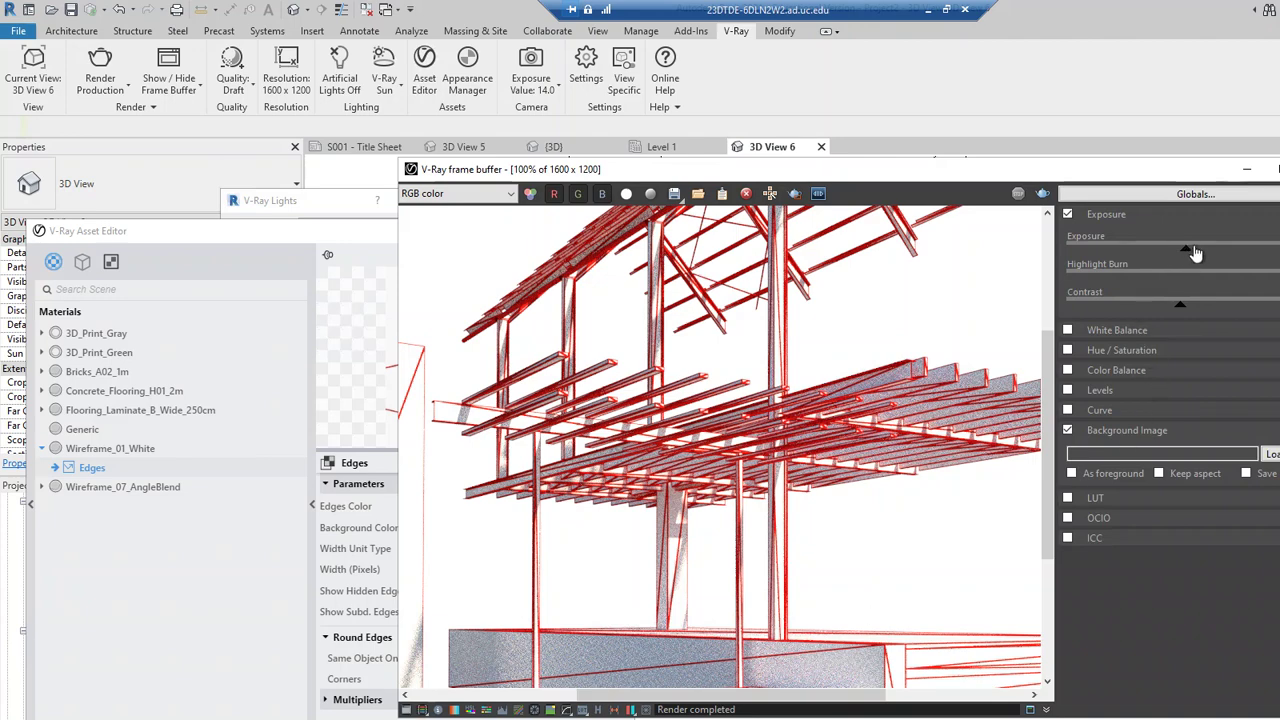
click(1215, 249)
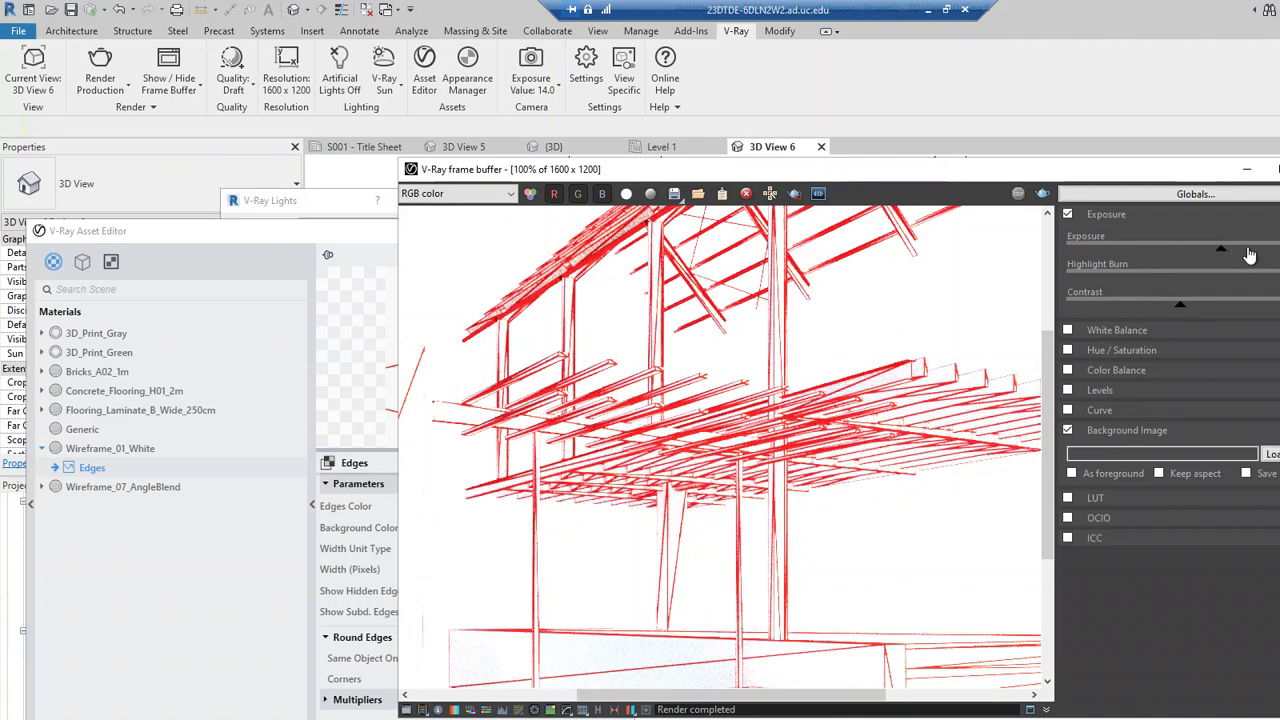
click(1246, 249)
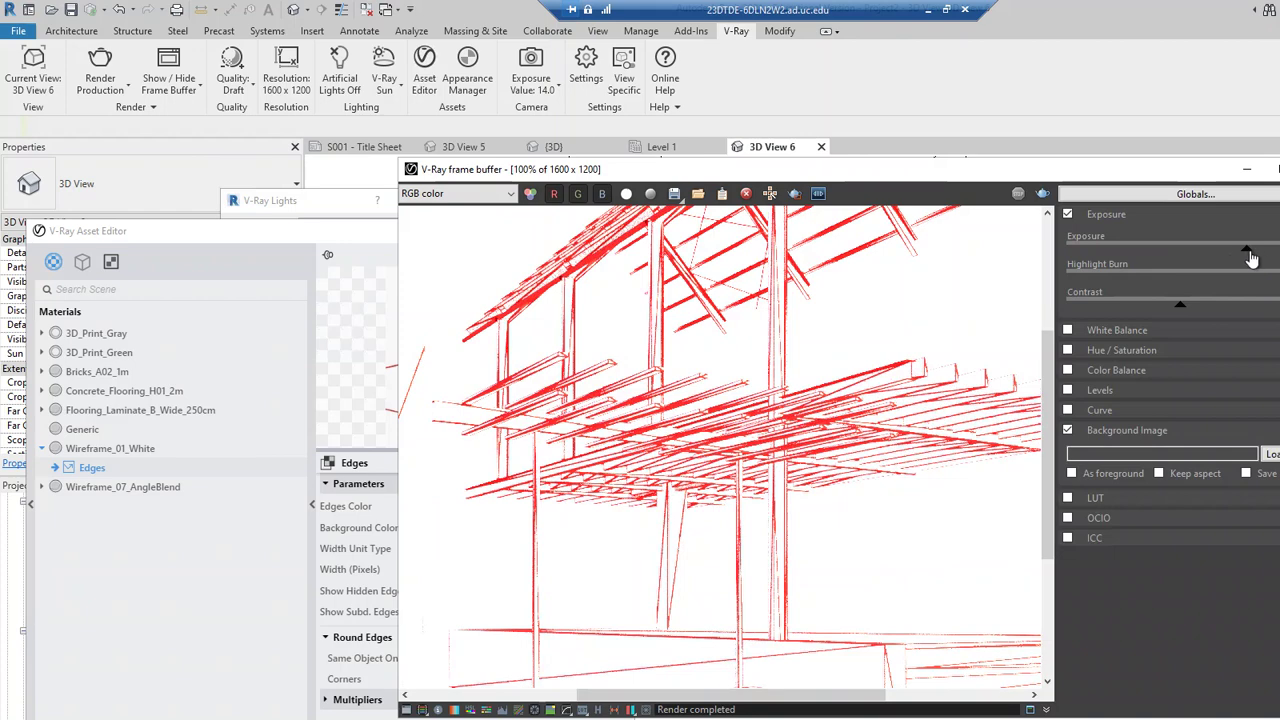
drag(1248, 250, 1202, 249)
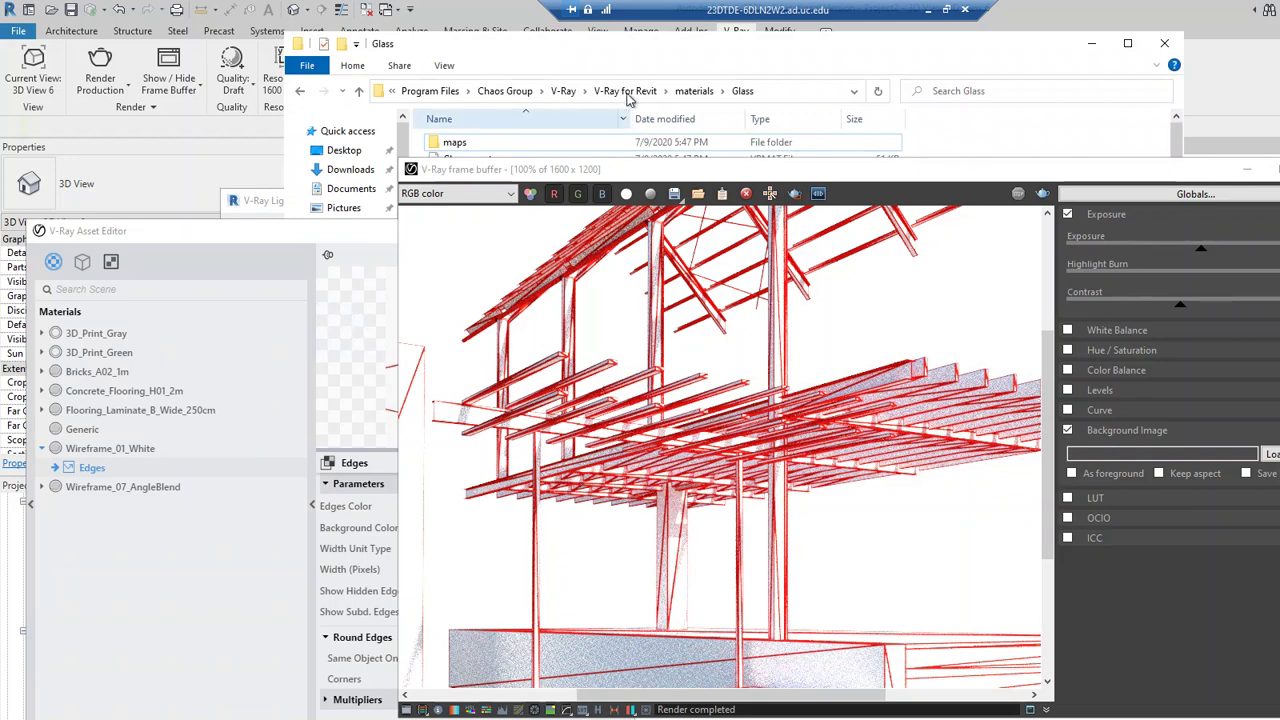
- Look for the saved test image in the Documents folder through the frame buffer's save dialog and cancel saving
click(675, 195)
click(675, 195)
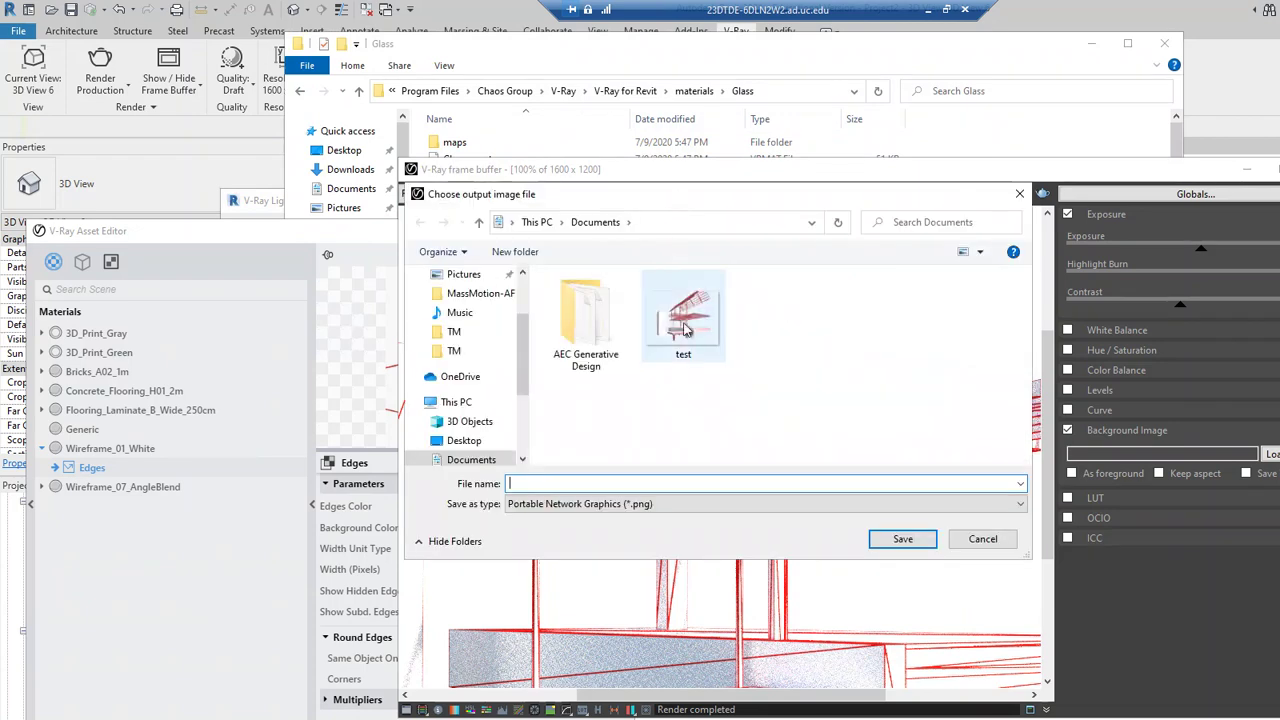
click(990, 541)
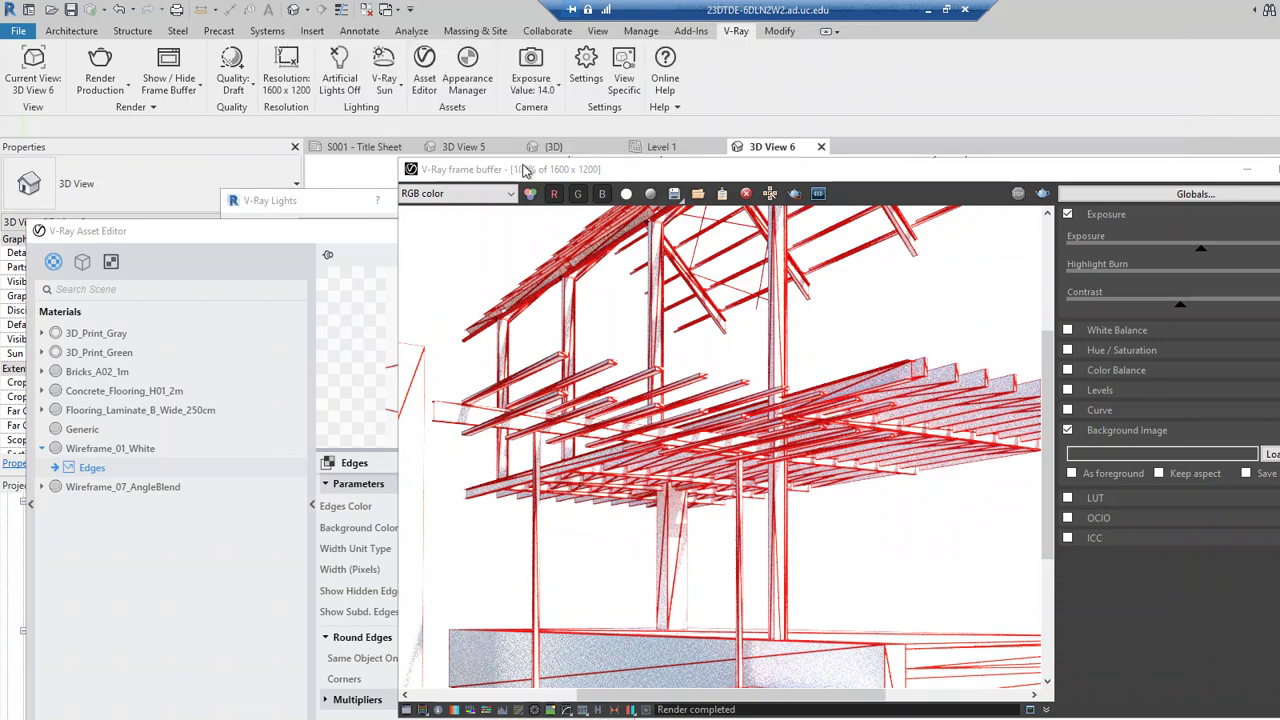
- Close the frame buffer, the V-Ray Asset Editor and the V-Ray Lights window
click(1261, 175)
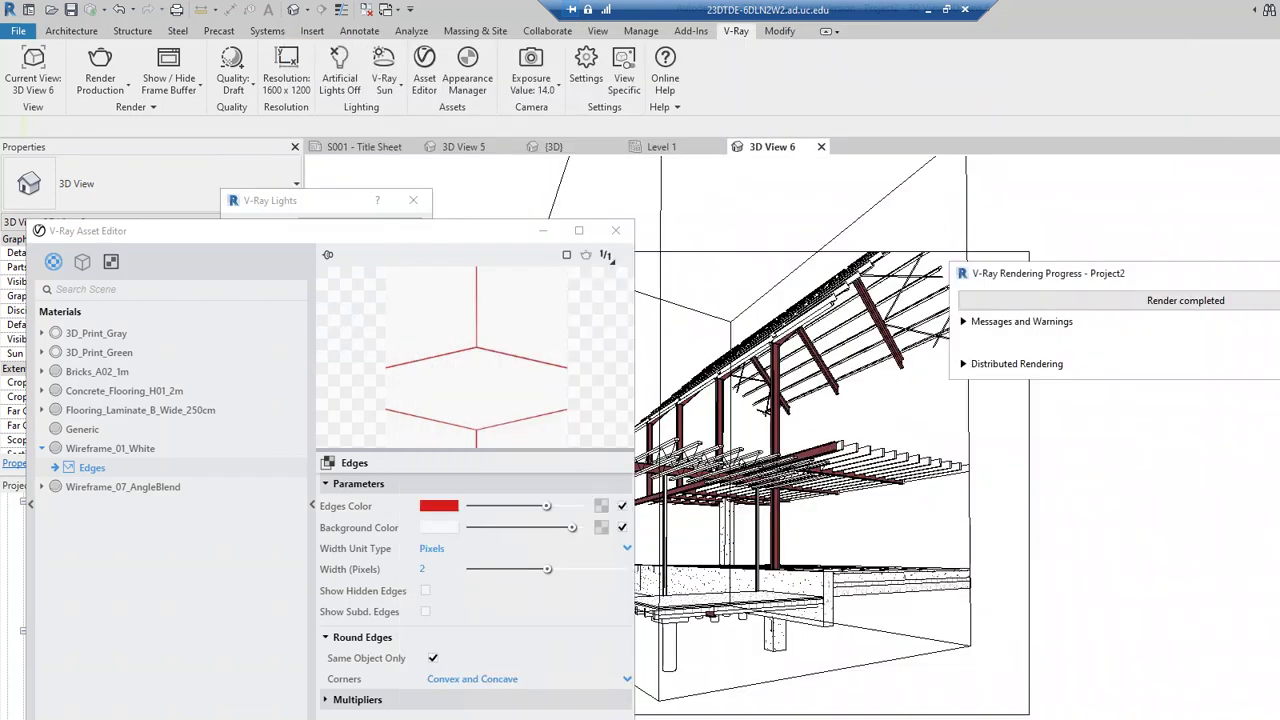
click(616, 231)
click(413, 200)
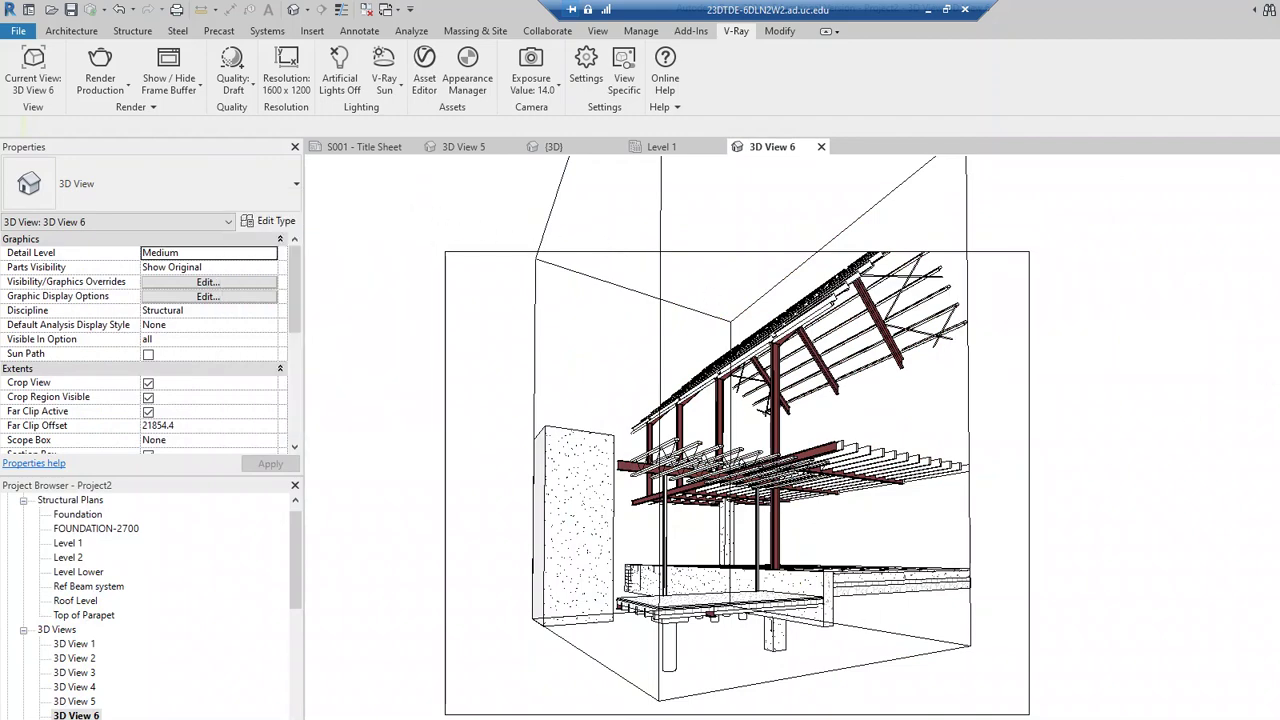
- Switch to File Explorer, view the saved test image from the Documents folder in Photos, and close the viewer
key(alt+Tab)
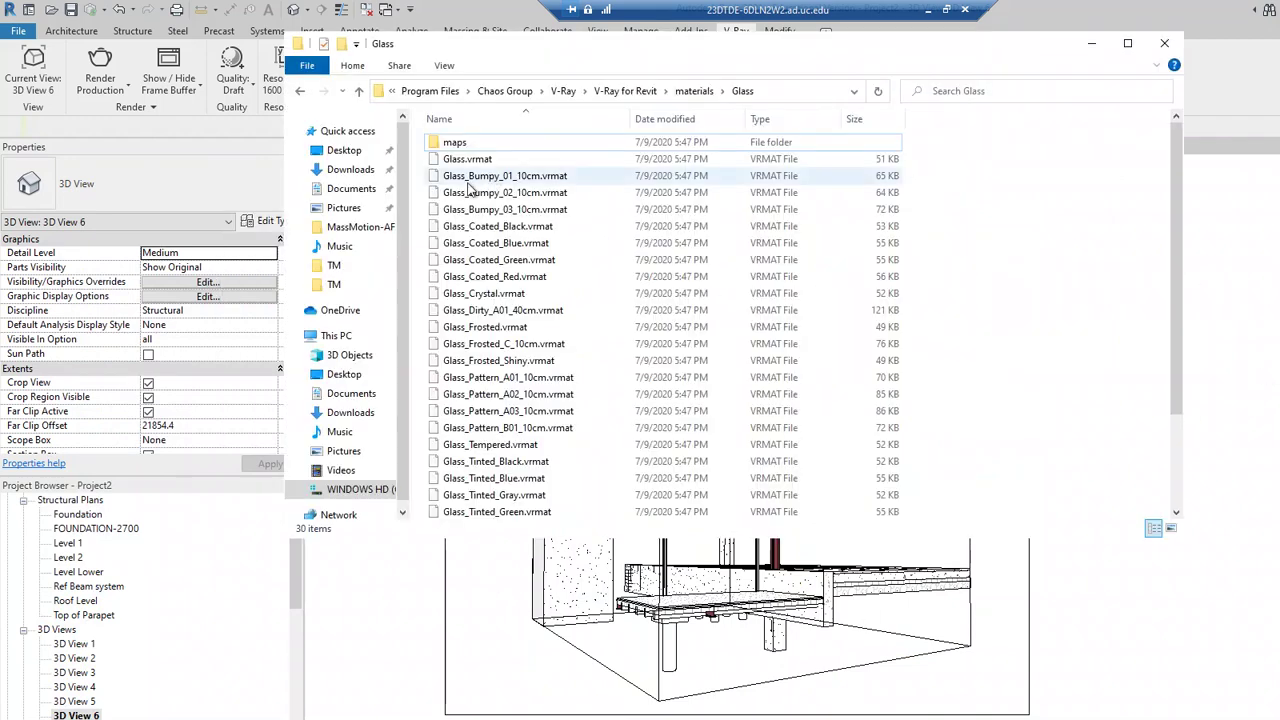
click(353, 193)
click(575, 170)
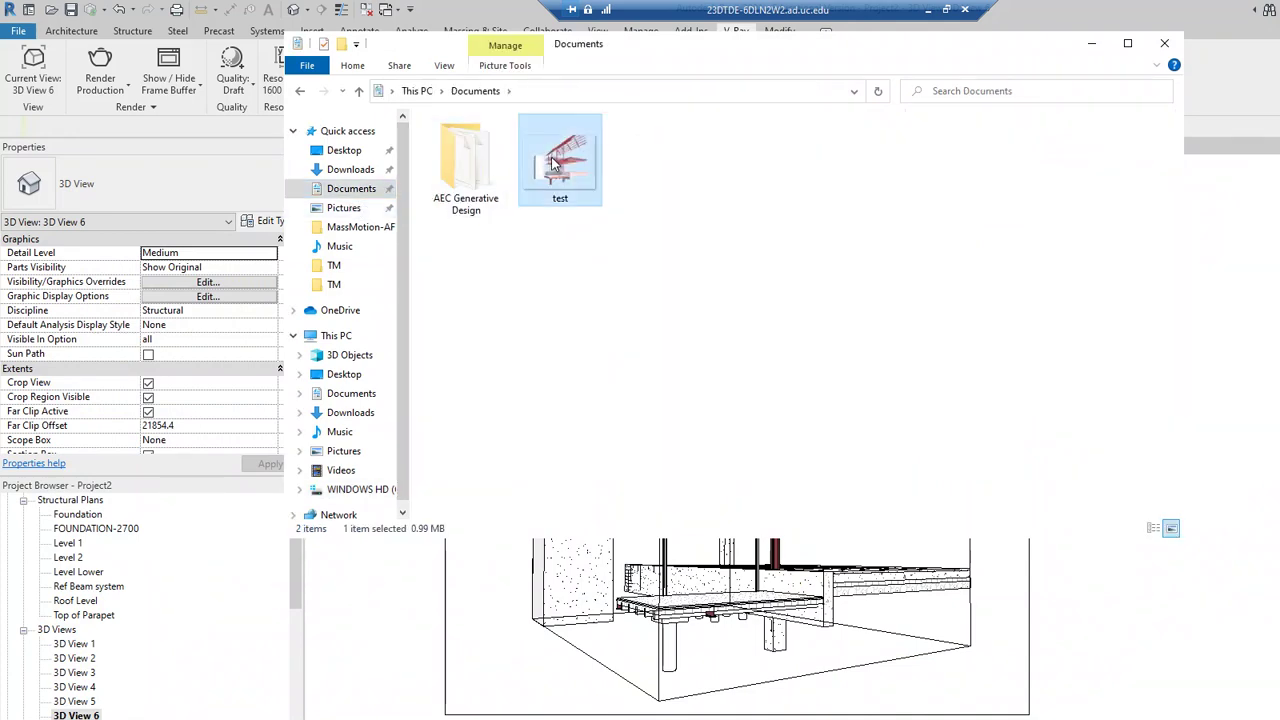
double_click(578, 170)
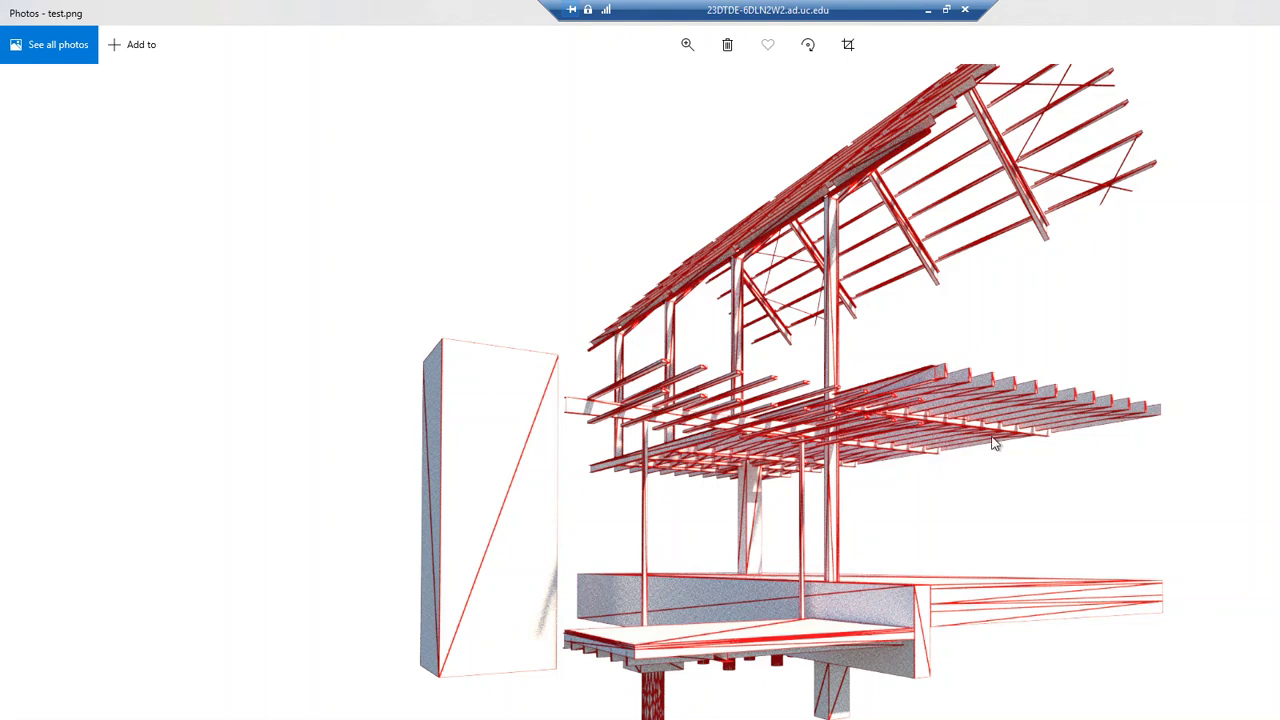
key(alt+F4)
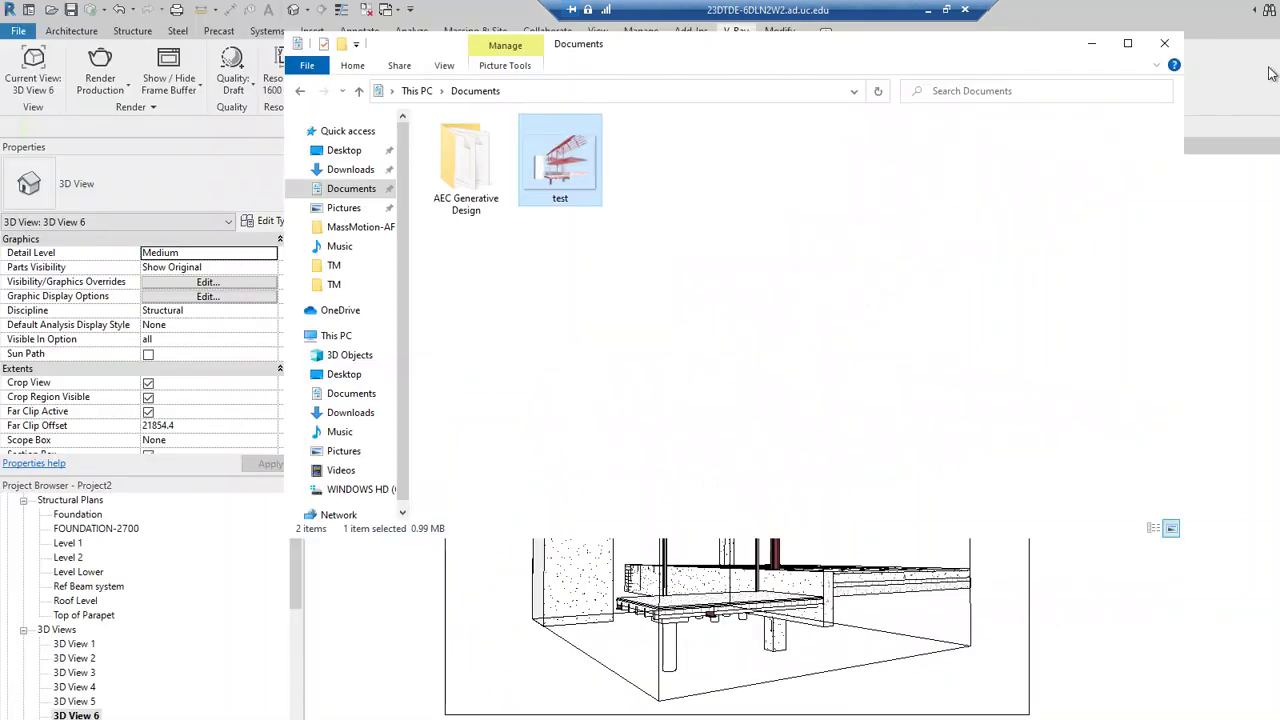
- Close the Documents folder window and minimize the remote desktop session
key(alt+F4)
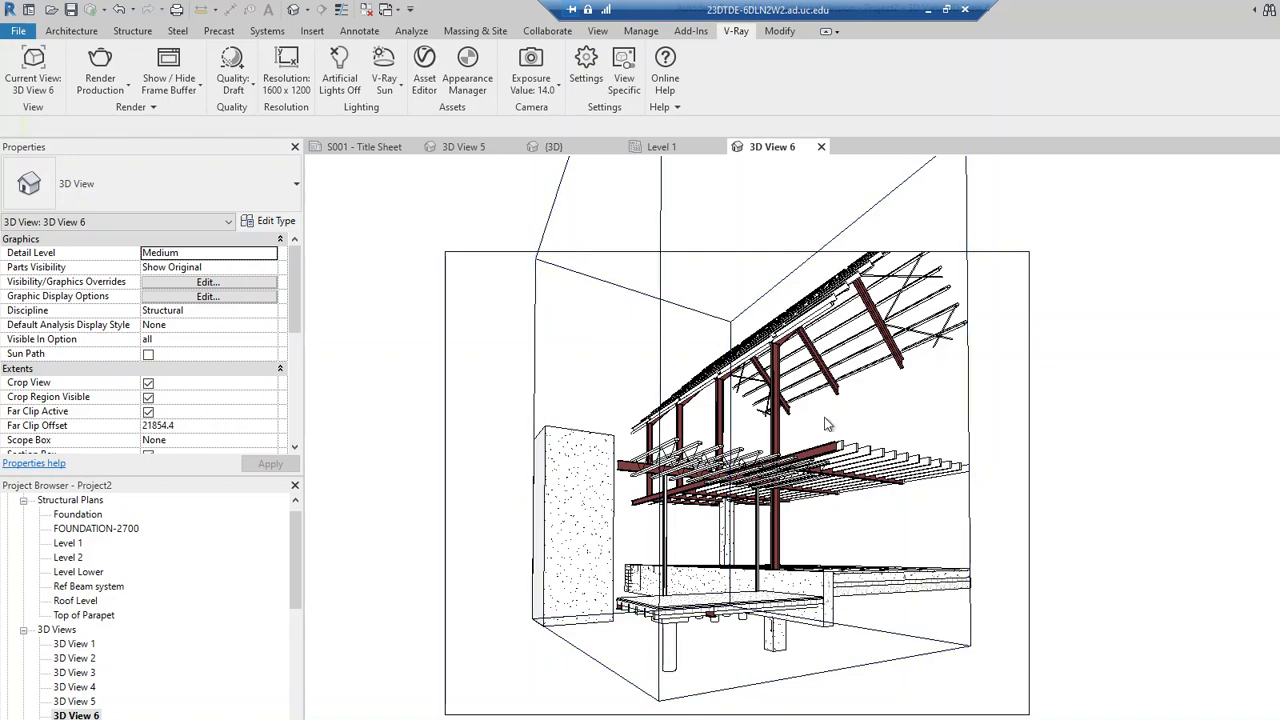
click(929, 12)
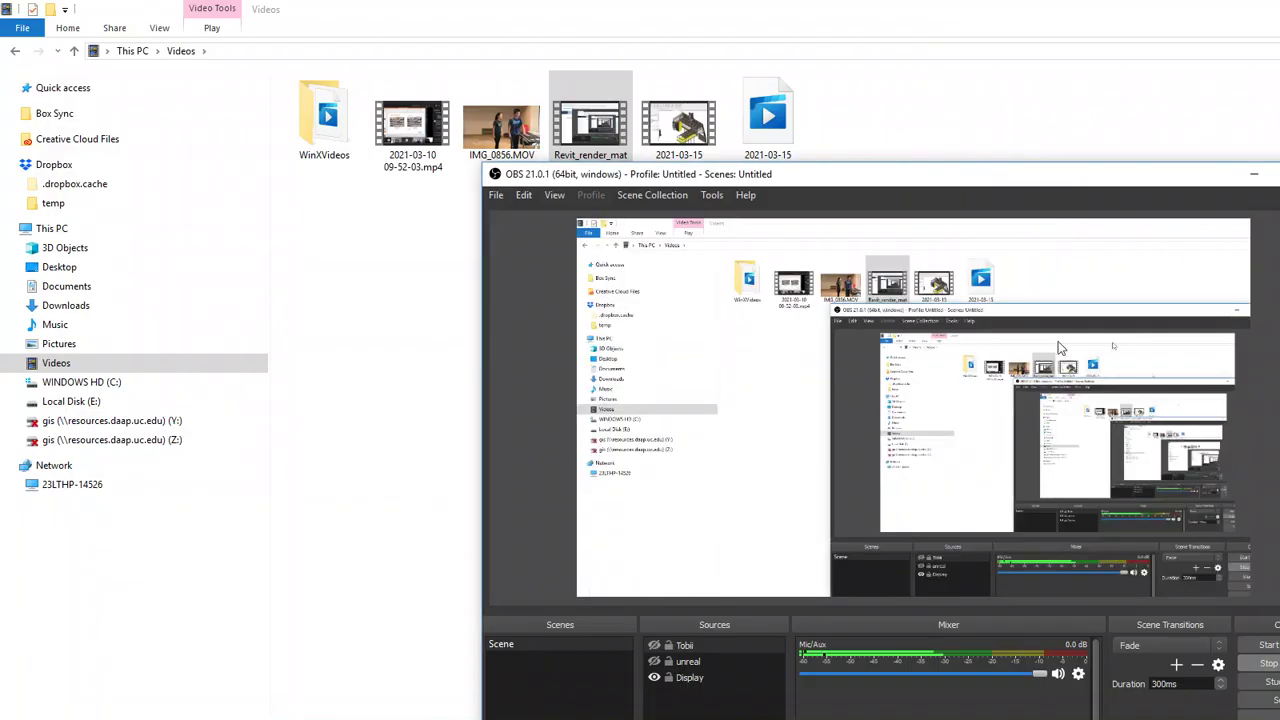